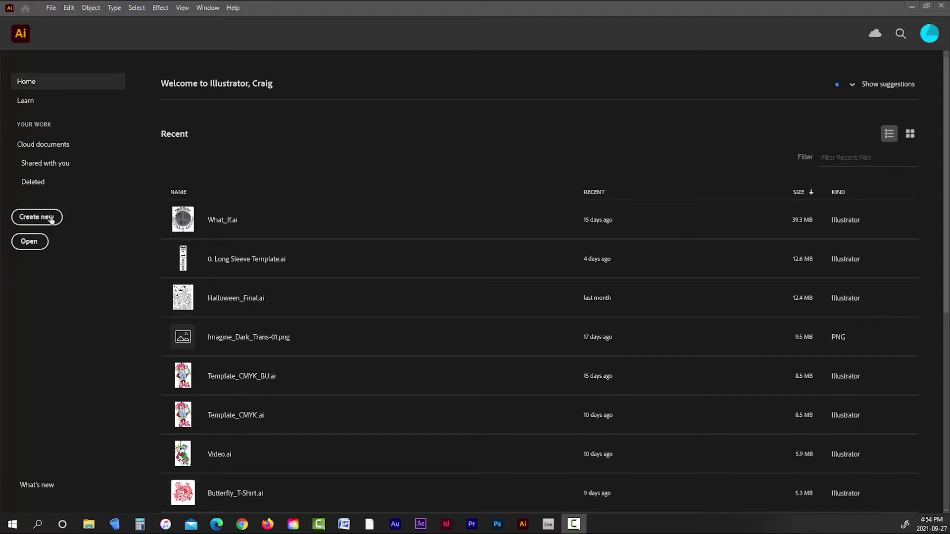
Step: Start a new document and set its width and height to 8.5 inches
left_click(50, 218)
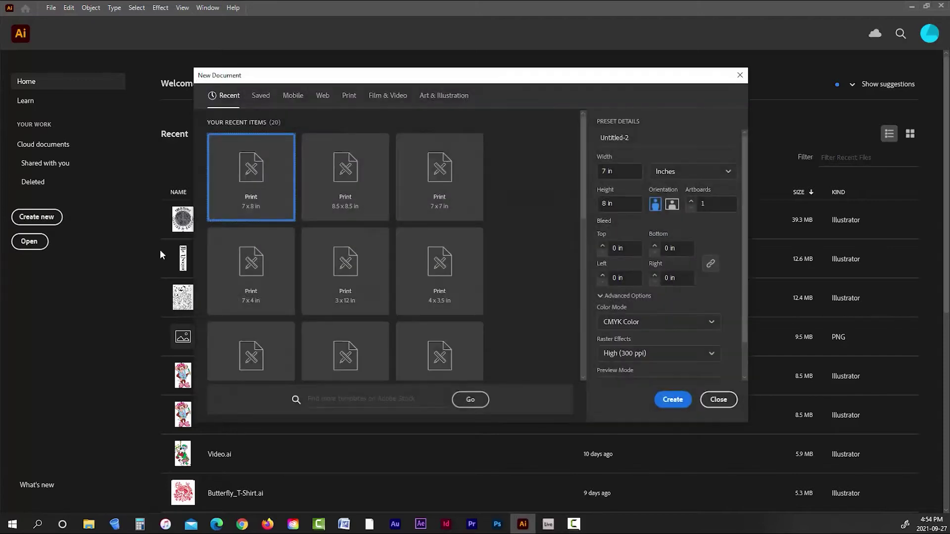
left_click(653, 171)
left_click(671, 244)
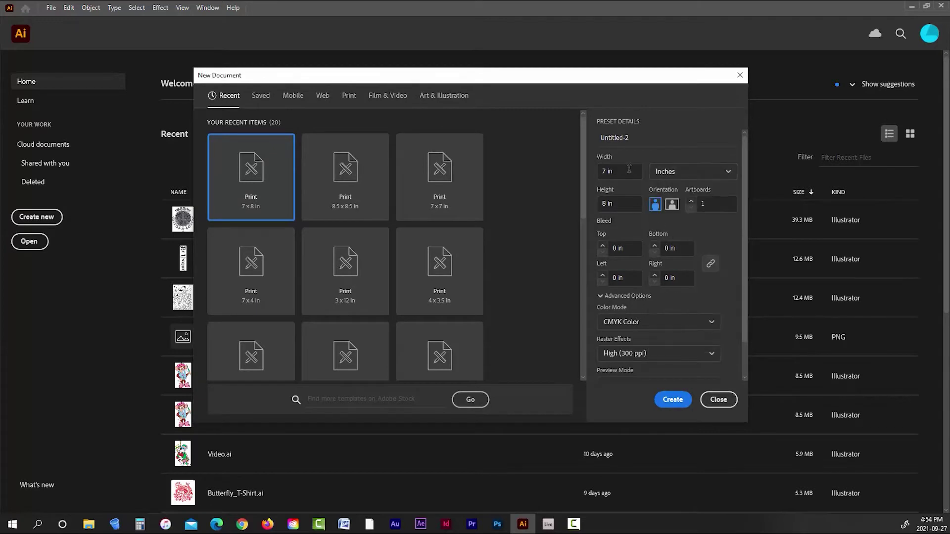
left_click_drag(607, 171, 596, 173)
key("BackSpace")
type("8.")
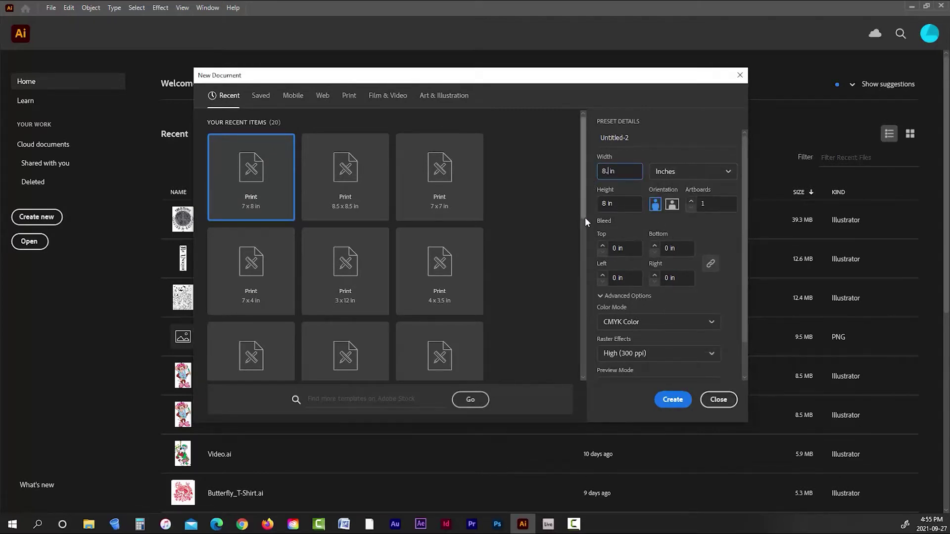
type("5")
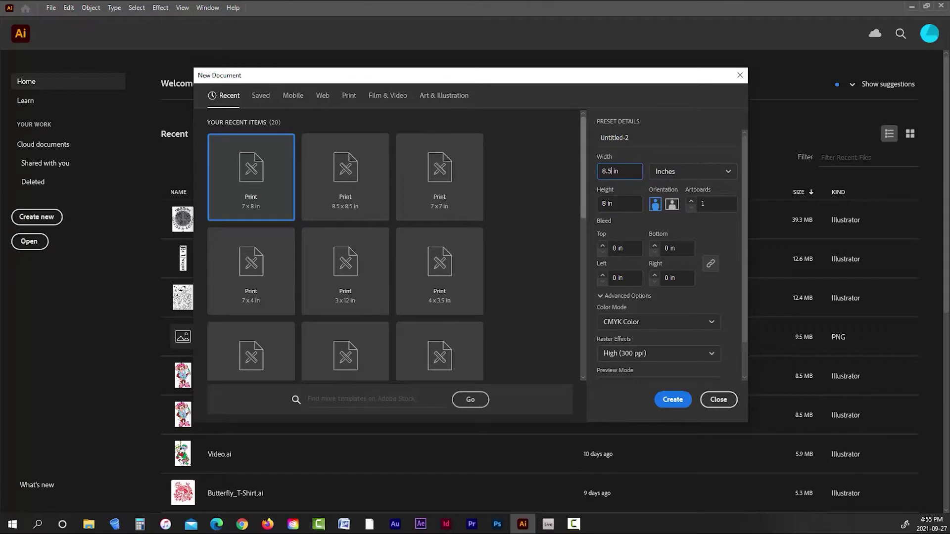
left_click(610, 202)
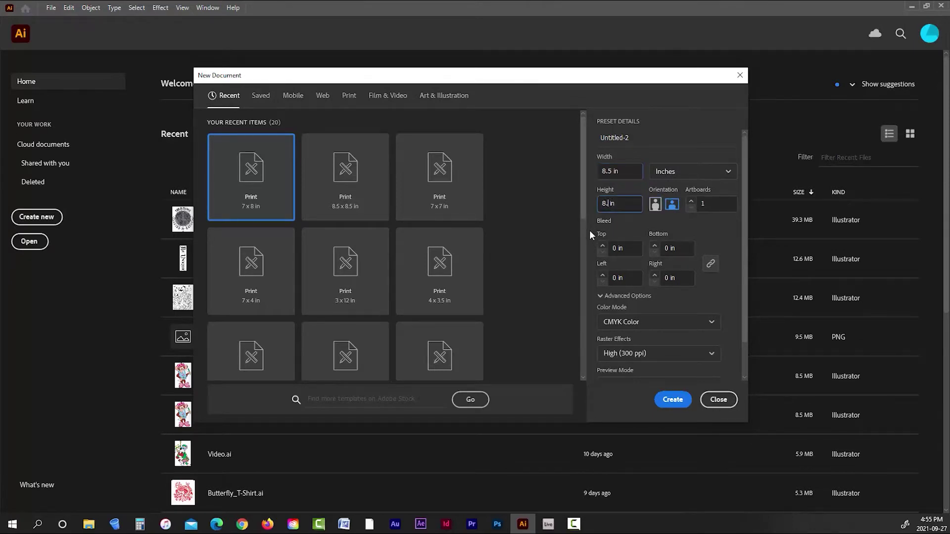
type(".5")
Step: Name the document Mandala in its additional settings and create it
left_click(730, 296)
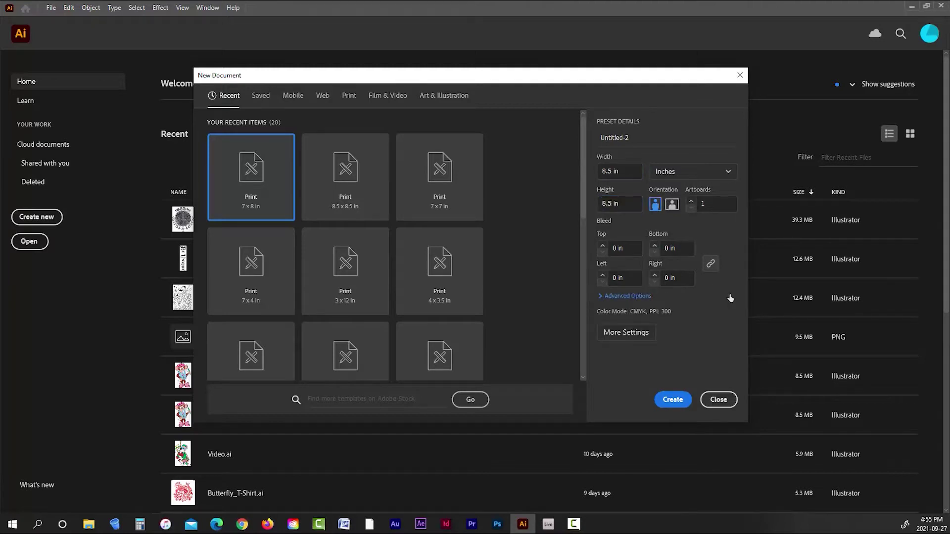
left_click(636, 332)
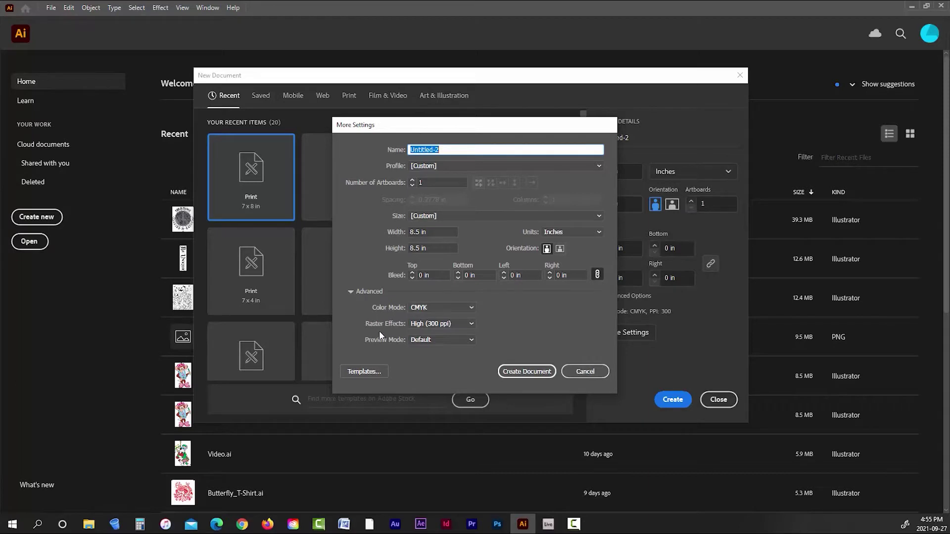
left_click(585, 372)
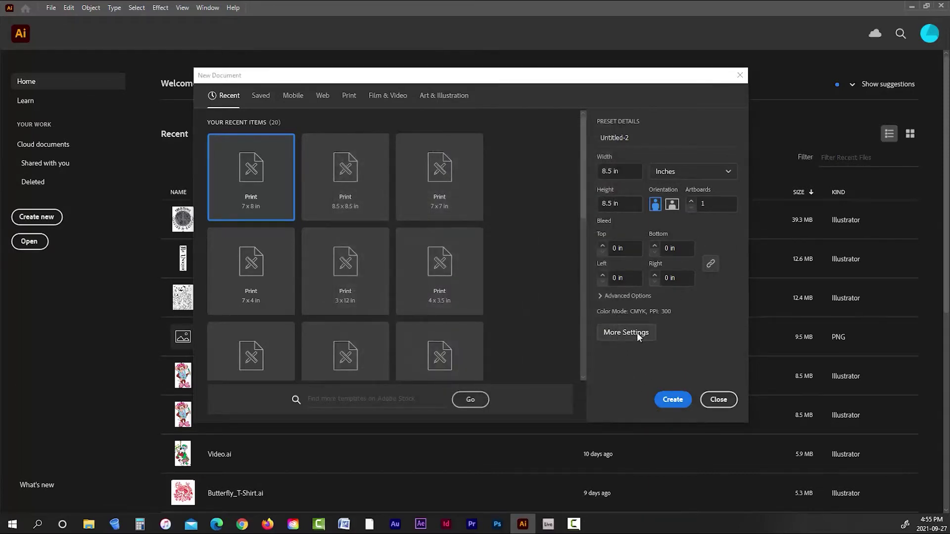
left_click(637, 332)
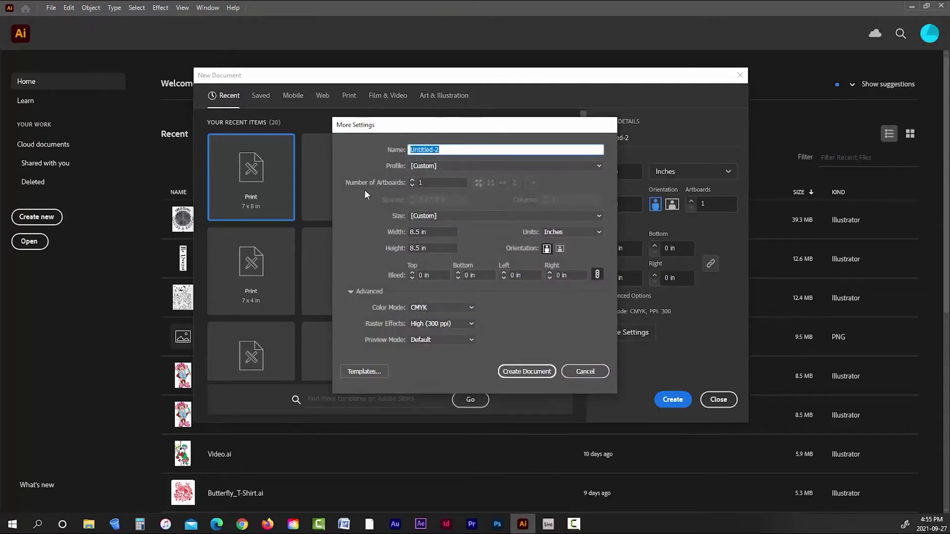
type("Mandala")
left_click(544, 375)
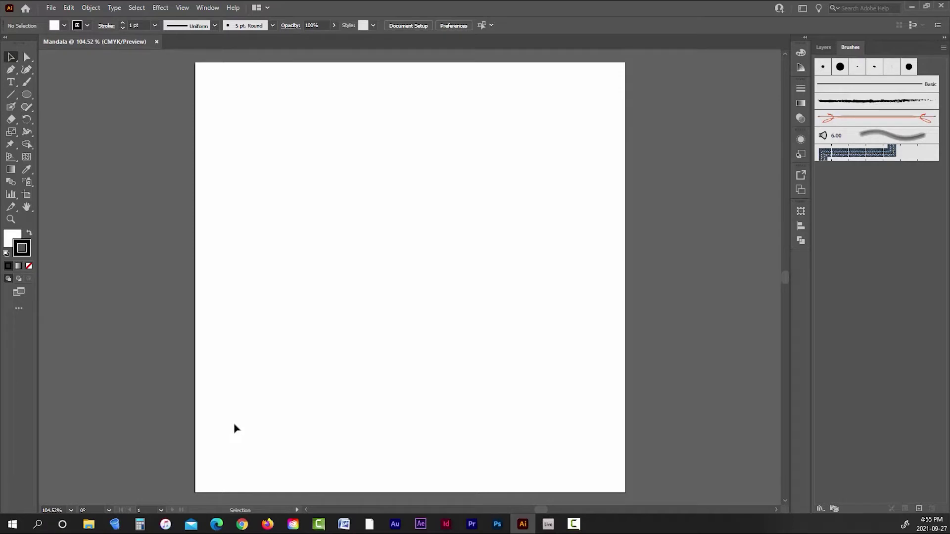
Step: Delete the charcoal, arrow, bristle and pattern brushes, keeping only the calligraphic brushes and Basic
left_click(838, 149)
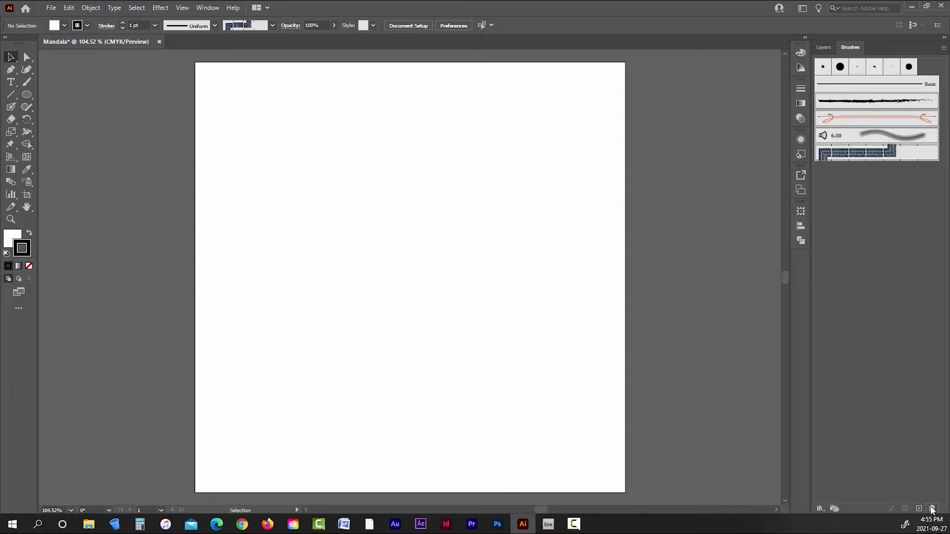
left_click(932, 510)
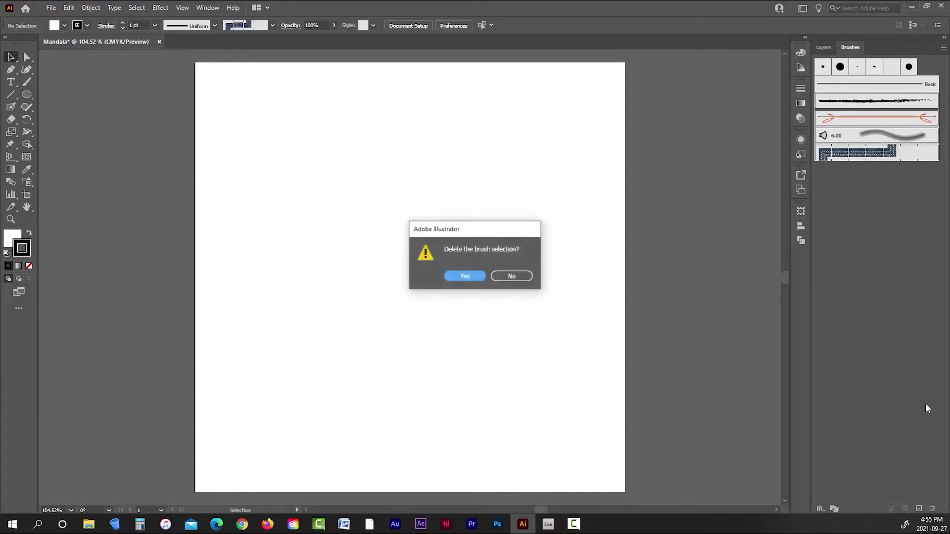
left_click(476, 280)
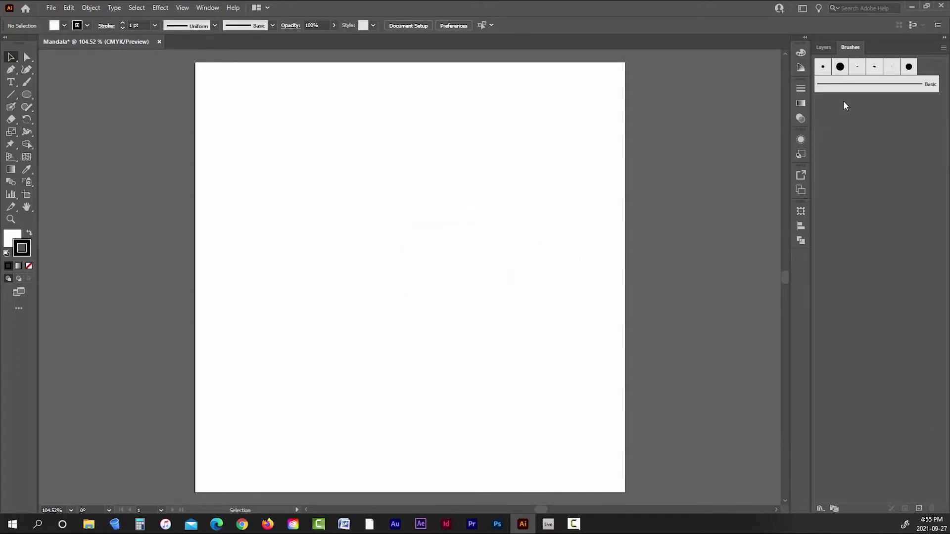
left_click(847, 88)
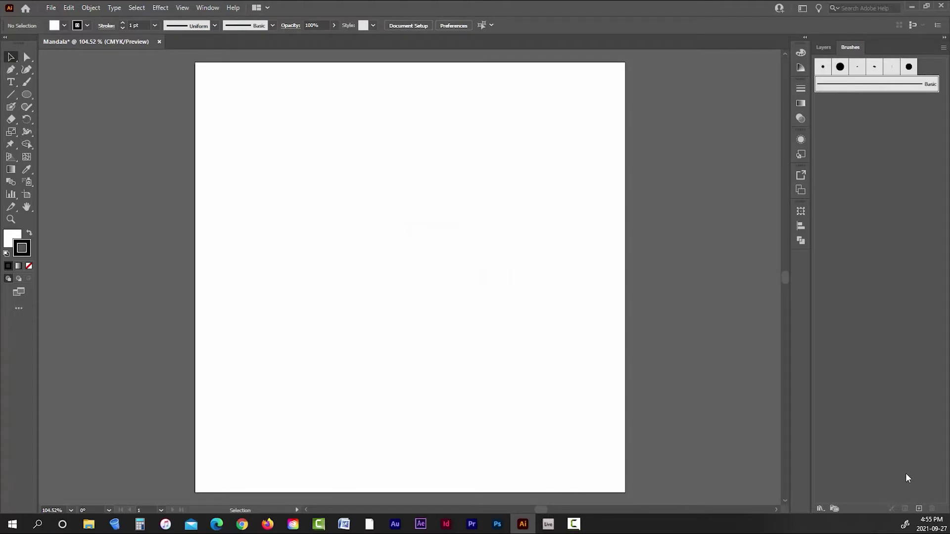
left_click(867, 236)
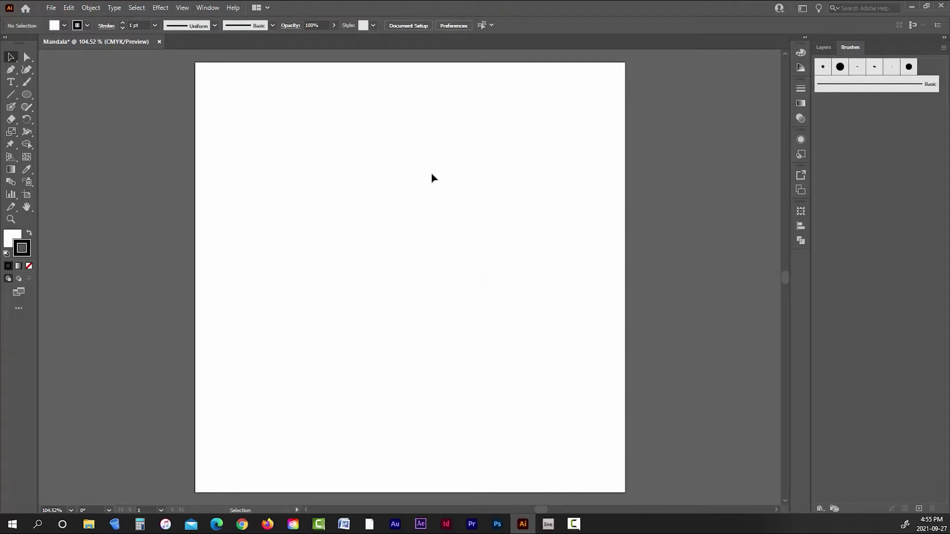
Step: Show the Swatches panel, place it after Brushes in the panel group, and bring Brushes back to the front
left_click(208, 8)
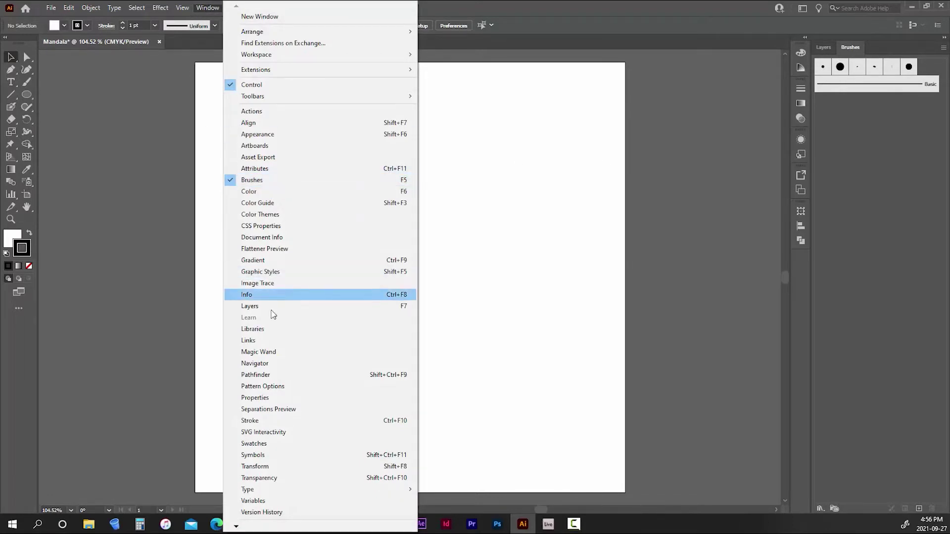
left_click(262, 444)
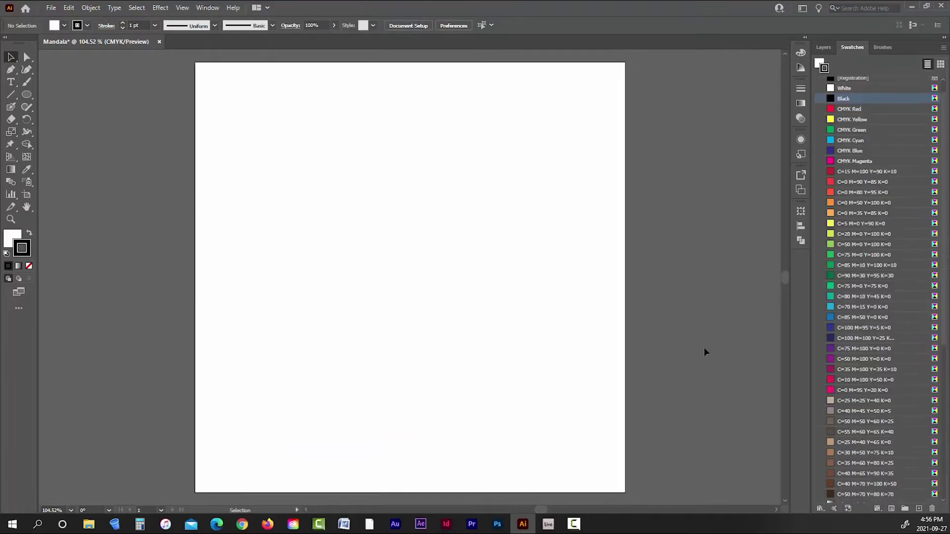
left_click_drag(860, 48, 906, 51)
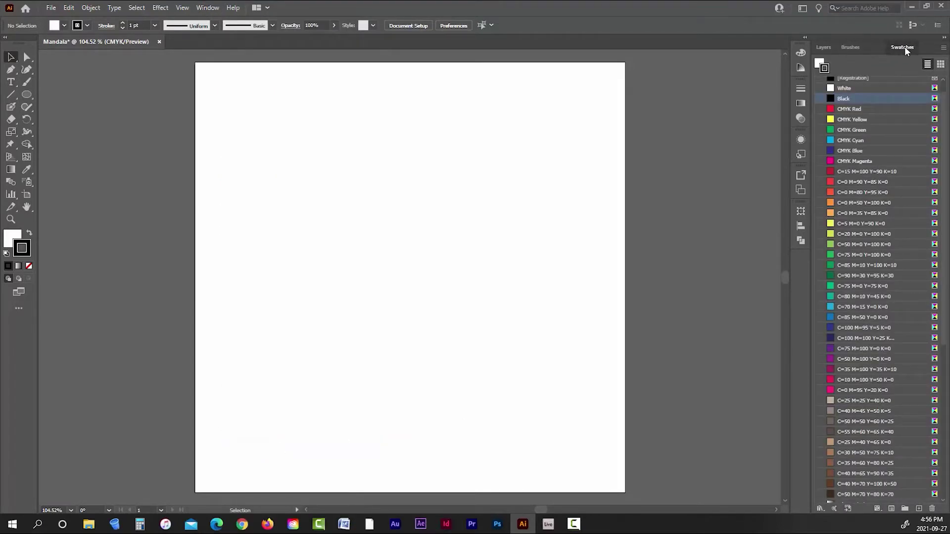
left_click(850, 47)
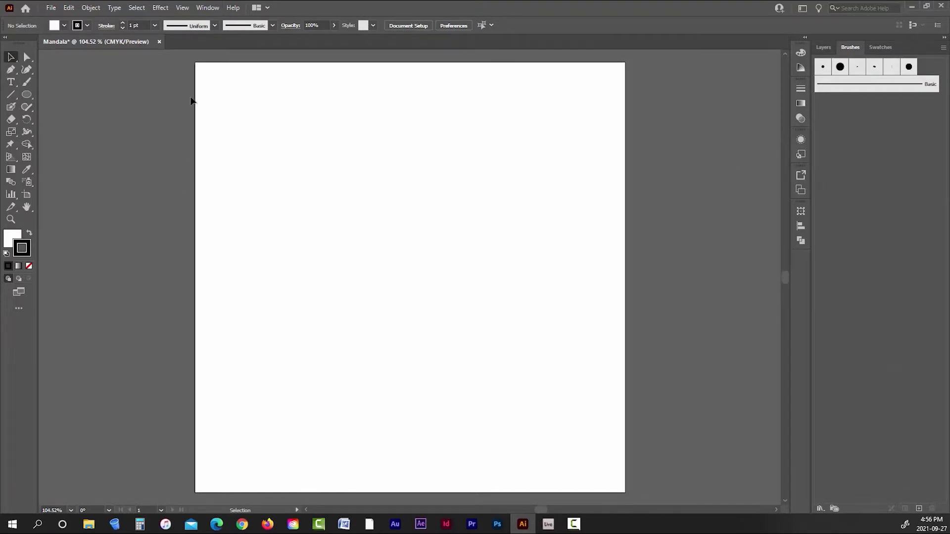
Step: Check that Smart Guides are enabled and look at the Selection and Direct Selection tools
left_click(181, 8)
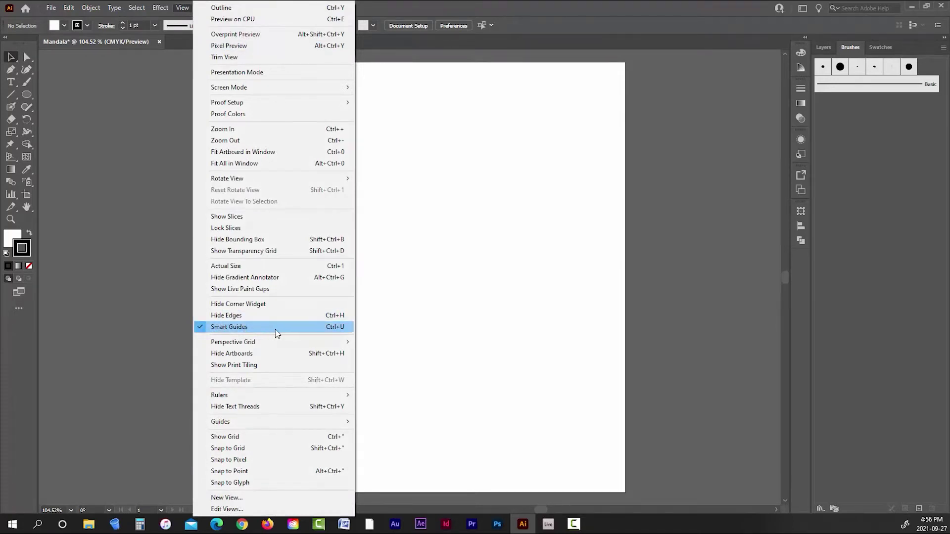
left_click(162, 197)
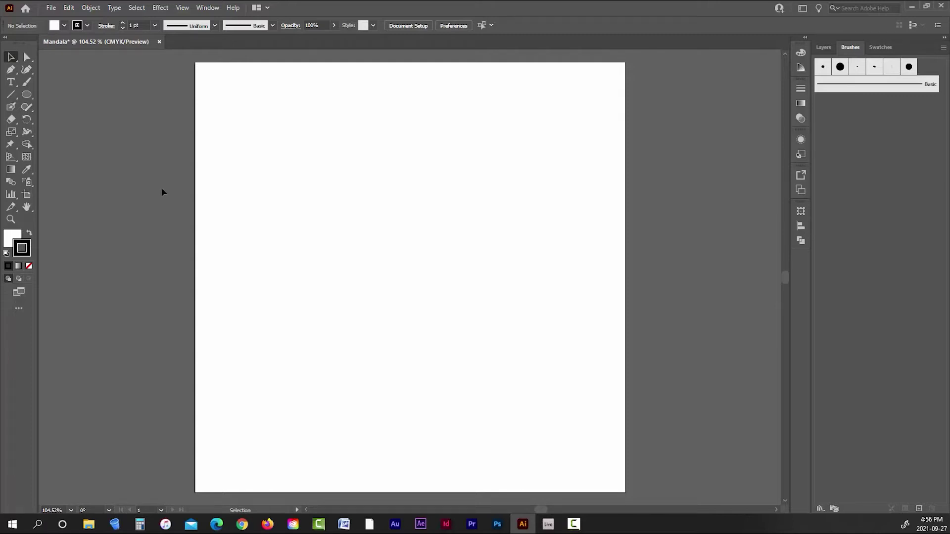
left_click(15, 59)
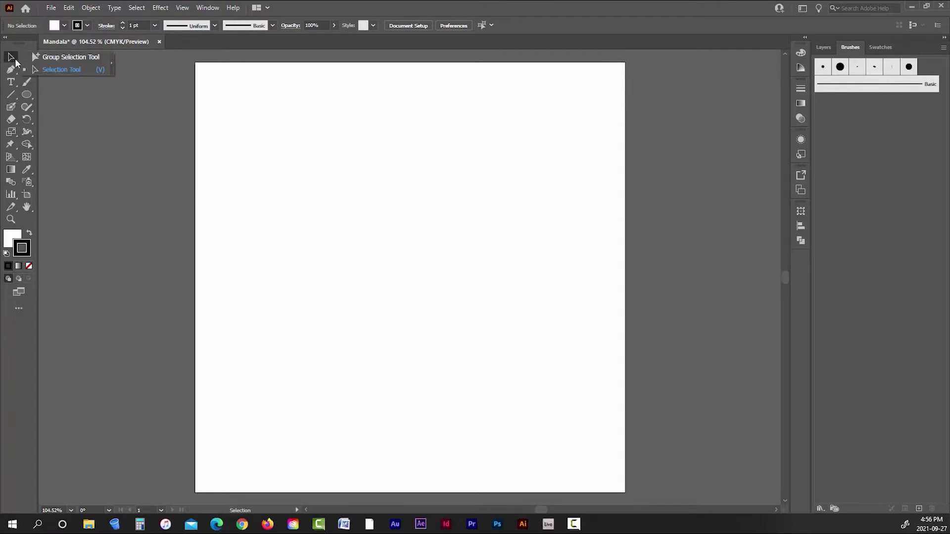
left_click(61, 69)
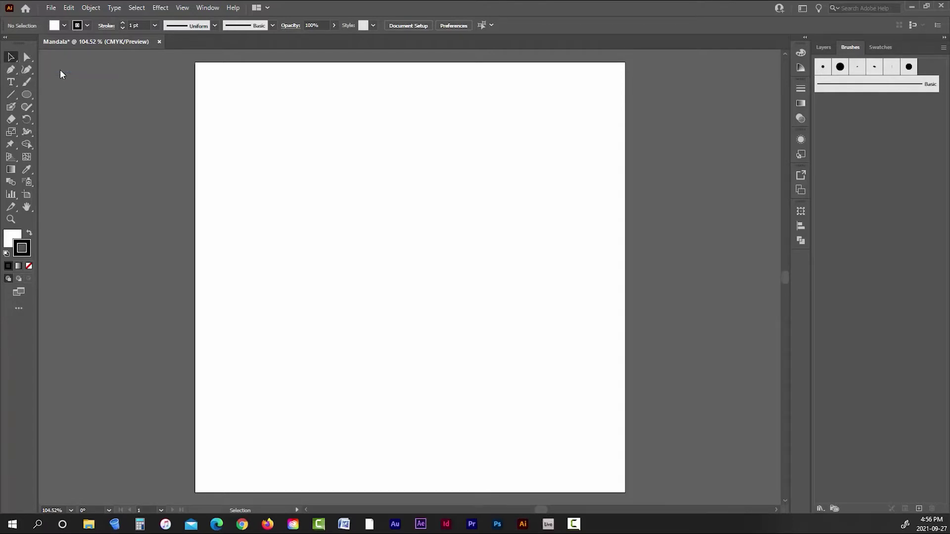
left_click(32, 60)
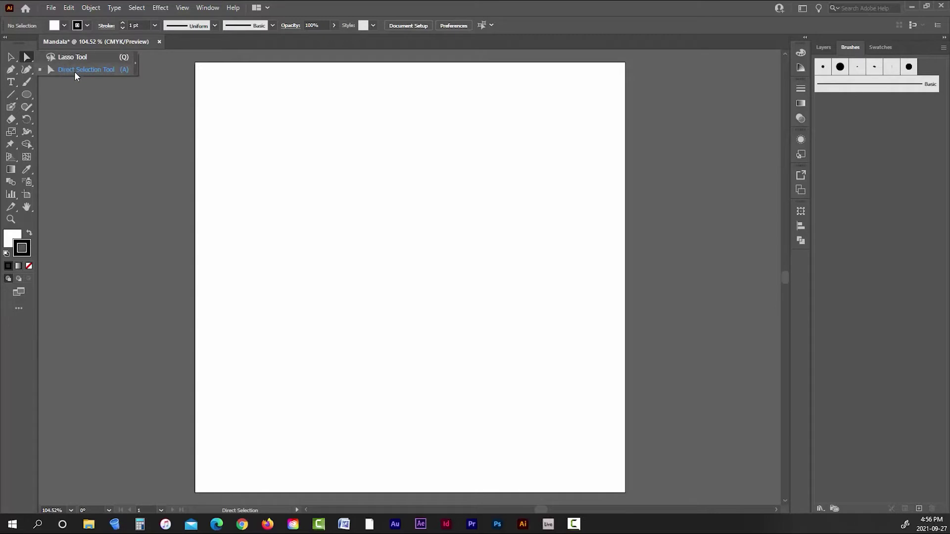
left_click(74, 71)
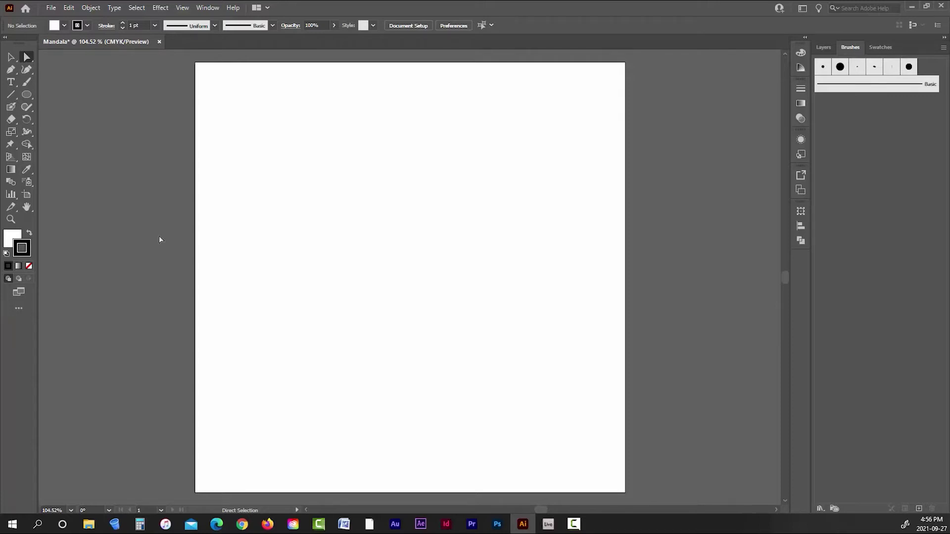
Step: Choose the Ellipse tool and set the stroke to none and the fill to black
left_click(29, 95)
left_click(87, 25)
left_click(7, 43)
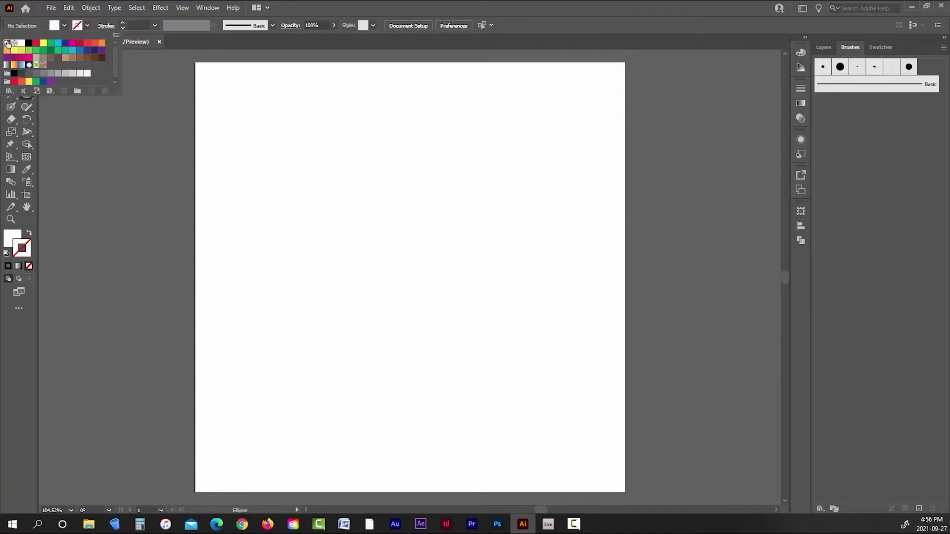
left_click(63, 26)
left_click(63, 26)
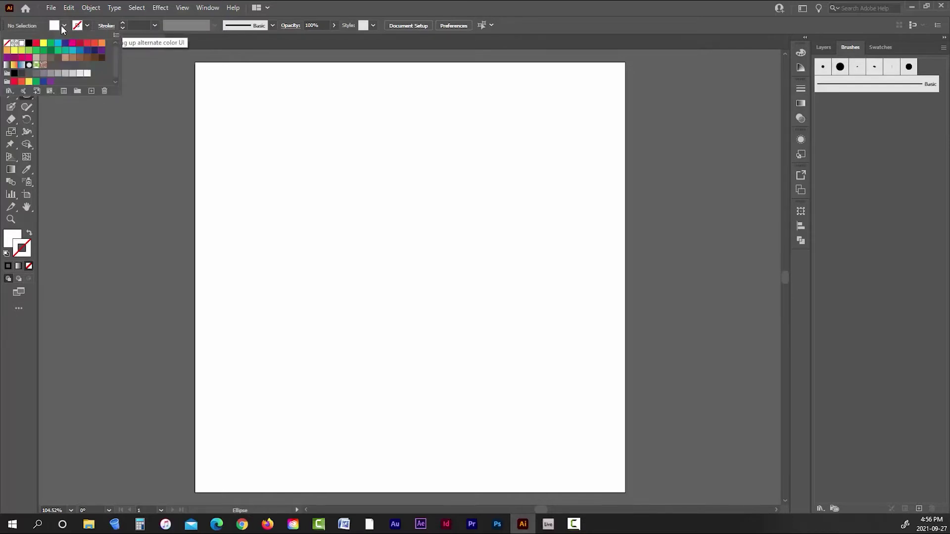
left_click(14, 74)
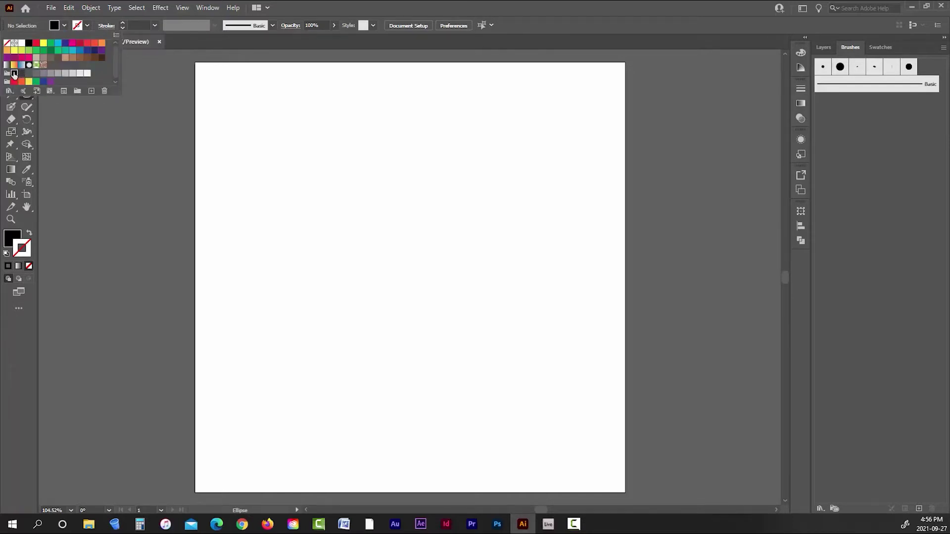
left_click(122, 114)
Step: Check which color mode the document uses
left_click(49, 8)
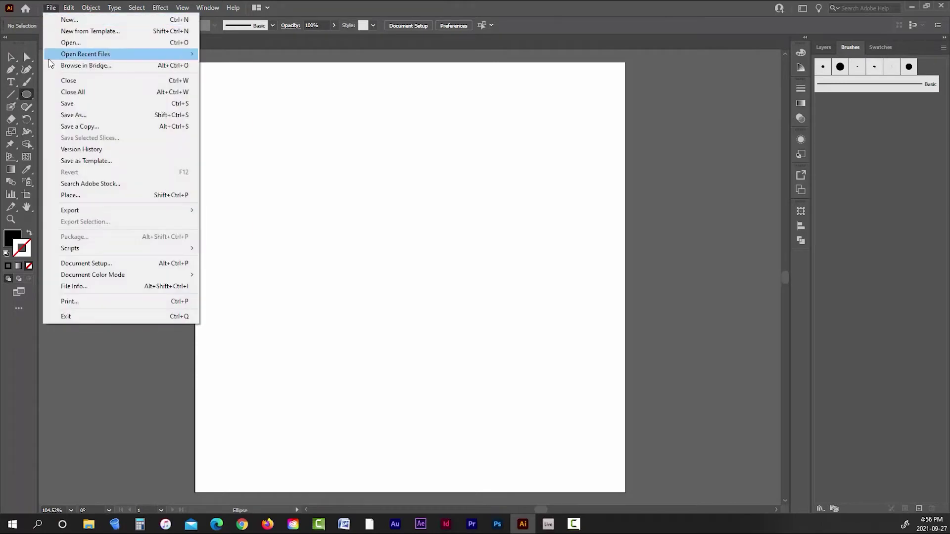
mouse_move(105, 276)
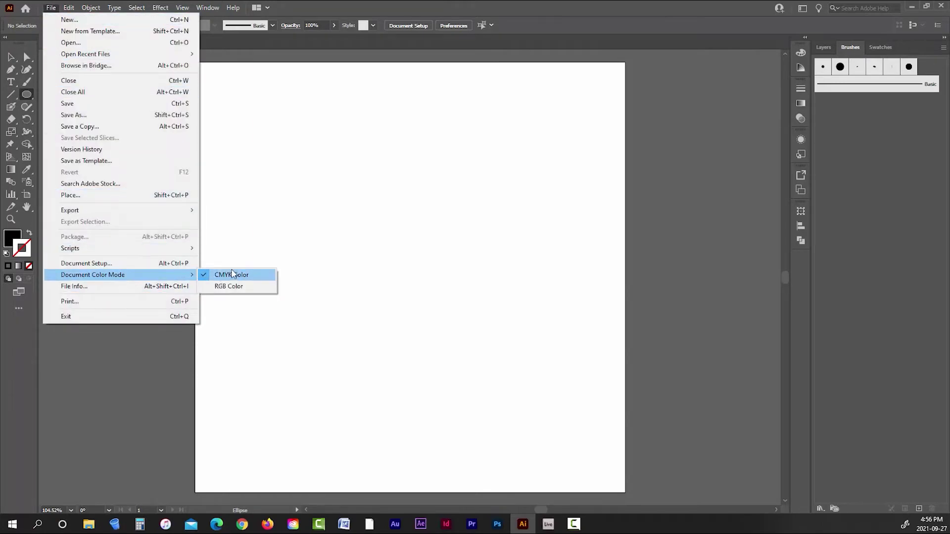
left_click(97, 360)
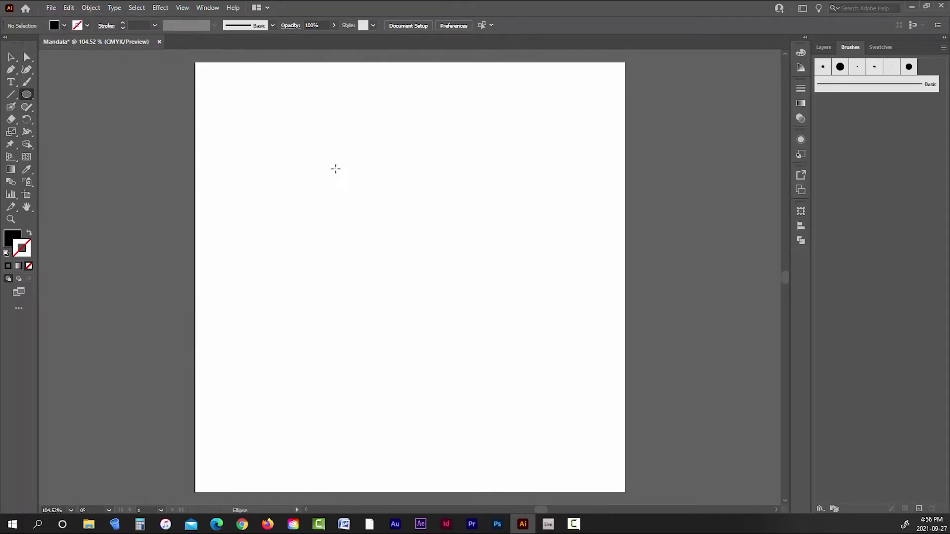
Step: Draw a long, thin black ellipse about 3.87 in wide and 0.15 in high near the artboard's upper edge
left_click_drag(325, 142, 520, 149)
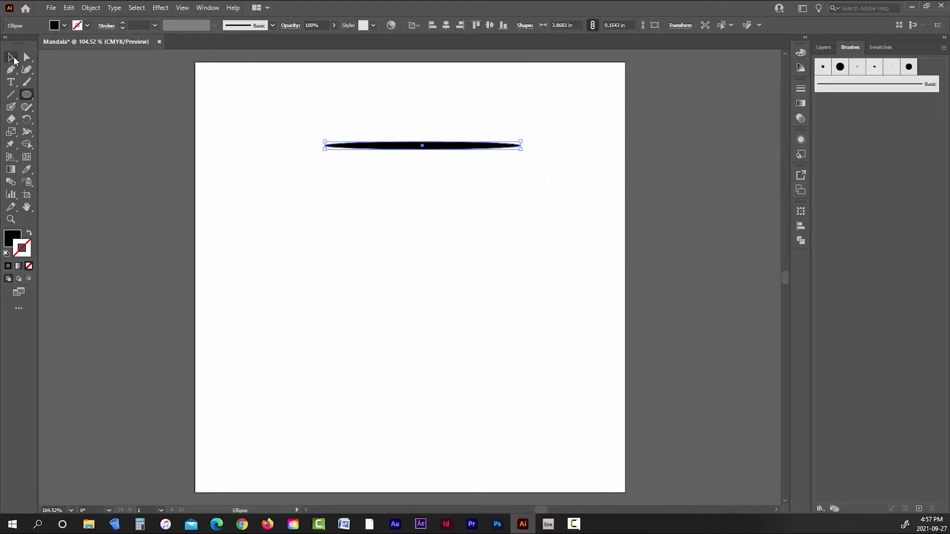
key("v")
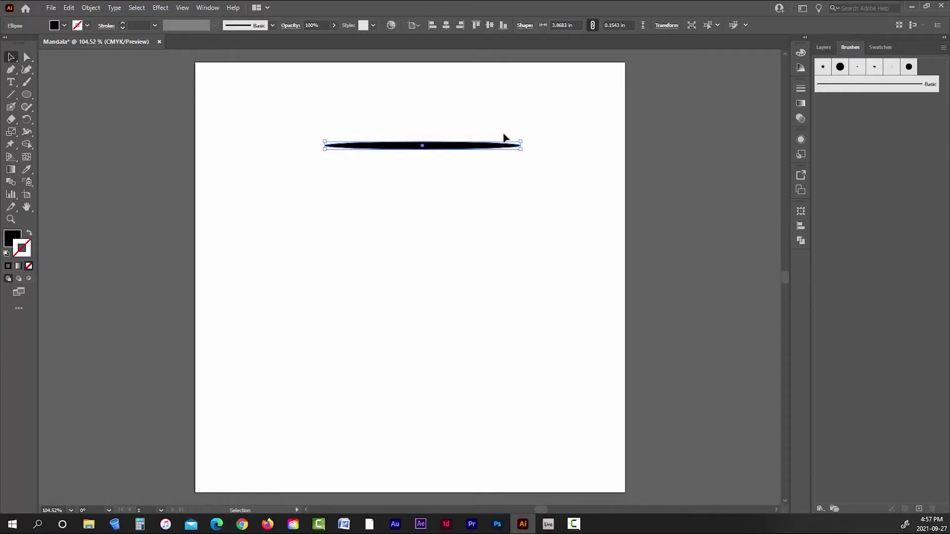
Step: Start a new Art Brush from the selected black ellipse
left_click(944, 49)
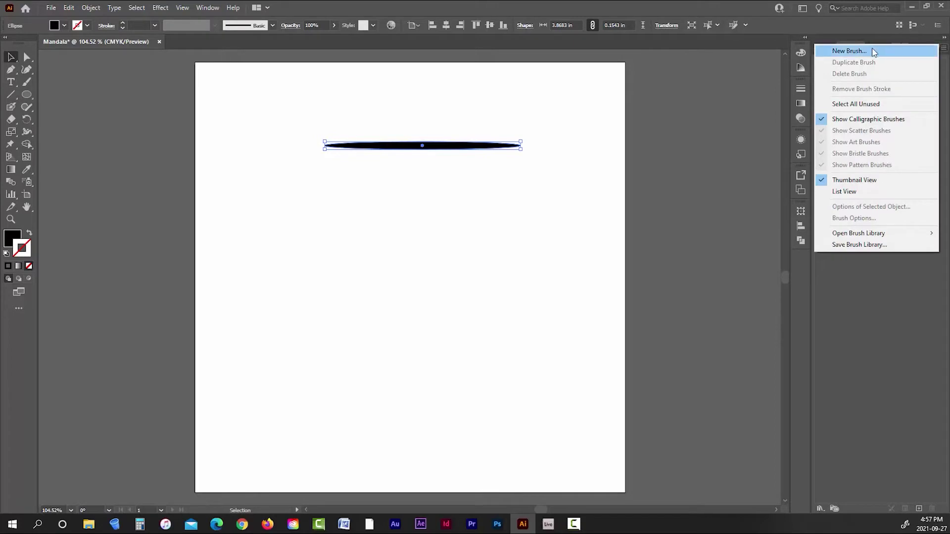
left_click(850, 51)
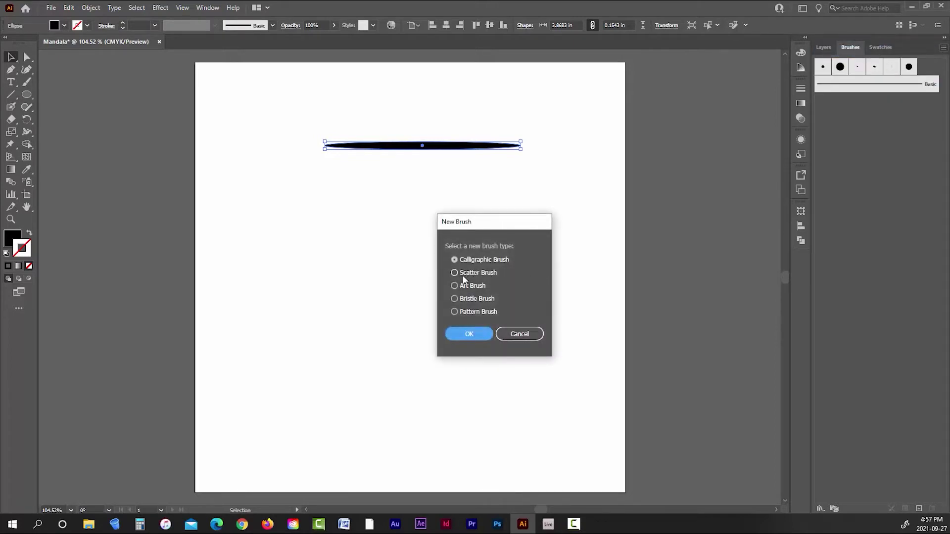
left_click(456, 285)
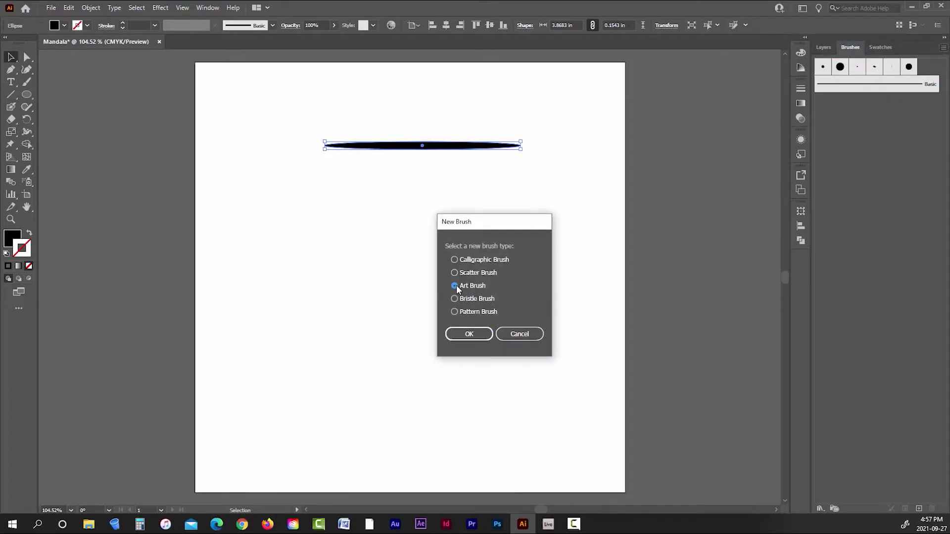
left_click(481, 335)
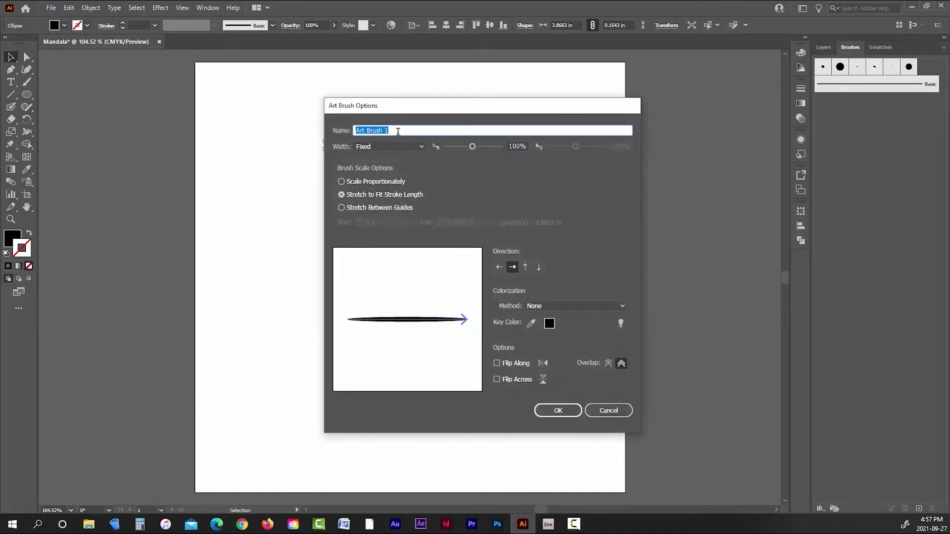
Step: Create the art brush with Pressure width, Scale Proportionately and the Tints colorization method
left_click(420, 147)
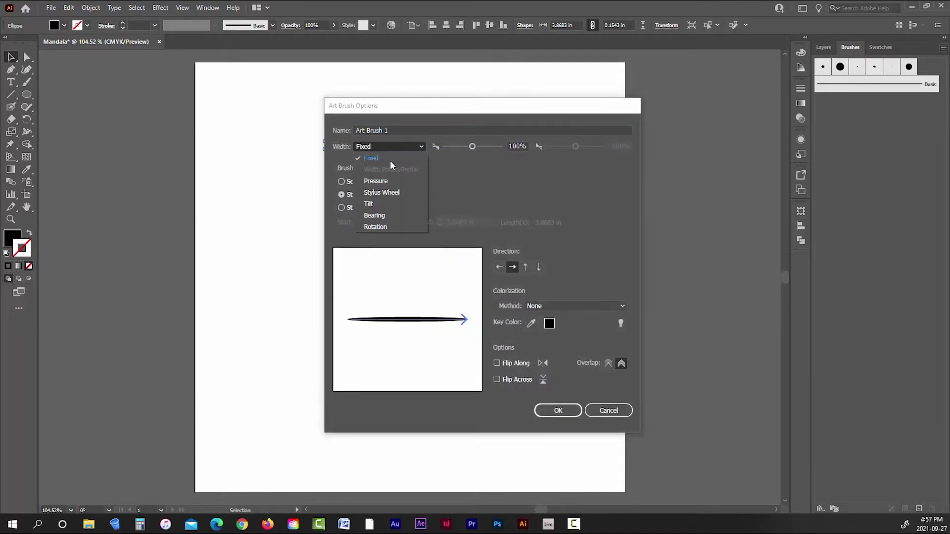
left_click(382, 180)
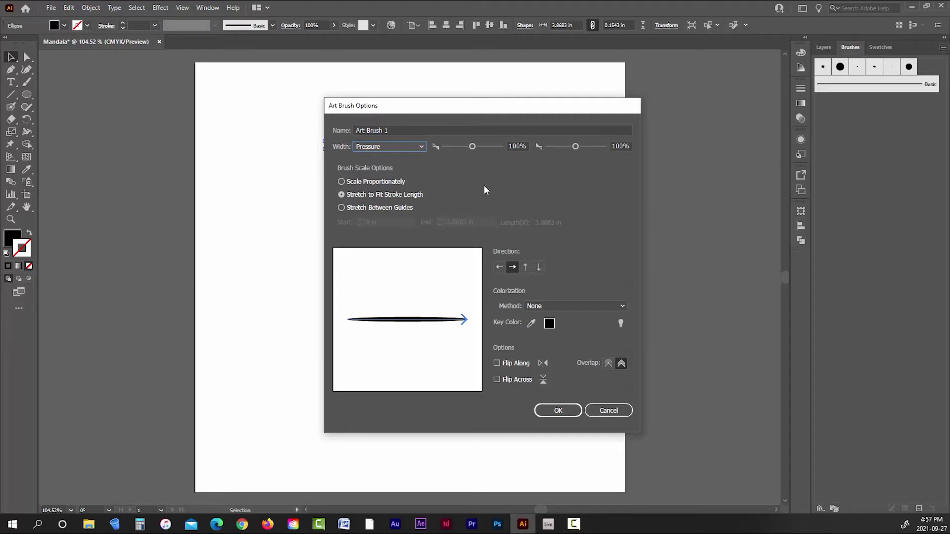
left_click(341, 182)
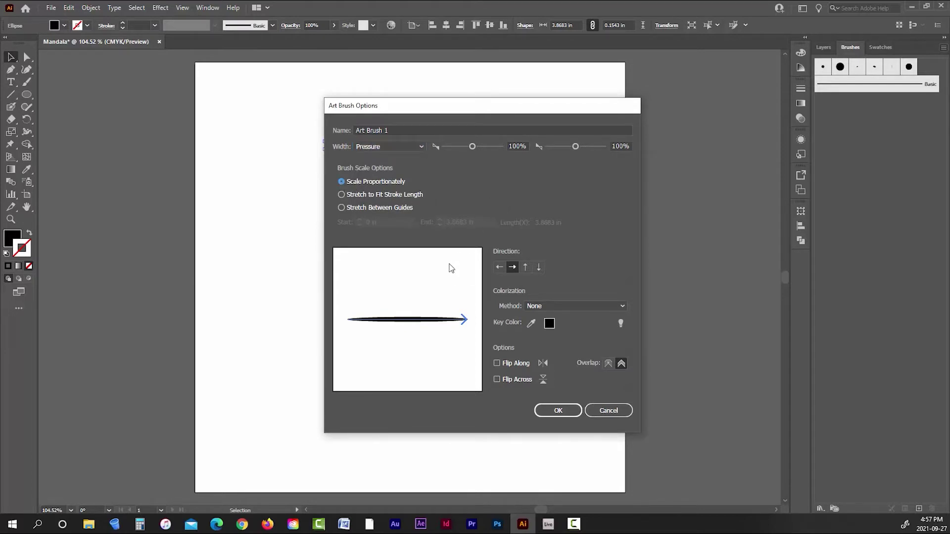
left_click(559, 306)
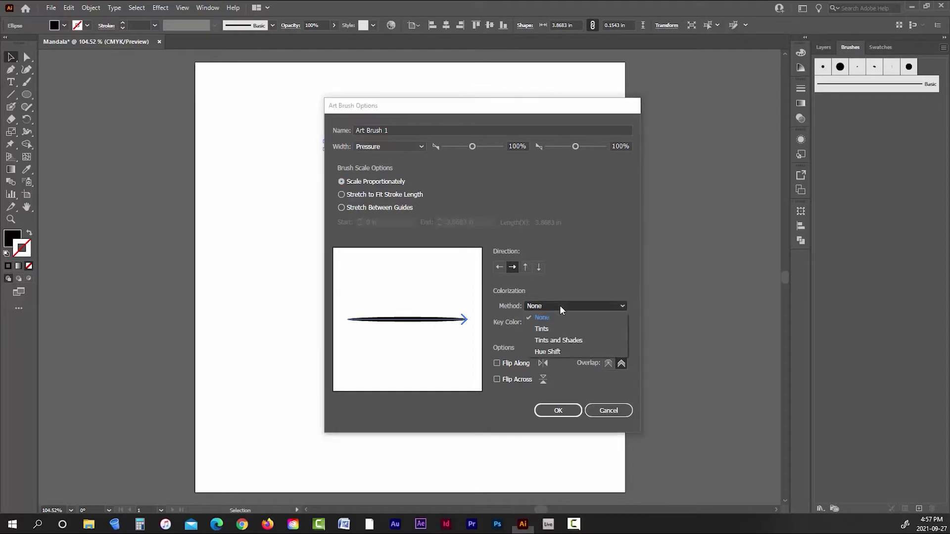
left_click(550, 329)
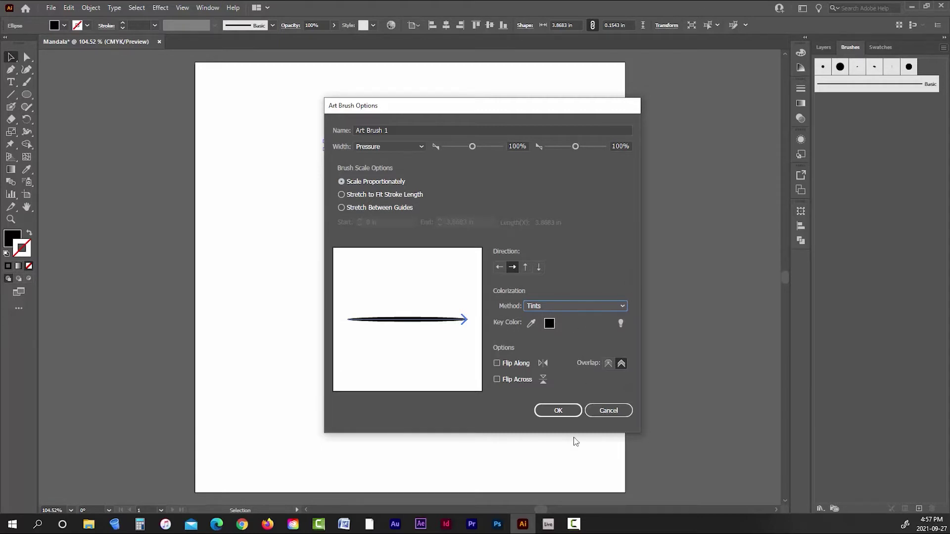
left_click(556, 411)
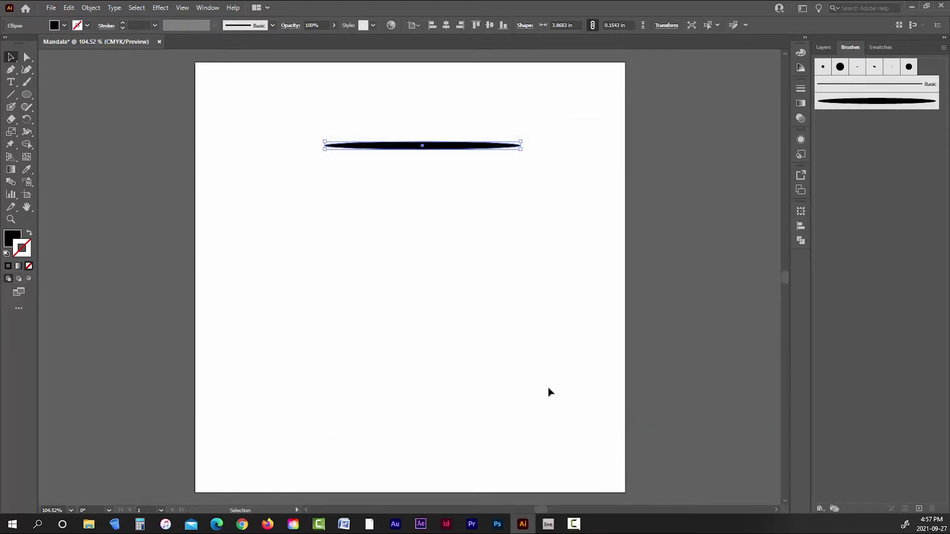
Step: Move the ellipse toward the artboard's upper-left corner and paint an S-shaped test stroke beside it with the new brush
mouse_move(396, 147)
left_mouse_down()
mouse_move(324, 128)
mouse_move(296, 106)
left_mouse_up()
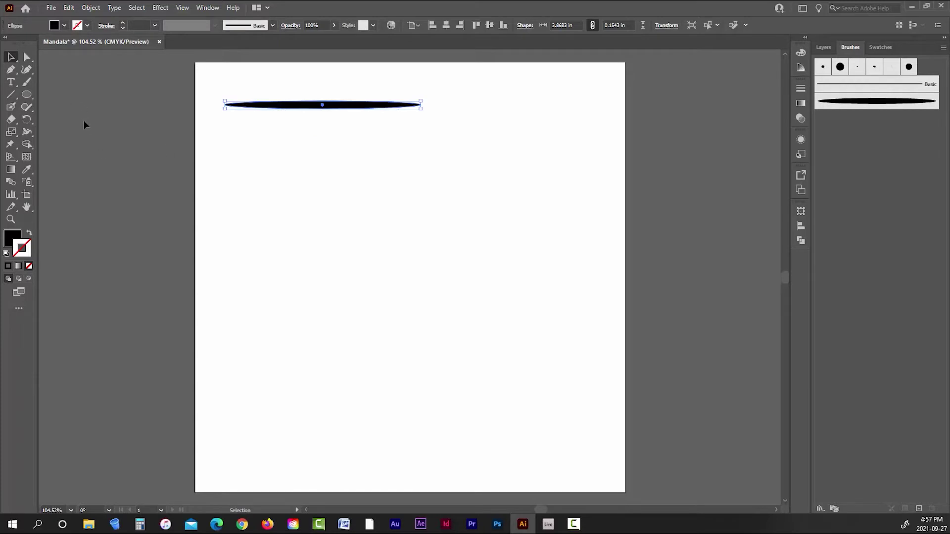
left_click(103, 76)
left_click(26, 82)
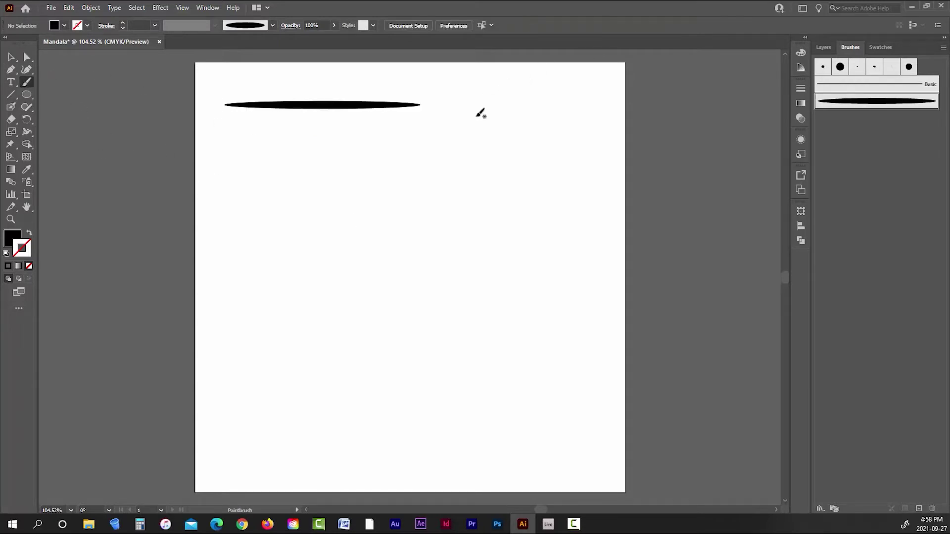
mouse_move(474, 108)
left_mouse_down()
mouse_move(504, 90)
mouse_move(515, 133)
mouse_move(550, 142)
left_mouse_up()
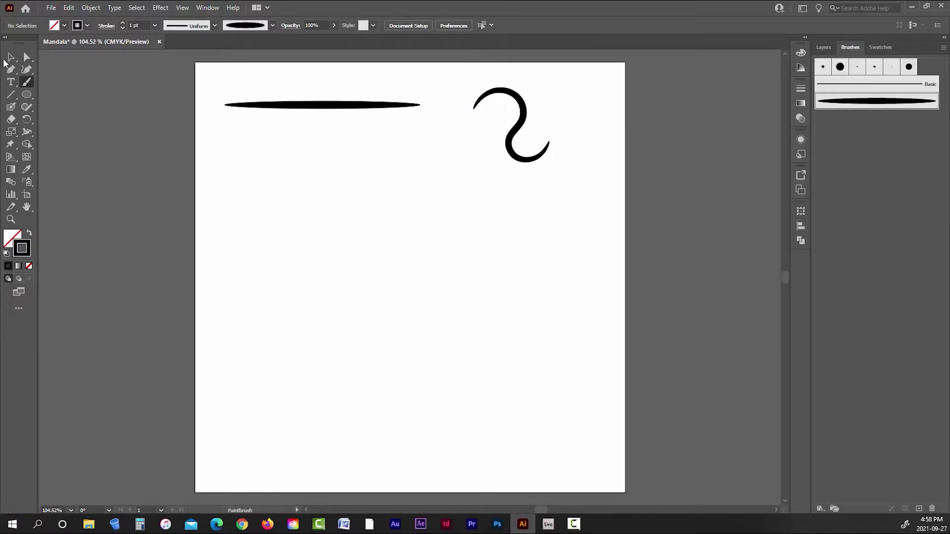
Step: Draw a circle about 0.35 in wide below the ellipse's left end, with no stroke and a black fill
left_click(27, 94)
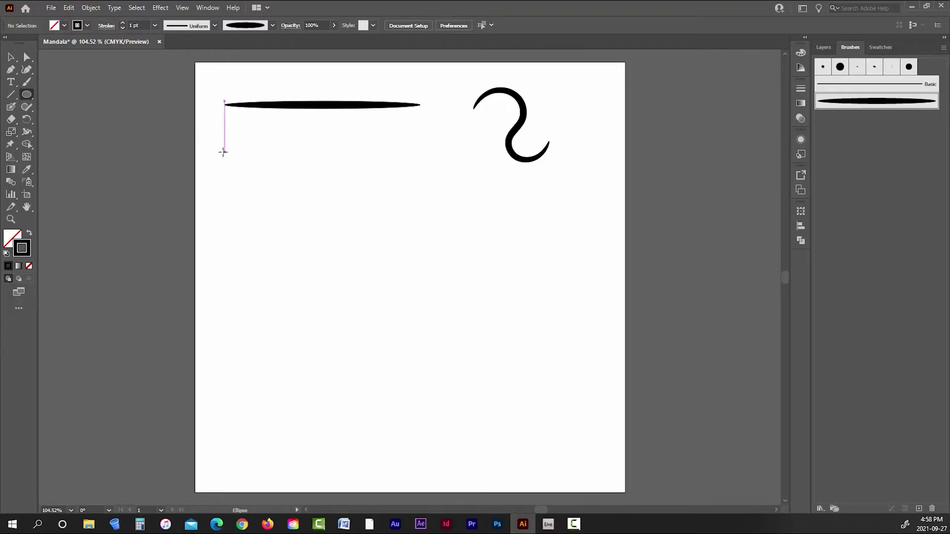
left_click_drag(224, 153, 243, 170)
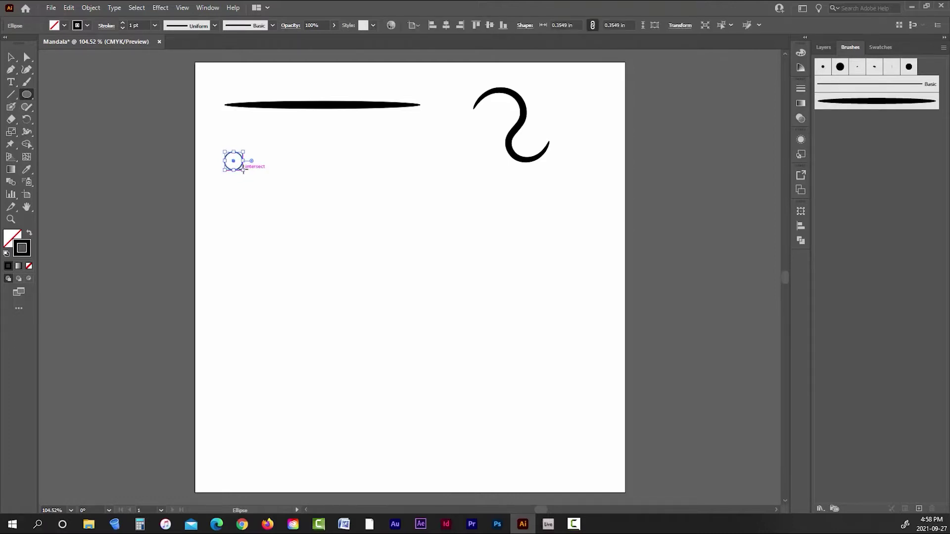
left_click(87, 25)
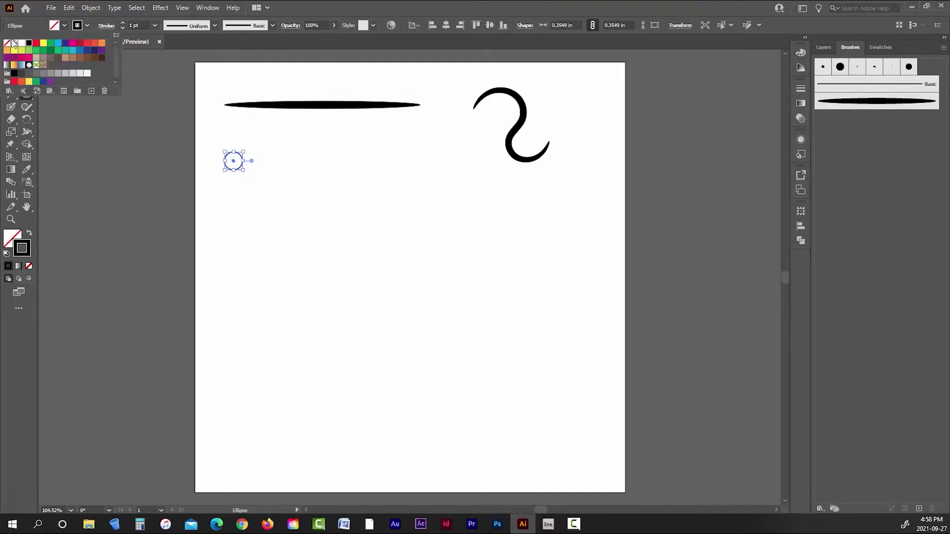
left_click(7, 44)
left_click(64, 26)
left_click(64, 26)
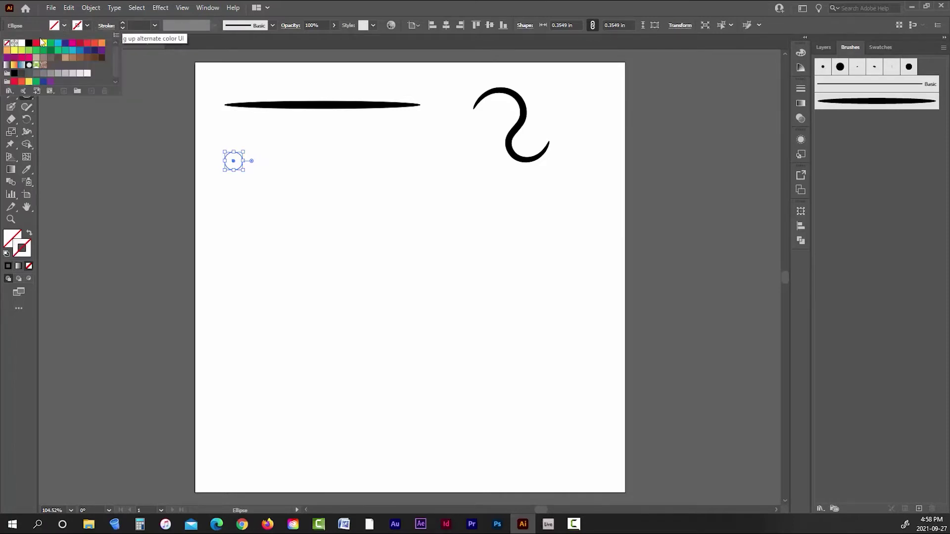
left_click(14, 74)
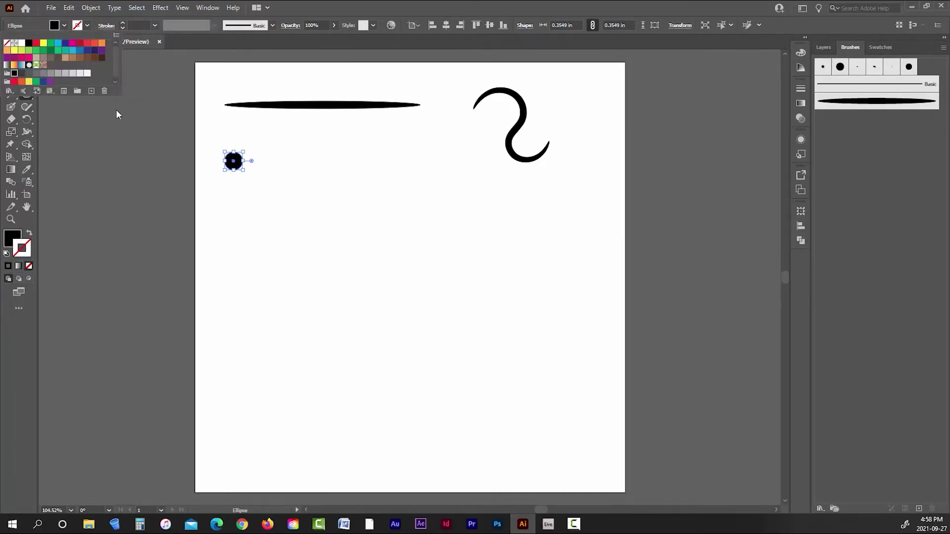
left_click(229, 47)
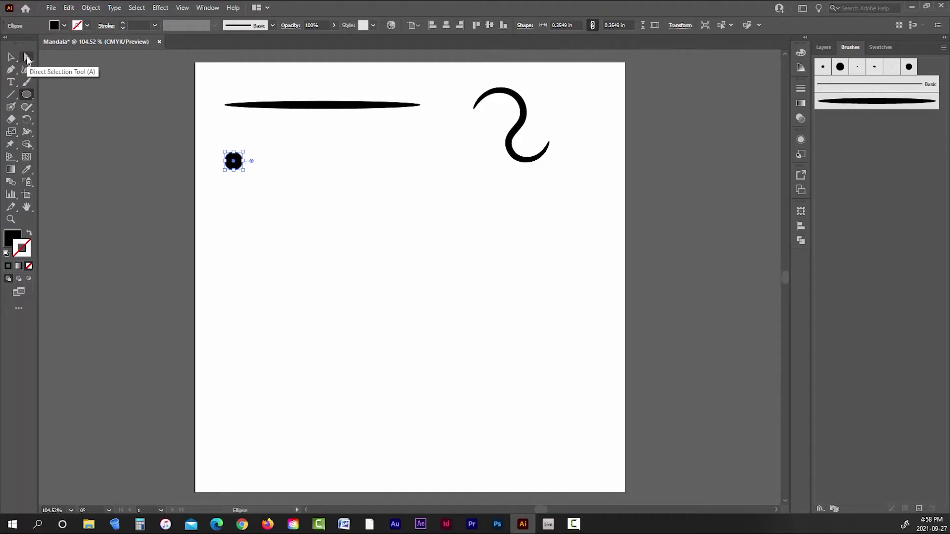
Step: Stretch the circle's right anchor point horizontally until it lines up with the right end of the ellipse above
left_click(27, 58)
key("ctrl+equal")
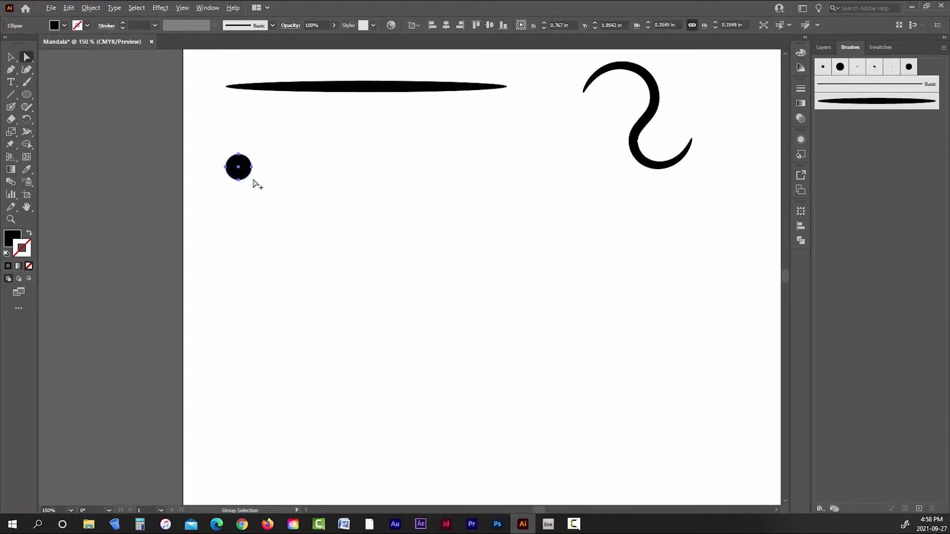
left_click(252, 168)
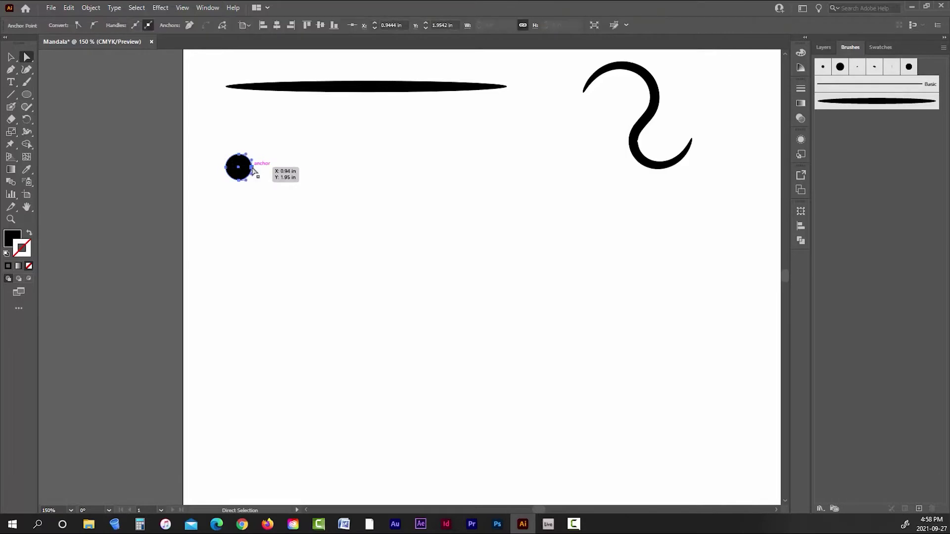
left_click_drag(252, 169, 508, 185)
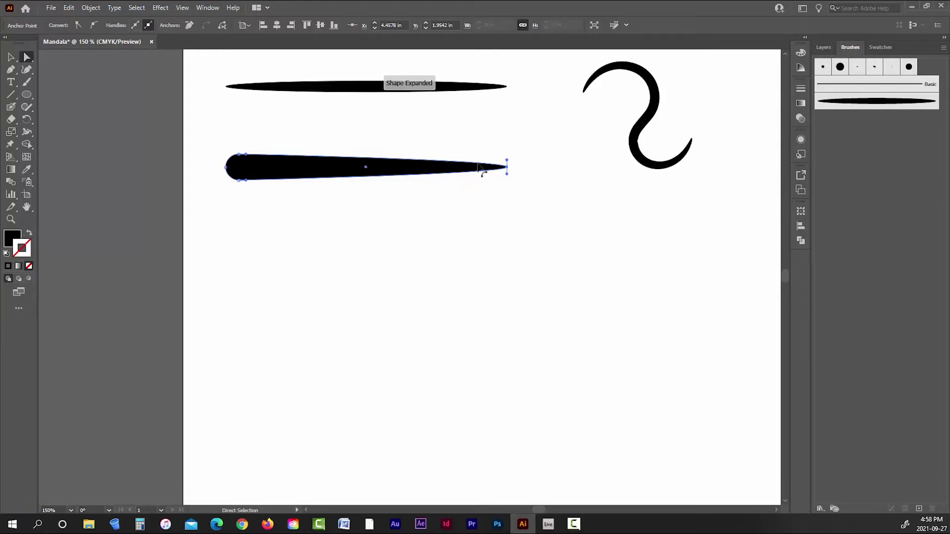
Step: Fold both direction handles of the right anchor point inward along the shape's centerline to make a sharp, tapered tip
scroll(439, 173, "up", 1)
scroll(439, 172, "up", 1)
scroll(592, 240, "down", 1)
scroll(471, 221, "up", 1)
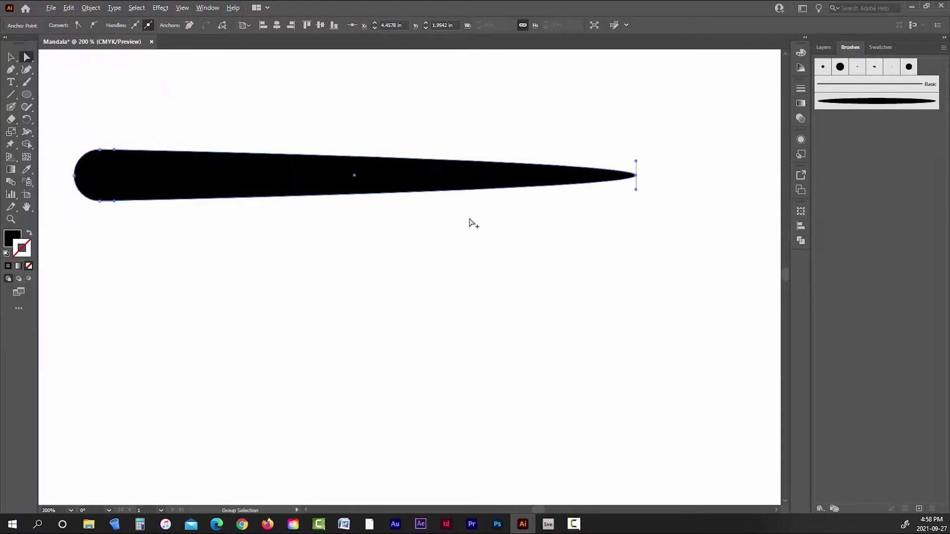
left_click_drag(466, 230, 502, 284)
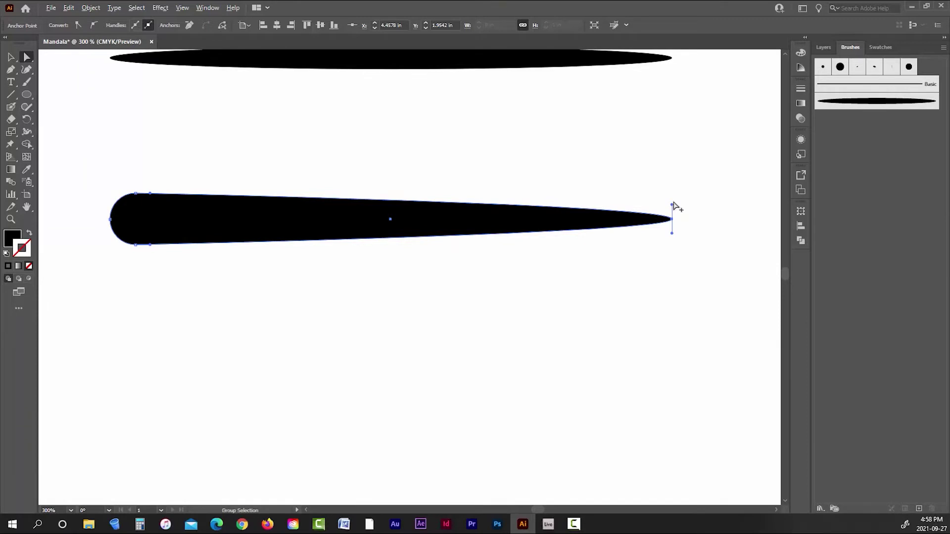
left_click_drag(672, 205, 573, 220)
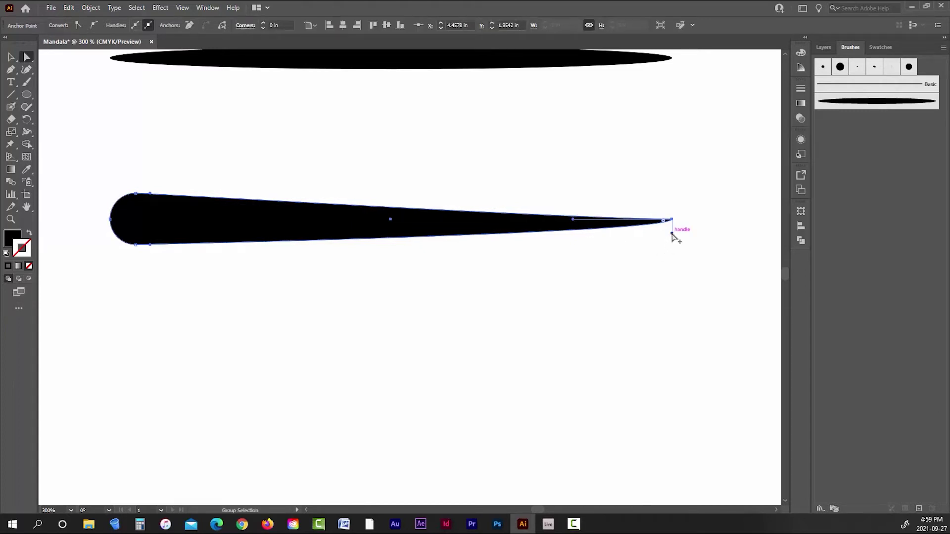
left_click_drag(672, 235, 572, 222)
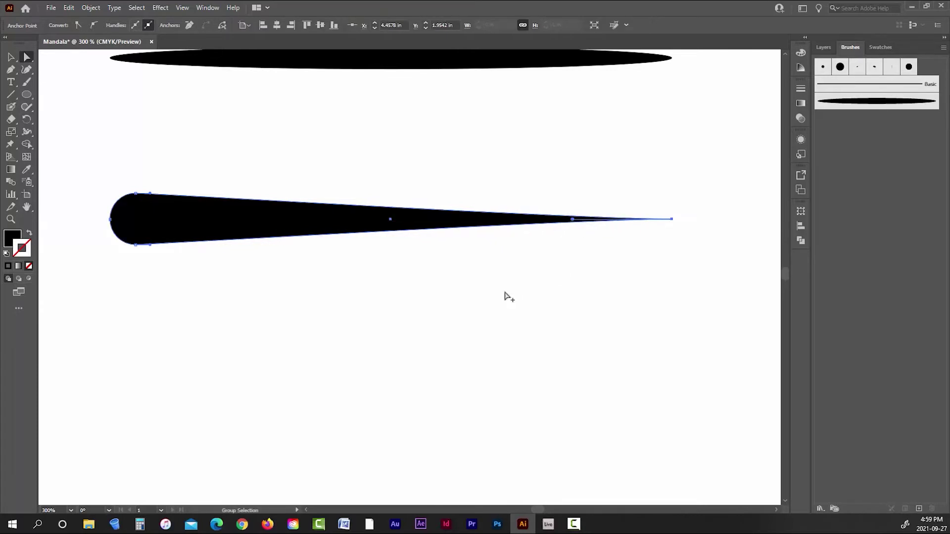
left_click(507, 291)
Step: Flatten the whole tapered shape from its upper edge to a height of about 0.23 in
scroll(509, 285, "down", 3)
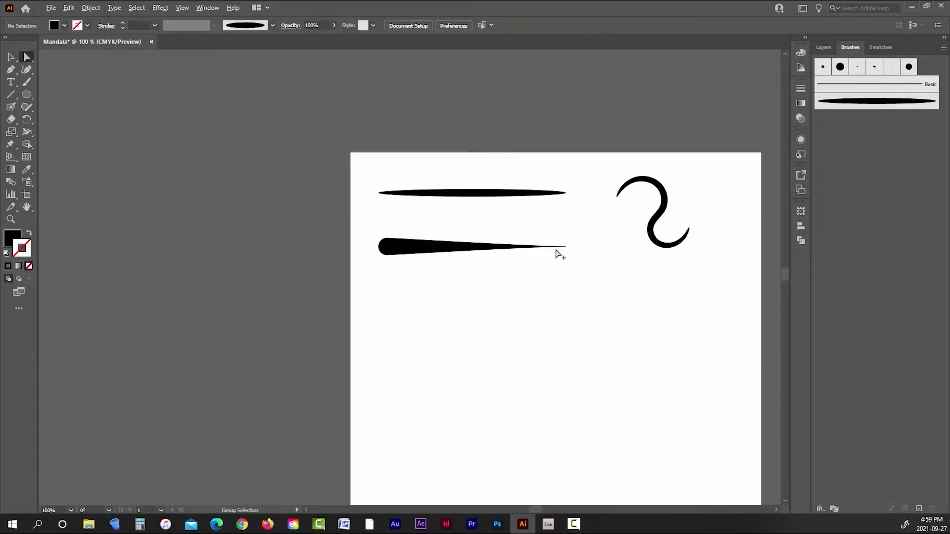
scroll(515, 291, "up", 1)
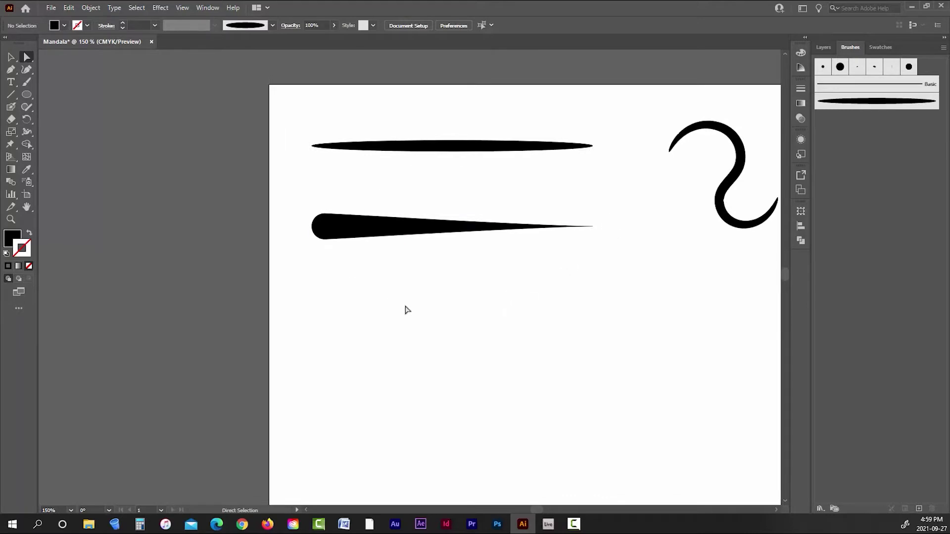
scroll(345, 258, "up", 3)
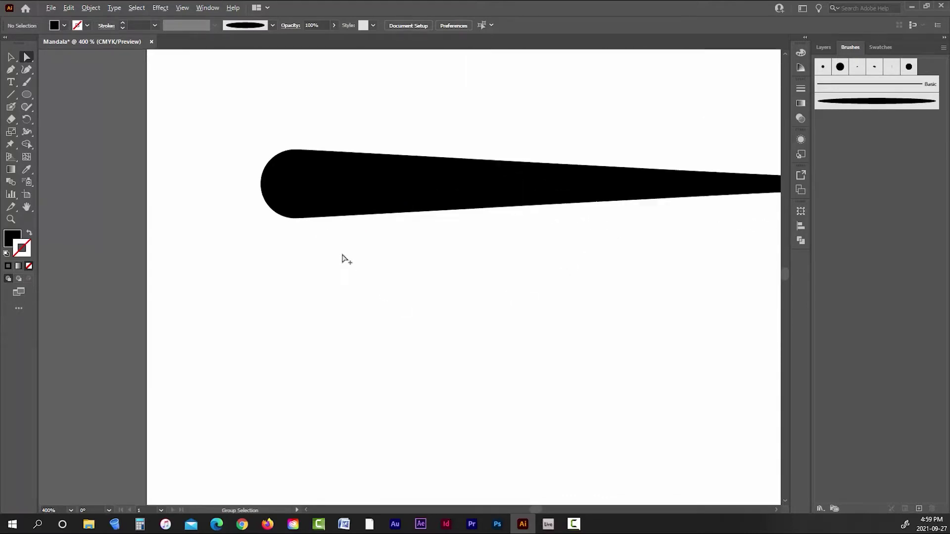
scroll(345, 259, "down", 3)
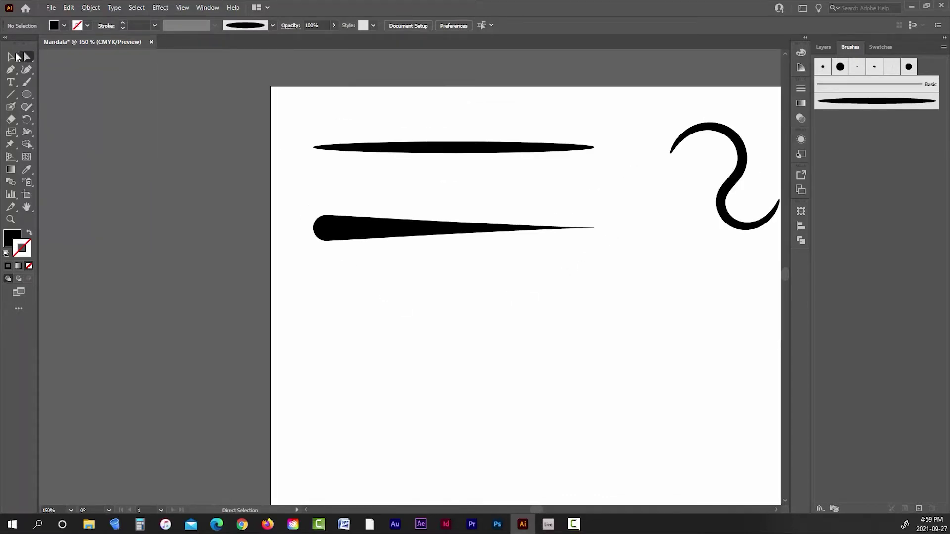
left_click(16, 57)
left_click(356, 223)
scroll(437, 256, "up", 2)
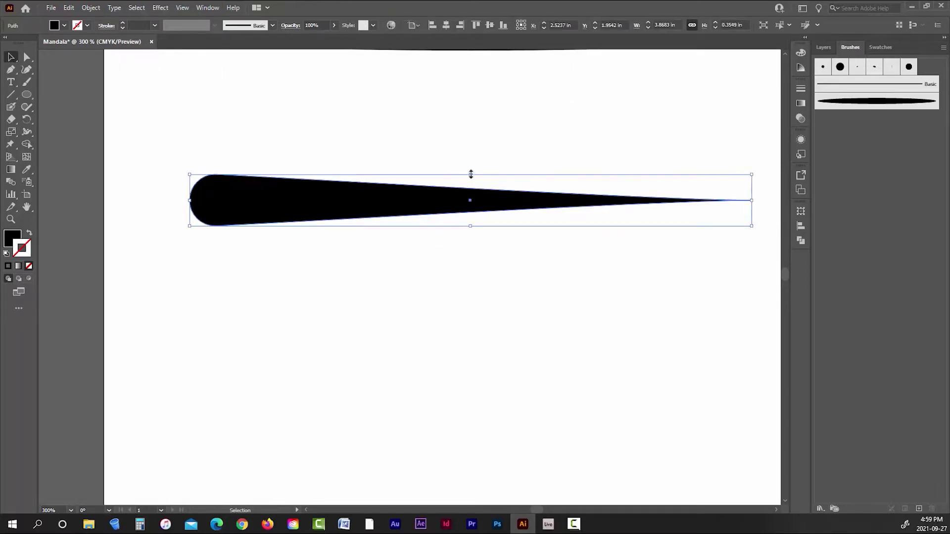
left_click_drag(470, 175, 469, 194)
left_click(457, 250)
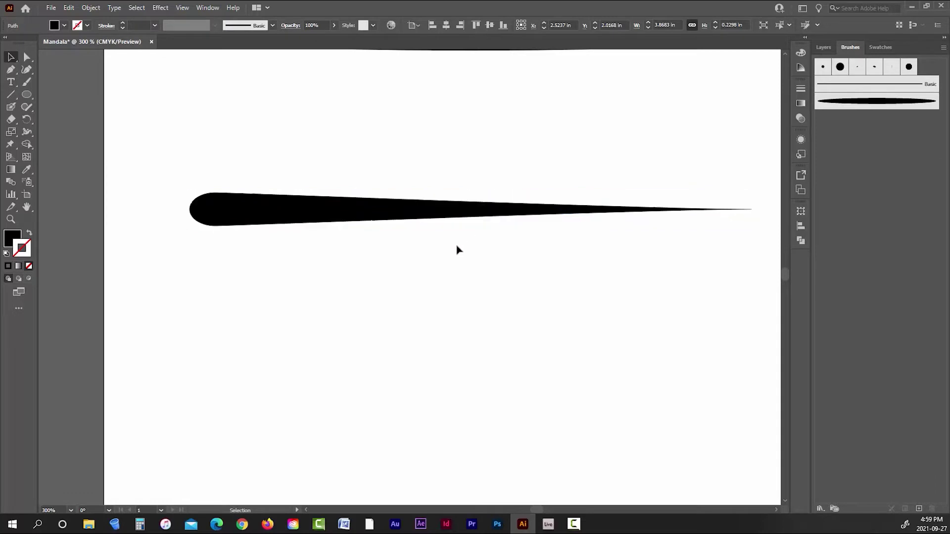
Step: Create a new art brush from the tapered teardrop, with Pressure width, proportional scaling and the Tints colorization method
scroll(457, 250, "down", 3)
scroll(435, 282, "up", 1)
mouse_move(415, 242)
left_mouse_down()
mouse_move(408, 227)
mouse_move(413, 259)
mouse_move(414, 241)
left_mouse_up()
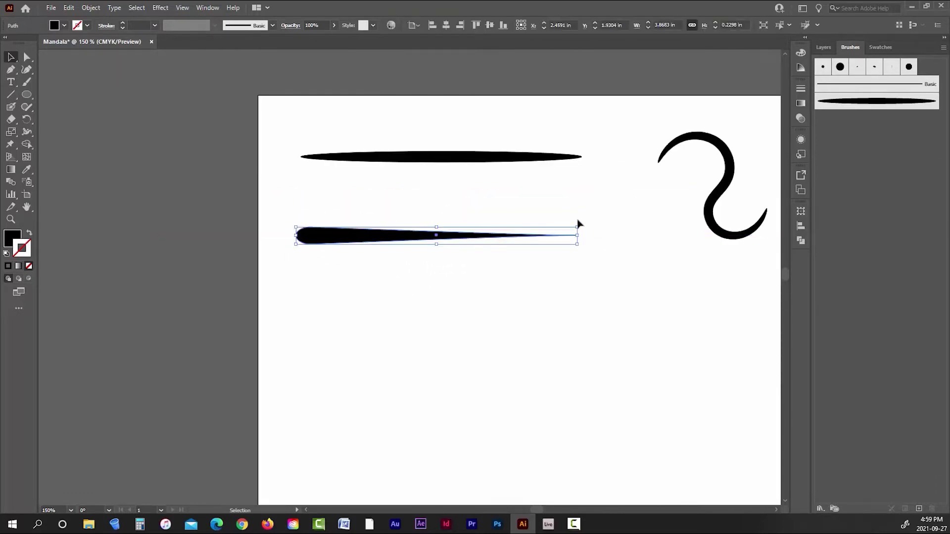
left_click(943, 48)
left_click(854, 51)
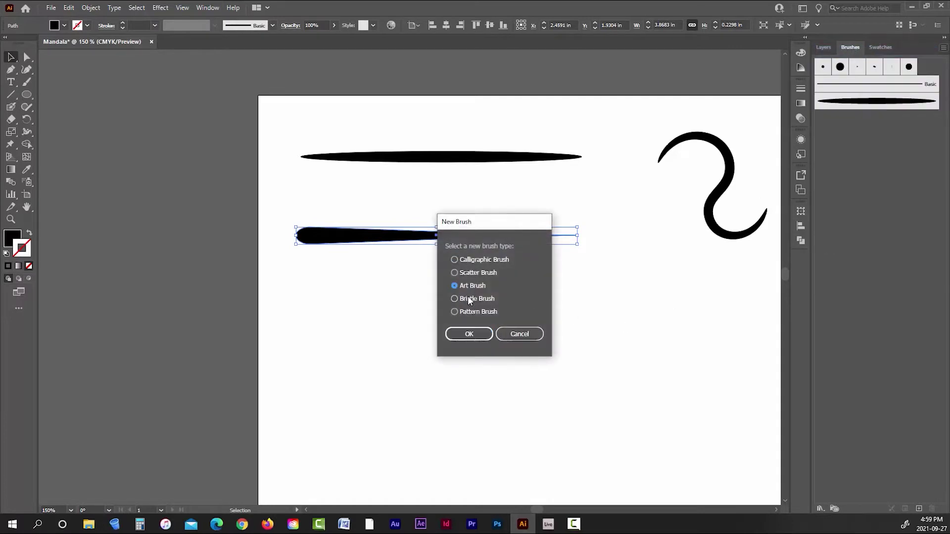
left_click(469, 334)
left_click(418, 146)
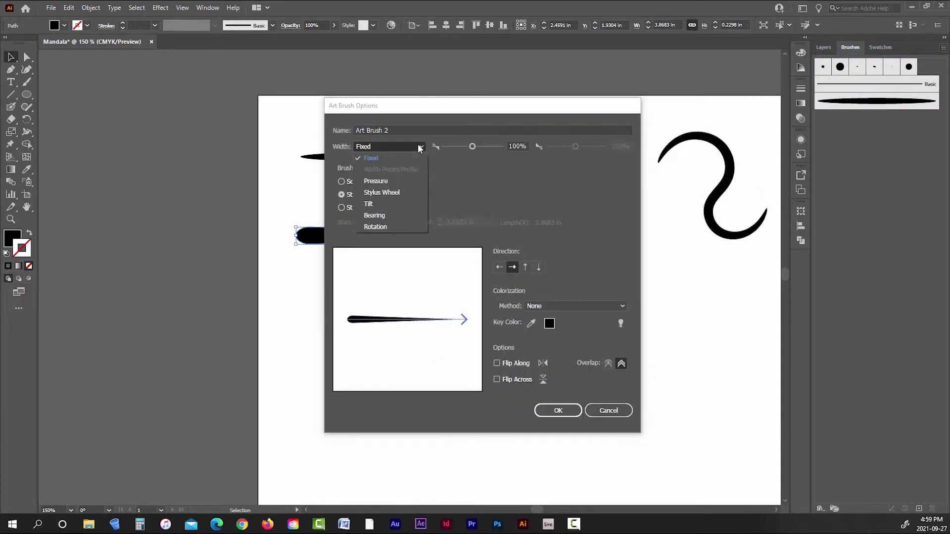
left_click(419, 181)
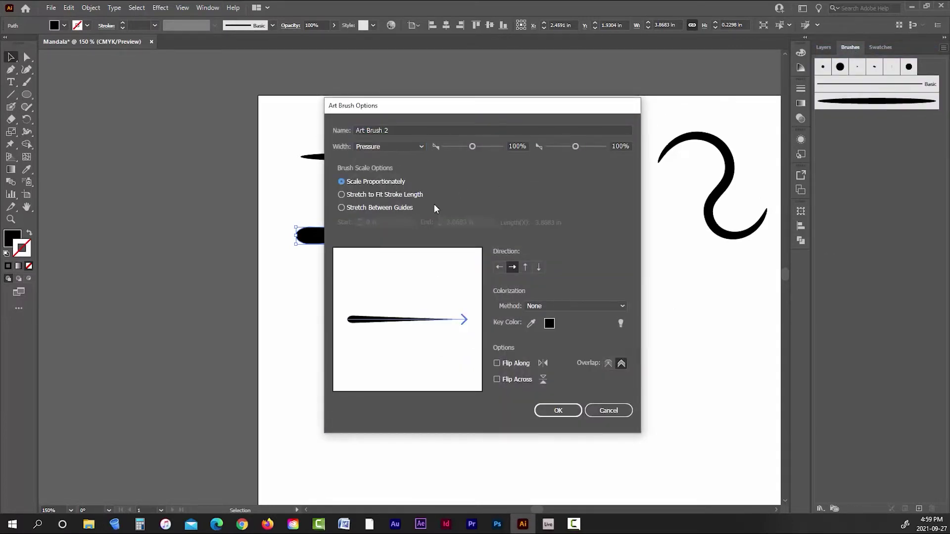
left_click(583, 305)
left_click(589, 330)
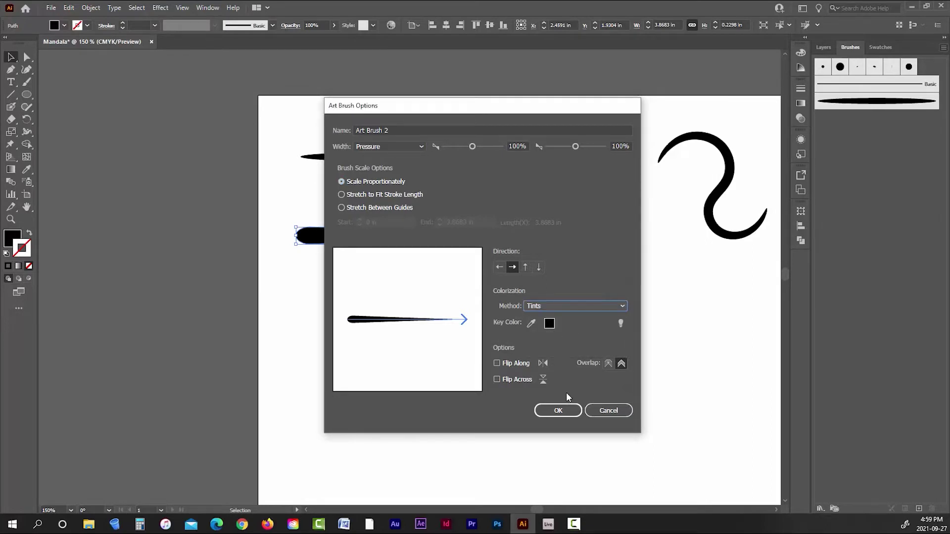
left_click(557, 411)
left_click(773, 206)
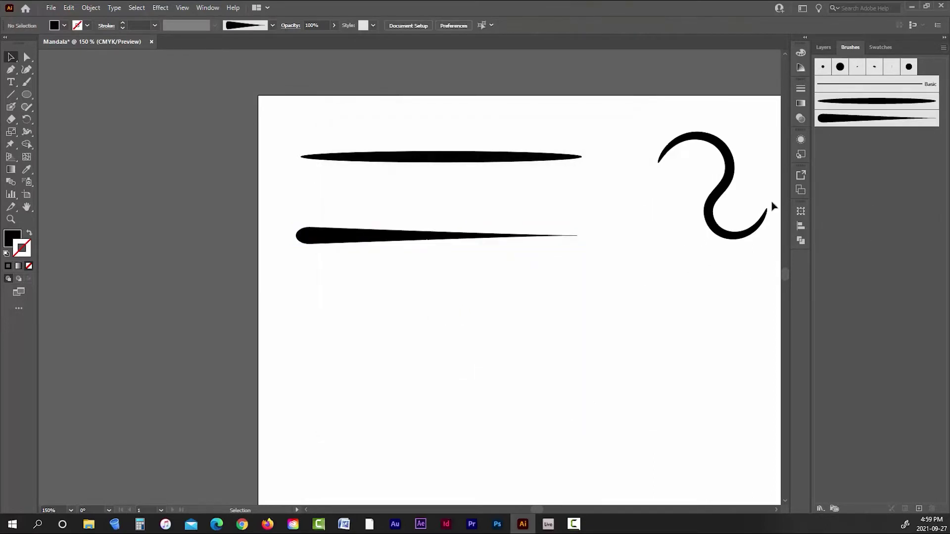
Step: Paint an S-shaped stroke with the new teardrop brush below the existing curved stroke
left_click(846, 119)
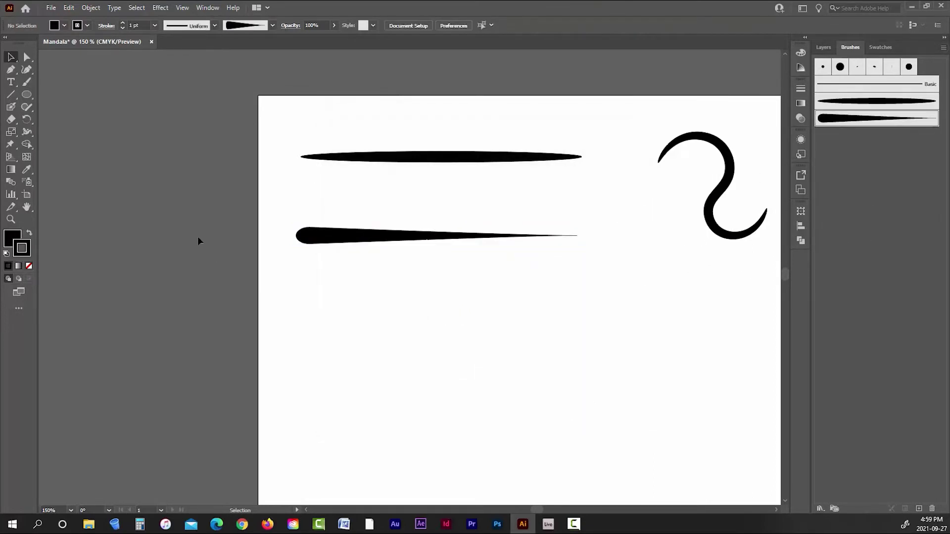
left_click(26, 83)
scroll(463, 286, "right", 5)
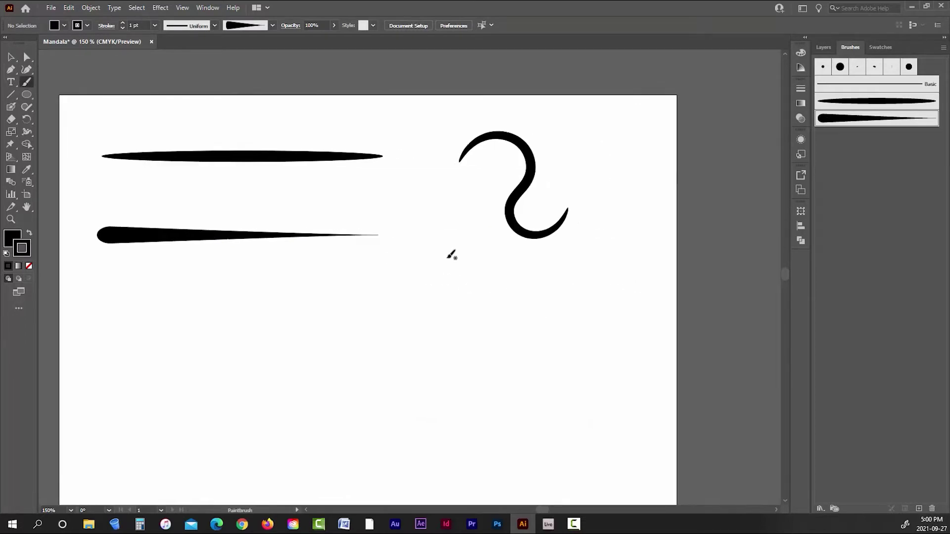
mouse_move(436, 252)
left_mouse_down()
mouse_move(459, 245)
mouse_move(498, 321)
mouse_move(546, 302)
left_mouse_up()
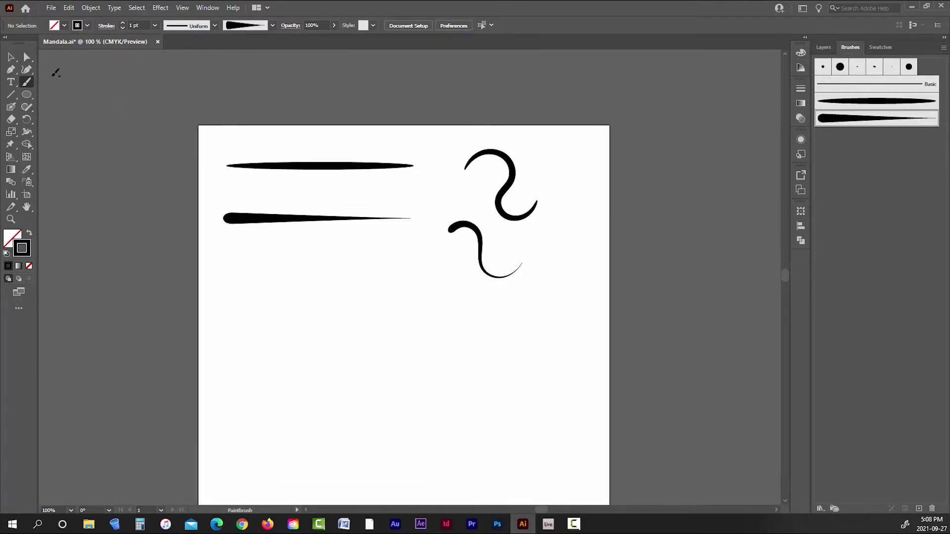
Step: Draw a circle about 0.24 in wide with no stroke and a black fill, below the teardrop's pointed end
left_click(27, 95)
left_click(83, 26)
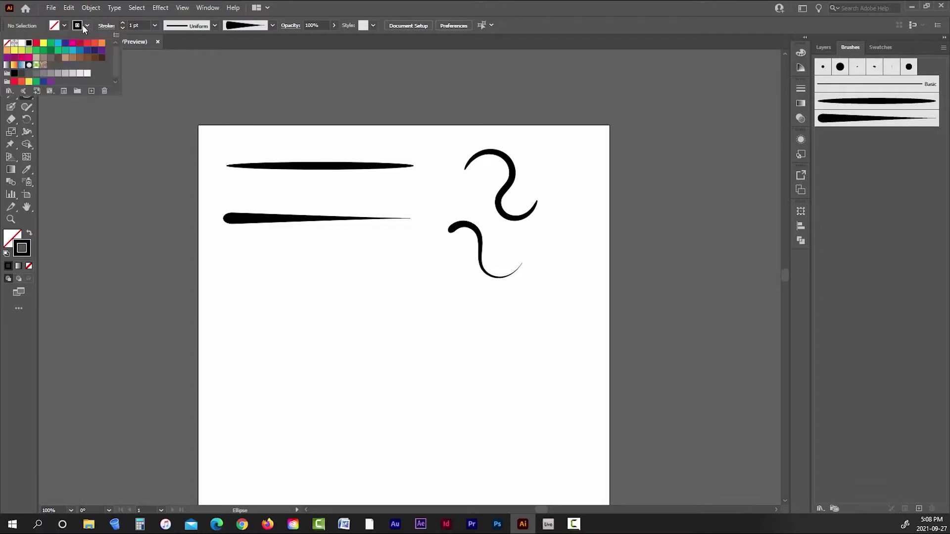
left_click(7, 42)
left_click(64, 25)
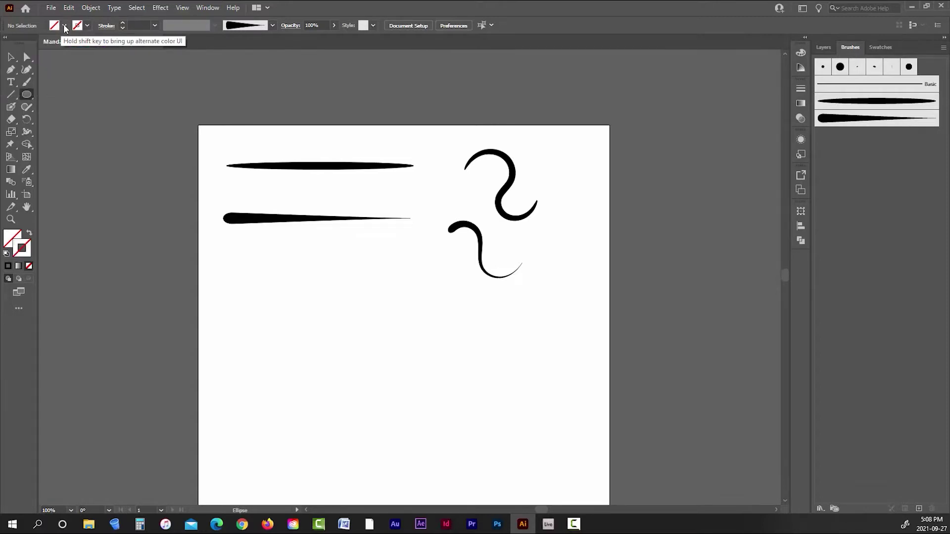
left_click(64, 25)
left_click(14, 72)
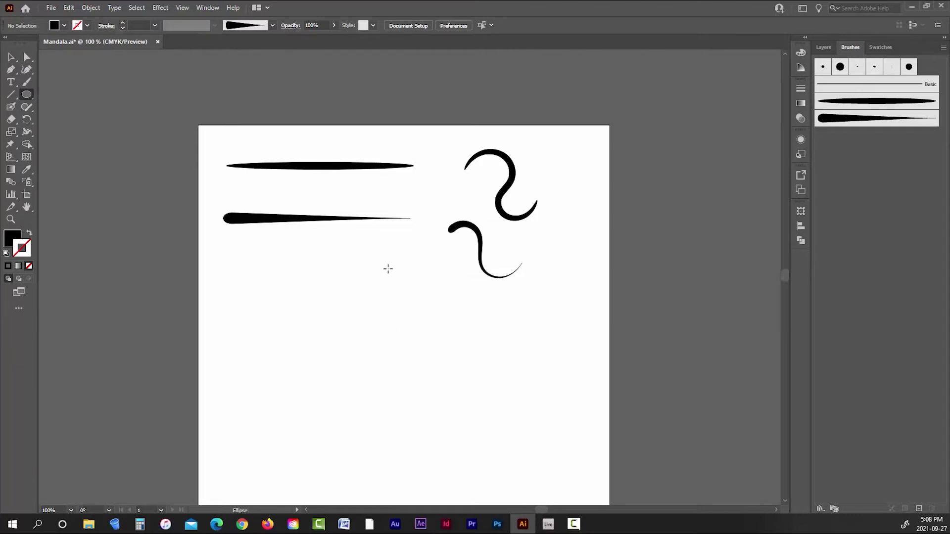
left_click_drag(387, 269, 429, 269)
scroll(390, 286, "up", 2)
left_click(12, 58)
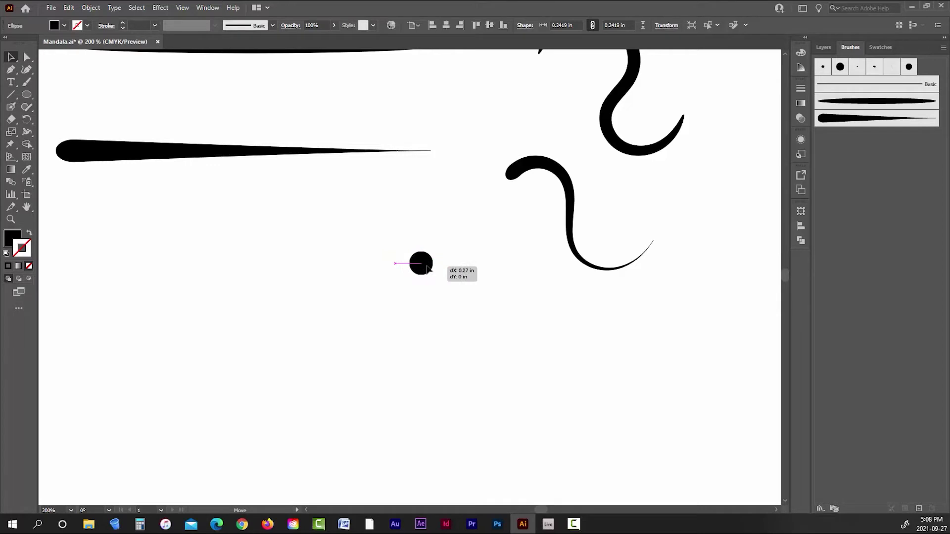
left_click_drag(427, 266, 426, 267)
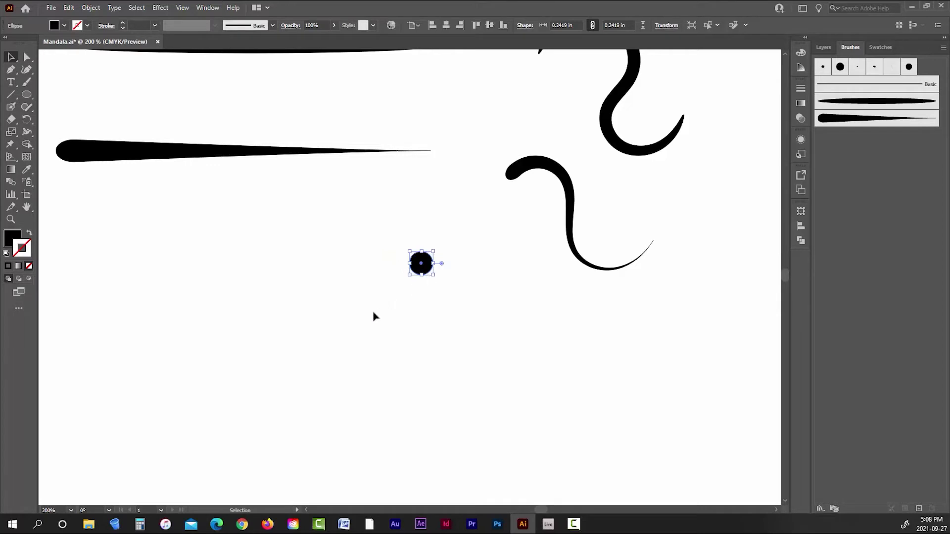
Step: Paste a copy of the circle in place, move it just left of the original, and set its size to 0.22 in
left_click(71, 9)
left_click(102, 57)
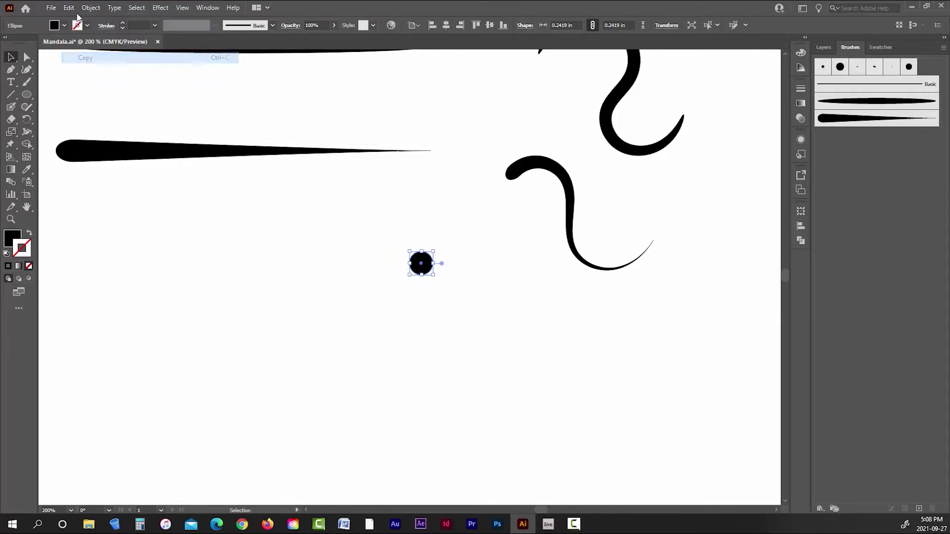
left_click(71, 9)
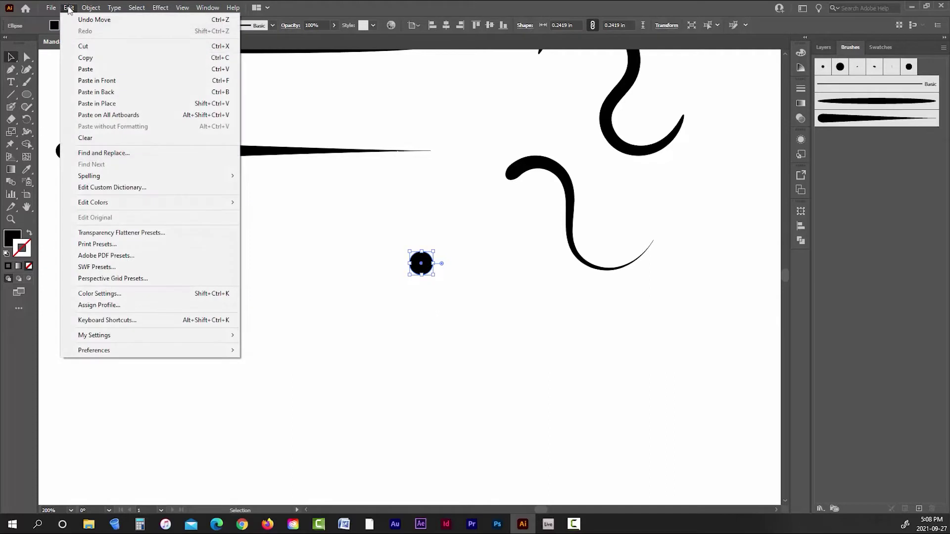
left_click(98, 105)
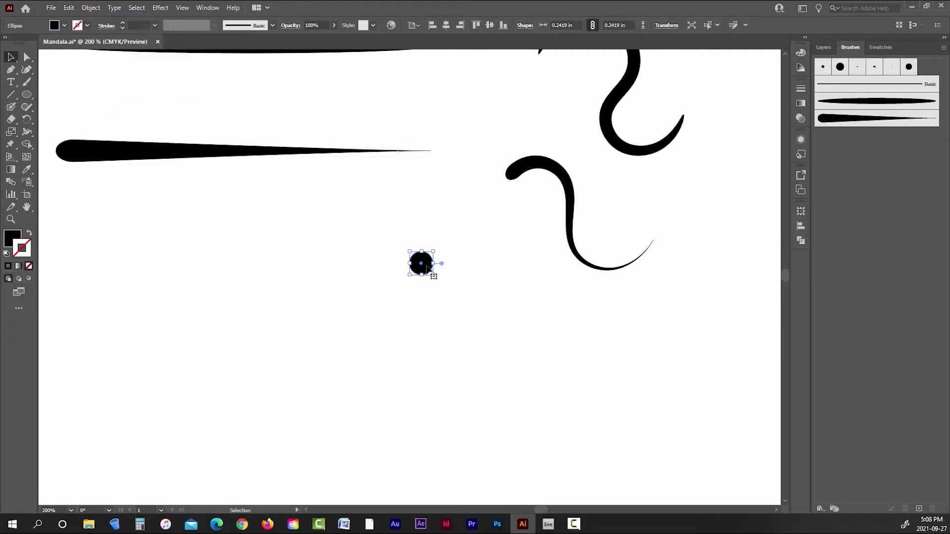
left_click_drag(427, 269, 395, 267)
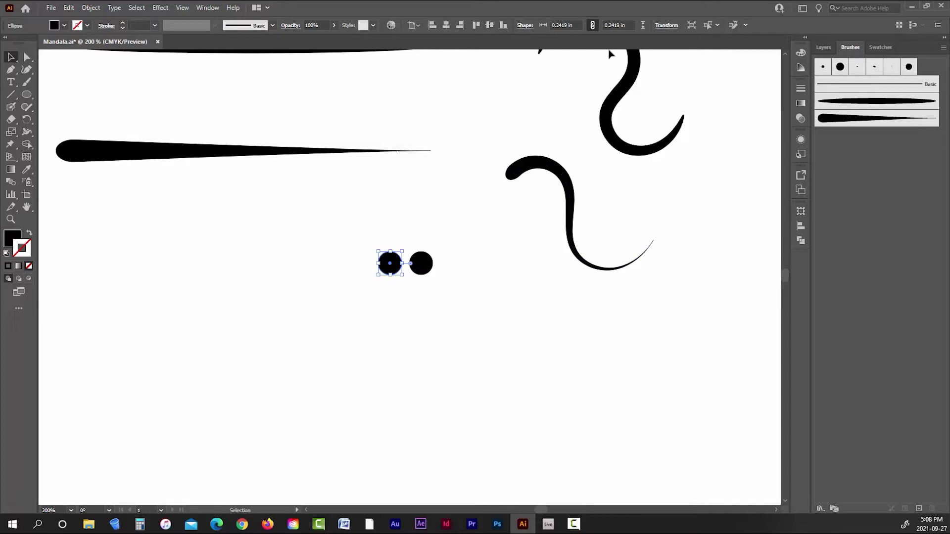
double_click(613, 26)
key("Return")
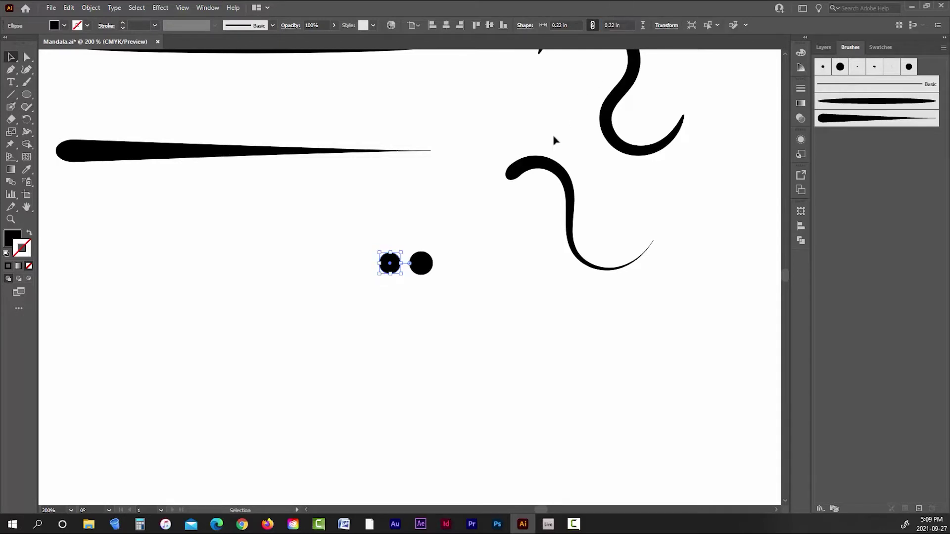
left_click(438, 291)
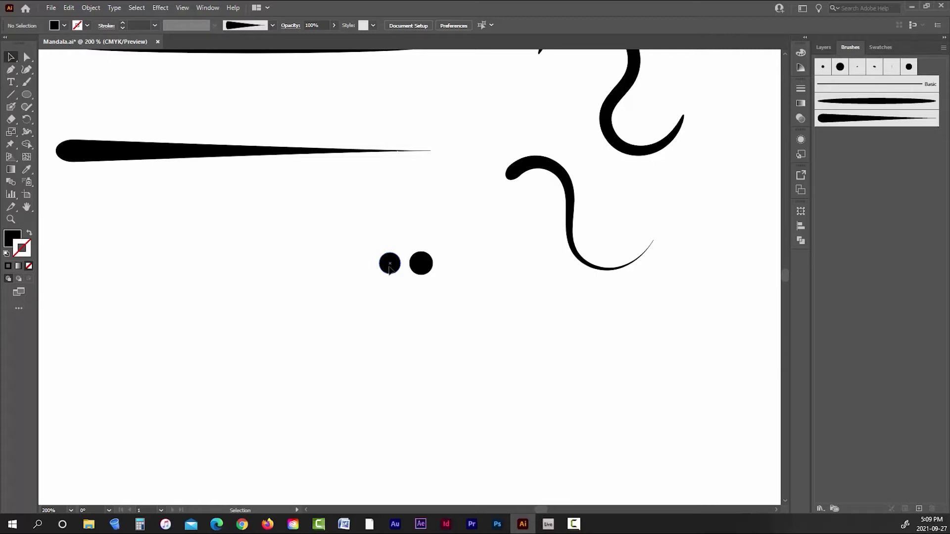
Step: Paste a copy of the 0.22 in circle in place, move it left with equal spacing, and resize it to 0.2 in
left_click(390, 268)
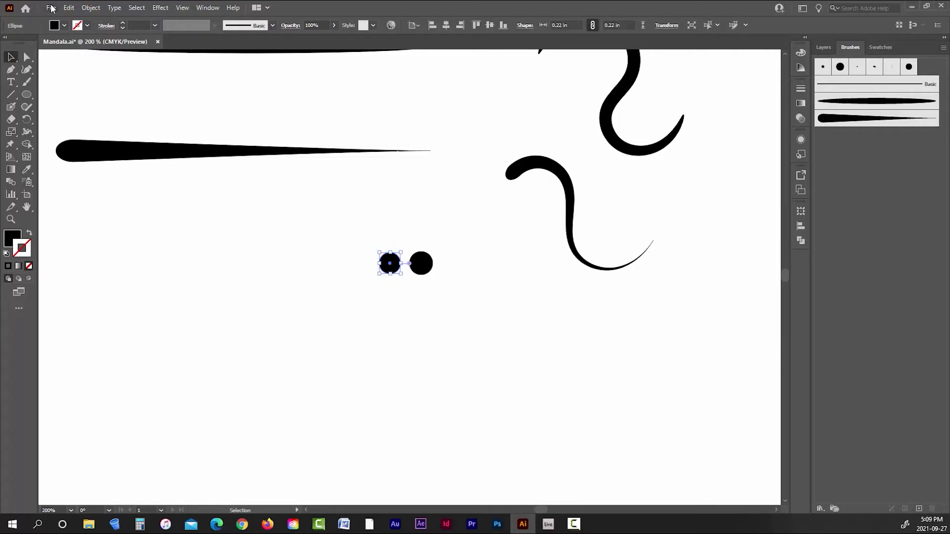
left_click(68, 8)
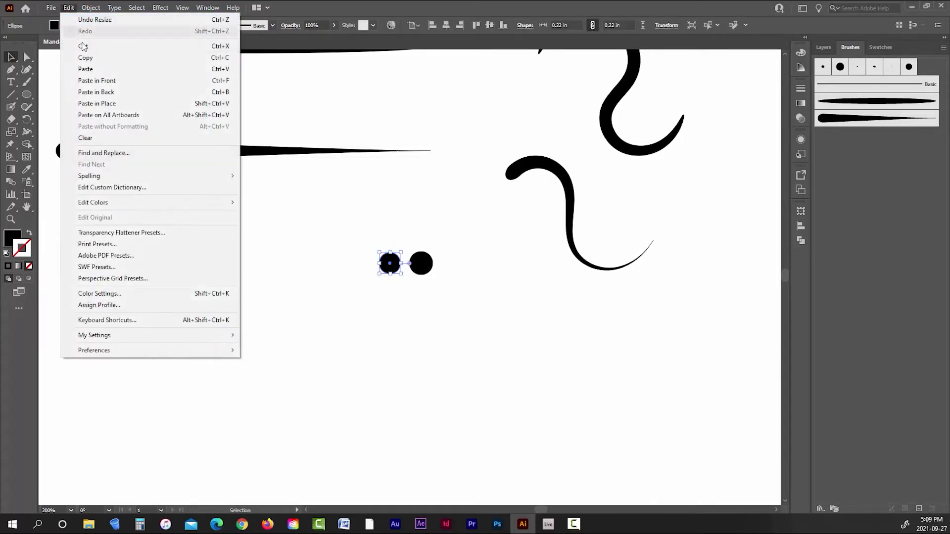
left_click(85, 58)
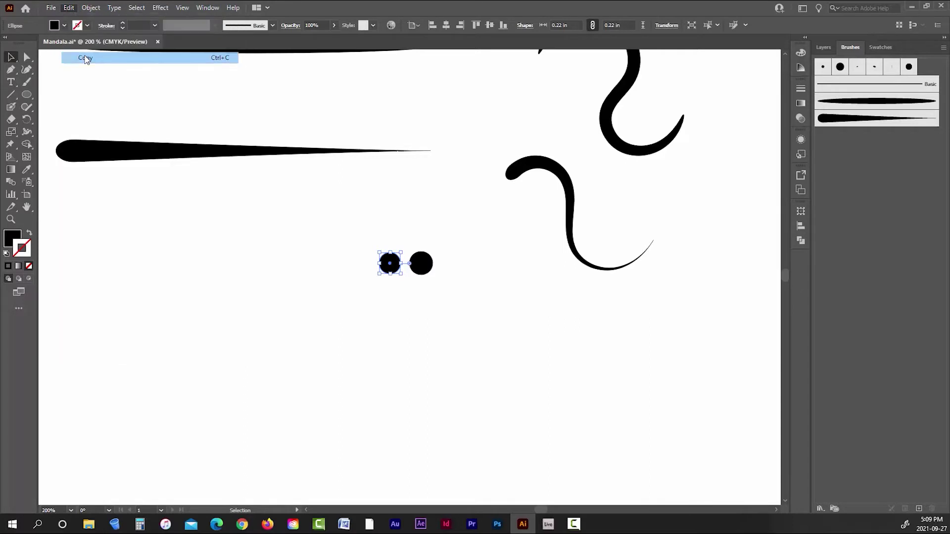
left_click(69, 8)
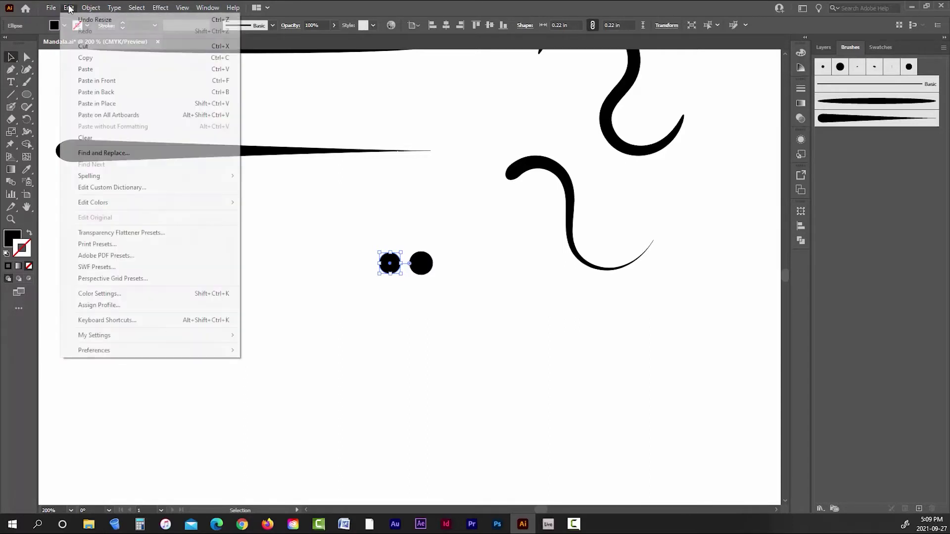
left_click(97, 104)
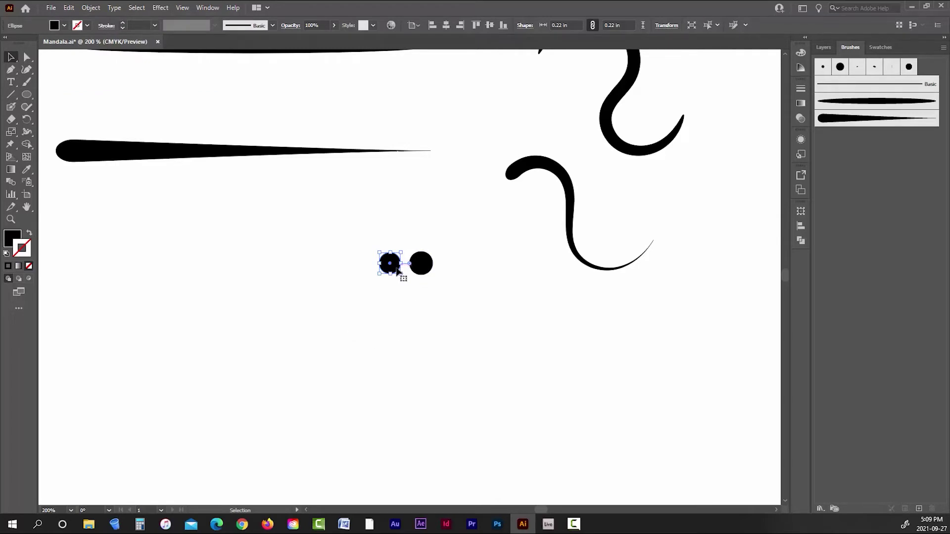
left_click_drag(398, 272, 369, 252)
scroll(366, 254, "up", 2)
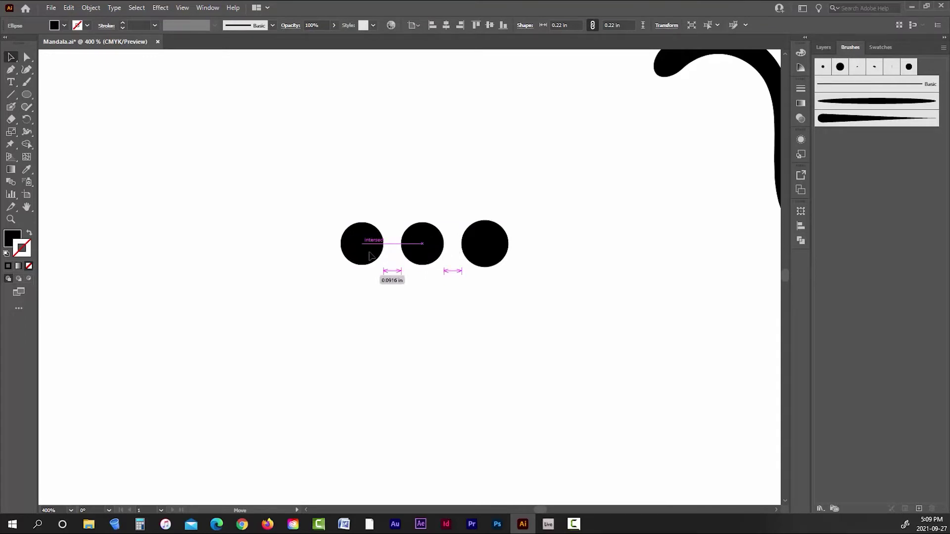
left_click_drag(369, 255, 369, 255)
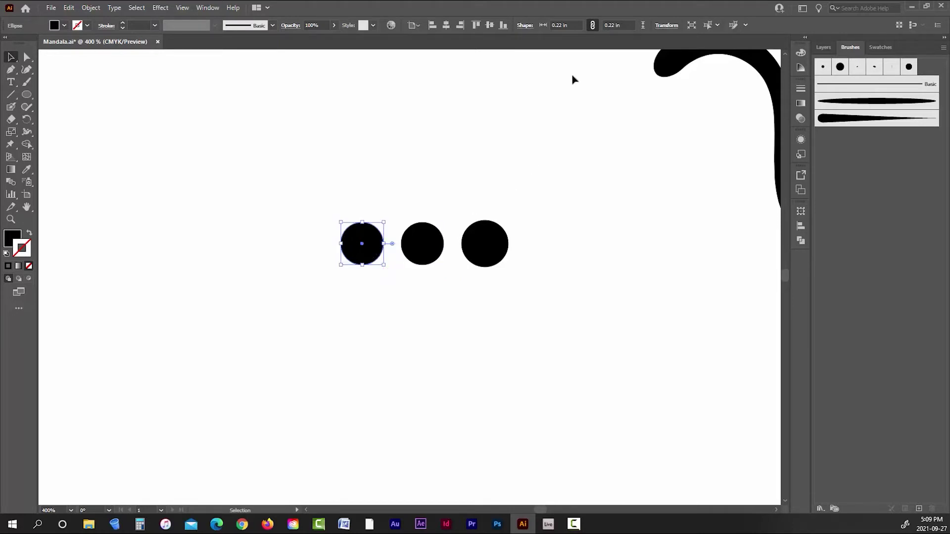
left_click(613, 25)
key("Return")
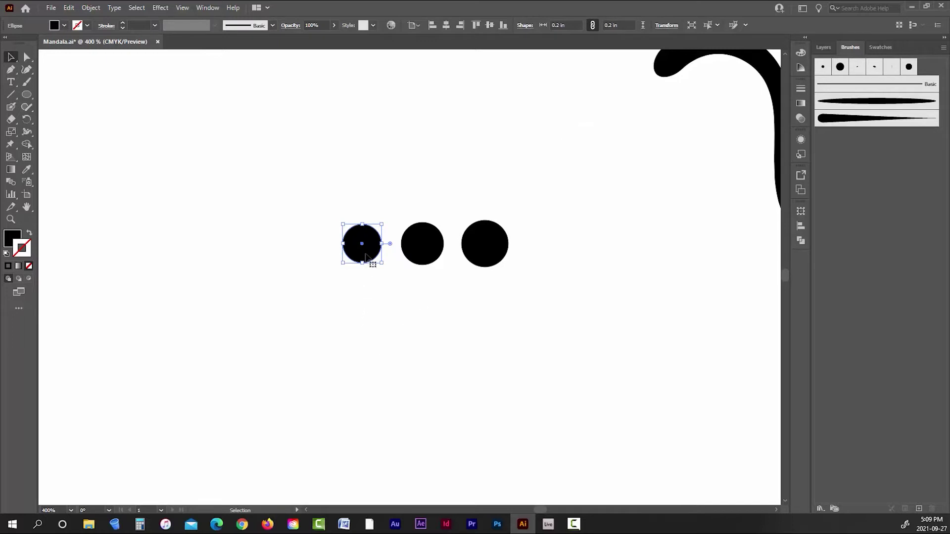
Step: Extend the row leftward with two more evenly spaced circle copies sized 0.18 in and 0.16 in
left_click_drag(367, 257, 317, 256)
triple_click(614, 25)
type(".18")
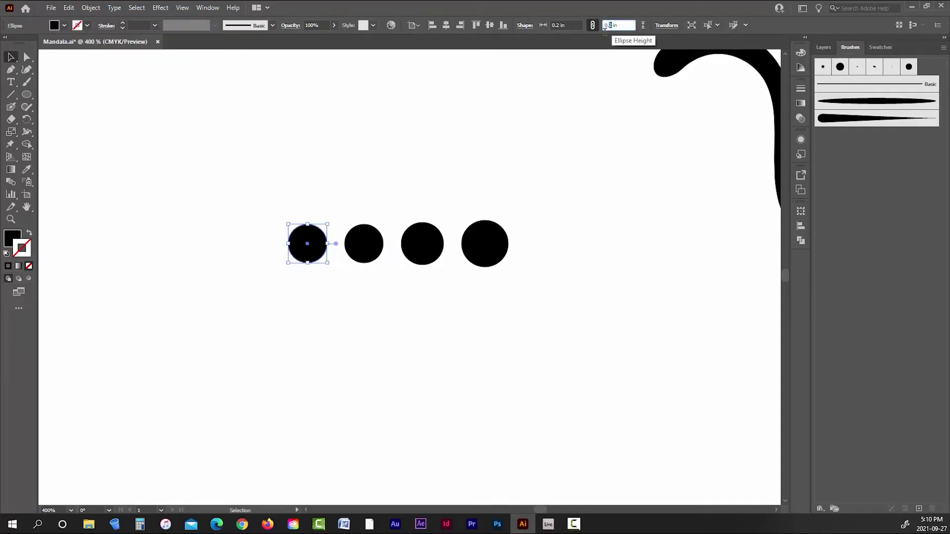
key("Return")
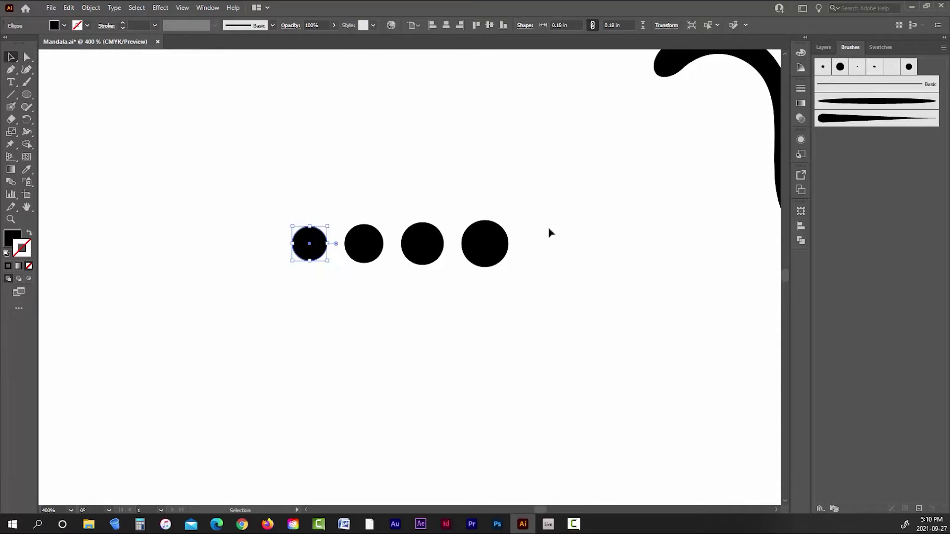
left_click_drag(318, 247, 265, 248, "alt")
triple_click(613, 25)
type(".16")
key("Return")
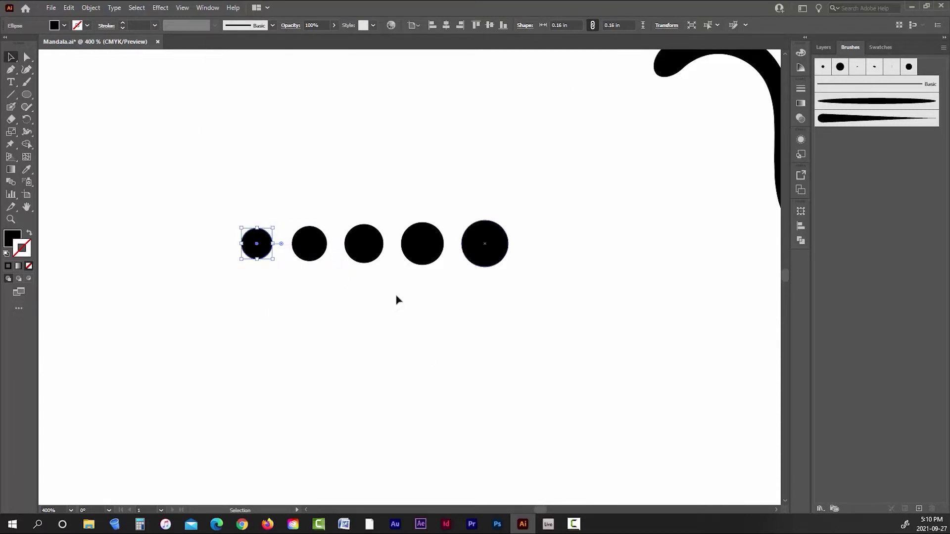
Step: Continue the row leftward with evenly spaced circle copies sized 0.14 in and 0.12 in
left_click_drag(267, 252, 110, 218)
left_click(613, 25)
type("0.14")
key("Return")
left_click(614, 26)
type("0.12")
key("Return")
Step: Finish the small end of the row with circle copies sized 0.1 in and 0.08 in, keeping the spacing even
left_click(613, 25)
type("0.1")
key("Return")
scroll(120, 273, "up", 3)
scroll(227, 265, "down", 1)
scroll(101, 248, "up", 1)
key("ctrl+z")
left_click(614, 25)
type("0.08")
key("Return")
left_click(197, 283)
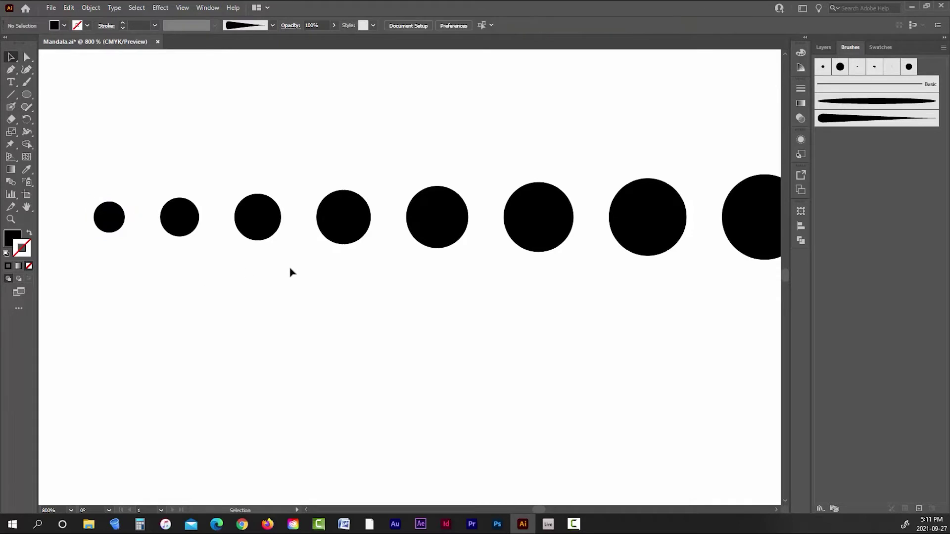
Step: Group the row of graduated circles, expand the group, and keep it selected
scroll(290, 273, "down", 6)
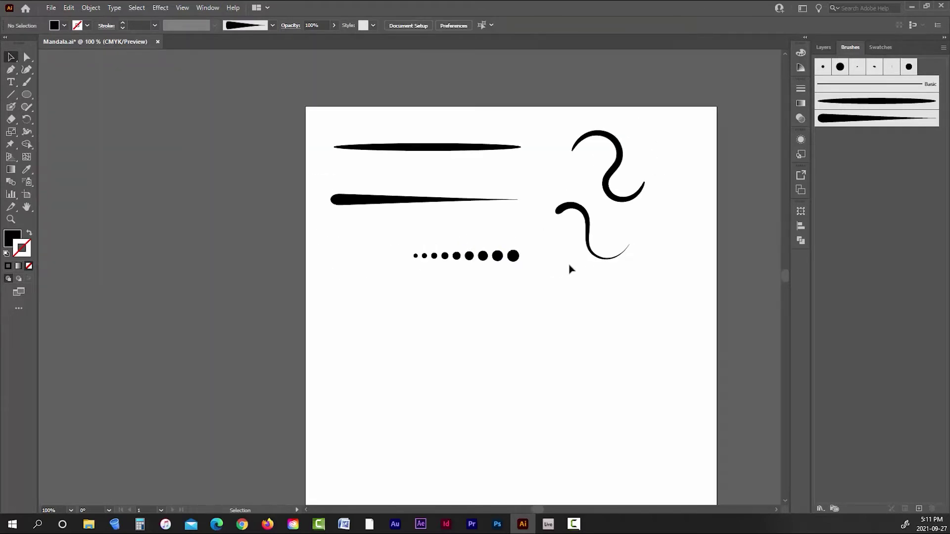
scroll(506, 280, "up", 2)
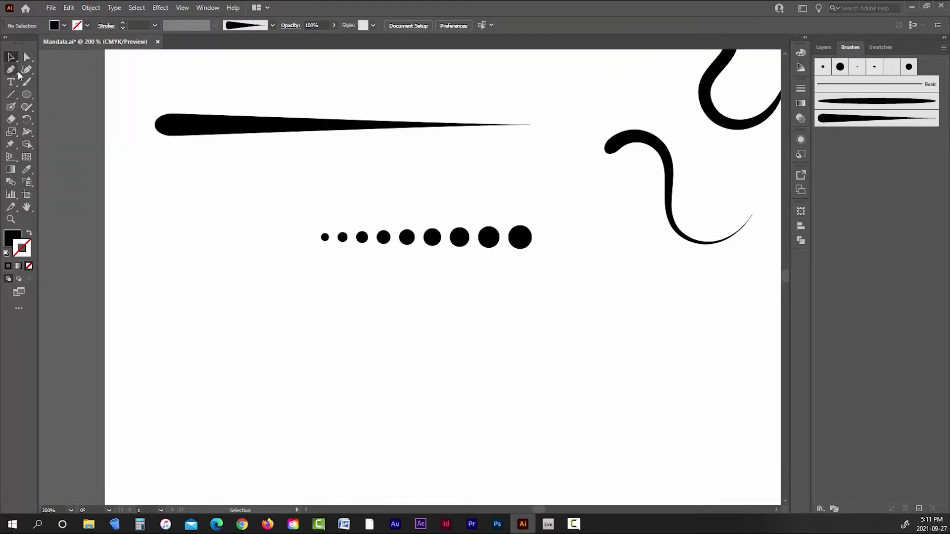
left_click_drag(296, 207, 550, 276)
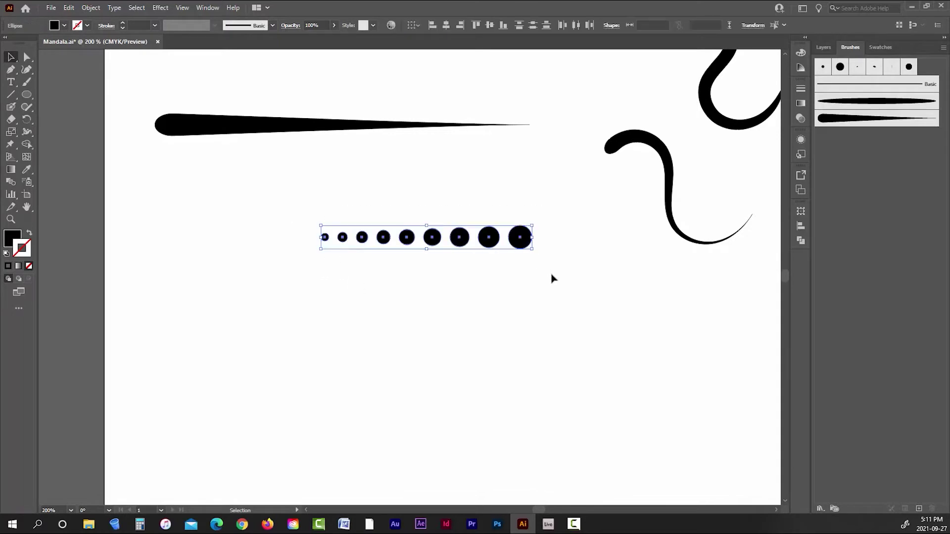
left_click(91, 7)
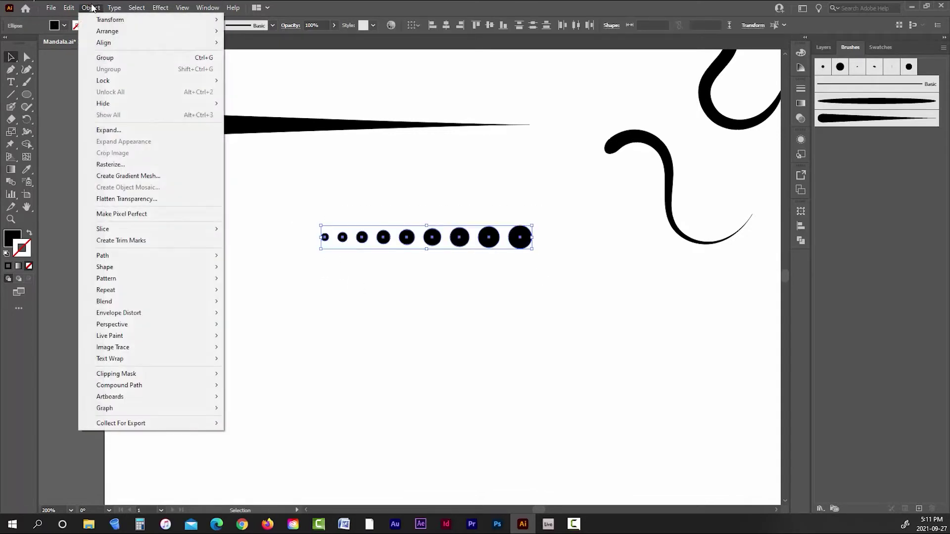
left_click(111, 58)
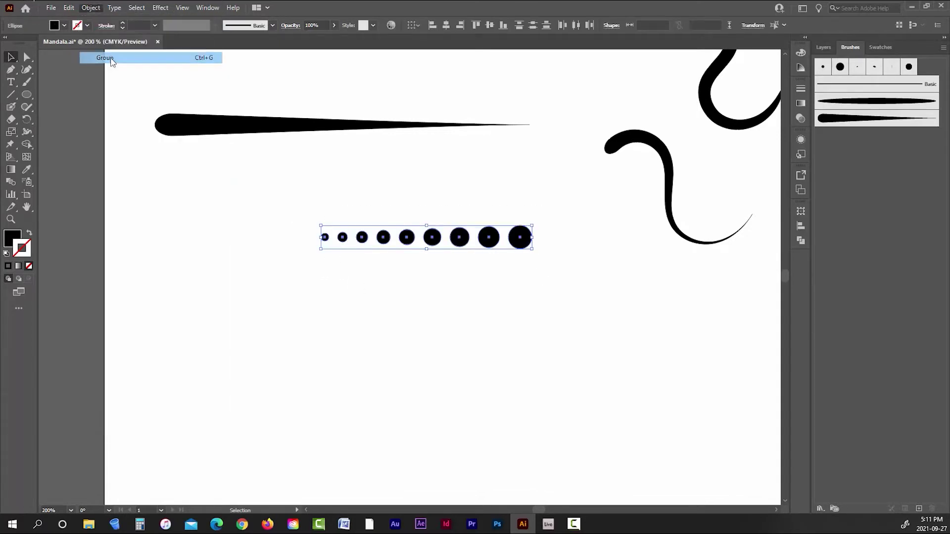
left_click(85, 9)
left_click(102, 129)
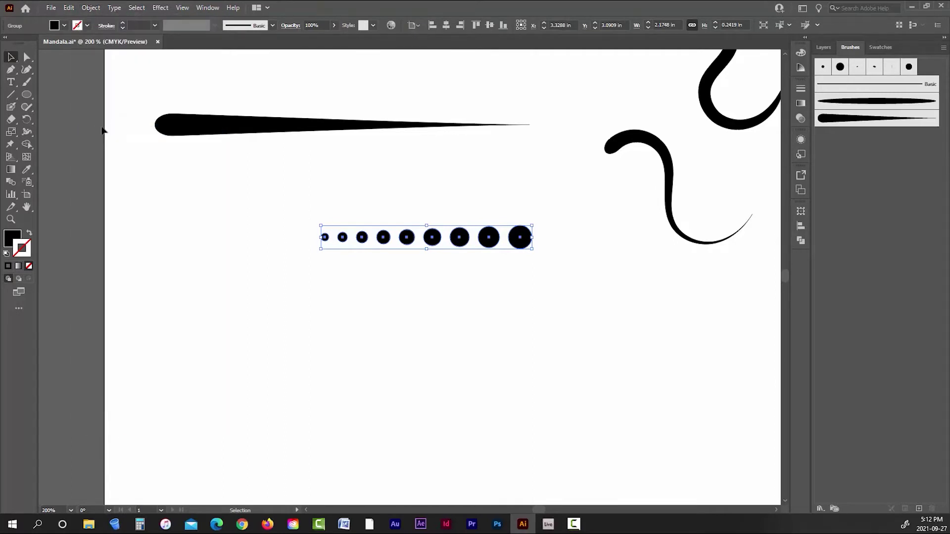
left_click(455, 332)
left_click(493, 242)
Step: Create an art brush from the grouped circles with Pressure width, Scale Proportionately and the Tints colorization method
left_click(944, 48)
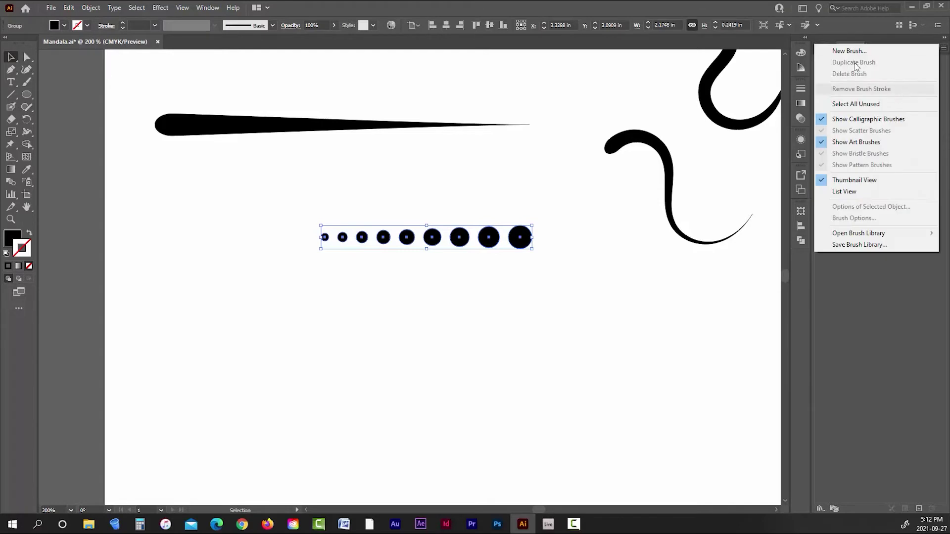
left_click(841, 50)
left_click(470, 286)
left_click(469, 334)
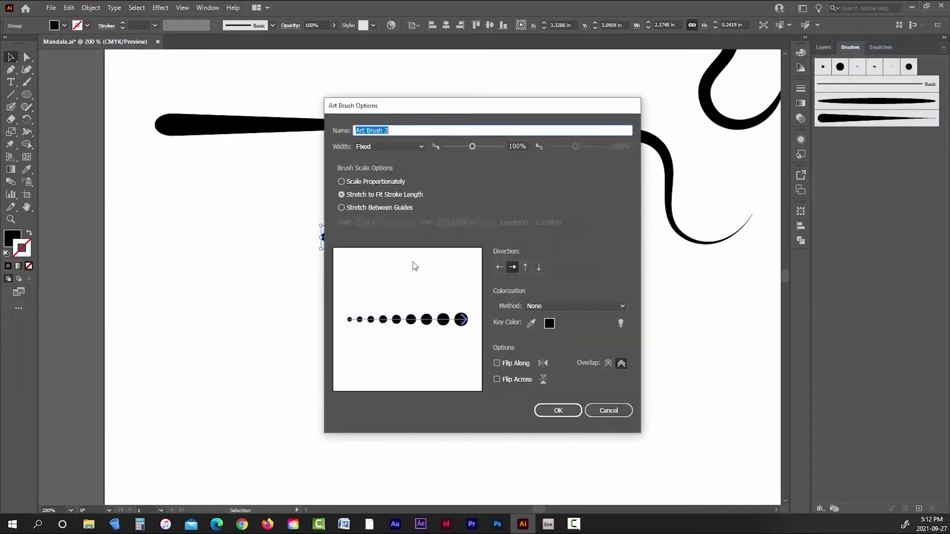
left_click(403, 147)
left_click(381, 181)
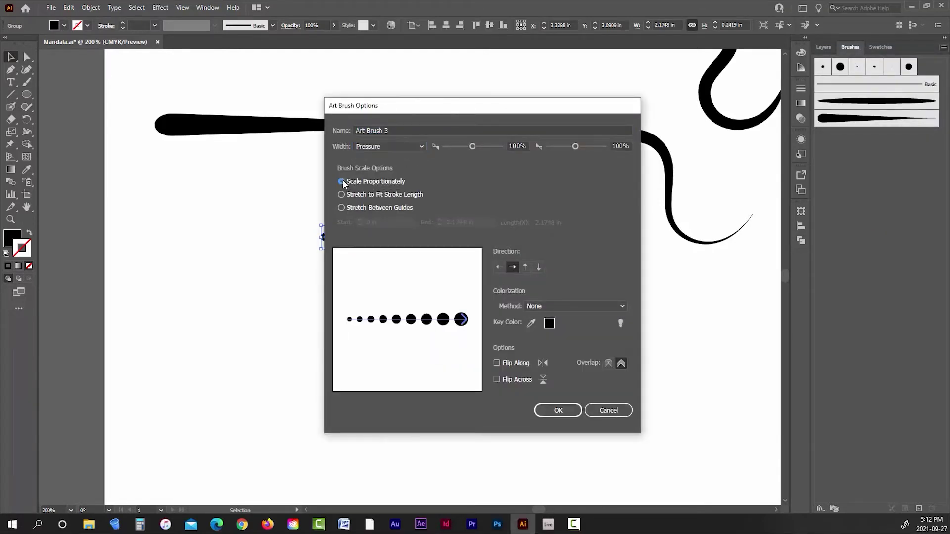
left_click(342, 181)
left_click(556, 306)
left_click(561, 326)
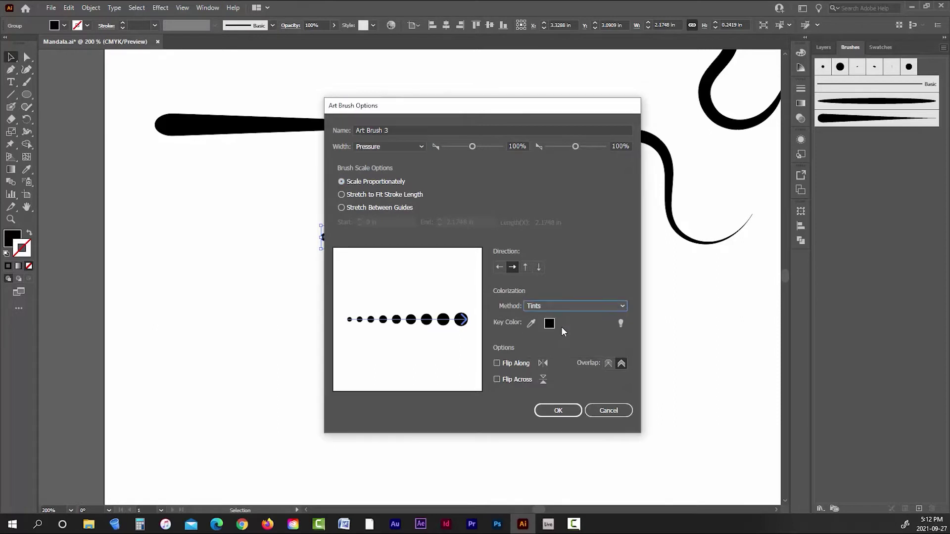
left_click(558, 411)
Step: Move the circle row left beneath the teardrop and paint two curved test strokes with the new dot brush
left_click_drag(460, 237, 300, 237)
left_click(157, 178)
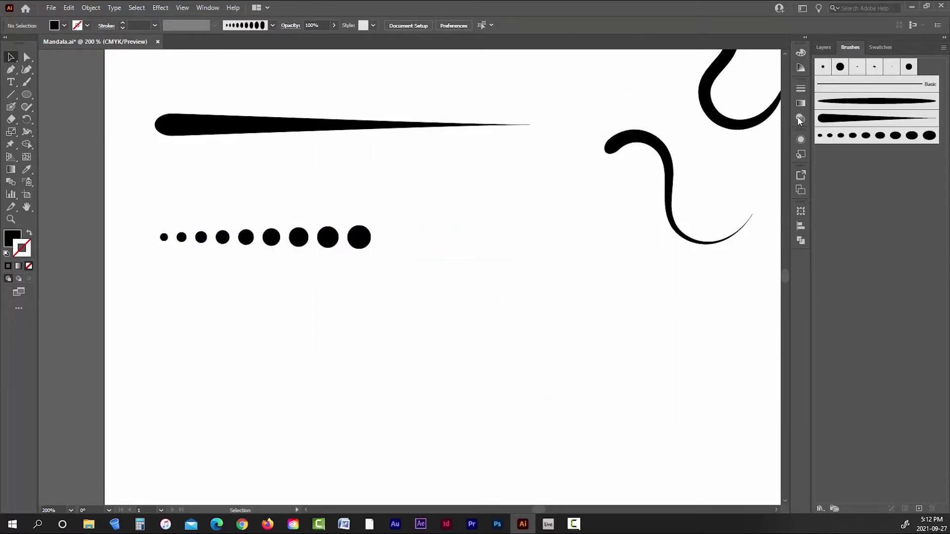
left_click(829, 138)
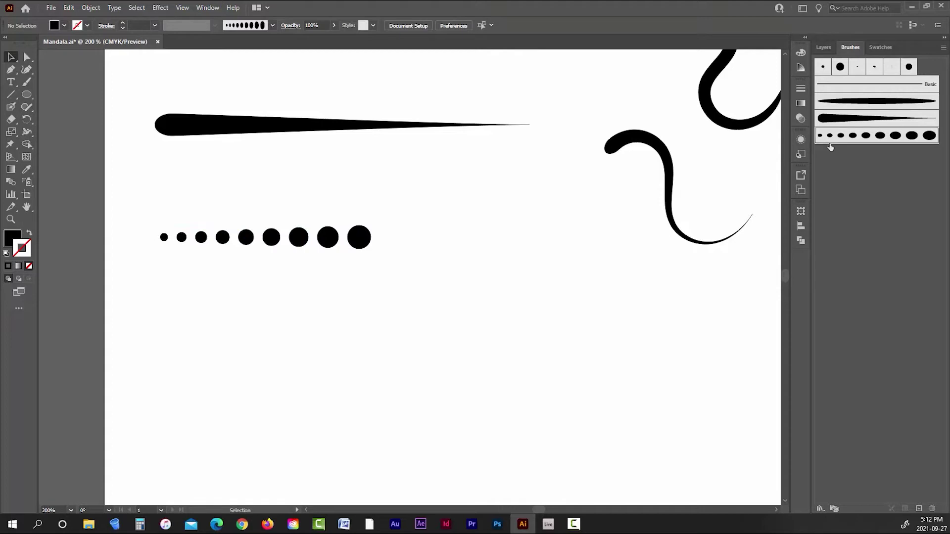
left_click(27, 82)
key("ctrl+minus")
mouse_move(534, 251)
left_mouse_down()
mouse_move(386, 266)
mouse_move(377, 245)
mouse_move(412, 263)
mouse_move(427, 308)
mouse_move(450, 307)
left_mouse_up()
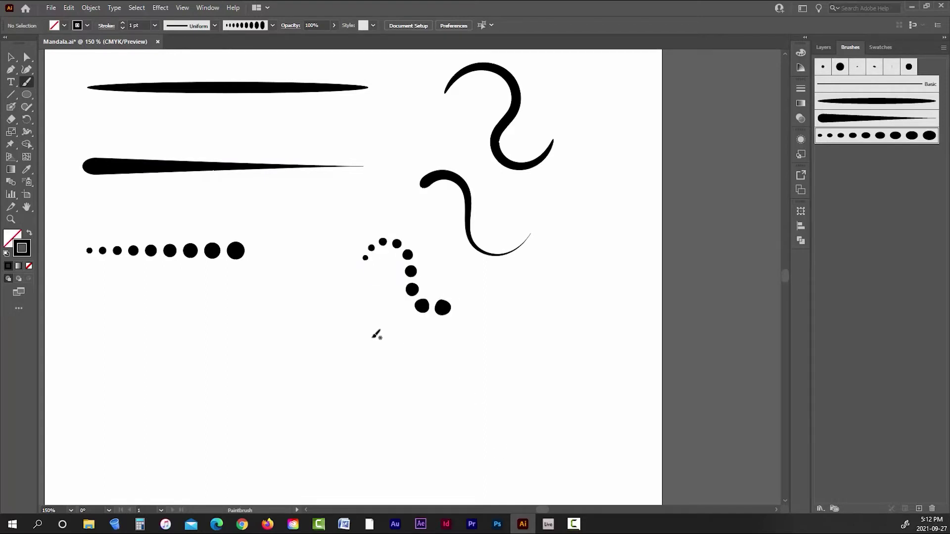
mouse_move(388, 352)
left_mouse_down()
mouse_move(359, 345)
mouse_move(331, 315)
mouse_move(317, 270)
left_mouse_up()
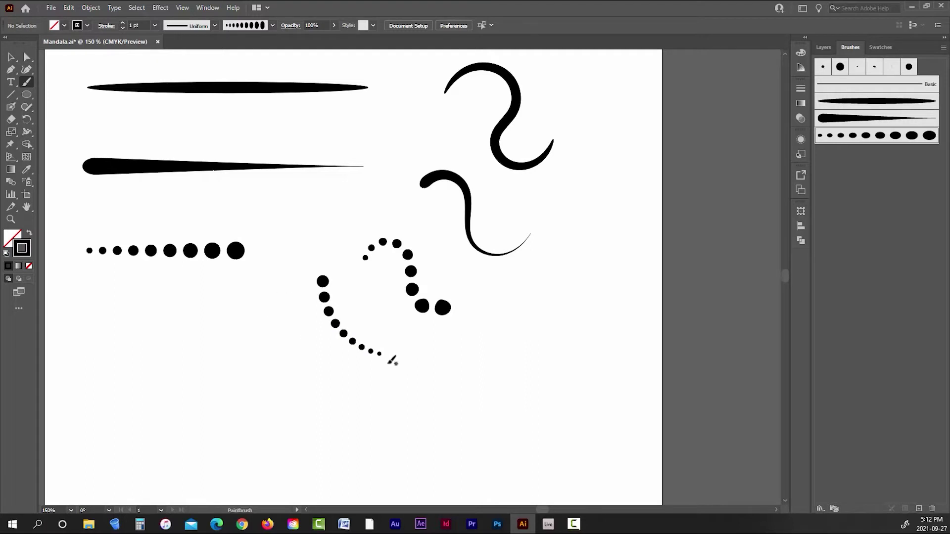
Step: Reverse the dot art brush's direction so it runs right to left, and apply the change to existing strokes
double_click(865, 138)
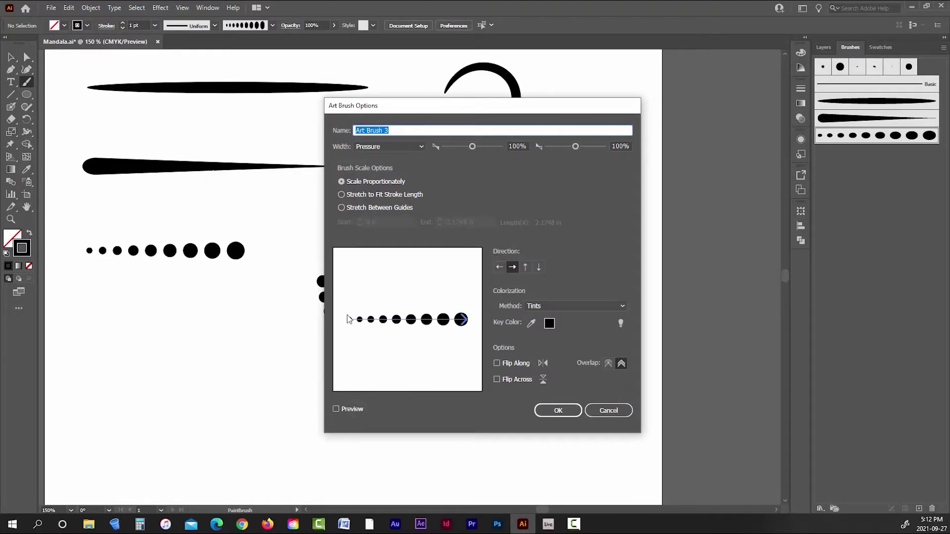
left_click(499, 268)
left_click(550, 408)
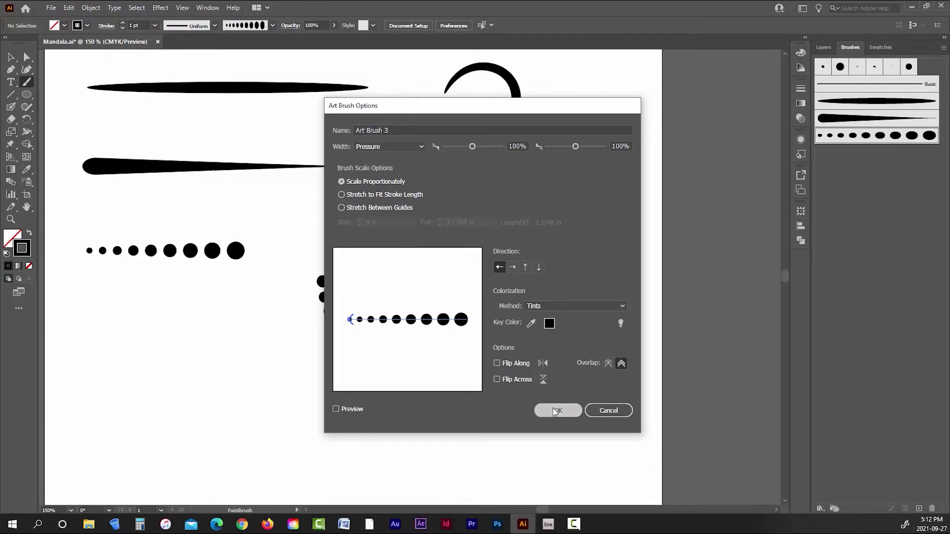
left_click(485, 287)
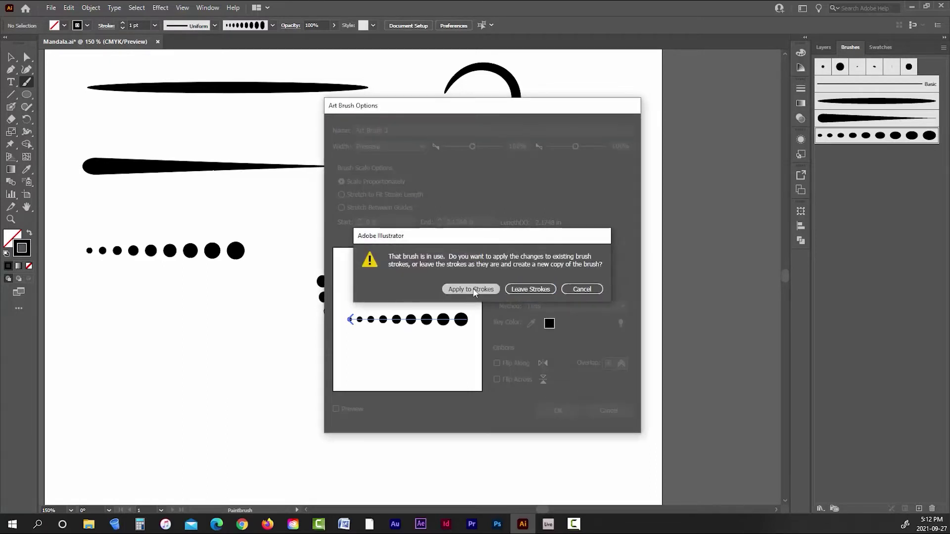
Step: Paint two curved test strokes with the reversed dot brush below the earlier brush samples
left_click_drag(396, 317, 342, 259)
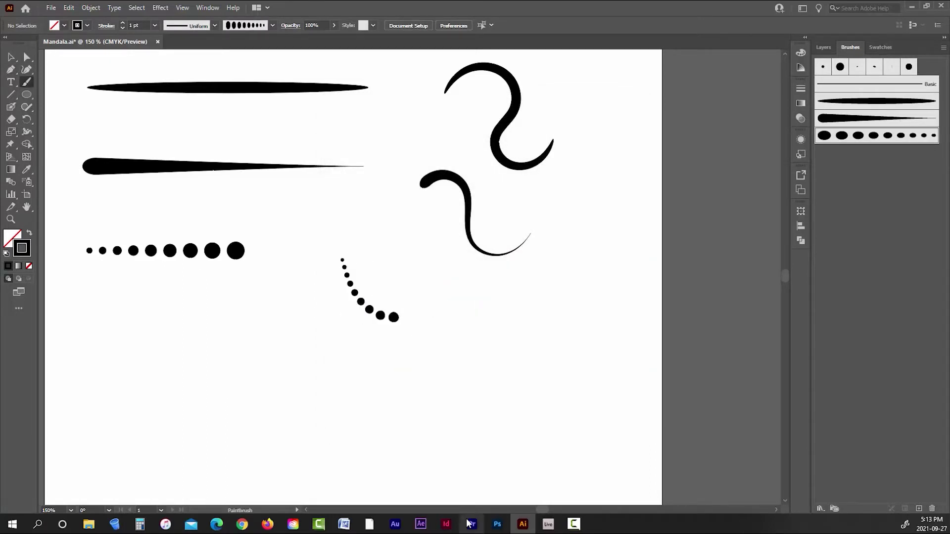
left_click_drag(389, 293, 427, 244)
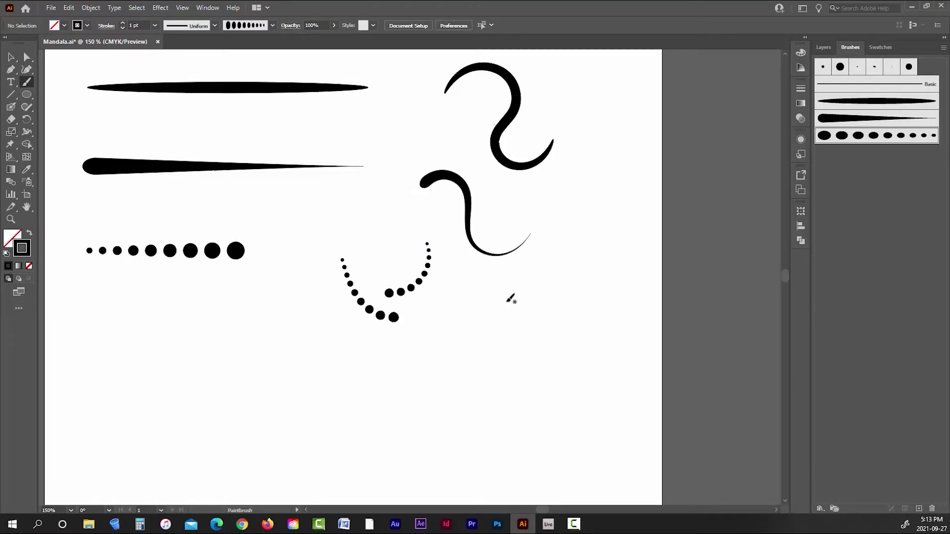
scroll(559, 319, "down", 1)
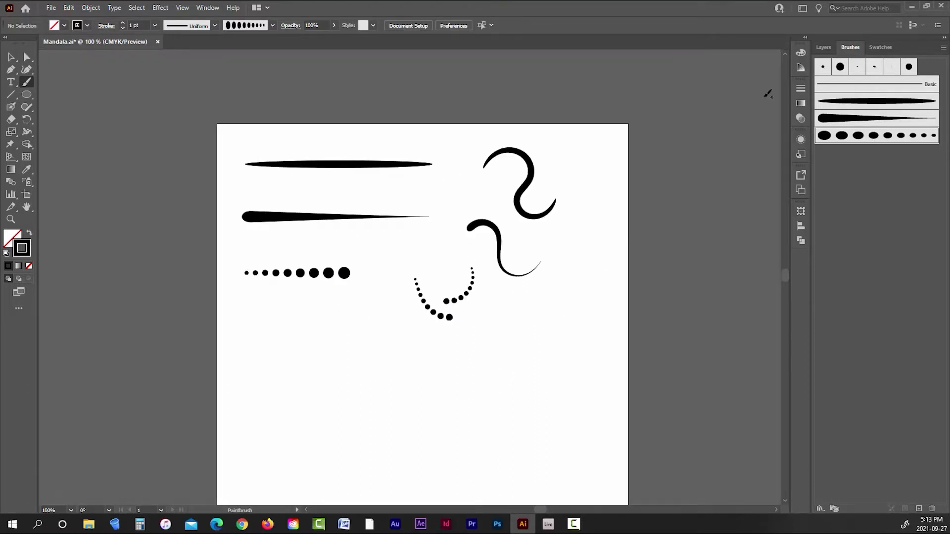
Step: Open the Artistic_Calligraphic brush library, place it below the document brushes, and enlarge it to show all its brushes
left_click(944, 48)
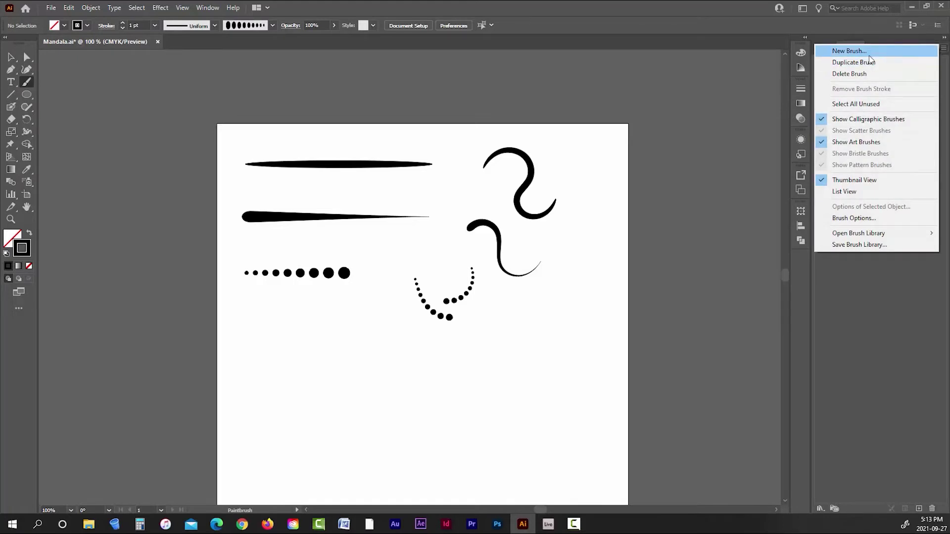
mouse_move(861, 233)
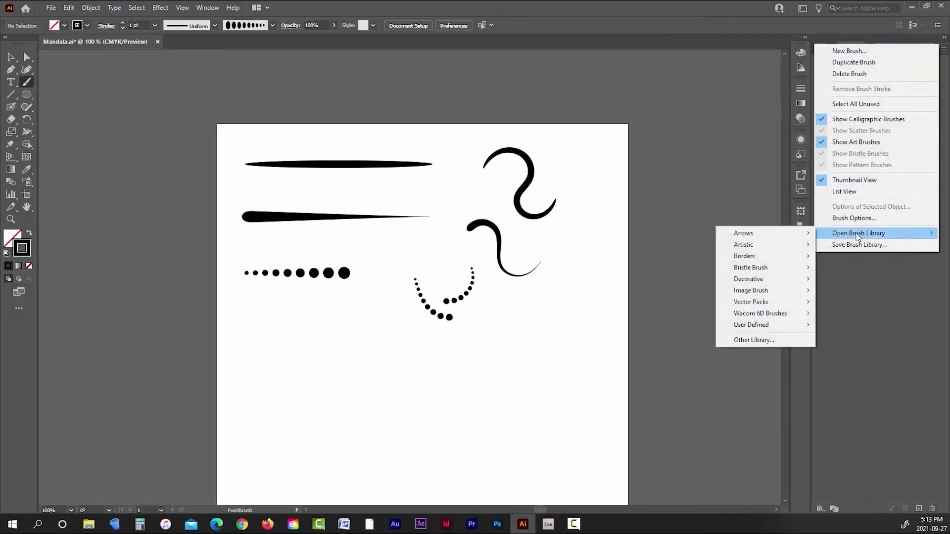
mouse_move(780, 236)
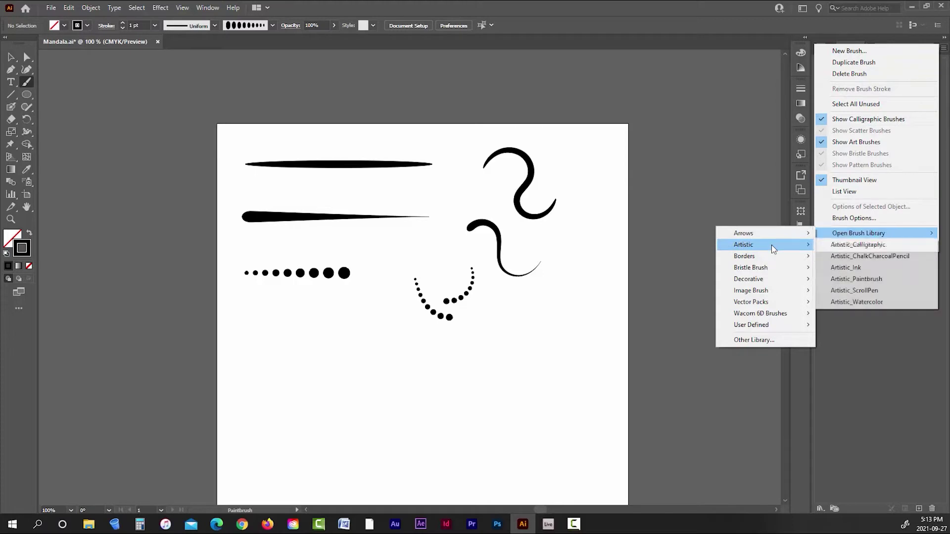
left_click(853, 245)
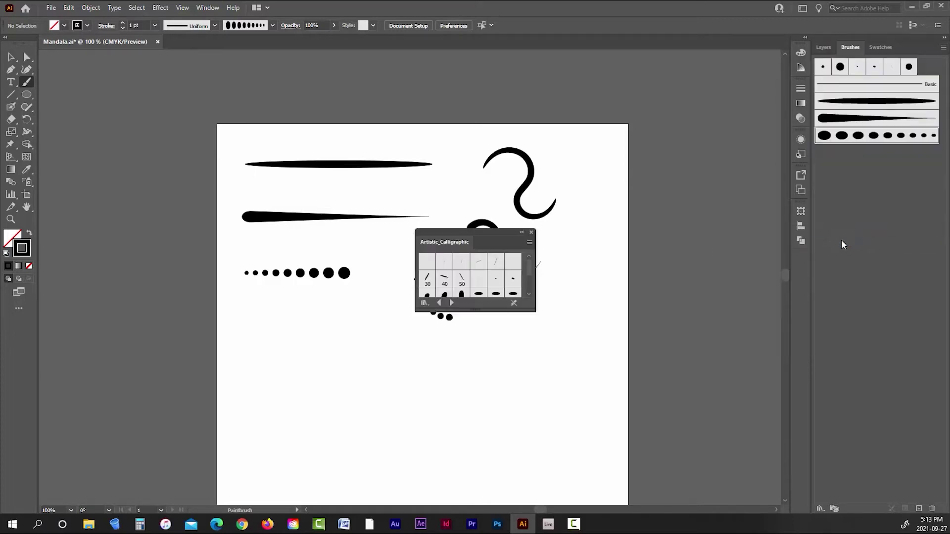
mouse_move(494, 233)
left_mouse_down()
mouse_move(889, 201)
mouse_move(898, 153)
left_mouse_up()
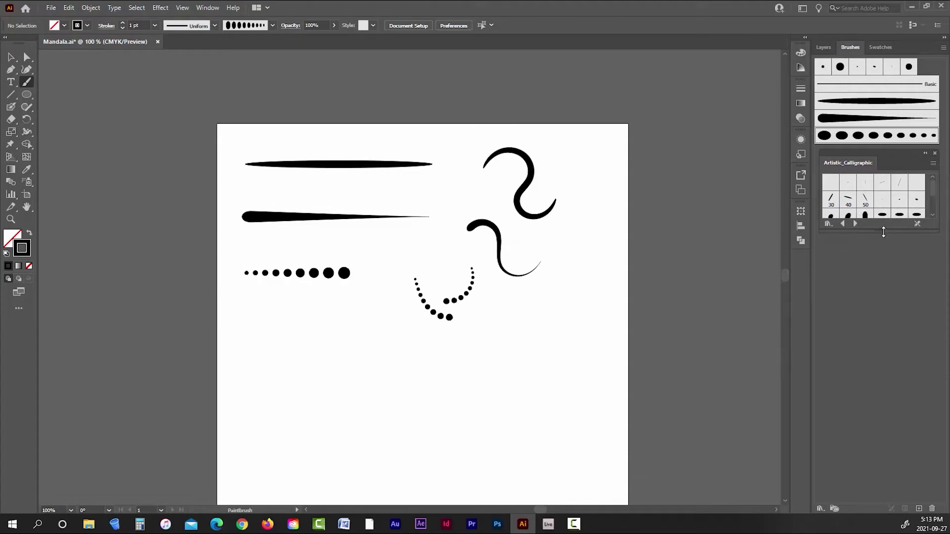
left_click_drag(884, 233, 883, 287)
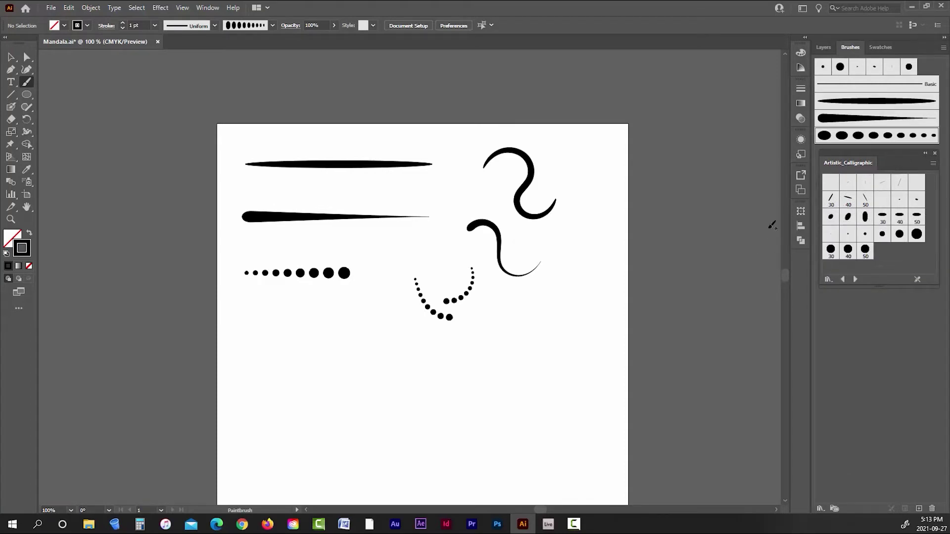
Step: Delete all the shapes and sample strokes from the artboard and fit the artboard in the window
left_click(15, 56)
mouse_move(239, 146)
left_mouse_down()
mouse_move(396, 350)
mouse_move(582, 354)
left_mouse_up()
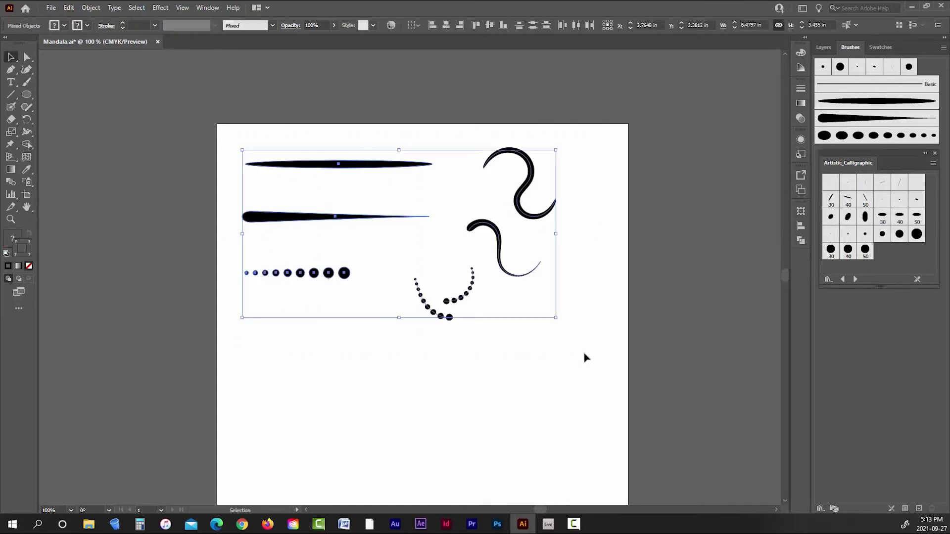
key("Delete")
left_click(181, 8)
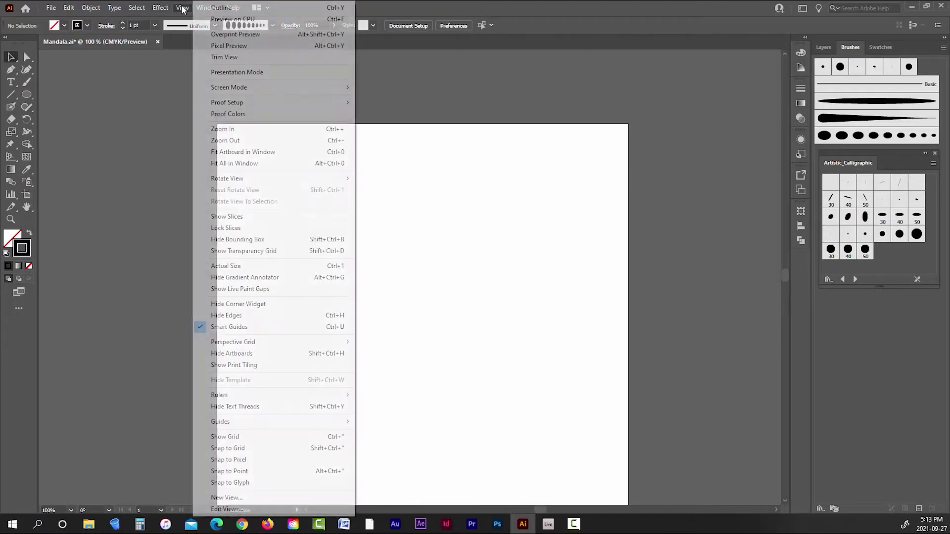
left_click(237, 152)
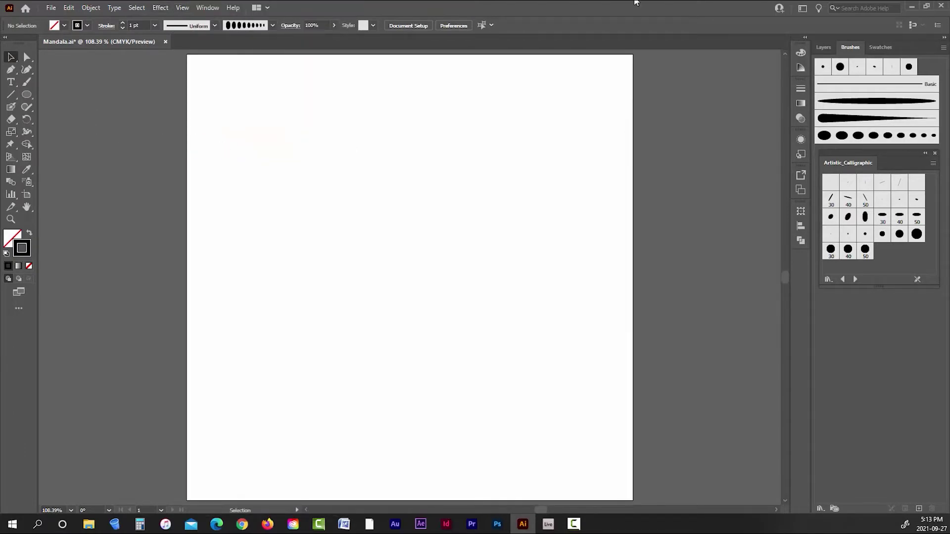
Step: Dock the Artistic_Calligraphic library with the Layers and Brushes group and bring the layer list to the front
left_click(824, 48)
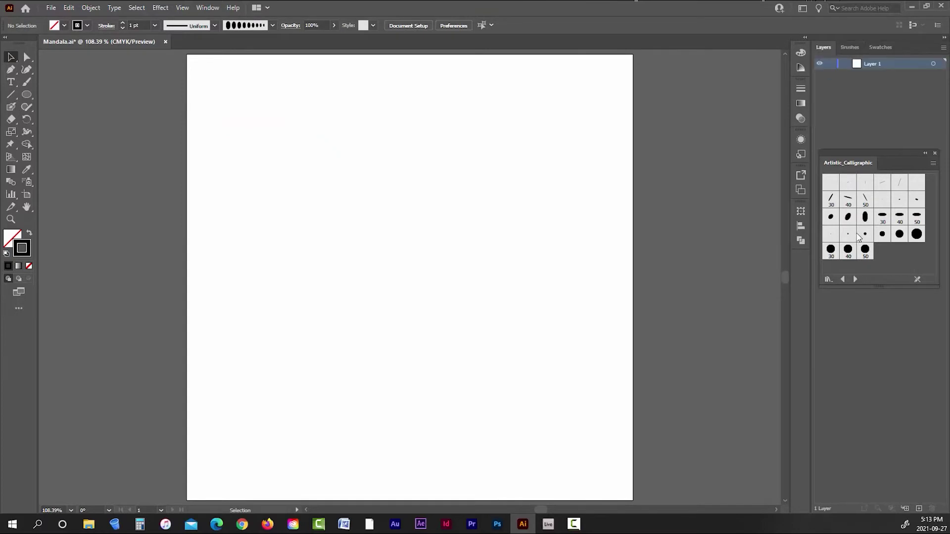
mouse_move(899, 156)
left_mouse_down()
mouse_move(901, 84)
mouse_move(883, 49)
mouse_move(861, 47)
left_mouse_up()
left_click(820, 47)
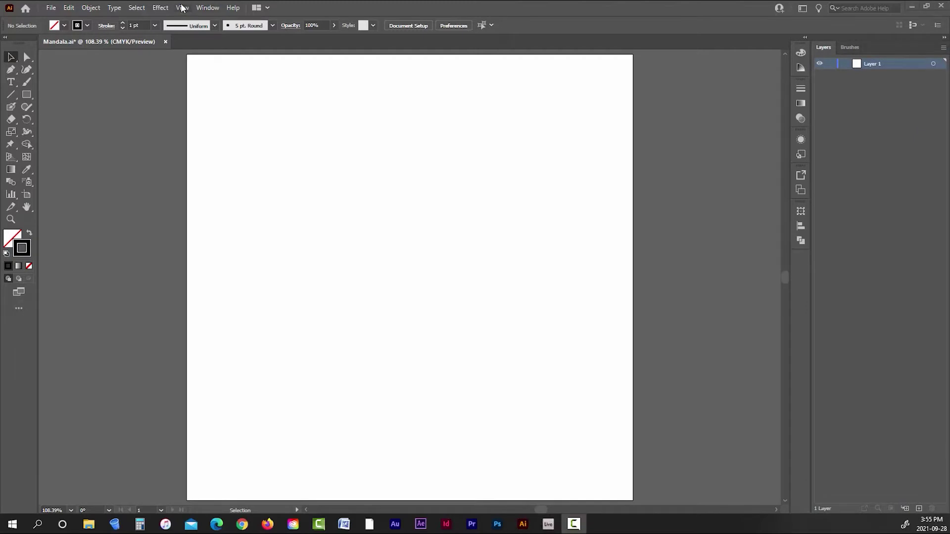
Step: Check the Smart Guides setting and draw a vertical line about 10.84 in long near the artboard's middle, extending past its upper and lower edges
left_click(182, 8)
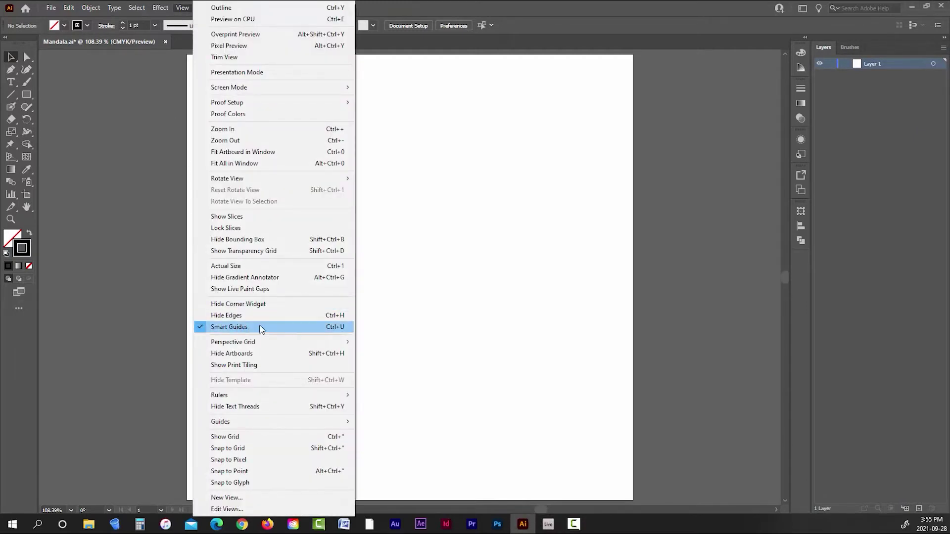
left_click(111, 204)
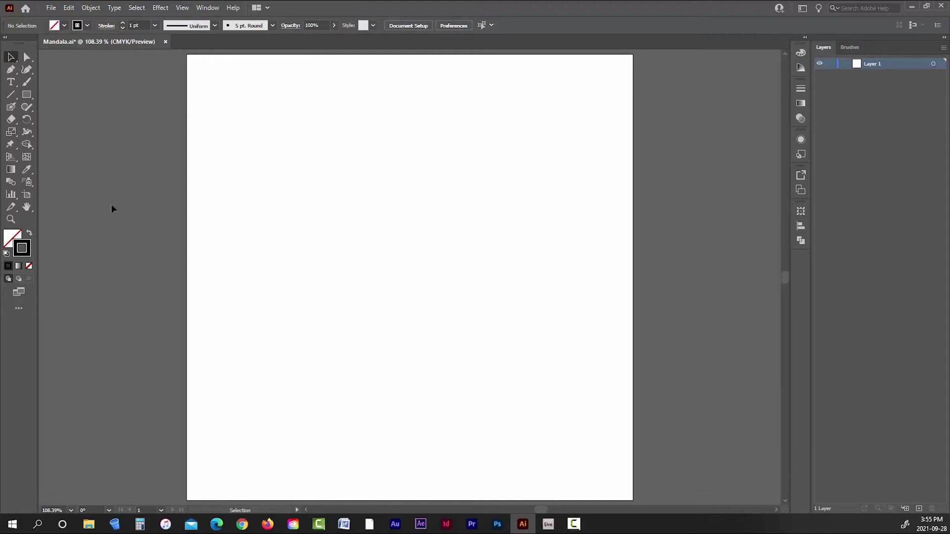
left_click(11, 94)
key("ctrl+minus")
key("ctrl+minus")
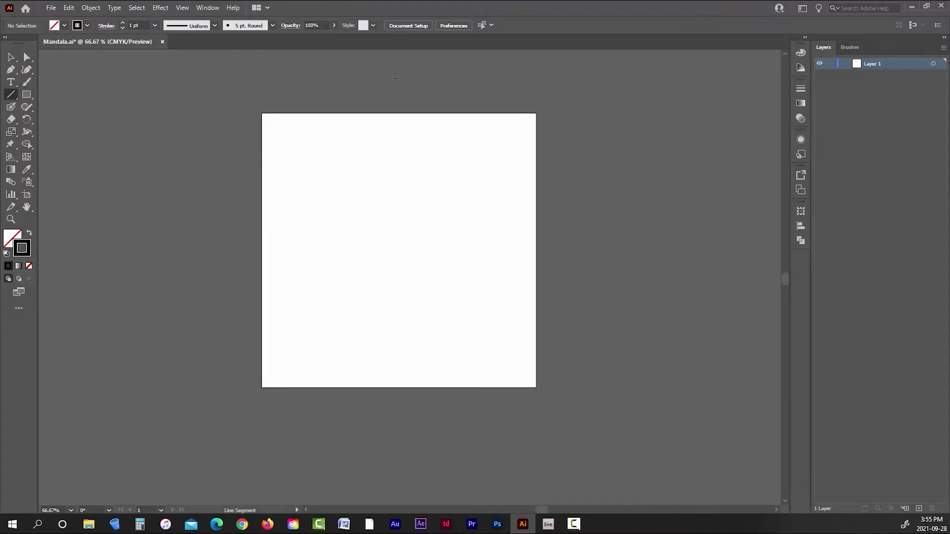
mouse_move(395, 78)
left_mouse_down()
mouse_move(437, 411)
mouse_move(467, 344)
mouse_move(438, 429)
left_mouse_up()
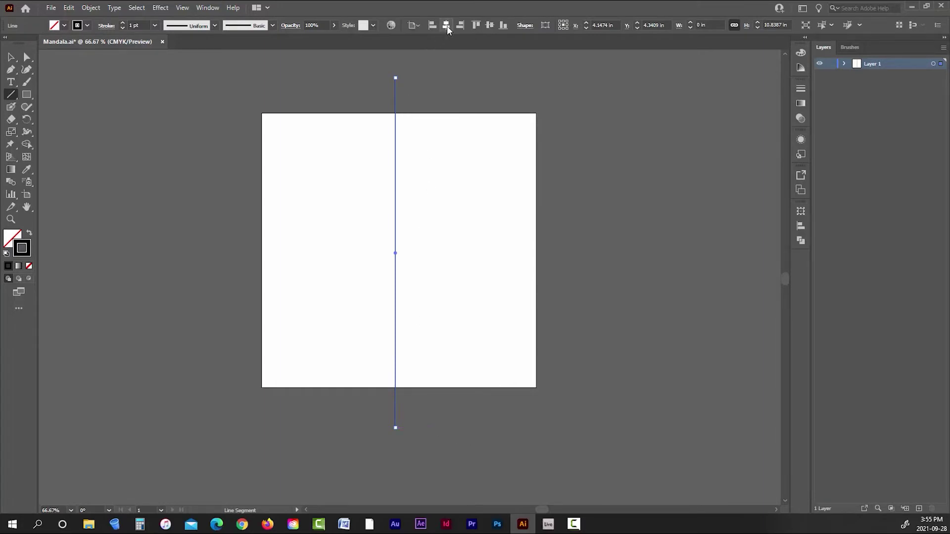
Step: Centre the vertical line on the artboard in both directions and apply a Transform effect with 11 copies at a 15° rotation
left_click(447, 26)
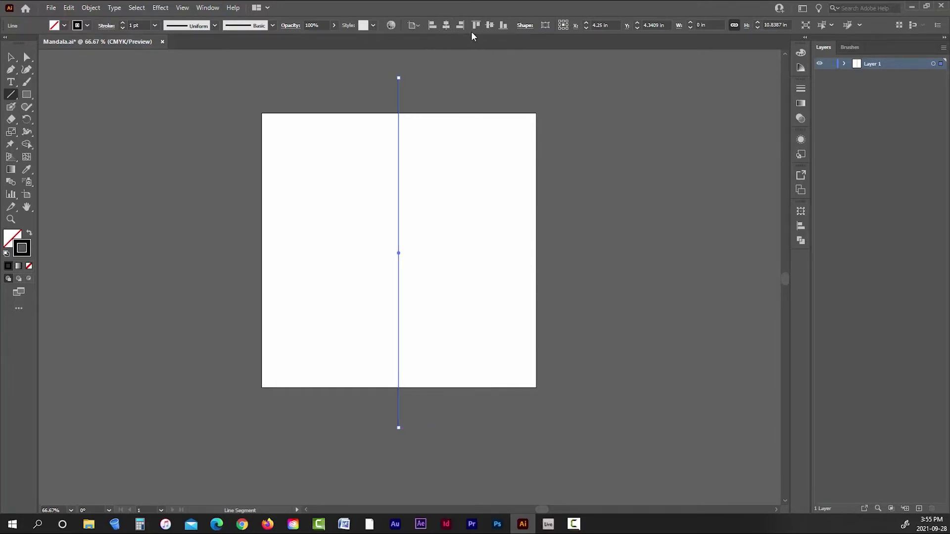
left_click(490, 26)
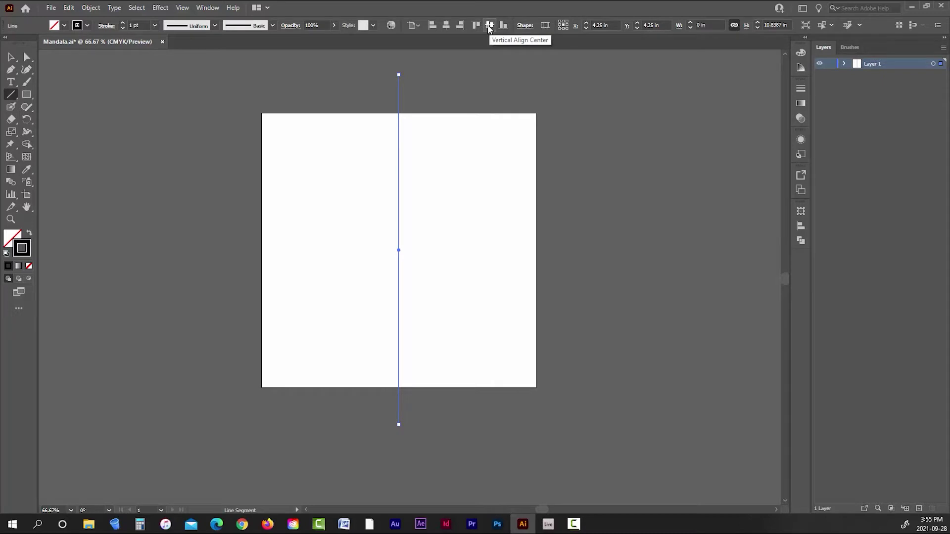
left_click(165, 9)
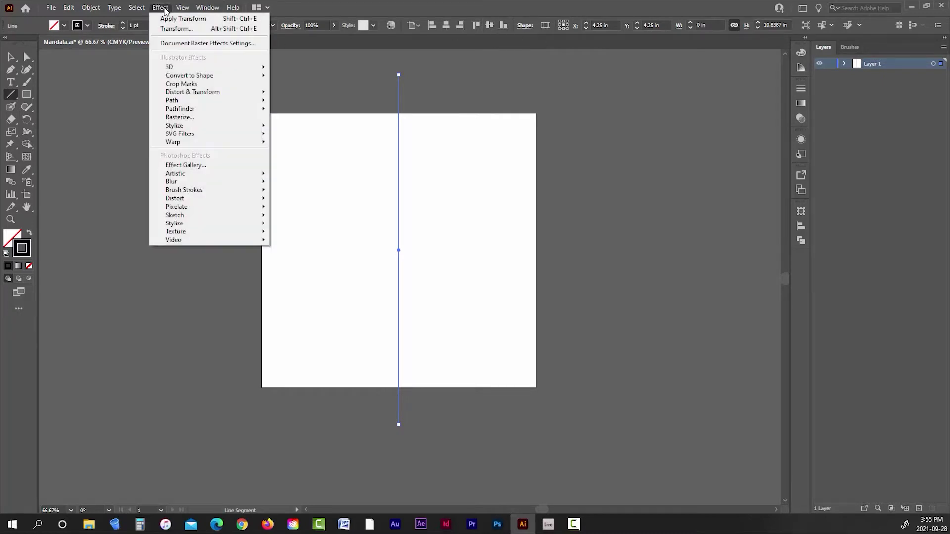
mouse_move(203, 95)
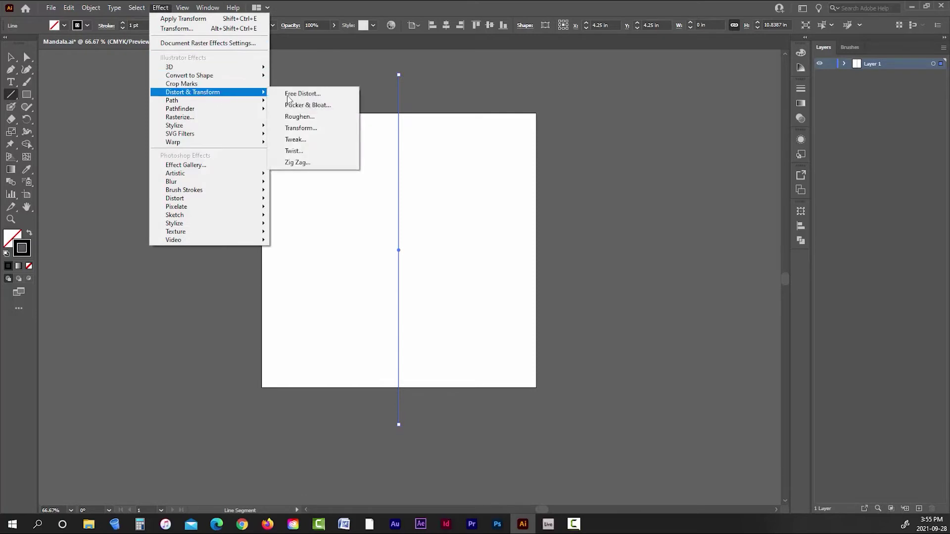
left_click(312, 128)
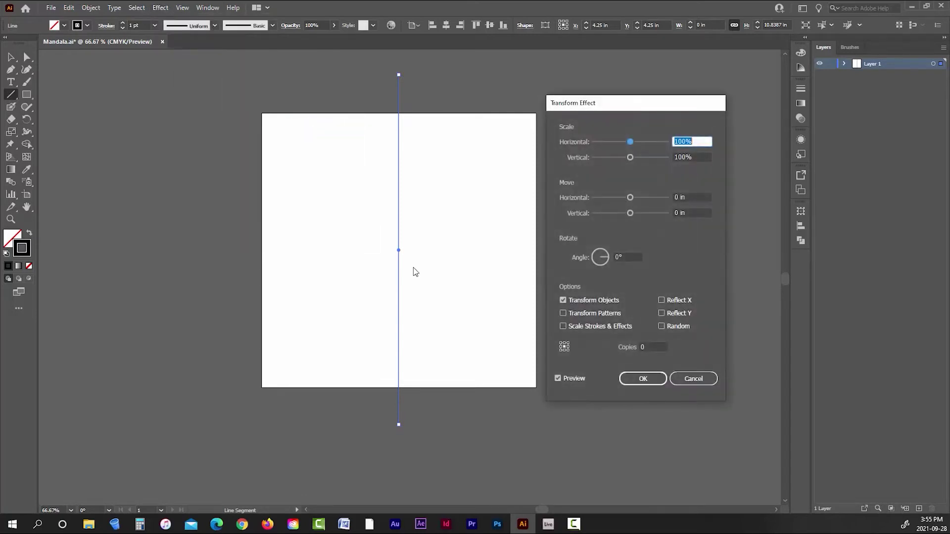
left_click(646, 347)
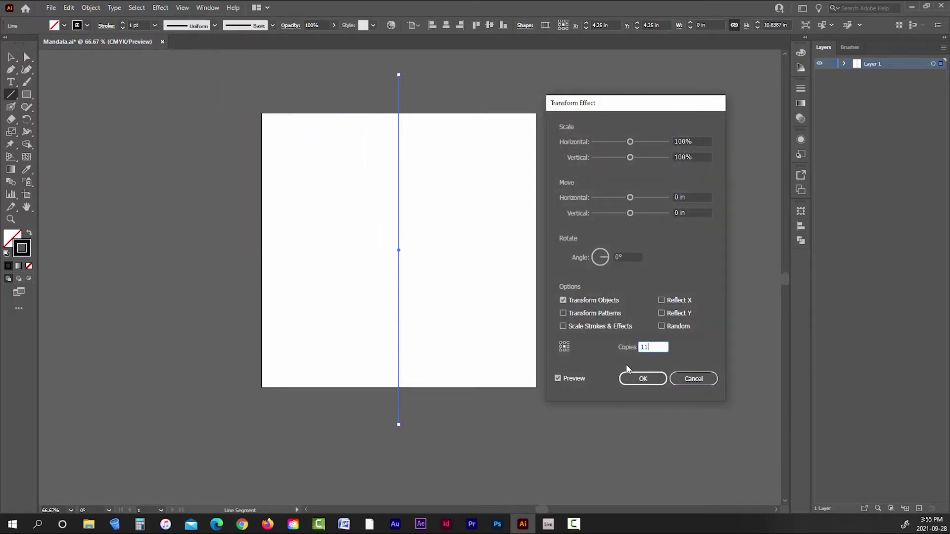
left_click(614, 257)
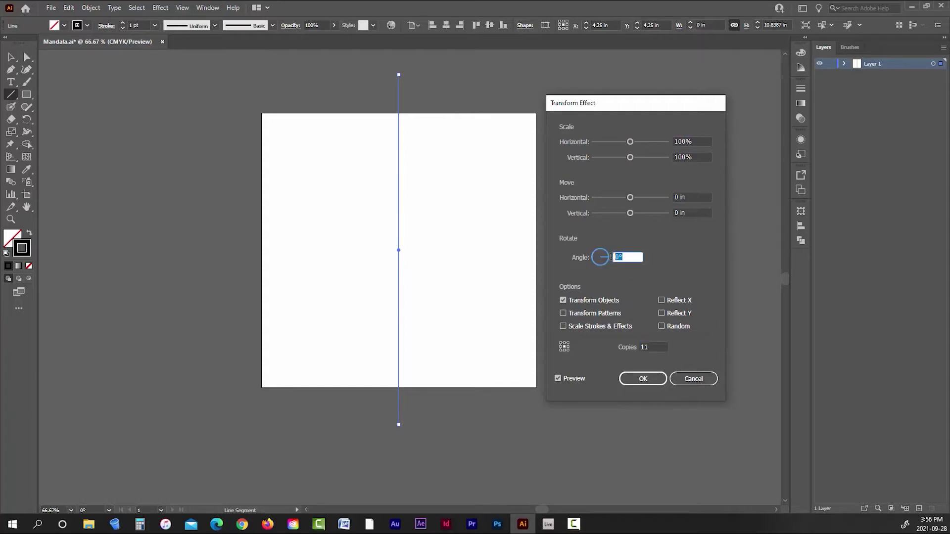
type("15")
left_click(644, 379)
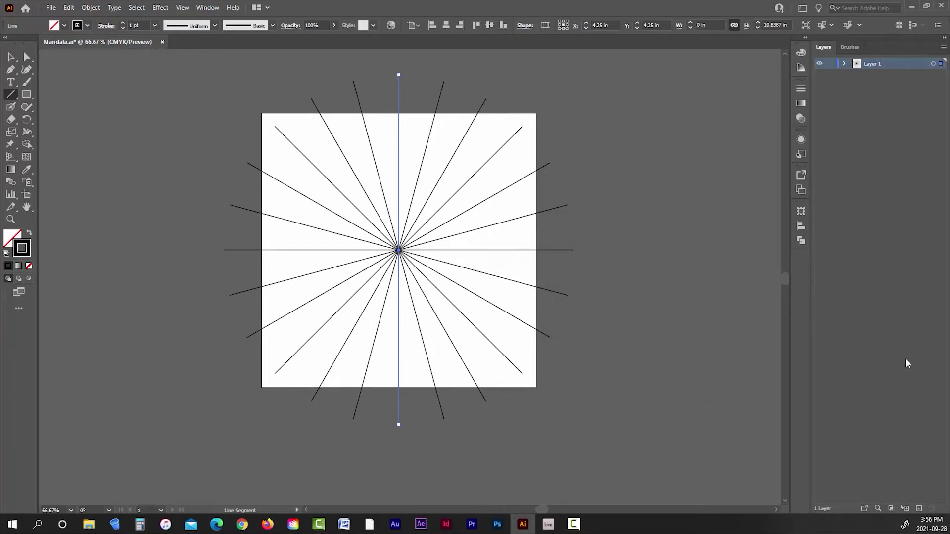
Step: Add a new layer, hide Layer 1, and draw centred vertical and horizontal 8.5 in lines spanning the artboard on the new layer
left_click(918, 508)
left_click(819, 75)
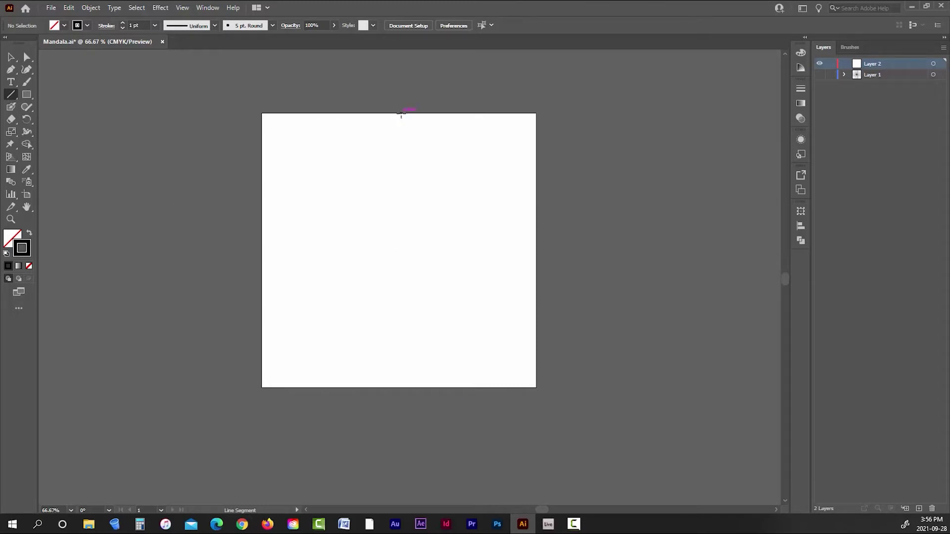
left_click_drag(401, 114, 420, 387)
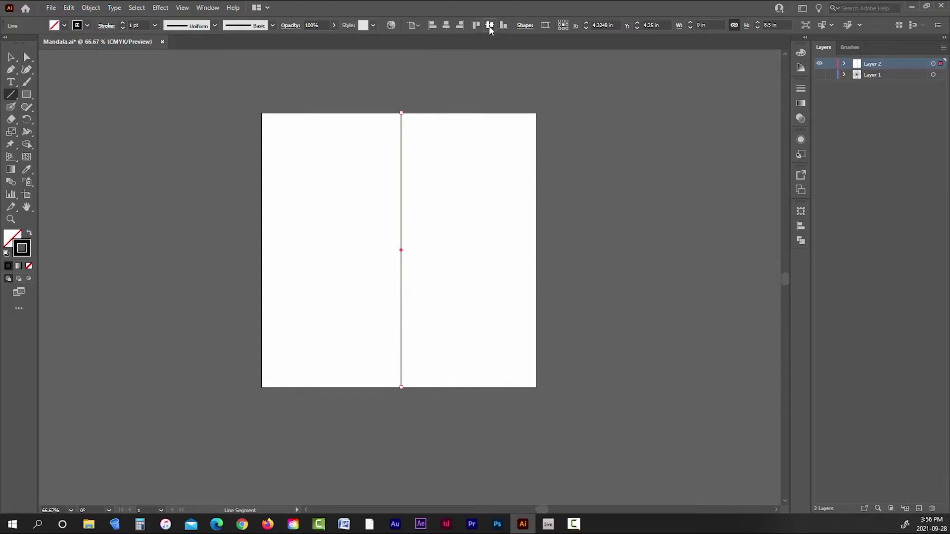
left_click(446, 26)
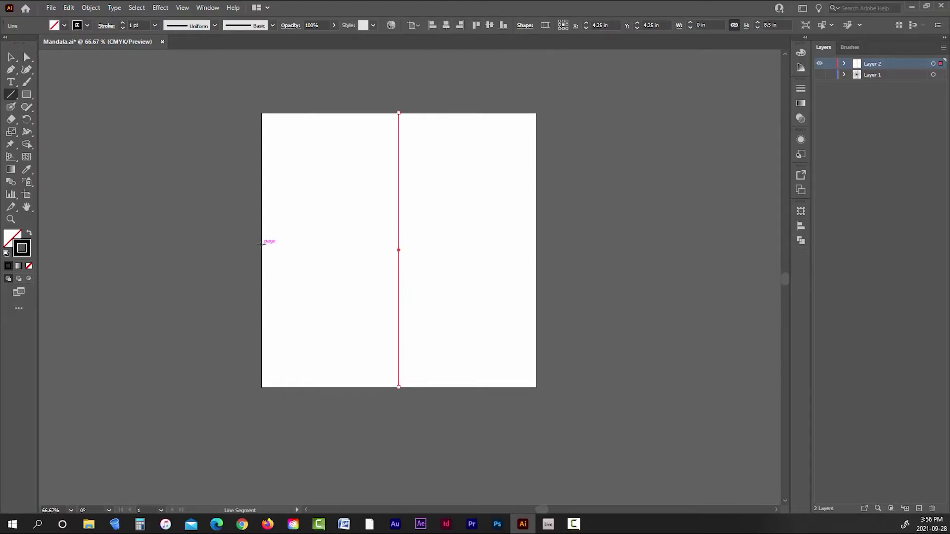
left_click_drag(262, 243, 535, 243)
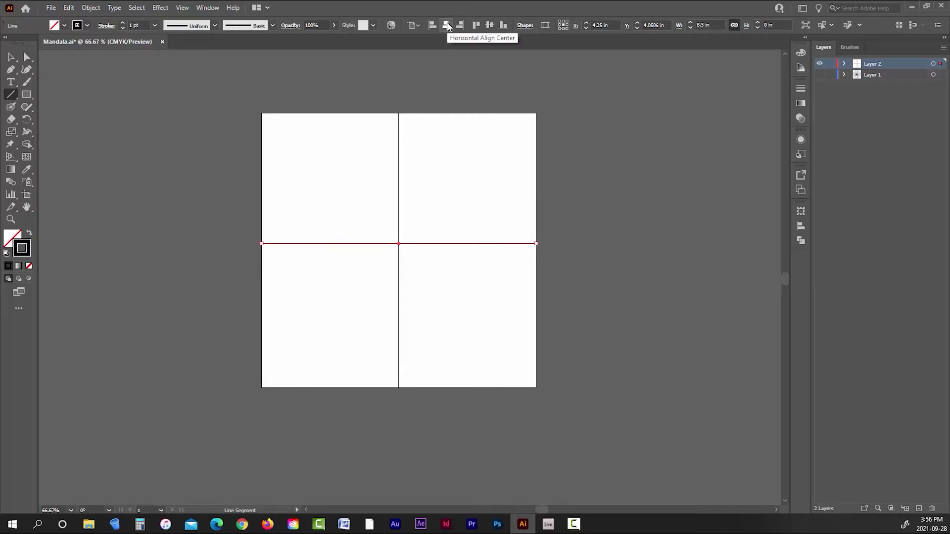
left_click(490, 26)
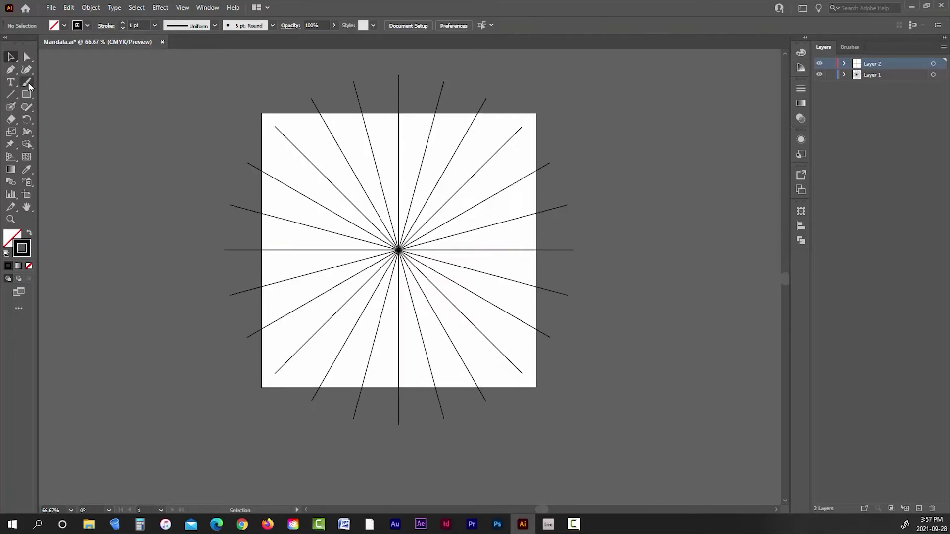
Step: Paint a short S-shaped Paintbrush stroke on Layer 2 above the centre, crossing the vertical guide and the next guide to its right
left_click(27, 82)
scroll(397, 140, "up", 2)
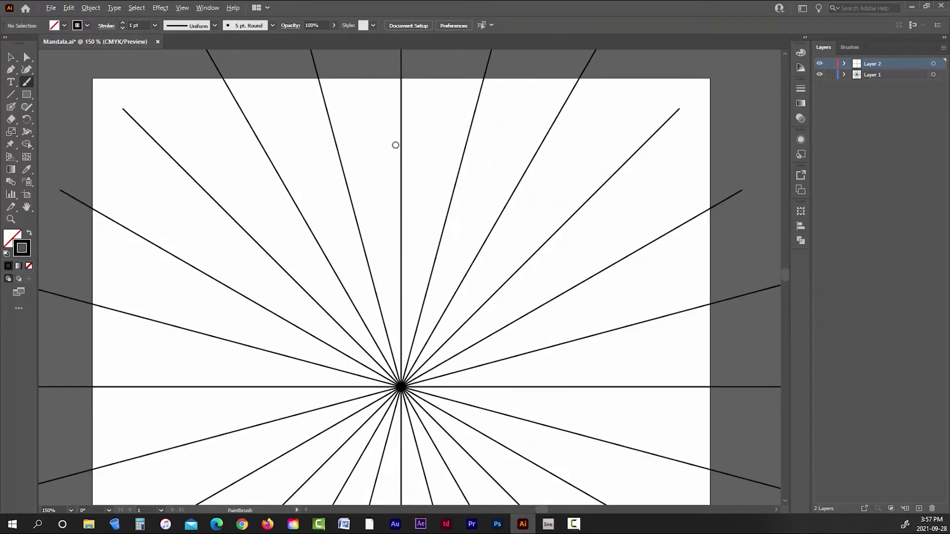
left_click_drag(372, 221, 372, 246)
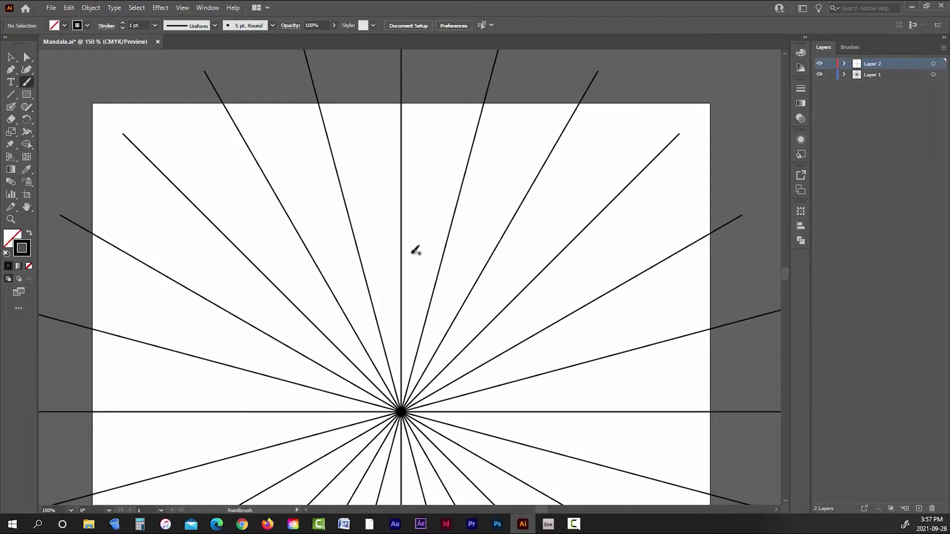
left_click_drag(394, 286, 438, 326)
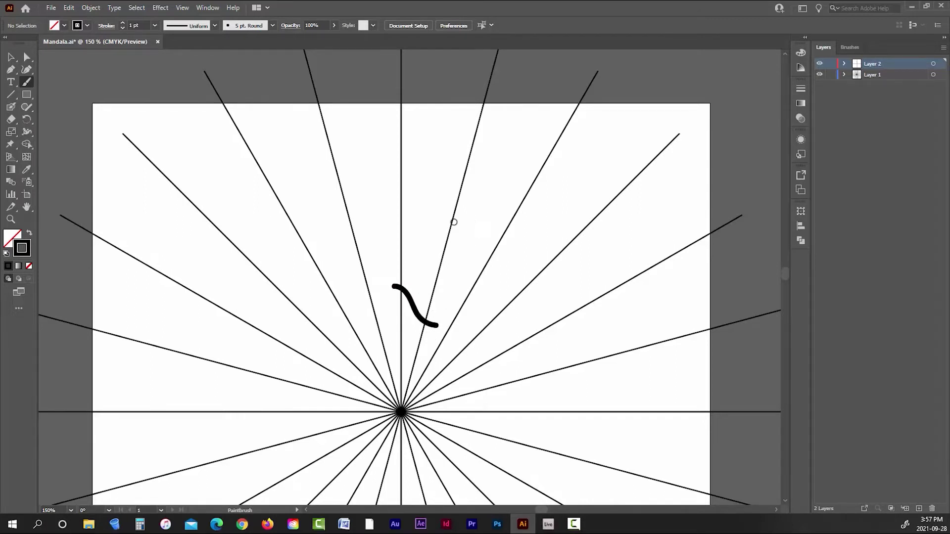
Step: Target all of Layer 2 and apply a Transform effect with 1 copy and Reflect X enabled
scroll(451, 218, "down", 1)
scroll(488, 221, "down", 1)
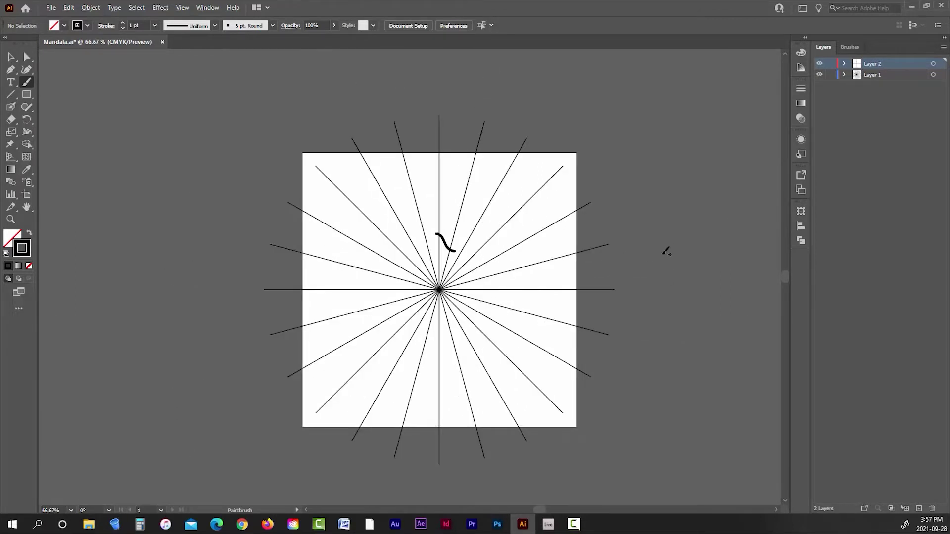
scroll(665, 250, "down", 1)
left_click_drag(657, 254, 609, 250)
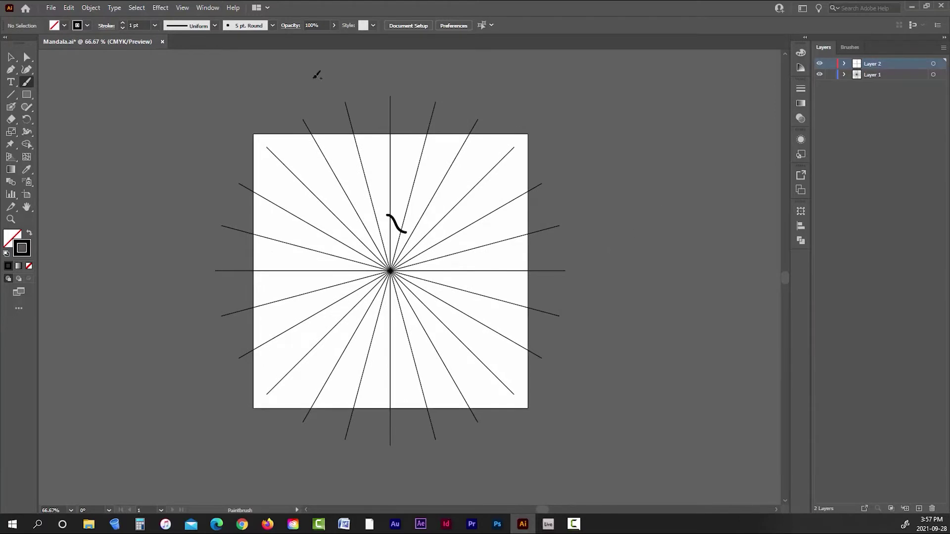
left_click(11, 57)
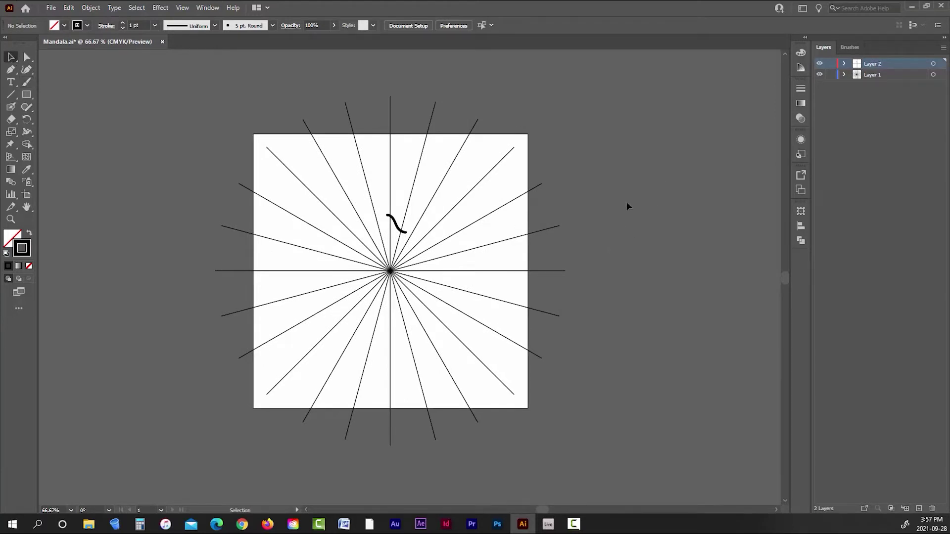
left_click(933, 64)
left_click(165, 9)
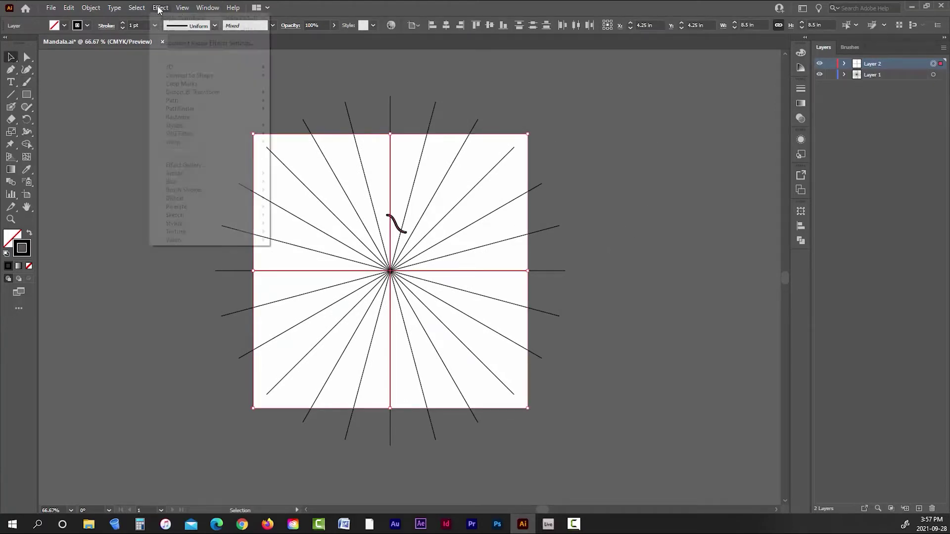
mouse_move(197, 95)
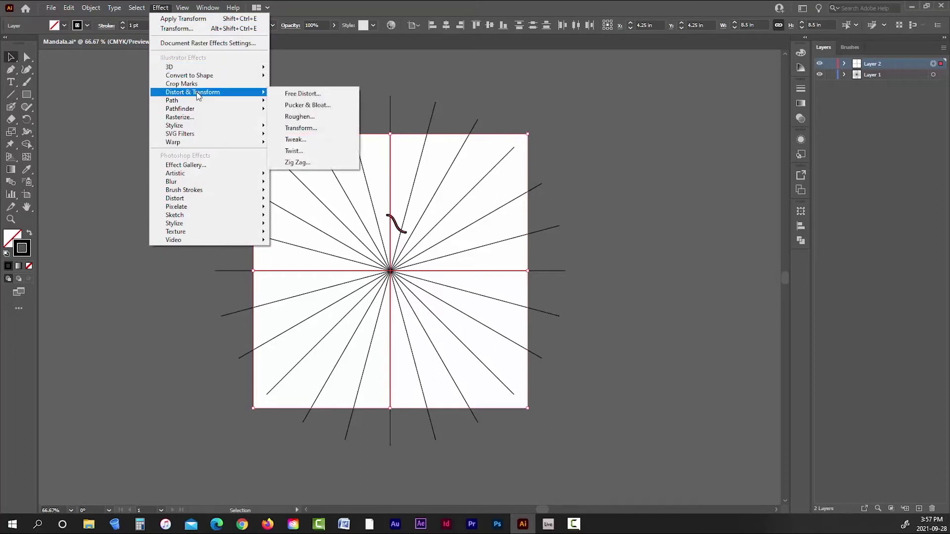
left_click(298, 129)
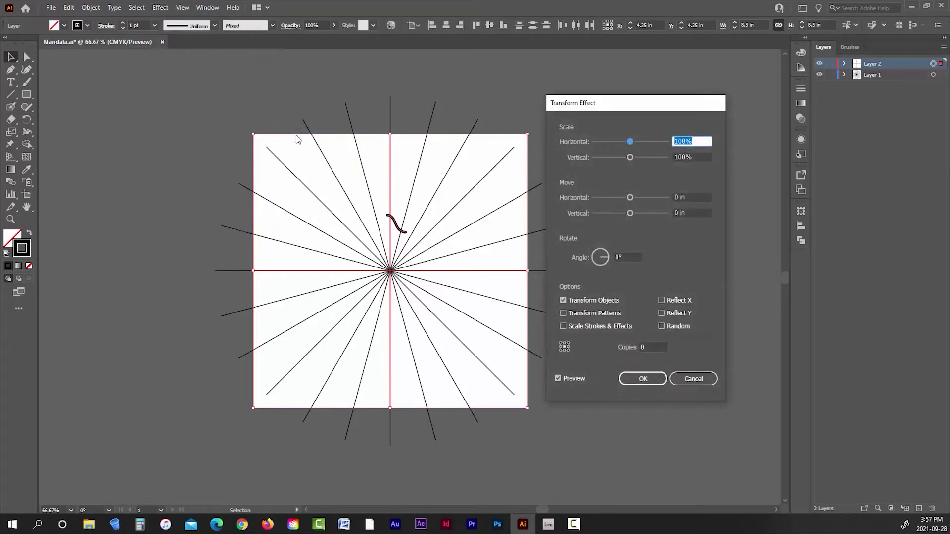
left_click(627, 348)
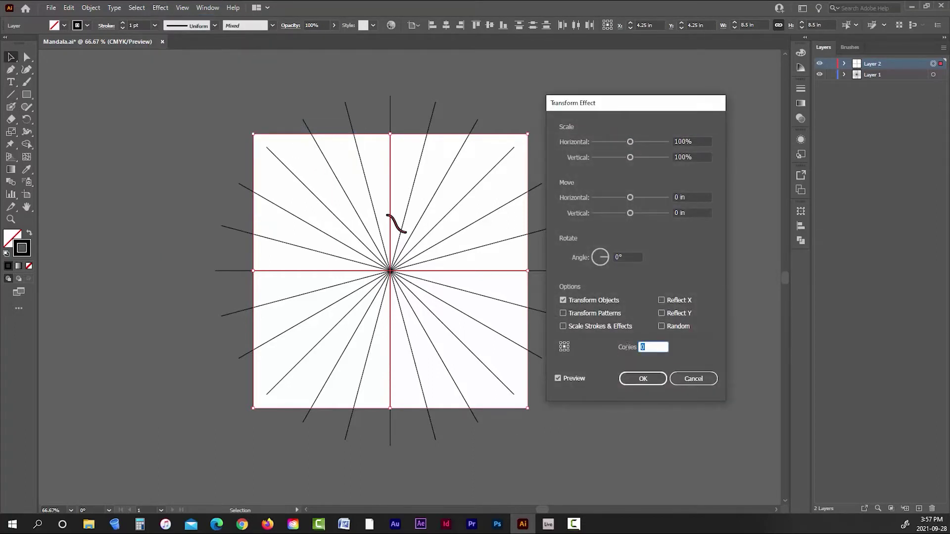
type("1")
left_click(662, 301)
left_click(656, 379)
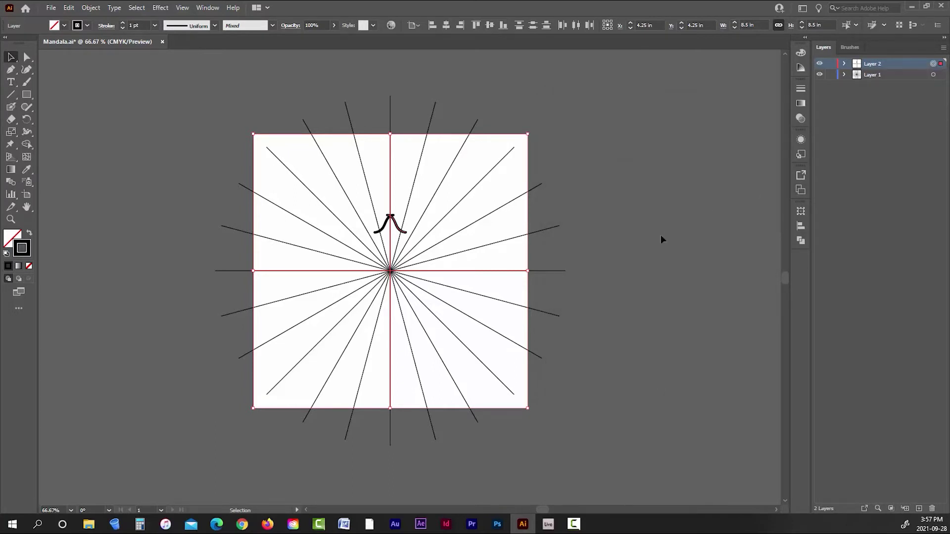
Step: Apply another Transform effect to Layer 2 with 11 copies at a 30° rotation and inspect the resulting pattern
left_click(160, 8)
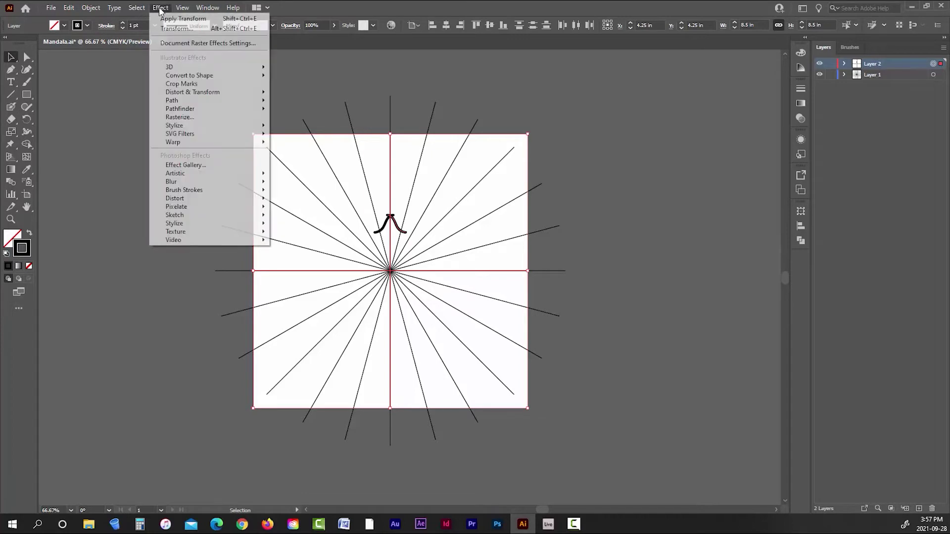
mouse_move(218, 92)
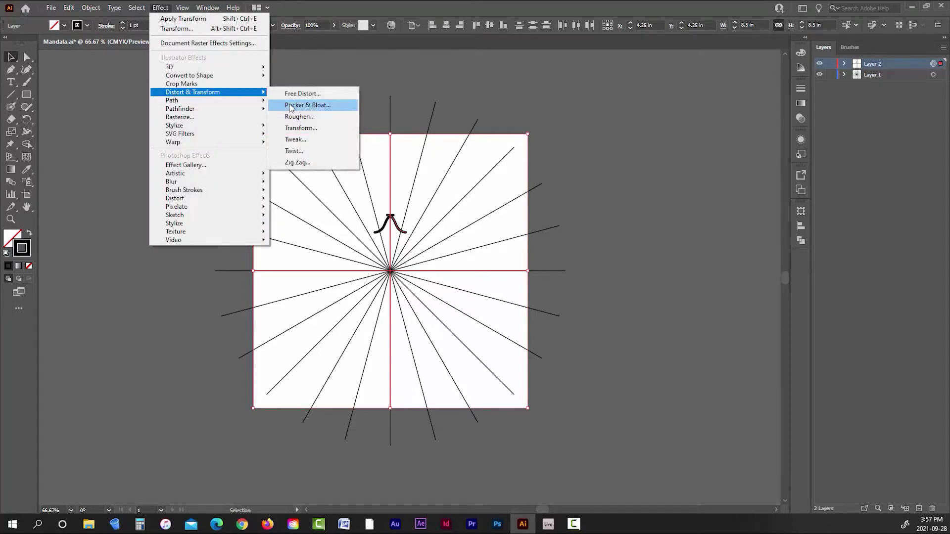
left_click(299, 116)
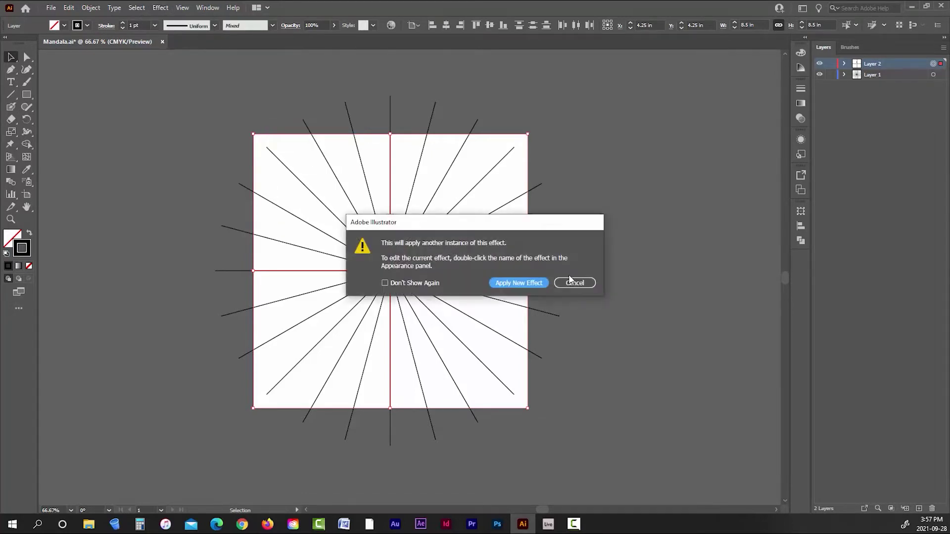
left_click(518, 283)
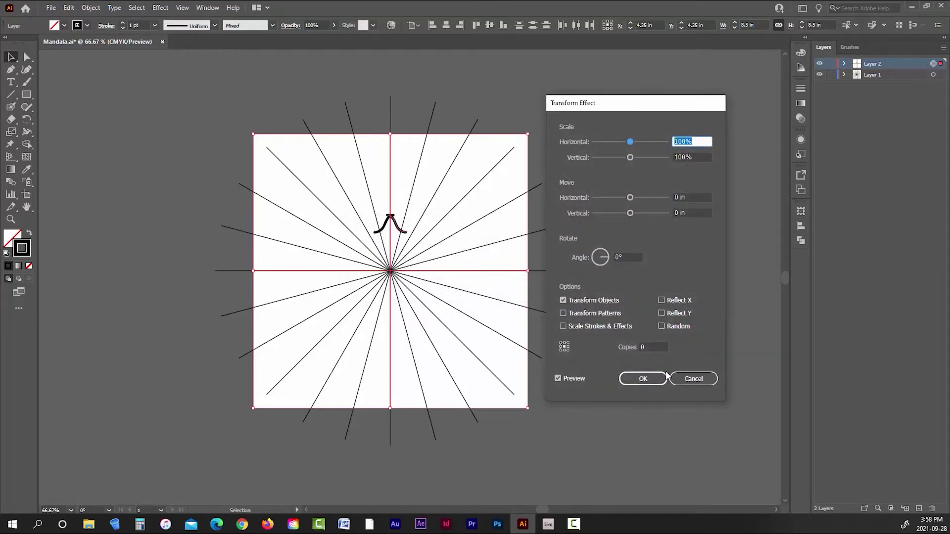
double_click(649, 346)
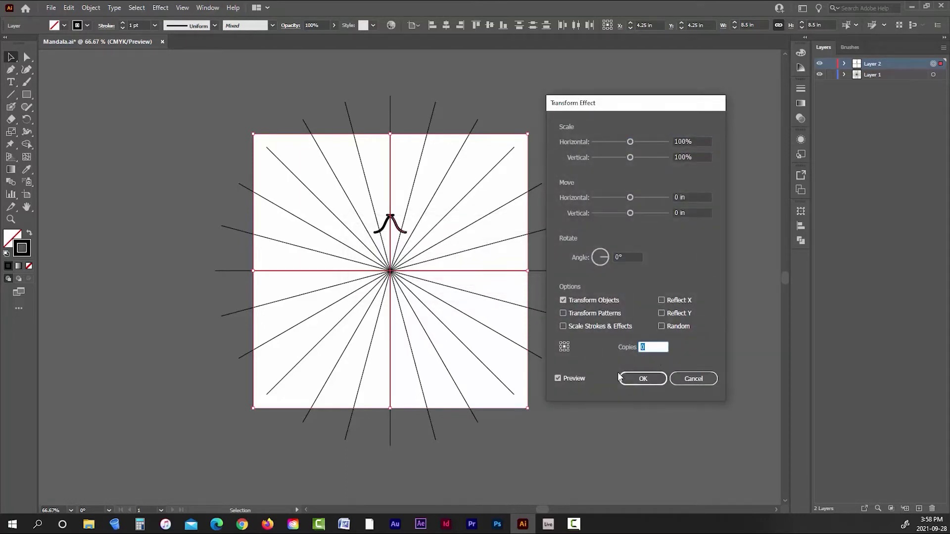
type("11")
double_click(613, 257)
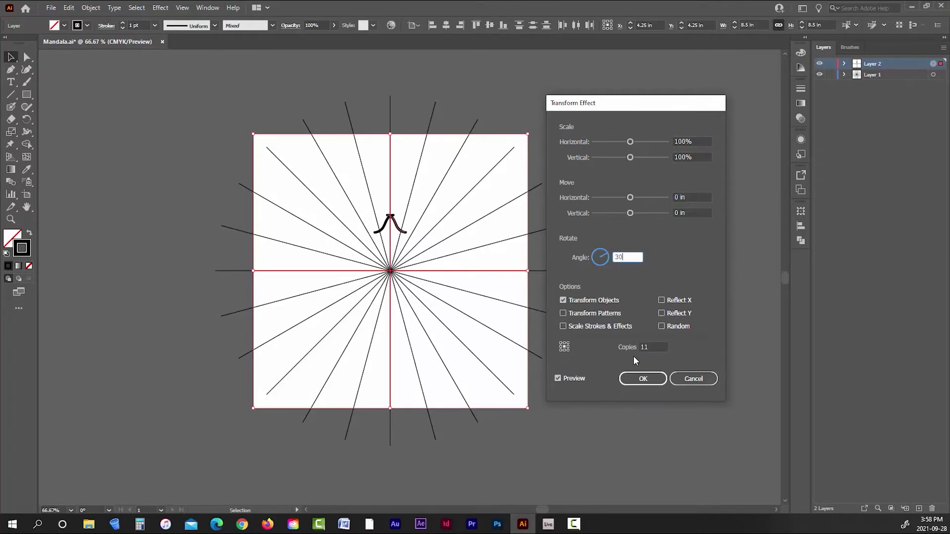
left_click(643, 379)
scroll(403, 237, "up", 4)
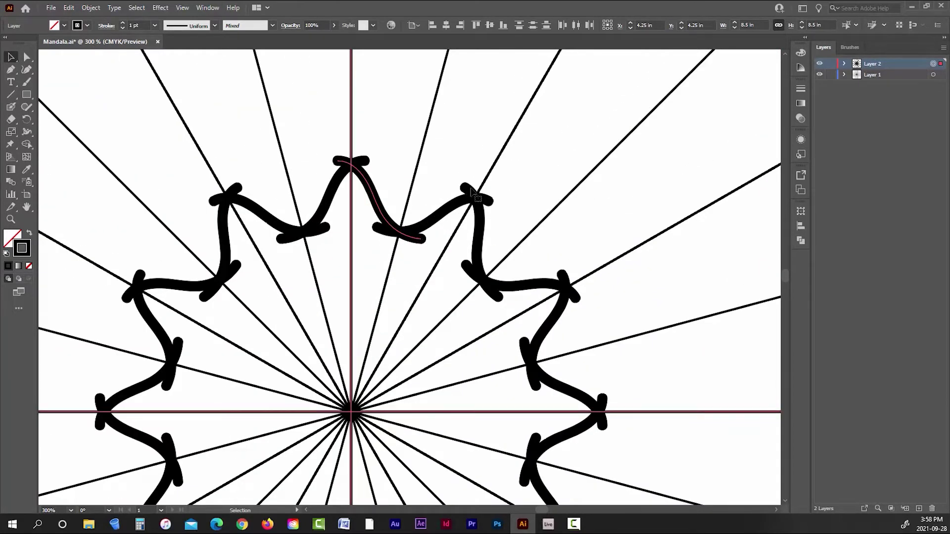
scroll(477, 206, "down", 4)
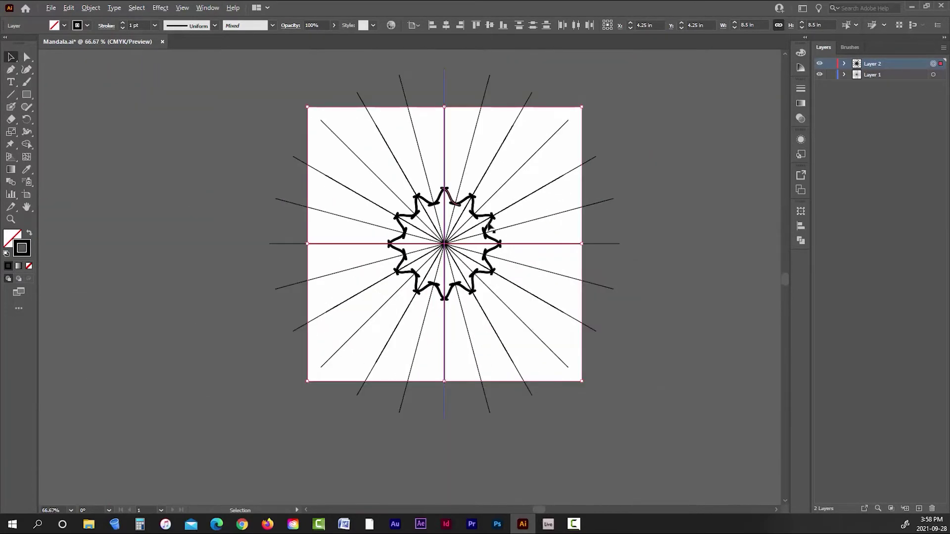
scroll(653, 214, "up", 1)
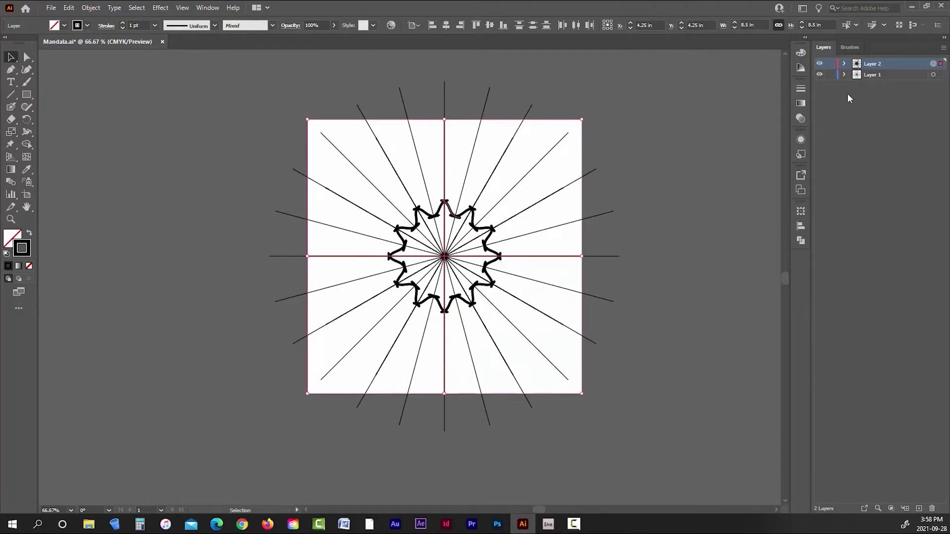
Step: Target all artwork on Layer 1, expand the appearance of its radial guide lines, and deselect it
left_click(871, 74)
left_click(934, 75)
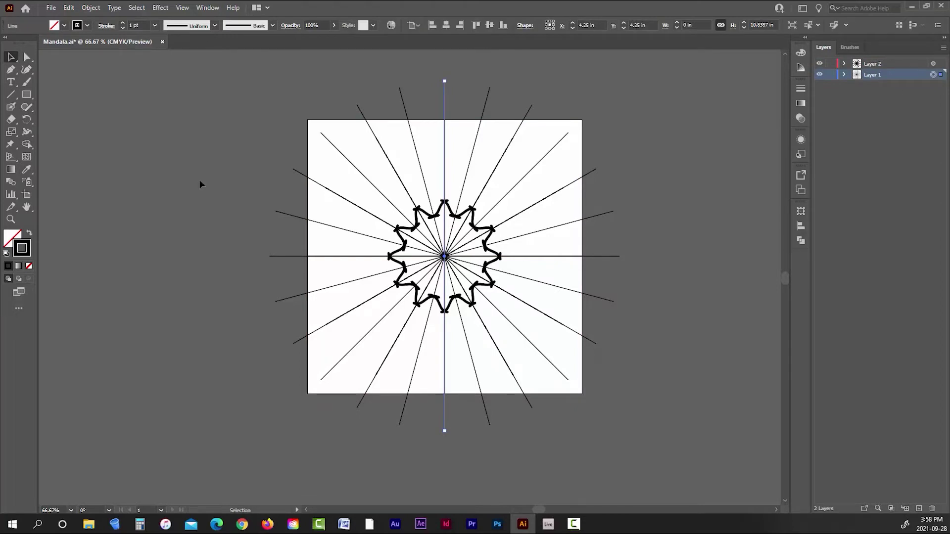
left_click(91, 8)
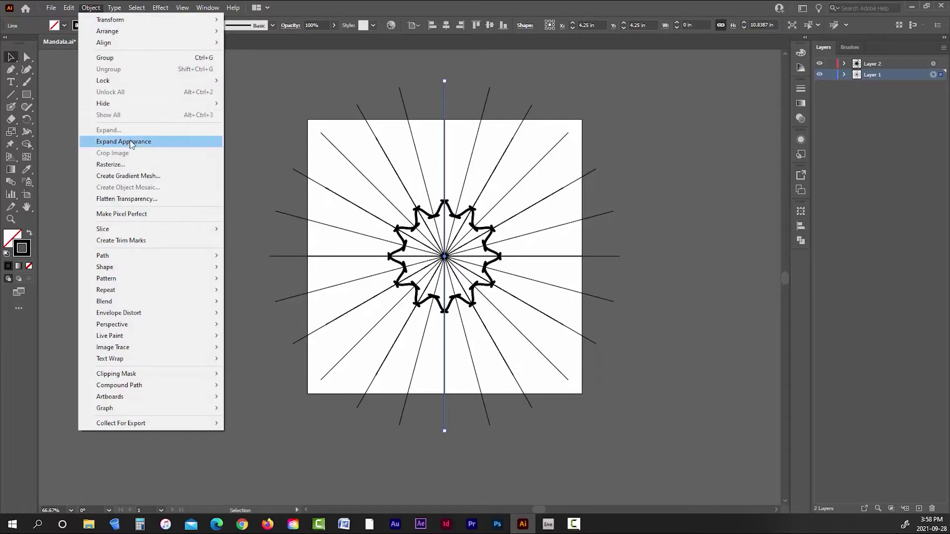
left_click(130, 142)
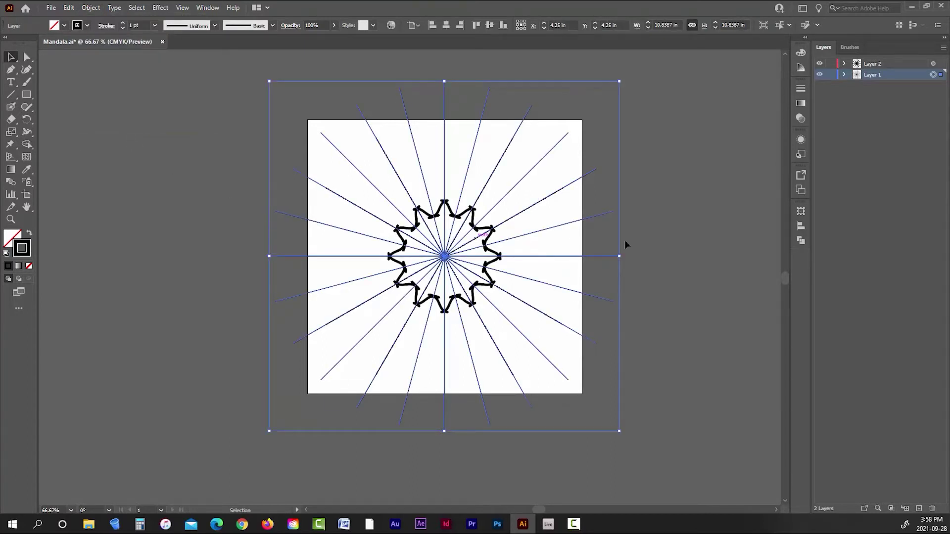
left_click(663, 185)
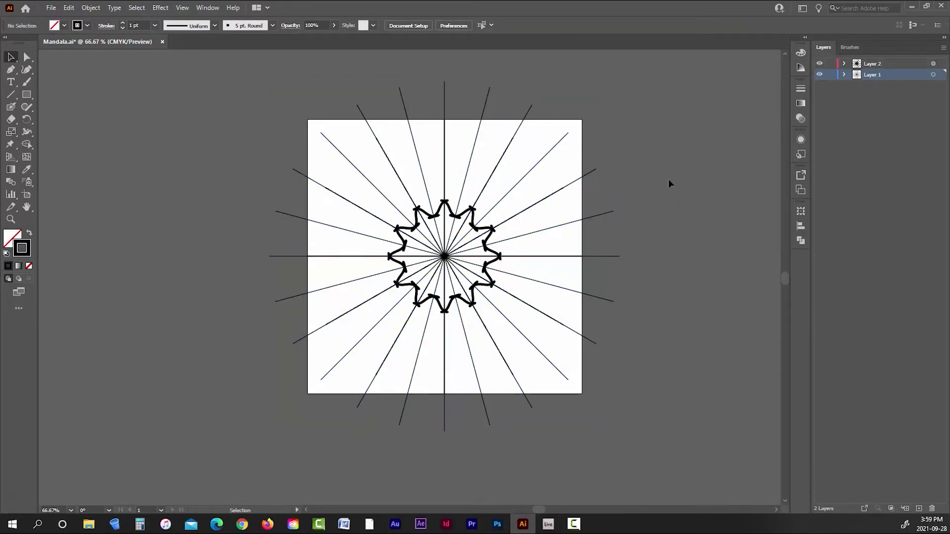
Step: Draw a rectangle about 2.64 by 3.83 in on Layer 2, spanning from the vertical guide near the artboard's upper edge to the centre line
left_click(877, 65)
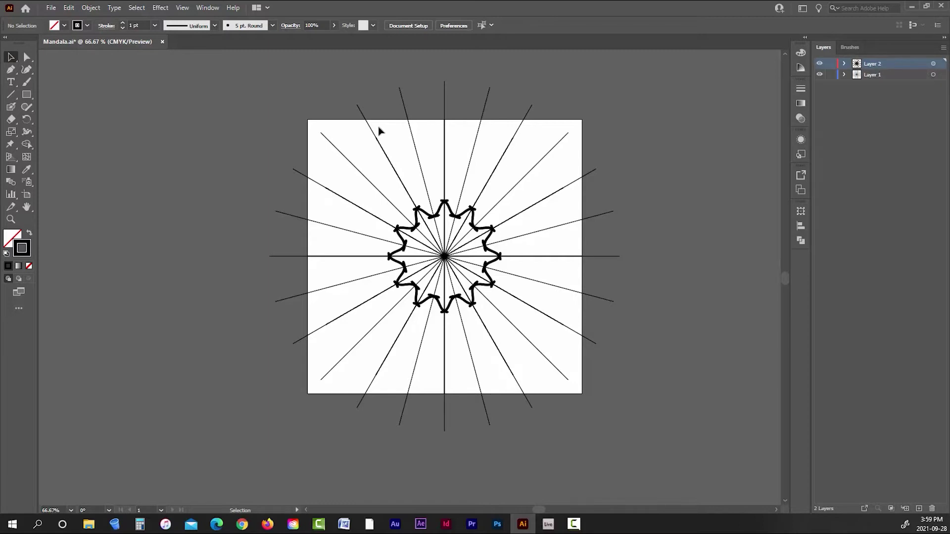
left_click(27, 94)
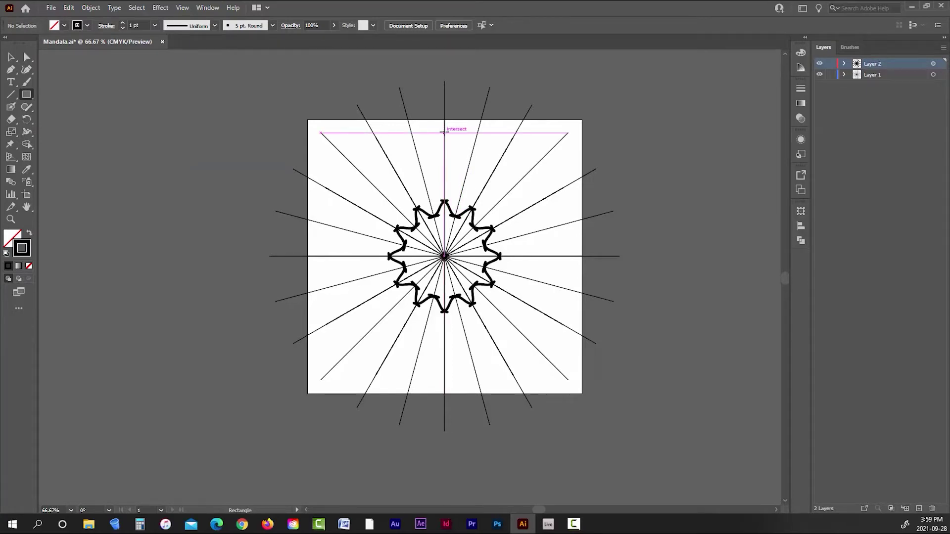
left_click_drag(444, 132, 530, 256)
left_click_drag(529, 256, 530, 256)
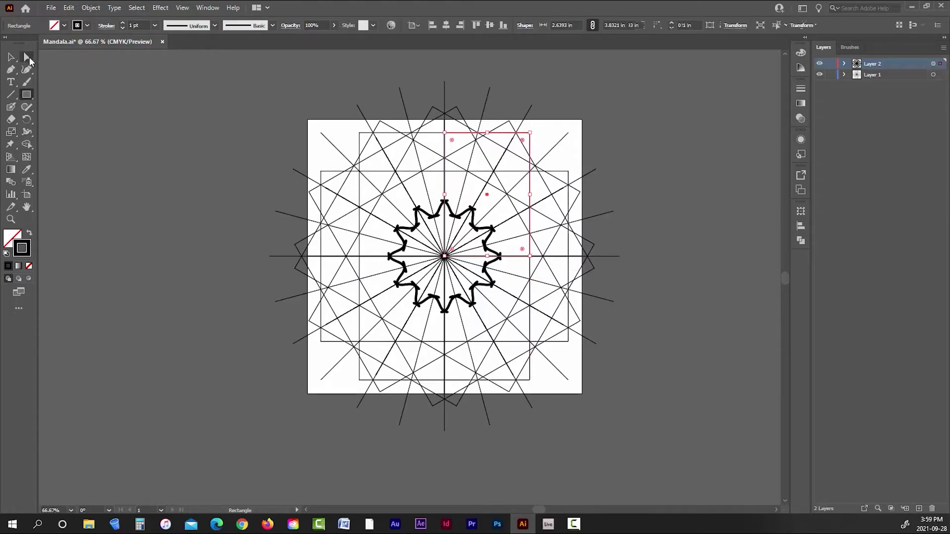
Step: Reshape the rectangle into a triangular wedge by deleting its lower-right anchor and moving the upper-right anchor onto the guide beside the vertical one
left_click(28, 58)
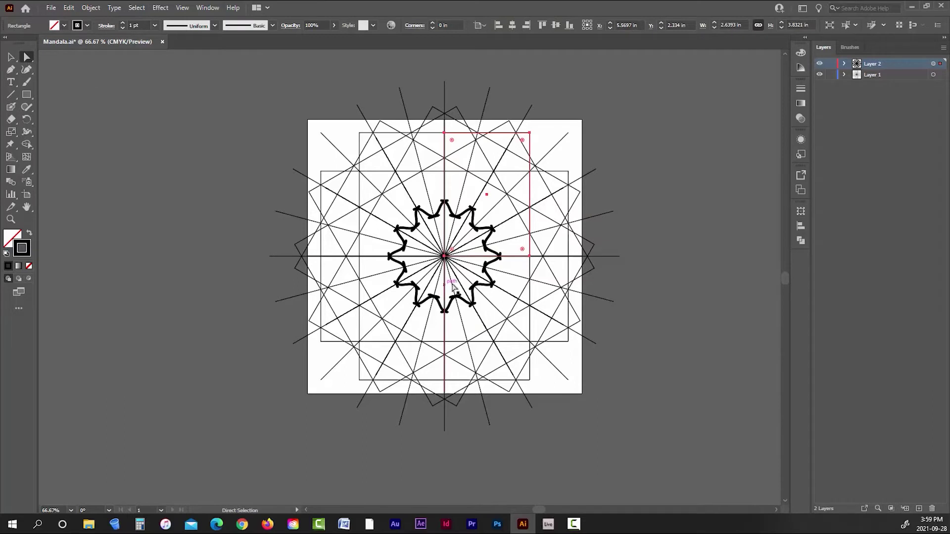
left_click(529, 256)
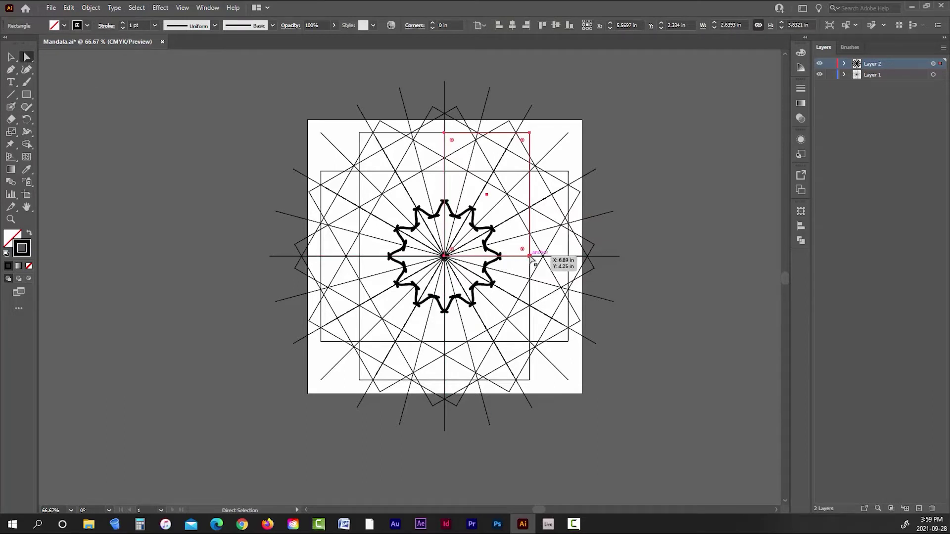
key("Delete")
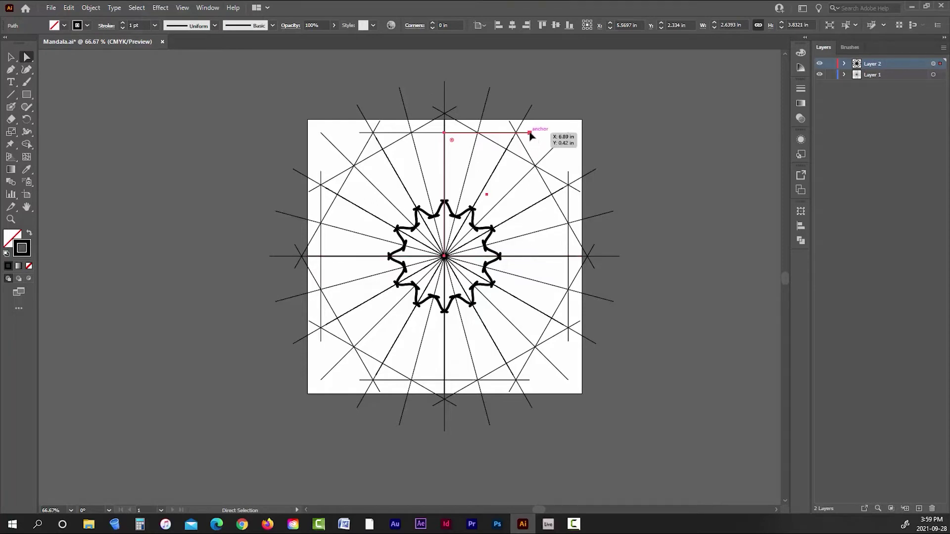
left_click_drag(530, 133, 478, 134)
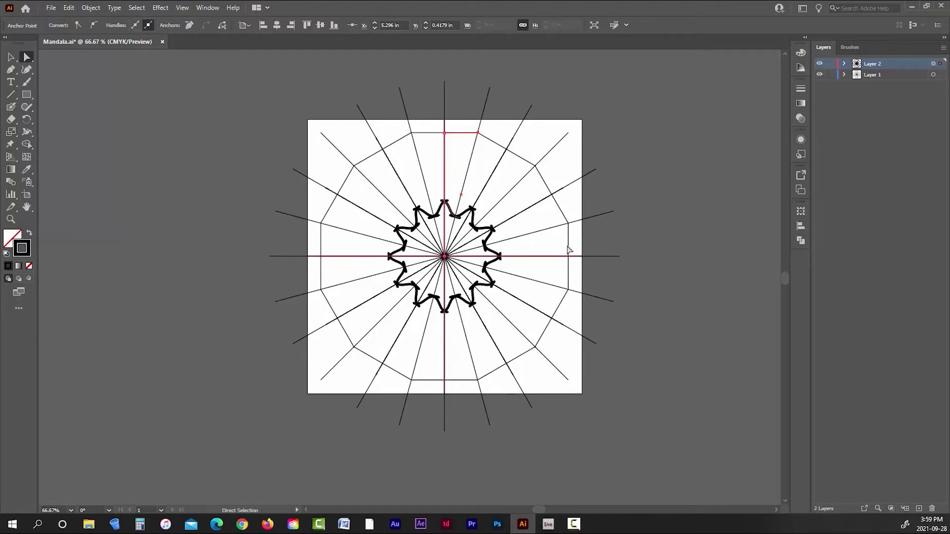
Step: Identify the wedge path in Layer 2 by toggling its visibility, and use it as the layer's clipping mask
left_click(844, 64)
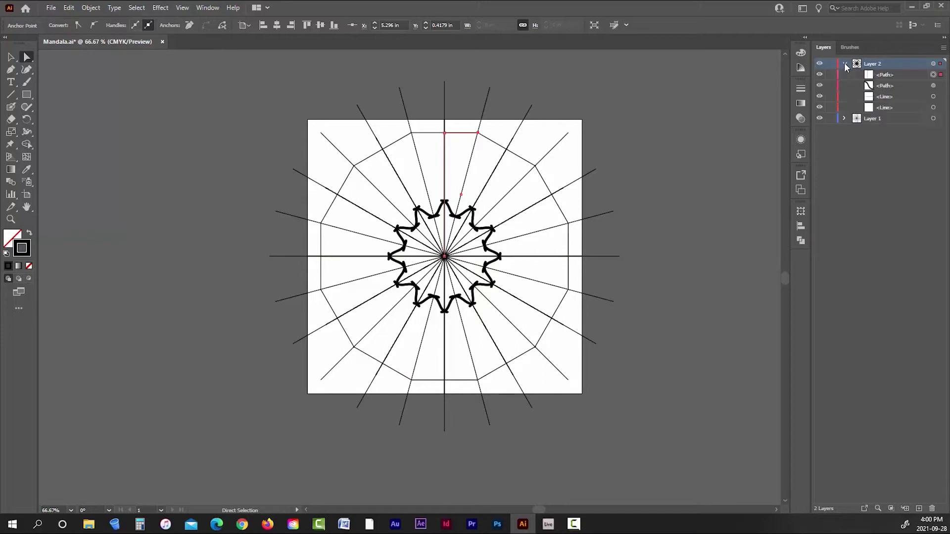
left_click(820, 75)
left_click(820, 75)
left_click(820, 75)
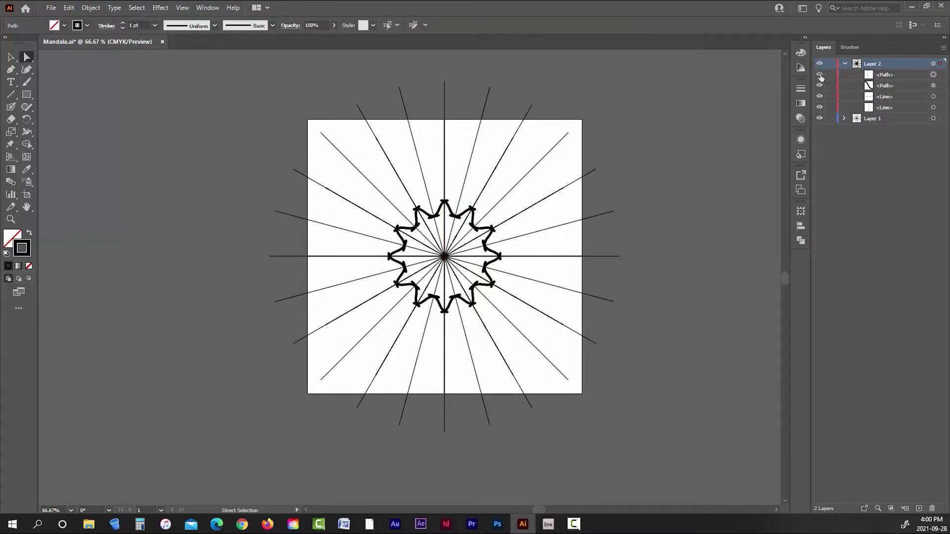
left_click(820, 75)
left_click(695, 183)
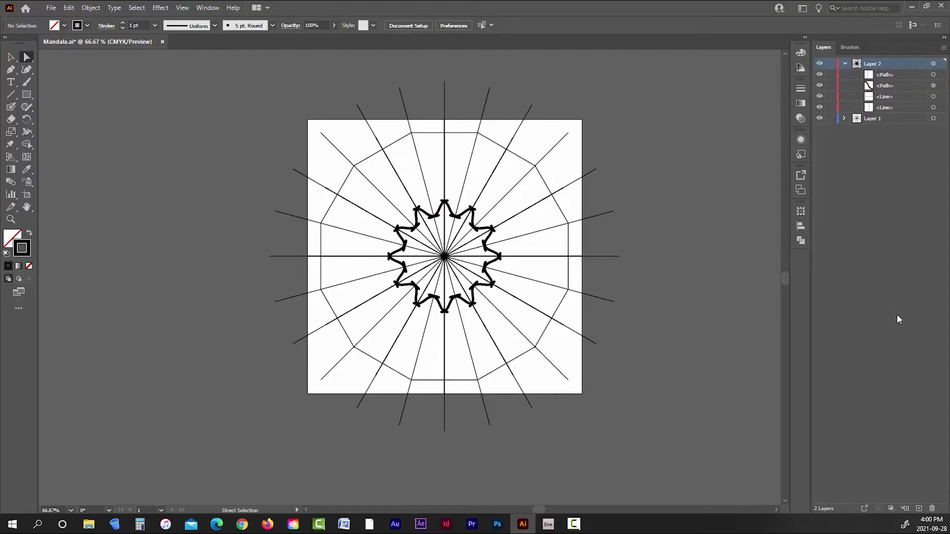
left_click(892, 509)
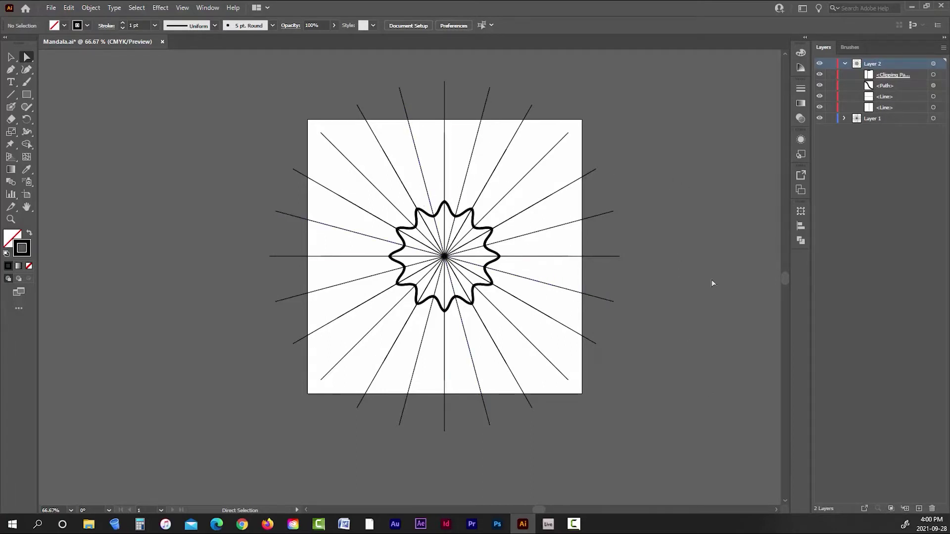
Step: Test the clipping with Paintbrush strokes outside the wedge, an arc inside the star above the centre, and a curved stroke over the star's upper point
left_click(27, 82)
scroll(488, 208, "up", 2)
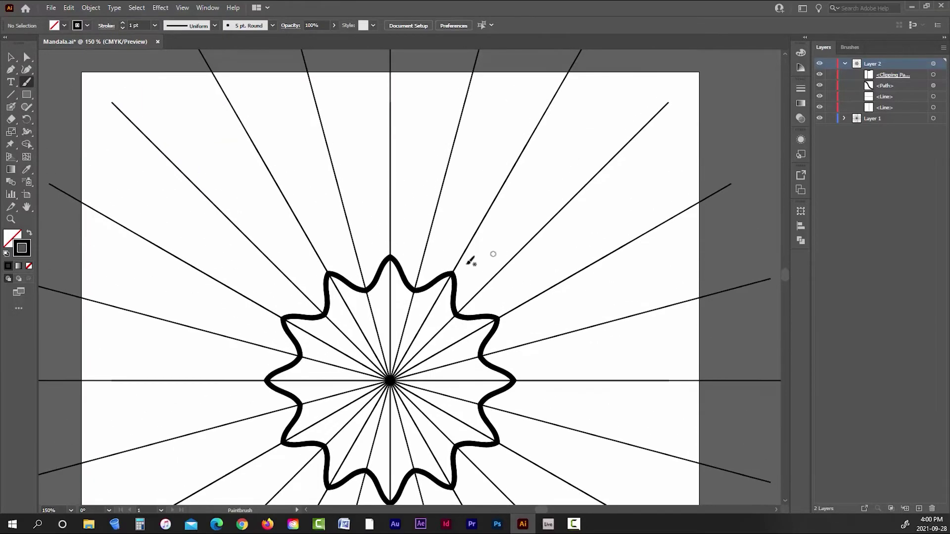
left_click_drag(374, 178, 365, 212)
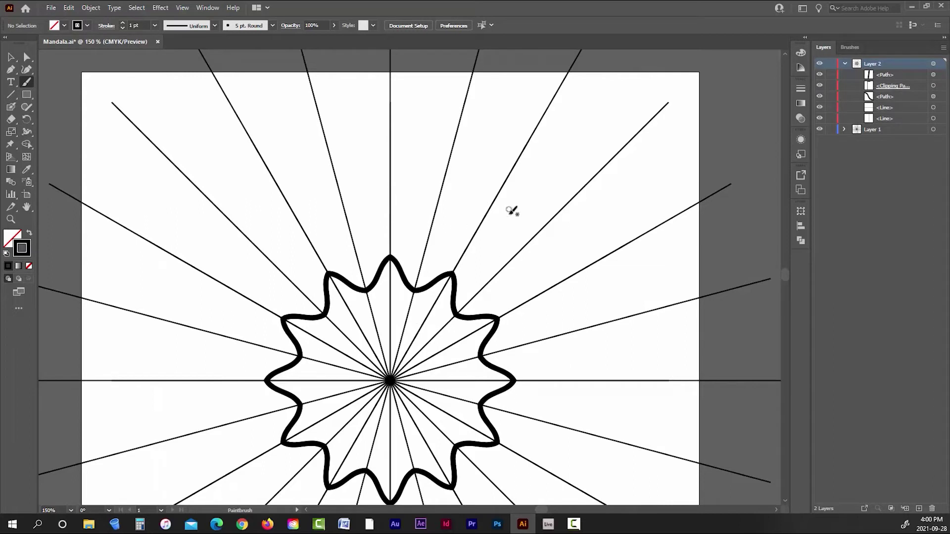
left_click_drag(509, 213, 508, 245)
left_click(585, 363)
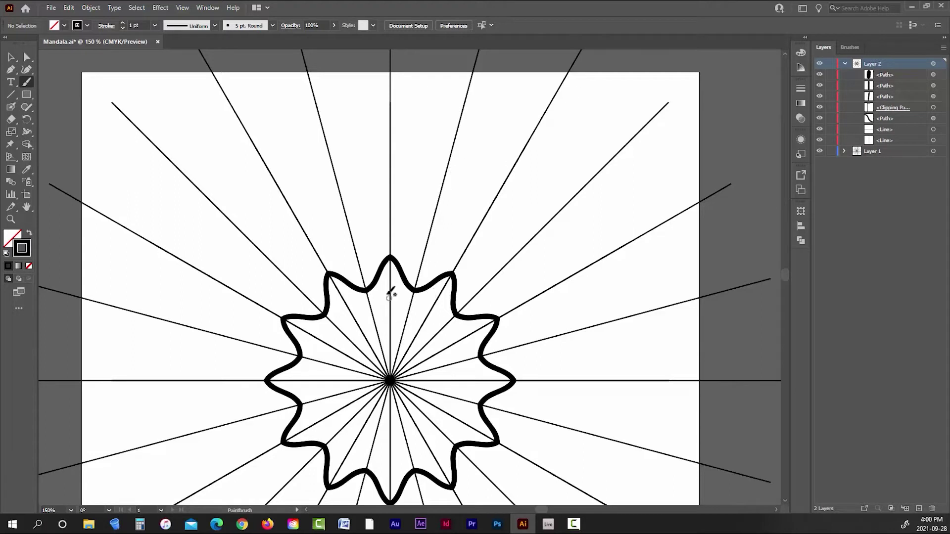
mouse_move(389, 286)
left_mouse_down()
mouse_move(399, 320)
mouse_move(389, 293)
left_mouse_up()
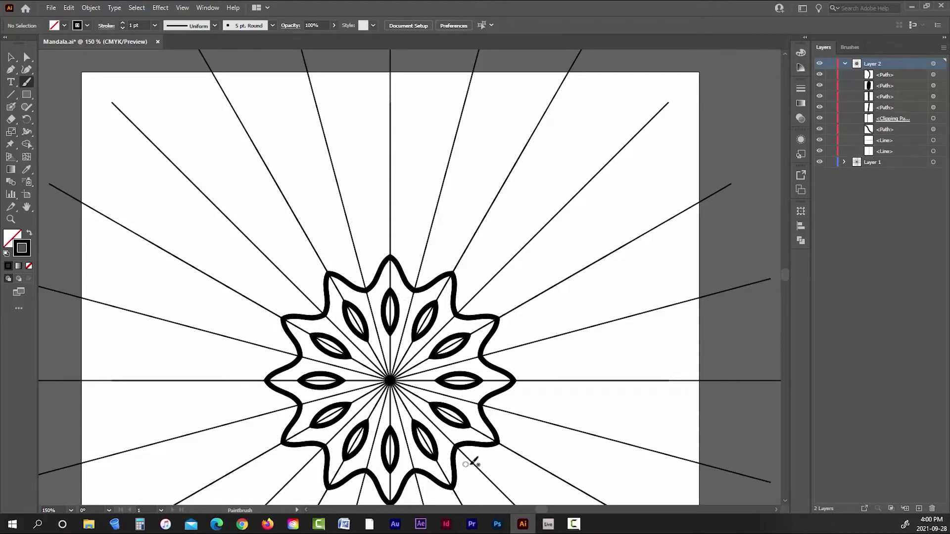
mouse_move(384, 241)
left_mouse_down()
mouse_move(401, 221)
mouse_move(423, 227)
mouse_move(436, 250)
left_mouse_up()
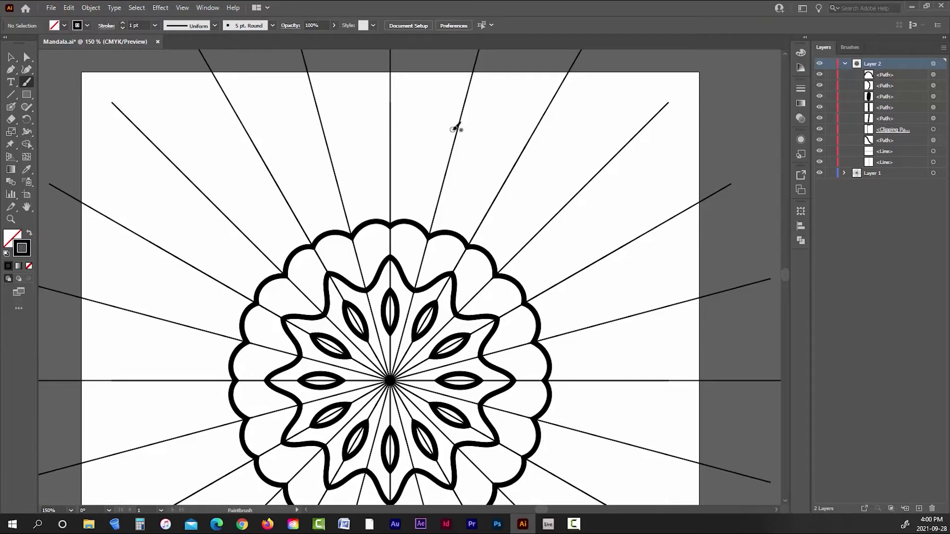
scroll(448, 168, "down", 2)
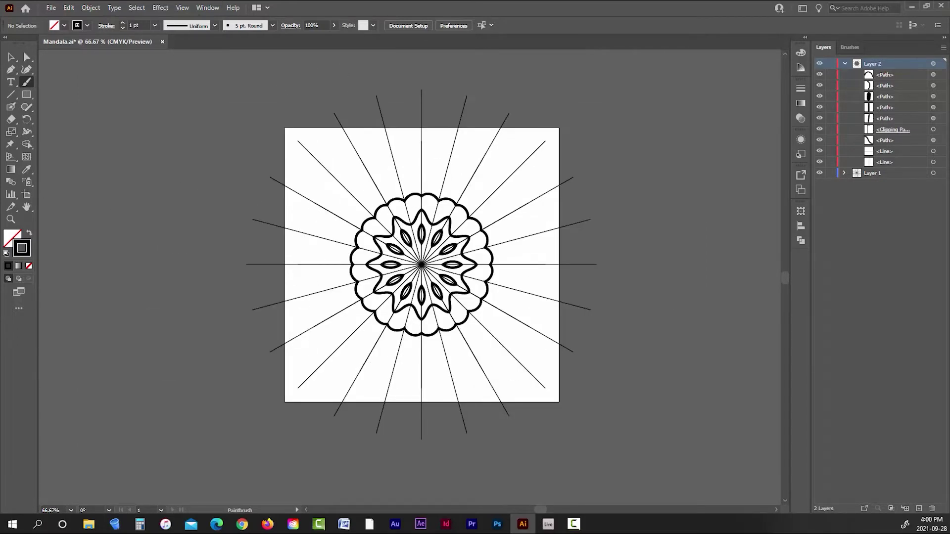
key("F10")
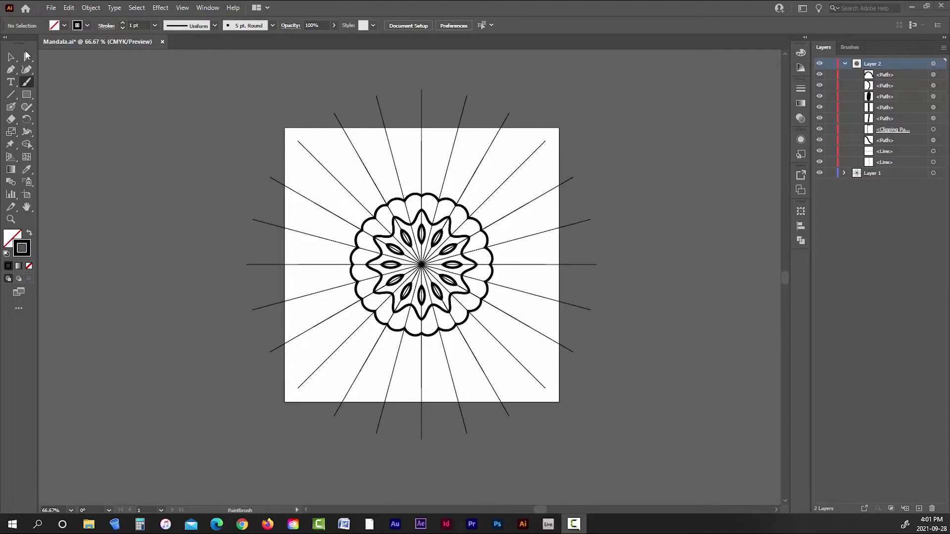
Step: Move the S-shaped path above the clipping path, and hide the two lines and lock them together with the clipping path
left_click(10, 57)
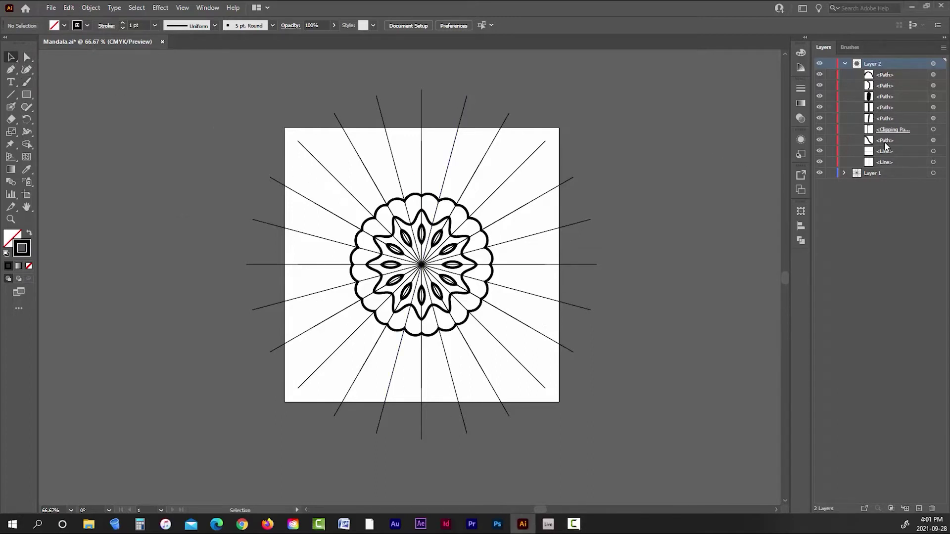
left_click_drag(883, 140, 889, 124)
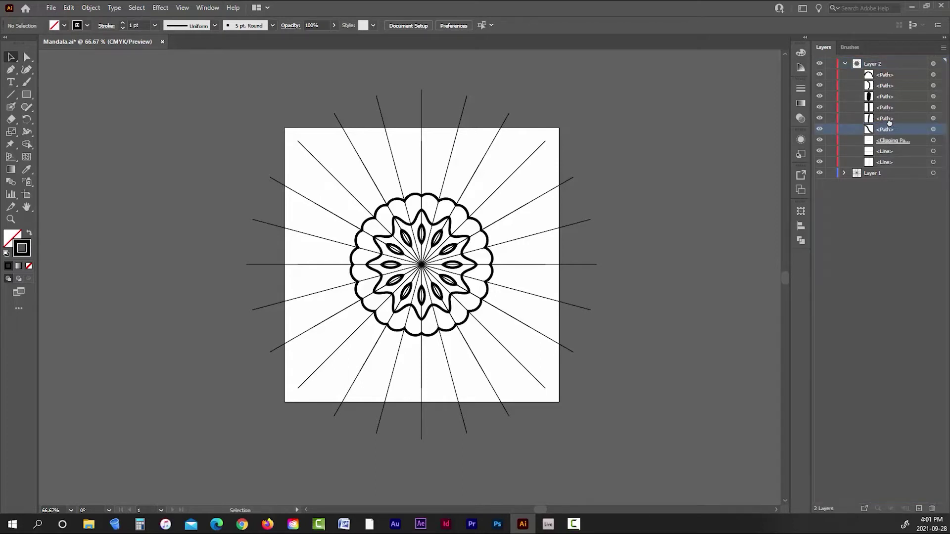
left_click(820, 141)
left_click(820, 141)
left_click_drag(831, 141, 831, 167)
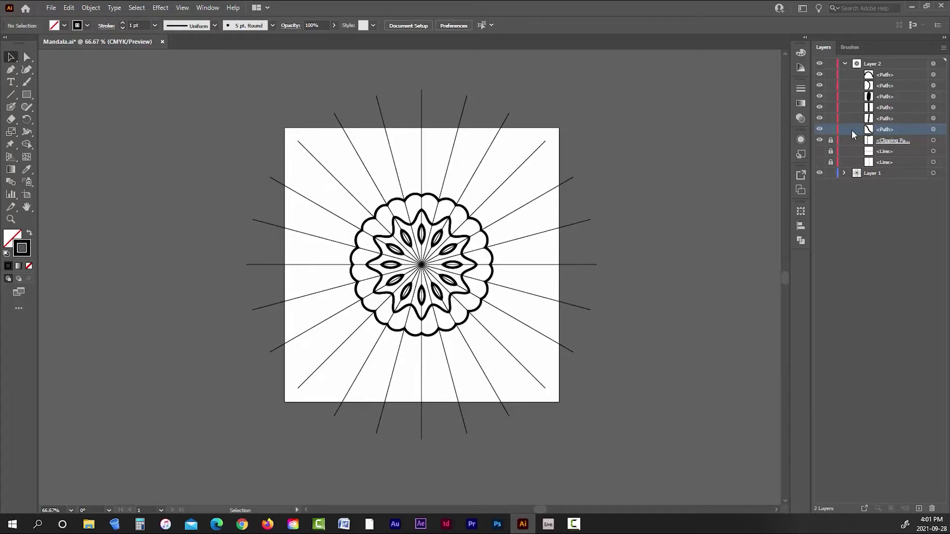
Step: Delete all six unlocked brush paths from Layer 2 and collapse the layer
left_click(883, 75, "shift")
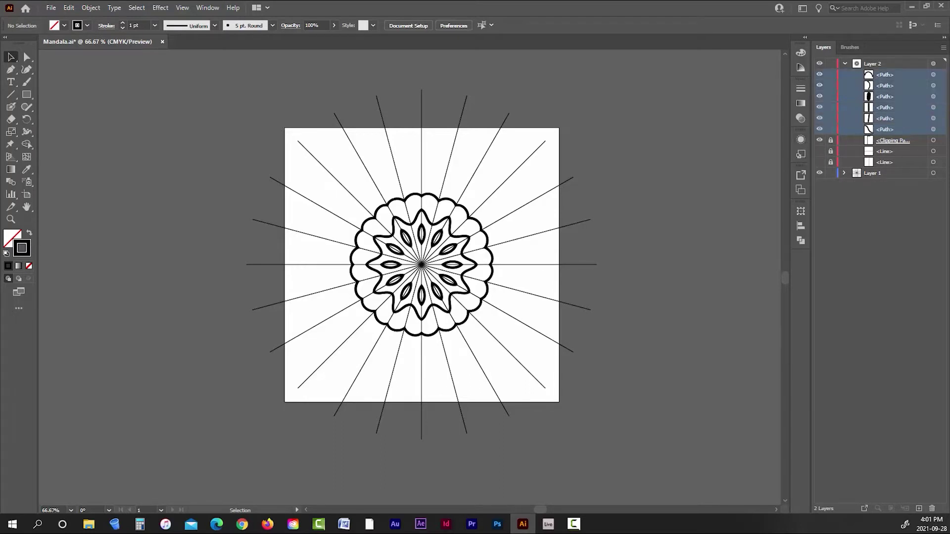
left_click(933, 509)
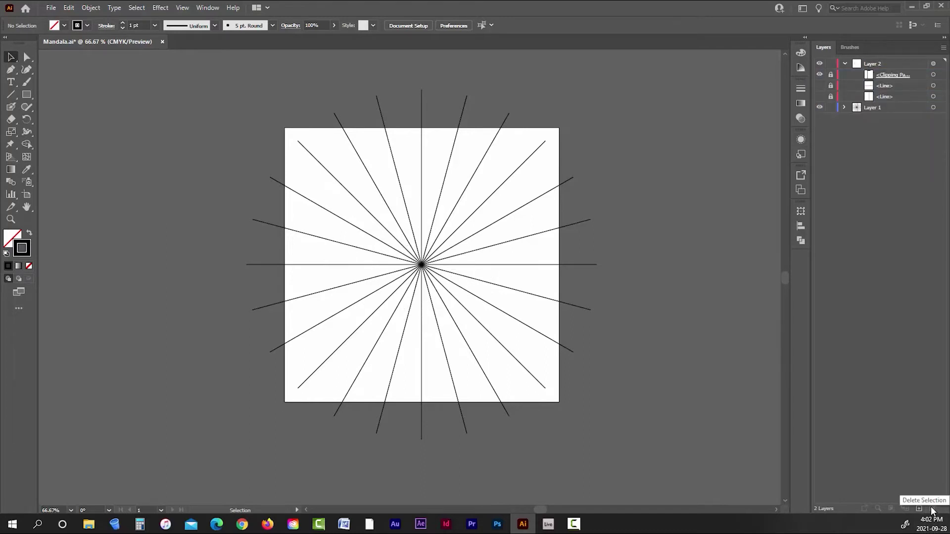
left_click(845, 63)
Step: Rename Layer 2 as Line Art and Layer 1 as Guides
double_click(867, 64)
type("Line Art")
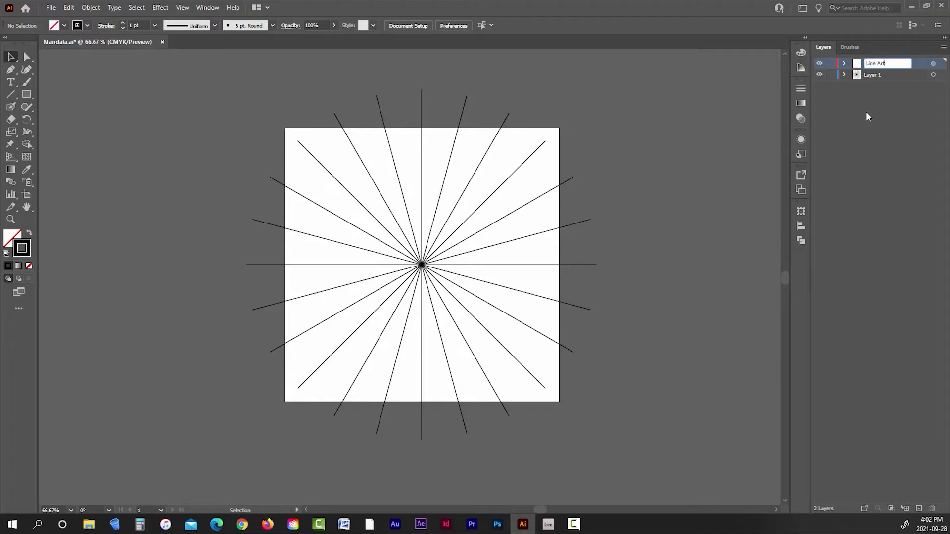
double_click(873, 75)
type("Gu")
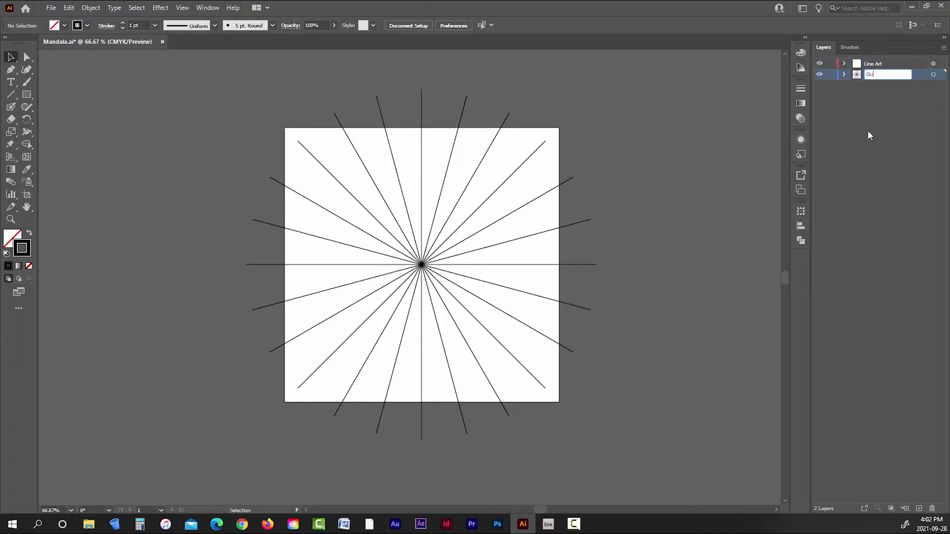
type("ides")
key("Return")
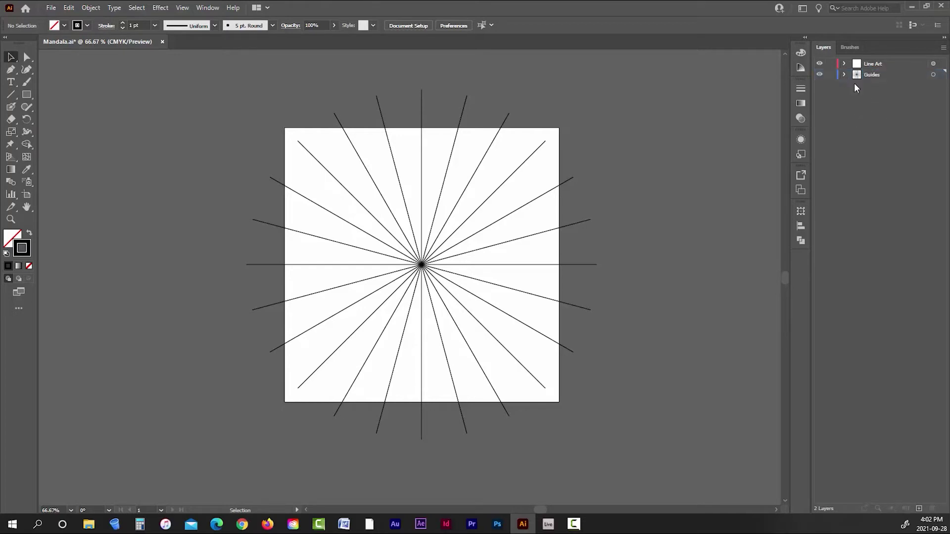
Step: Duplicate the expanded line group within the Guides layer and hide the lower copy
left_click(845, 75)
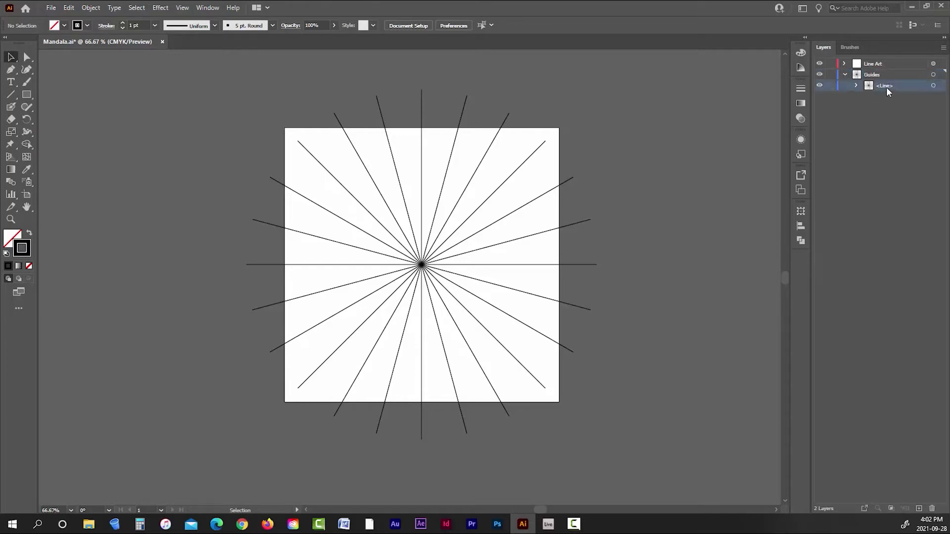
left_click_drag(886, 87, 919, 509)
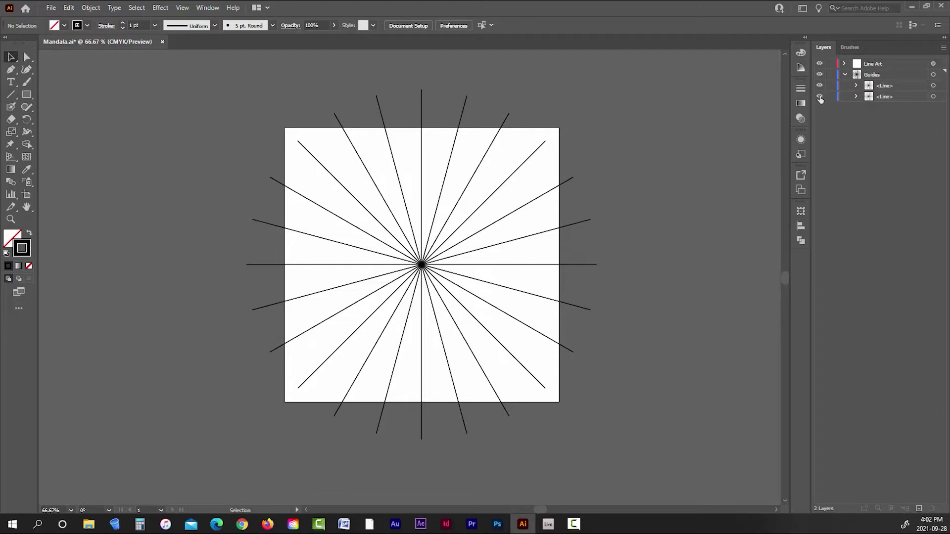
Step: Give the upper line group in the Guides layer the black swatch from the Grays group and a 0.25 pt stroke
left_click(933, 86)
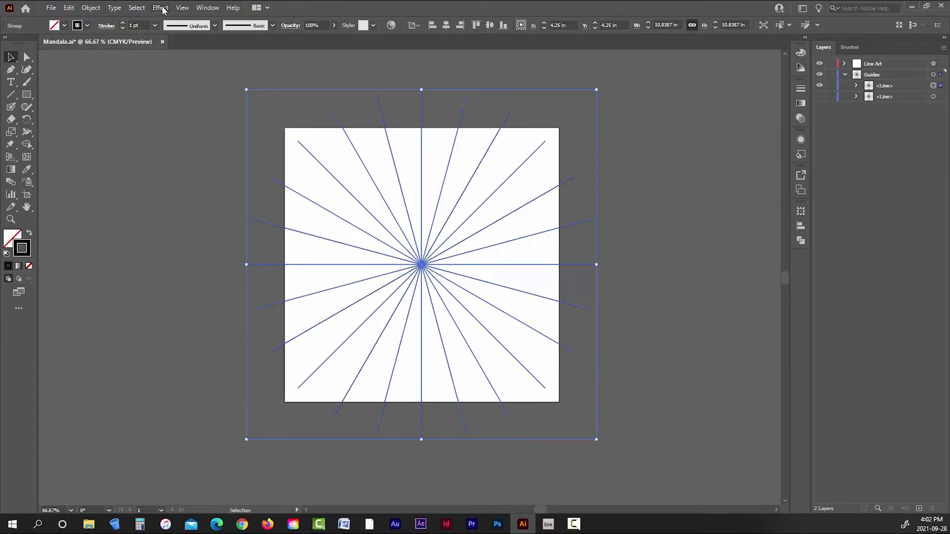
left_click(215, 8)
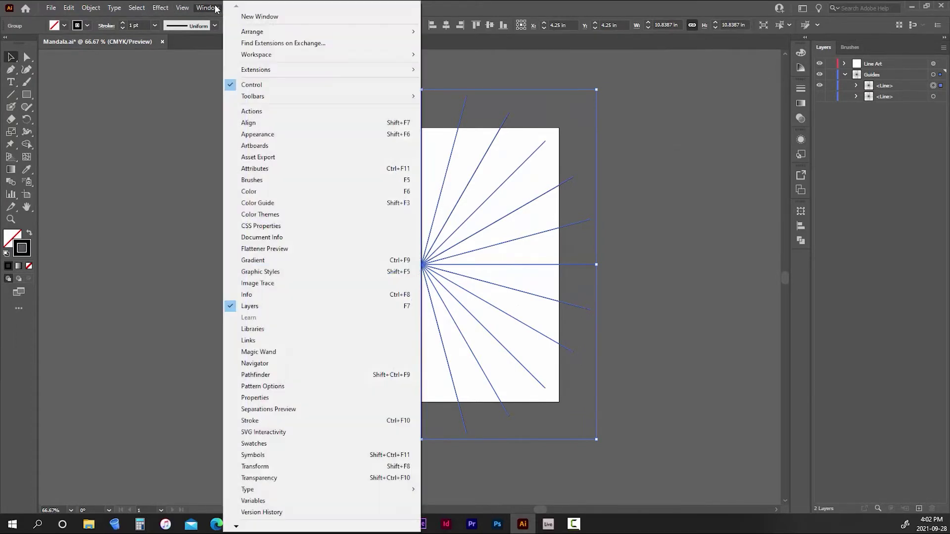
left_click(254, 448)
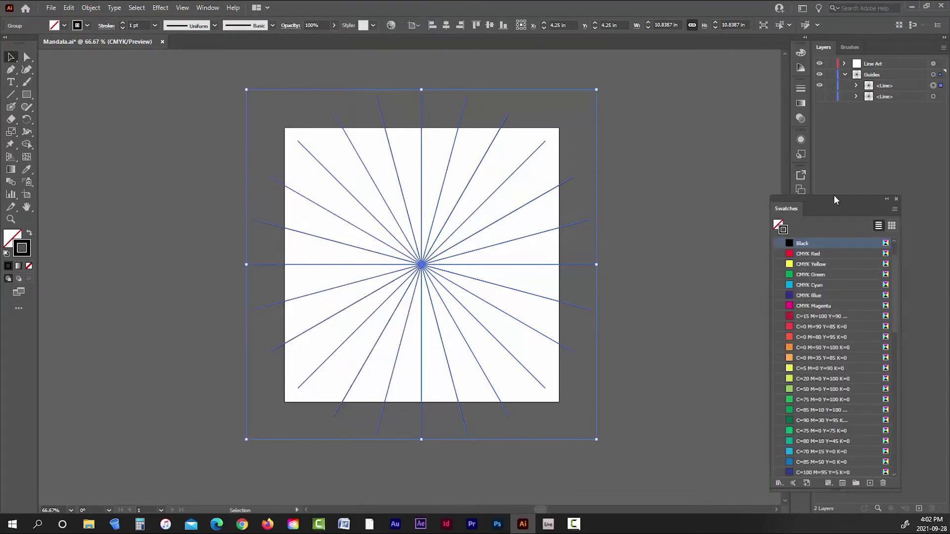
left_click_drag(835, 200, 873, 145)
scroll(866, 316, "down", 10)
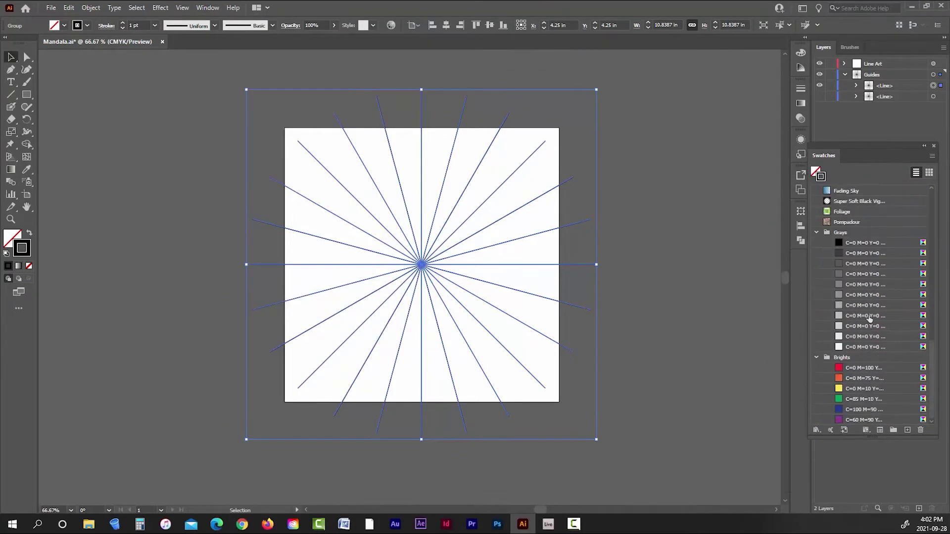
left_click(855, 246)
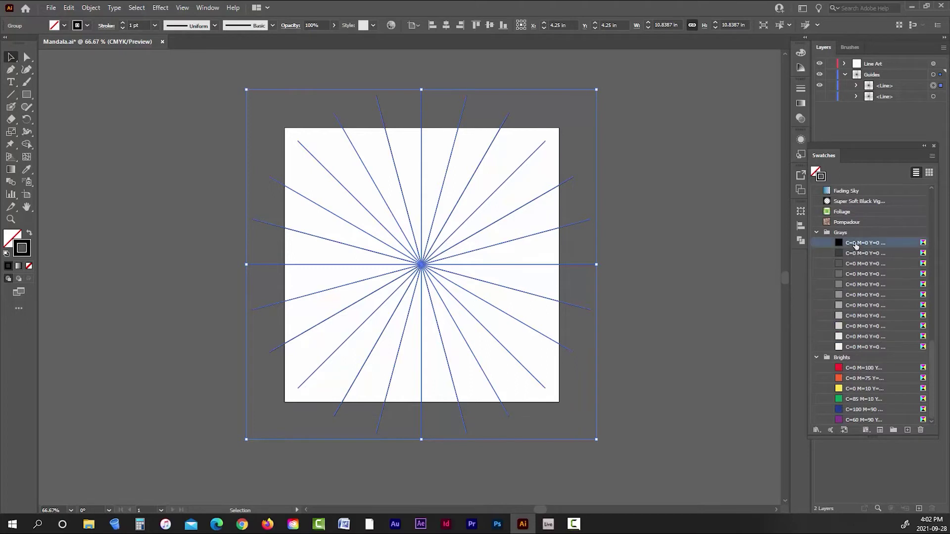
left_click(123, 28)
left_click(122, 28)
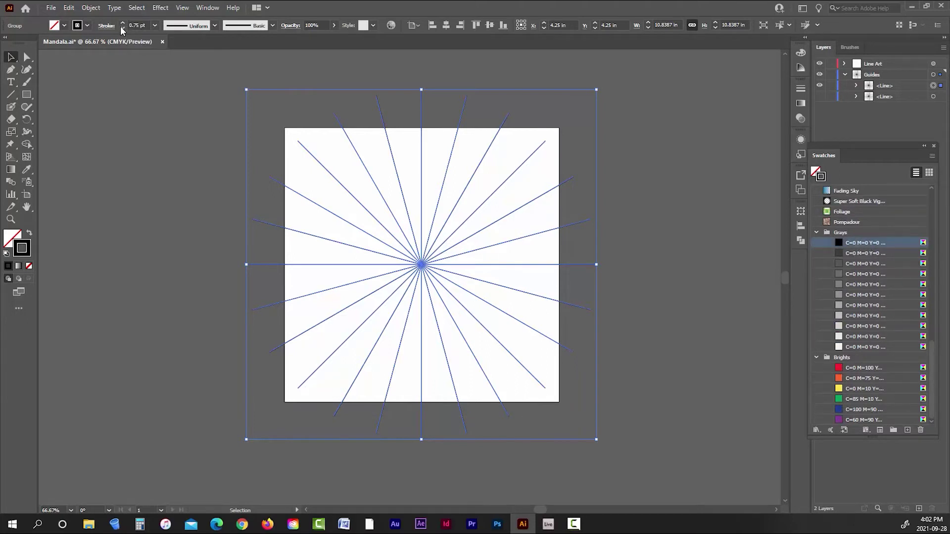
left_click(122, 29)
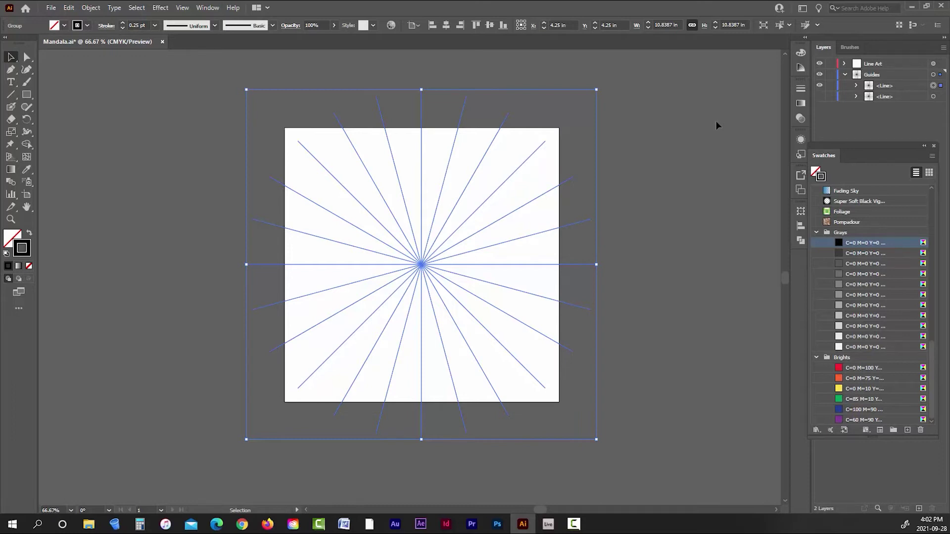
Step: Hide the upper line group, show the lower one, and give it a medium gray 0.25 pt stroke
left_click(820, 86)
left_click(820, 97)
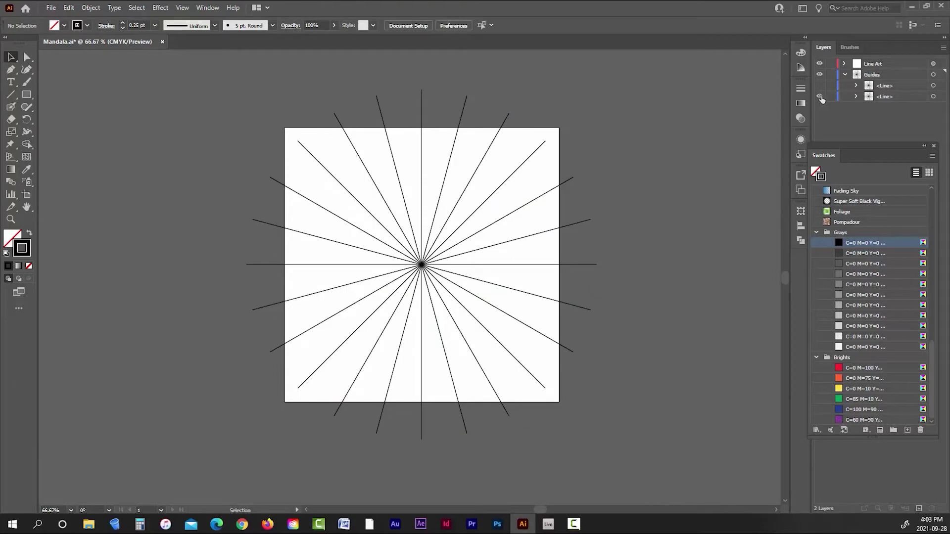
left_click(933, 97)
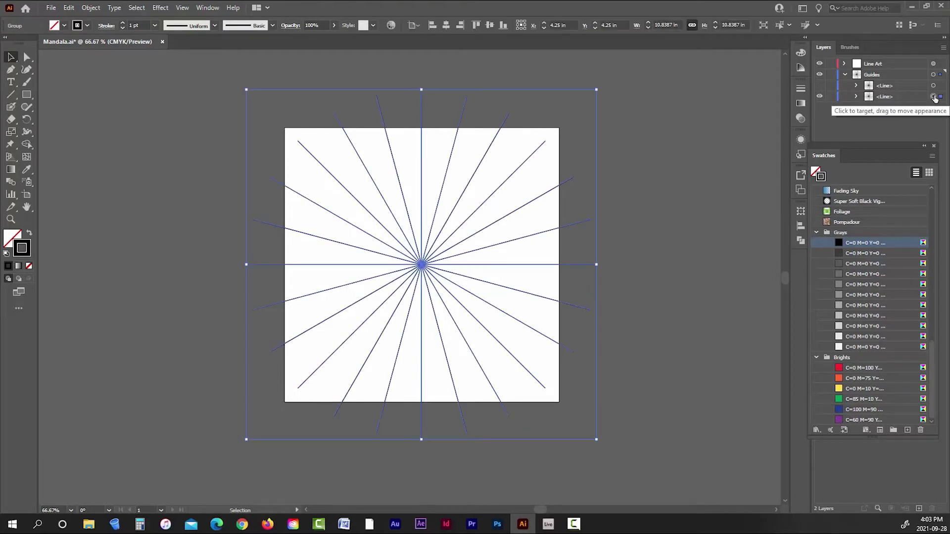
left_click(851, 286)
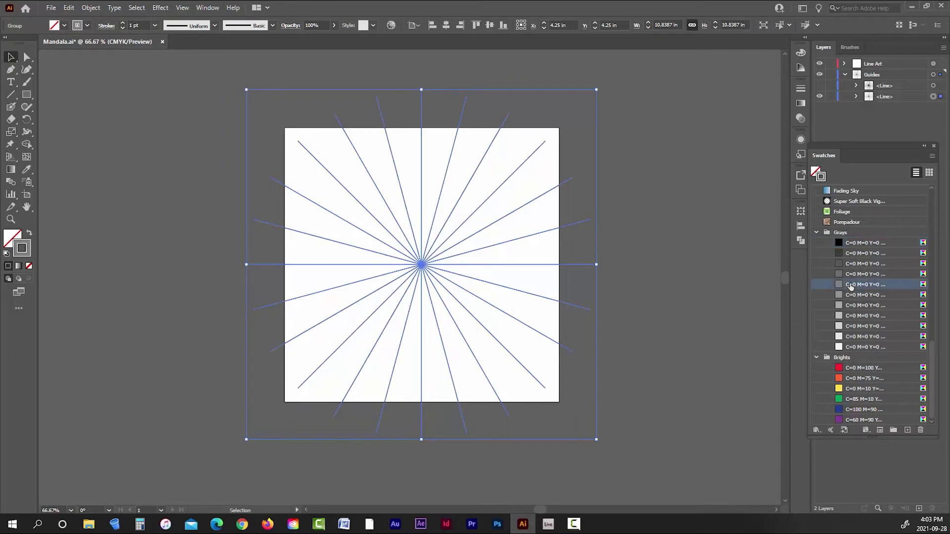
left_click(123, 29)
left_click(122, 28)
left_click(122, 29)
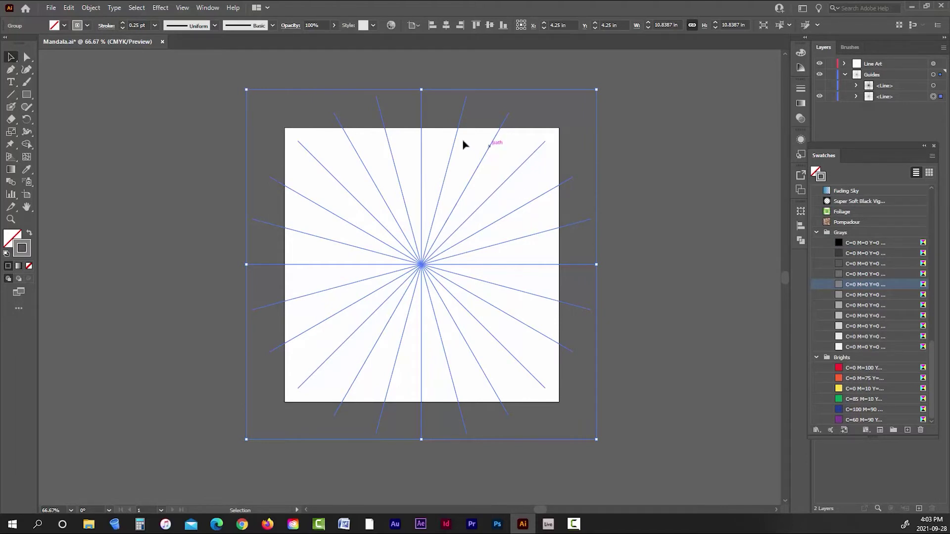
left_click(933, 146)
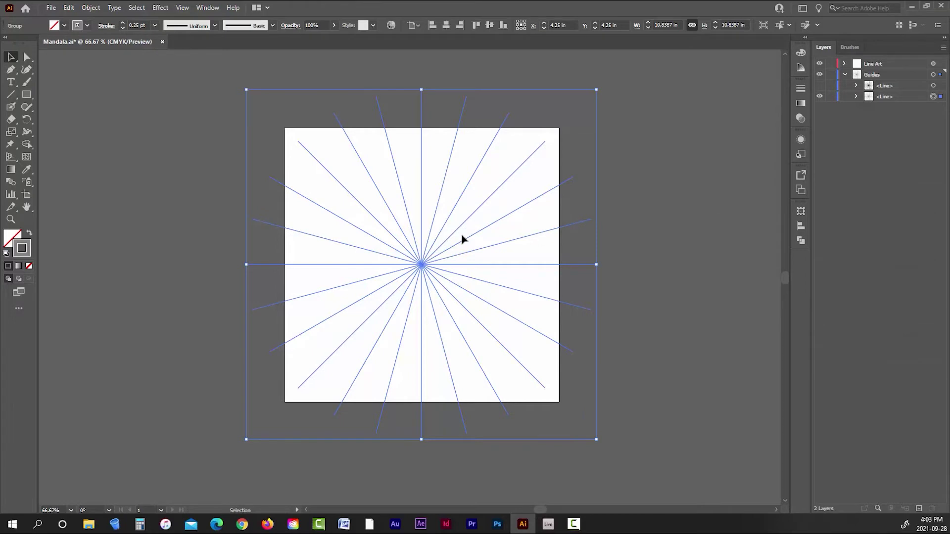
Step: Apply a Transform effect that rotates the lower line group so its lines fall midway between those of the upper group
left_click(160, 7)
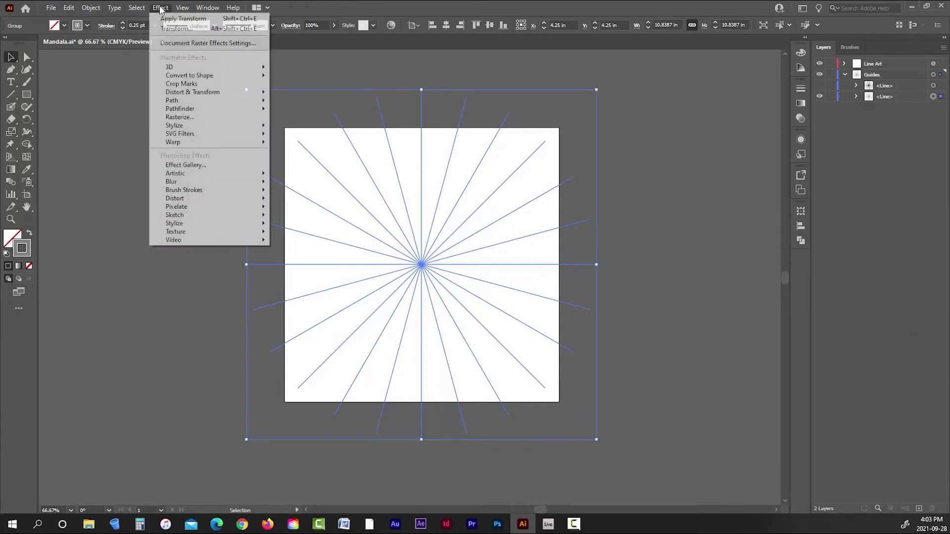
mouse_move(186, 93)
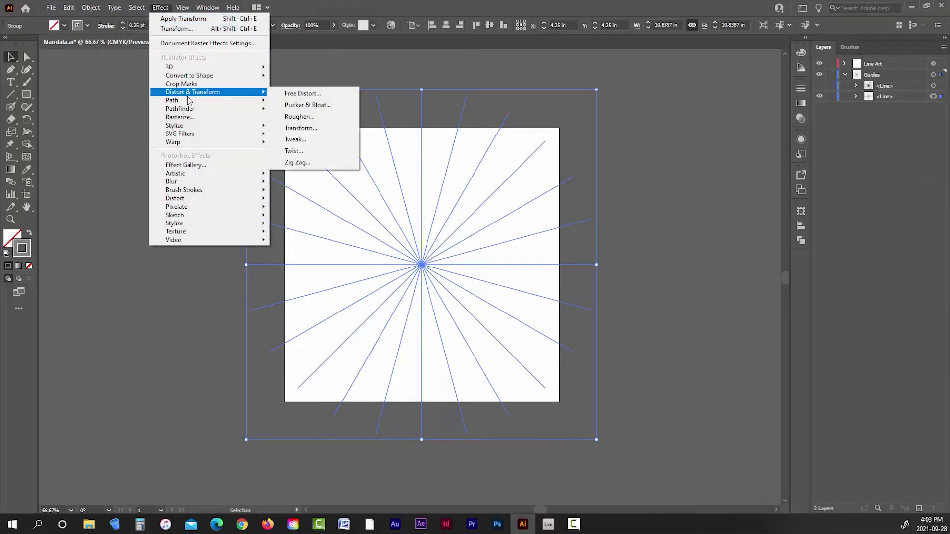
left_click(310, 128)
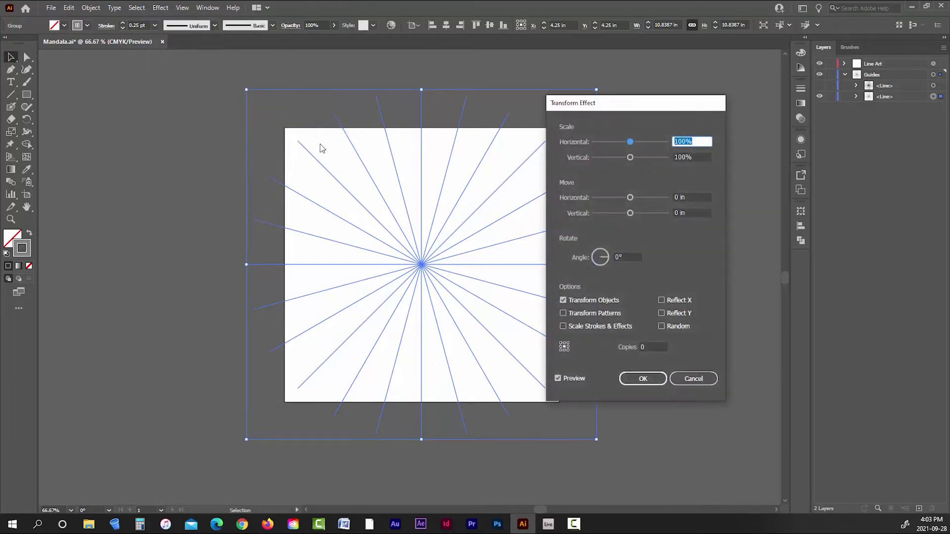
left_click(625, 257)
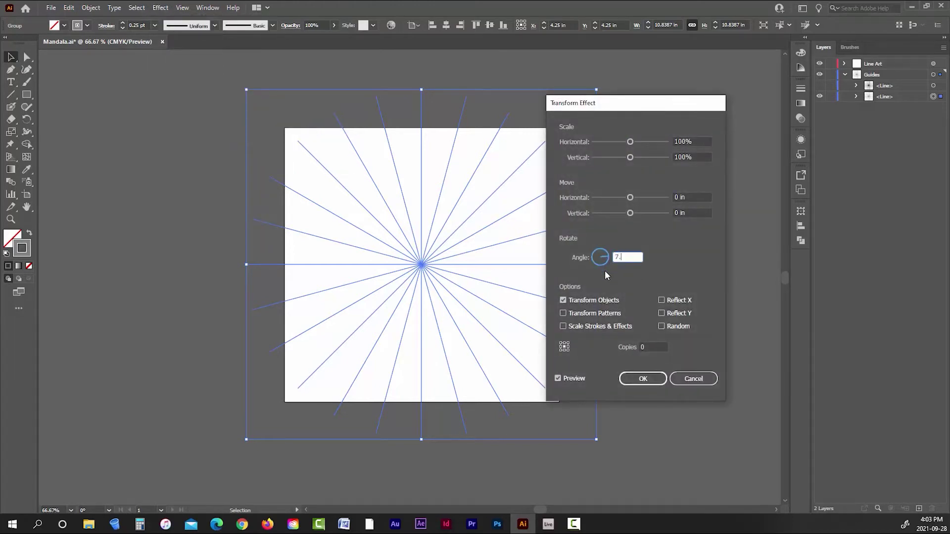
left_click(655, 379)
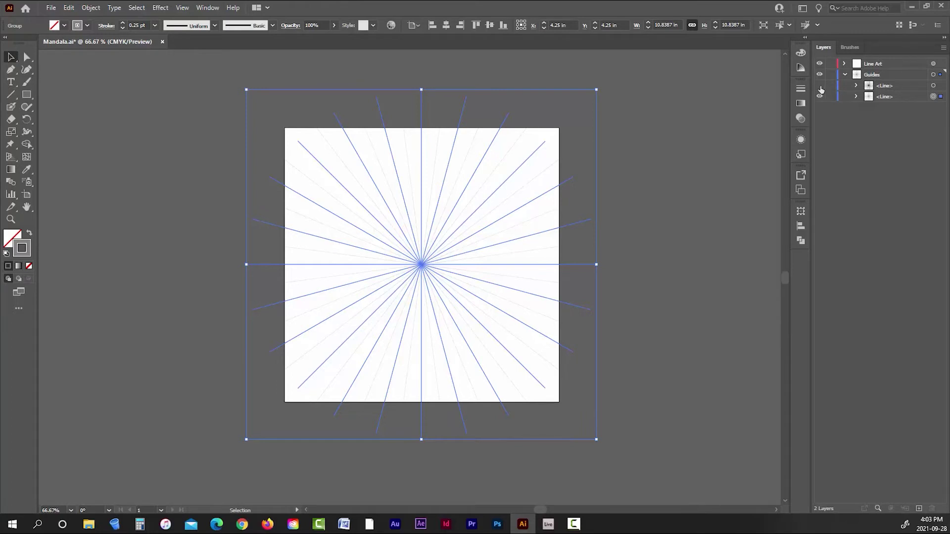
Step: Show both line groups together, compare their lines up close, and select the lower group
left_click(722, 129)
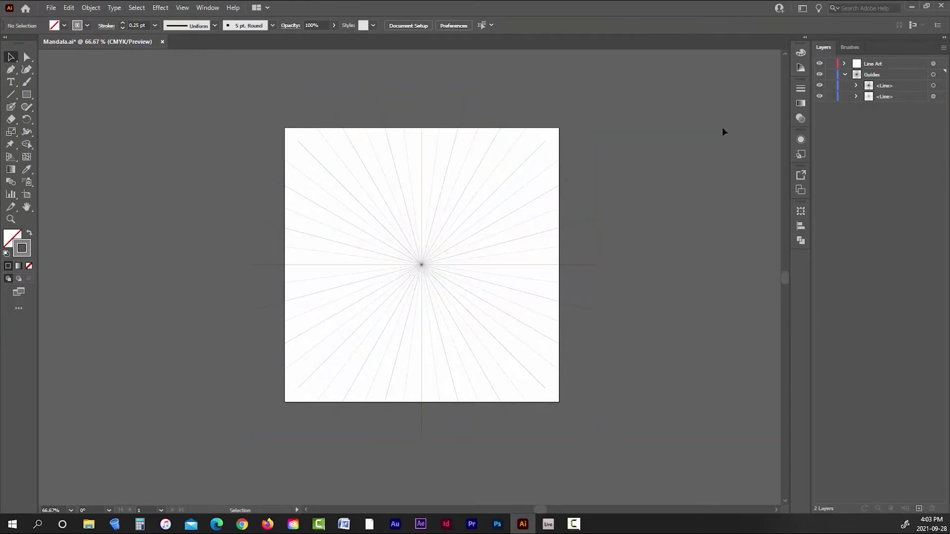
scroll(462, 134, "up", 2)
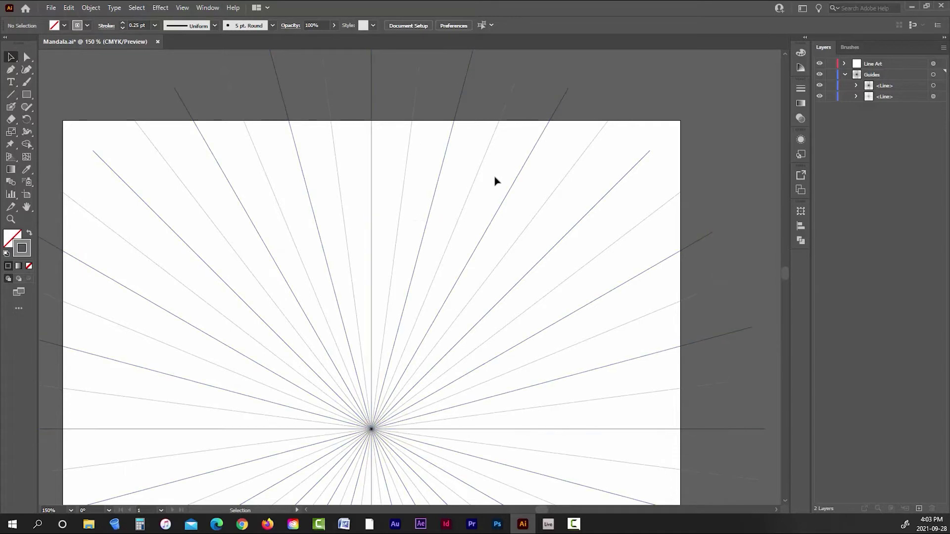
left_click(820, 97)
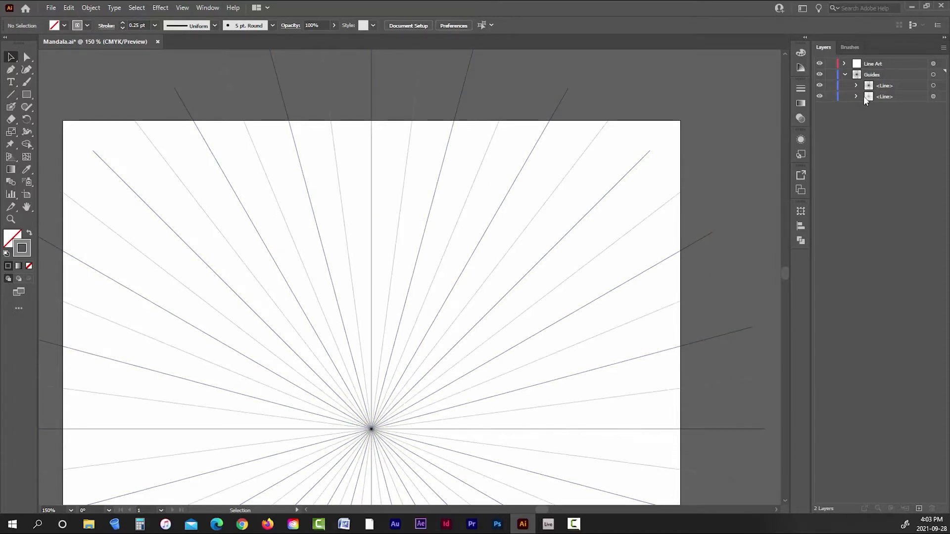
left_click(934, 97)
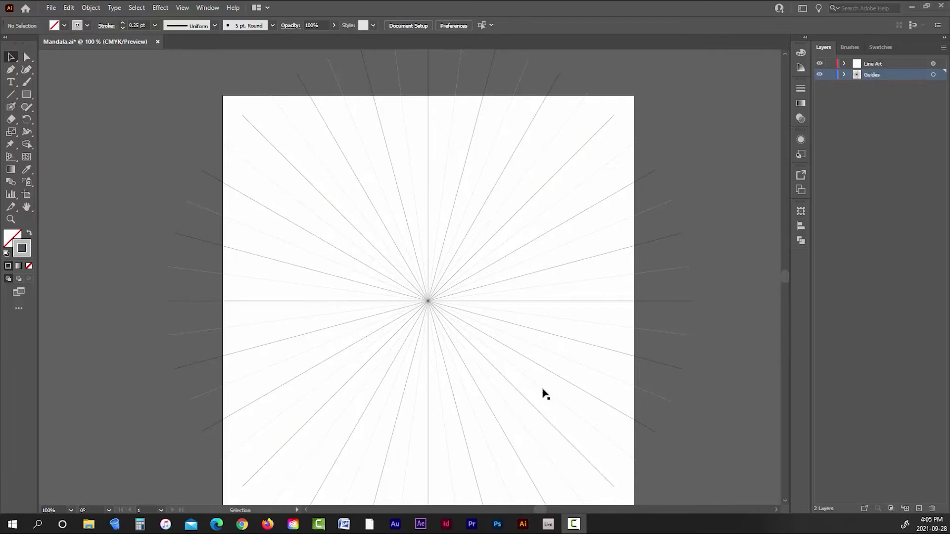
Step: Draw a circle about 2.33 inches in diameter on the Guides layer and center it on the artboard
left_click(872, 73)
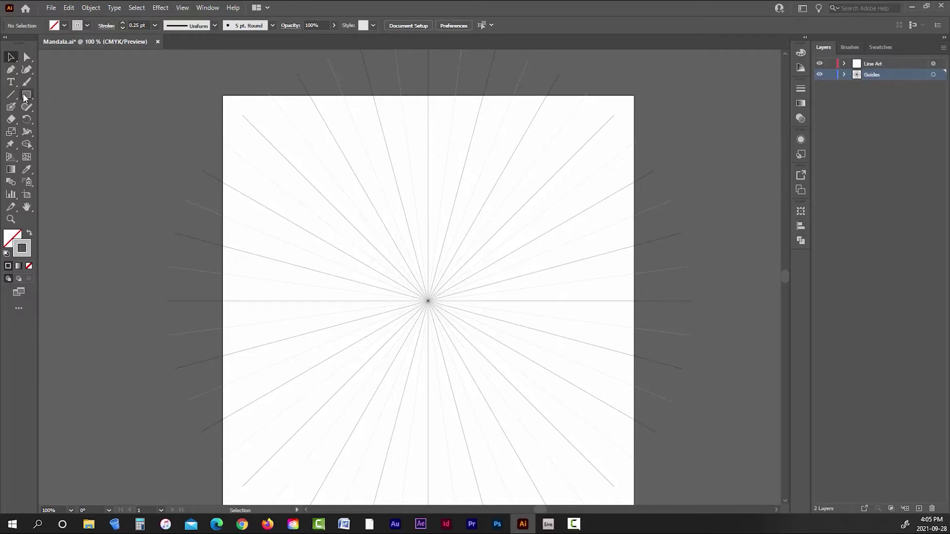
left_click_drag(25, 98, 54, 118)
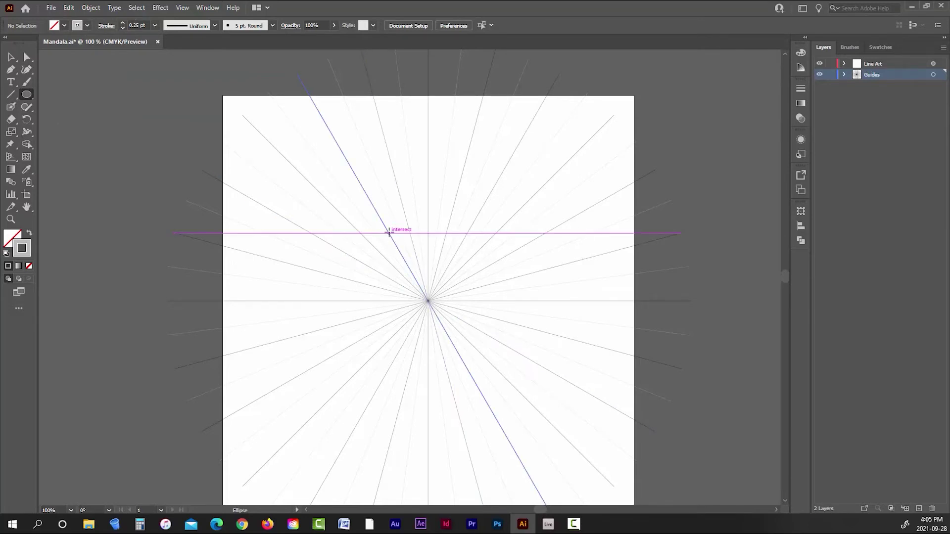
left_click_drag(389, 232, 473, 346)
left_click(490, 25)
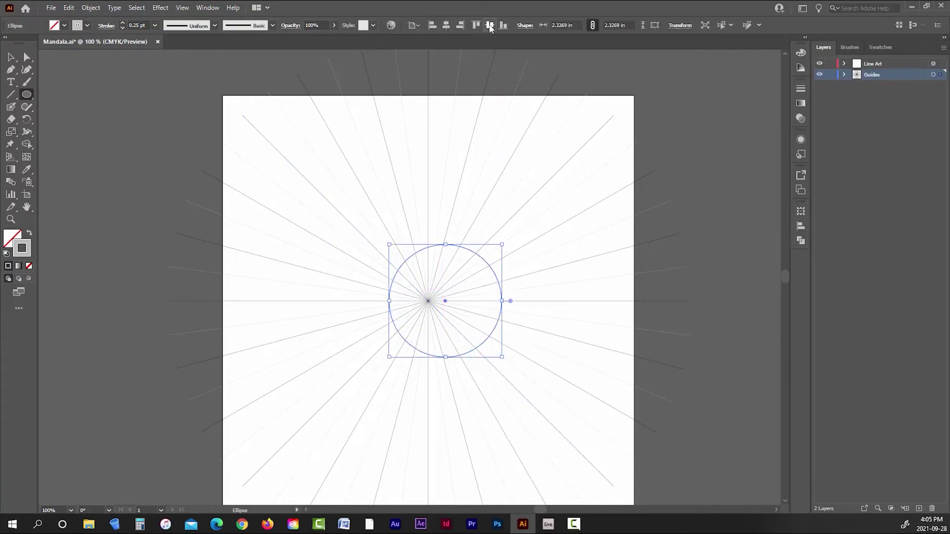
left_click(446, 25)
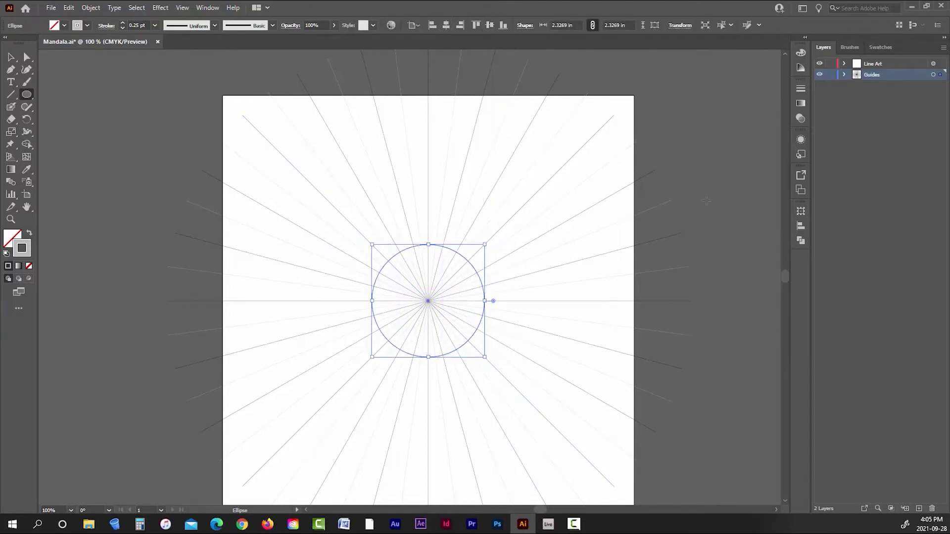
left_click(706, 201)
left_click(500, 302)
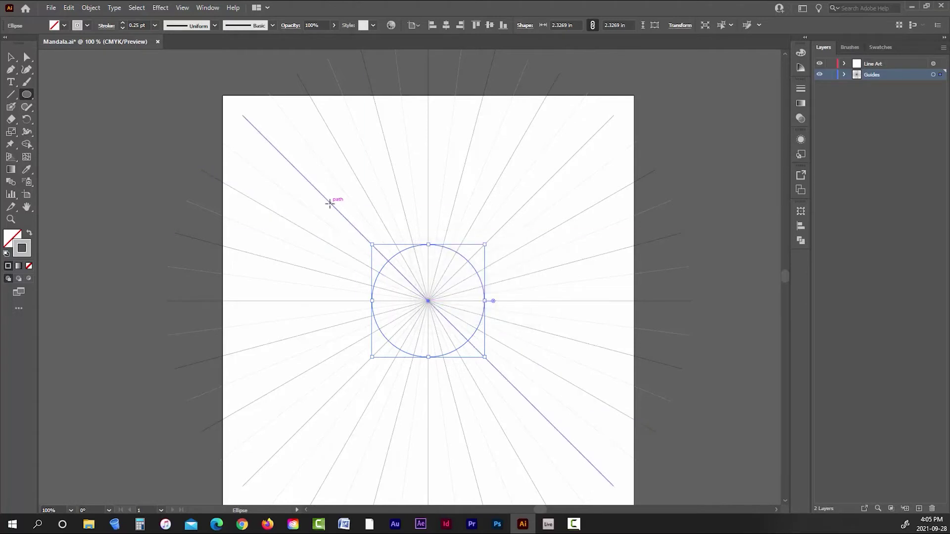
Step: Draw two larger concentric guide circles, about 4.04 and 6.11 inches in diameter, and center the largest on the artboard
mouse_move(330, 202)
left_mouse_down()
mouse_move(424, 350)
mouse_move(502, 425)
mouse_move(484, 399)
left_mouse_up()
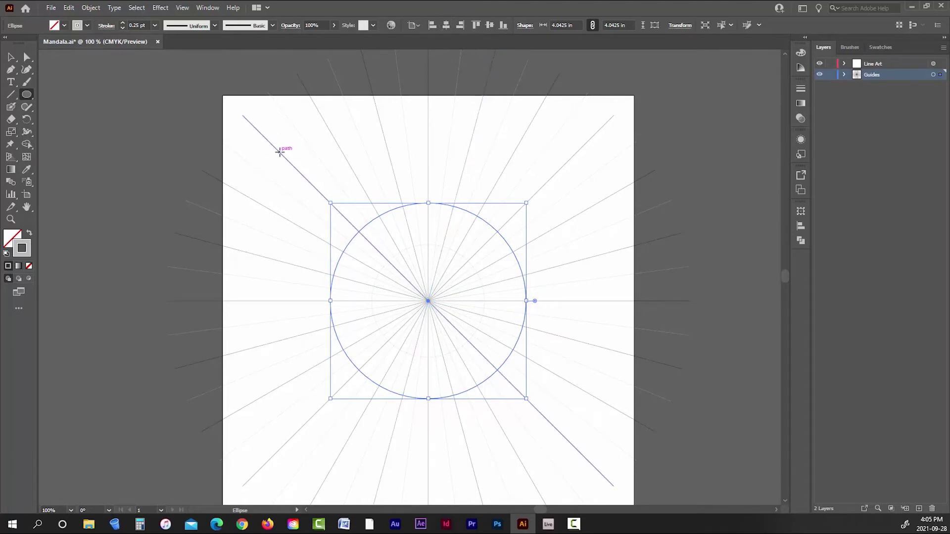
left_click_drag(280, 152, 545, 449)
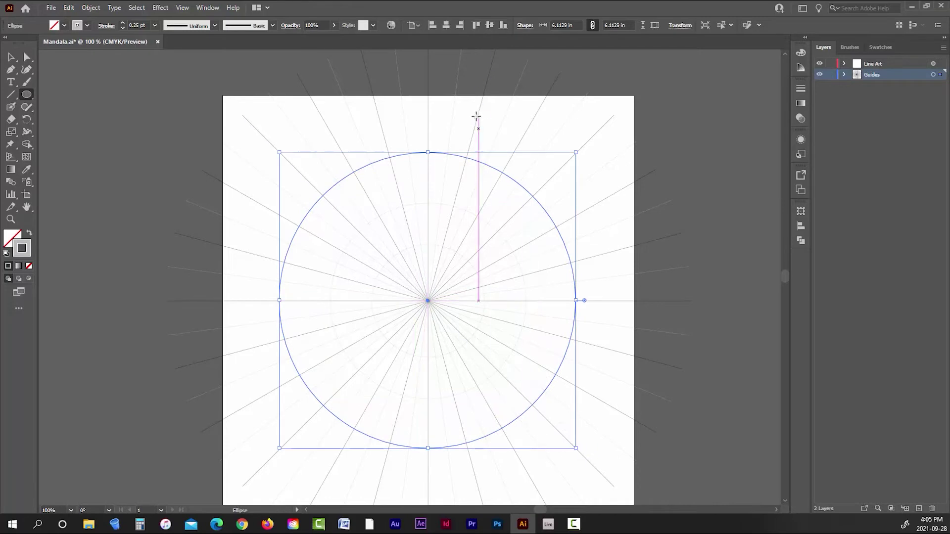
left_click(487, 25)
left_click(446, 25)
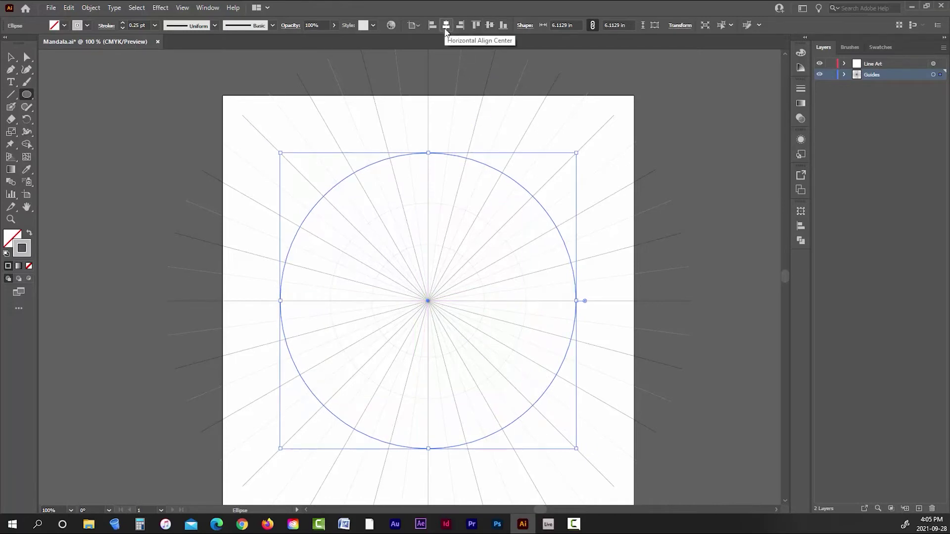
Step: Lock the Guides layer and check the circles and lines up close
left_click(832, 76)
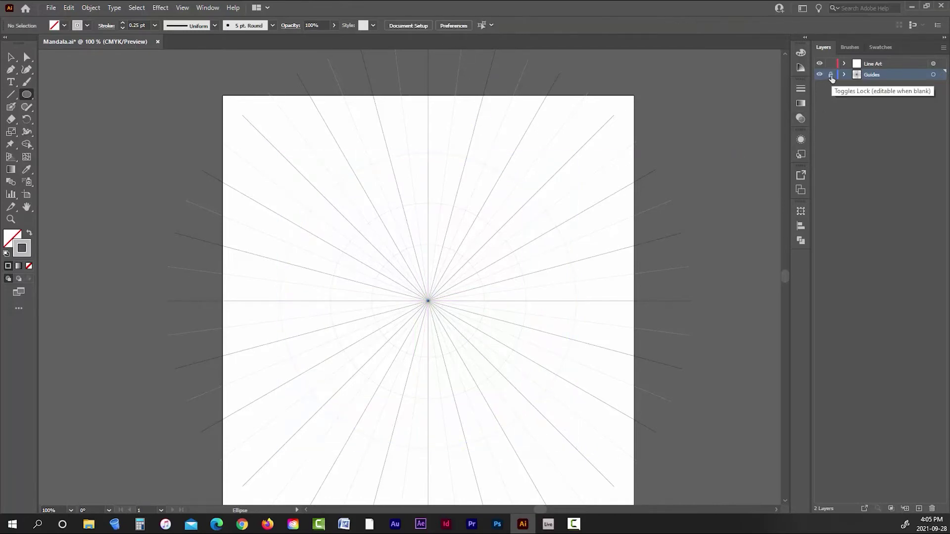
scroll(488, 254, "up", 2)
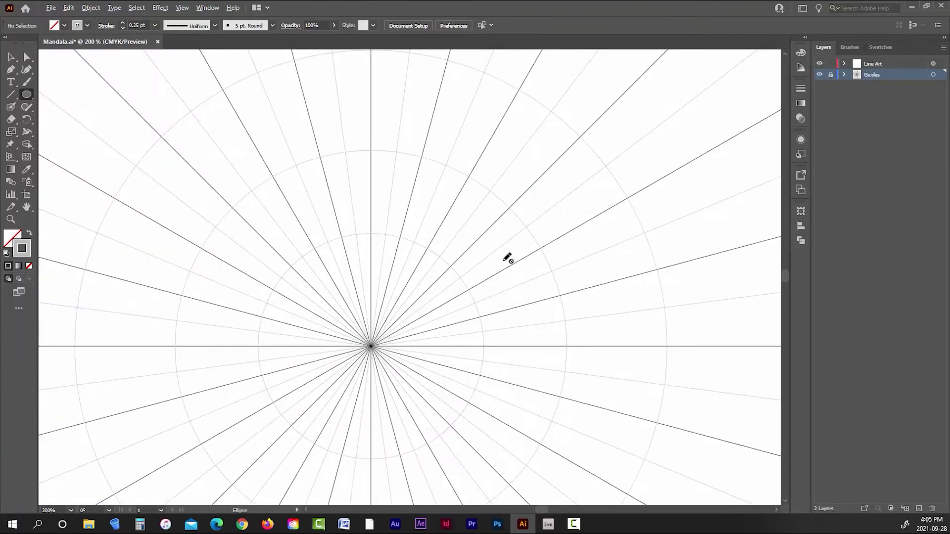
scroll(529, 249, "down", 1)
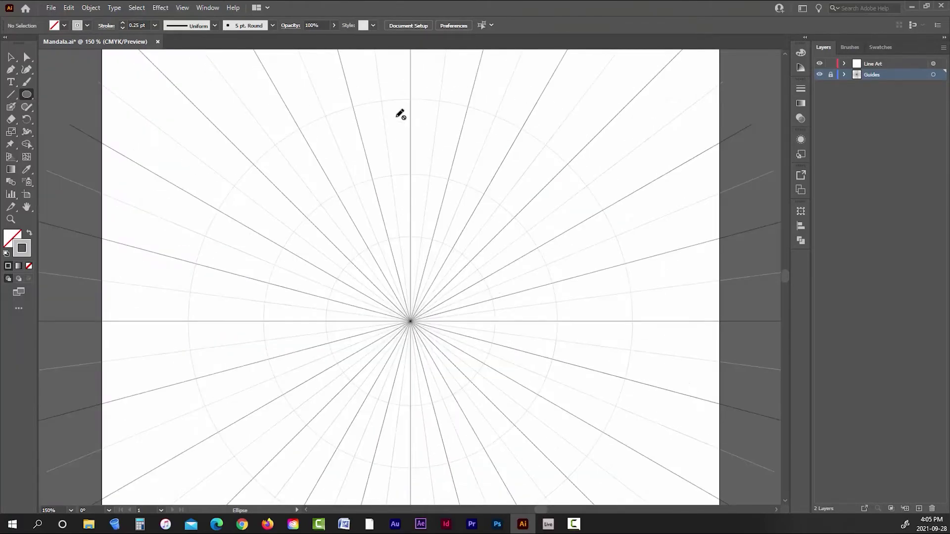
scroll(569, 246, "down", 1)
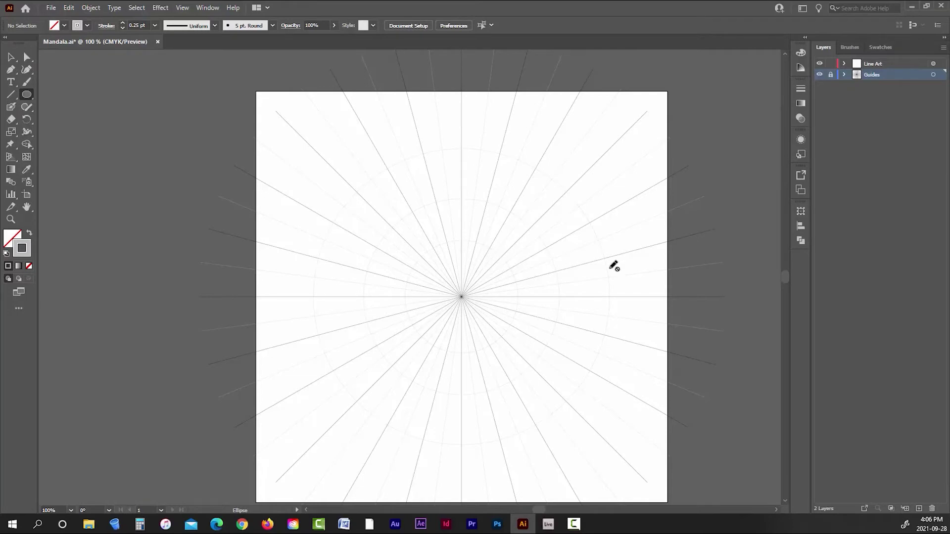
Step: Give the Paintbrush a black 0.75 pt stroke and make the Line Art layer active
left_click(845, 64)
key("b")
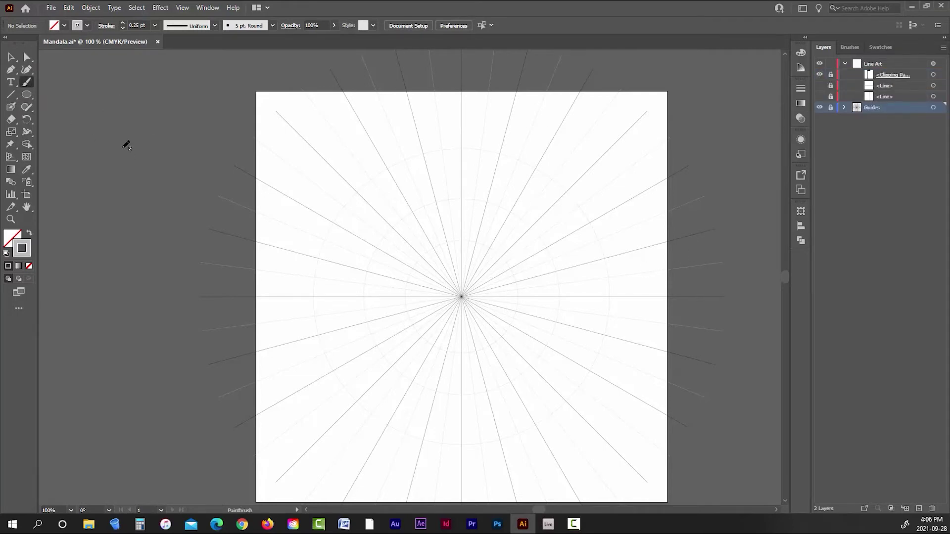
left_click(88, 26)
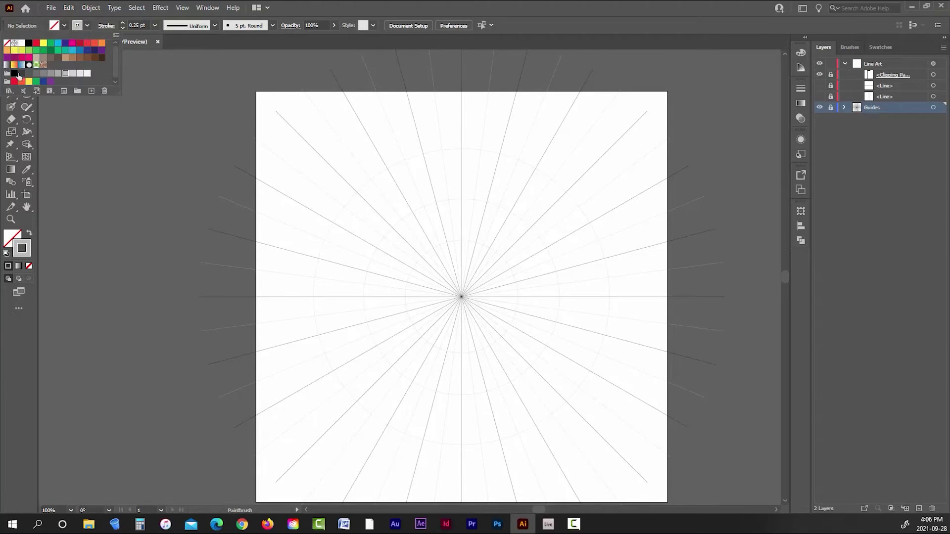
left_click(122, 23)
scroll(546, 241, "up", 2)
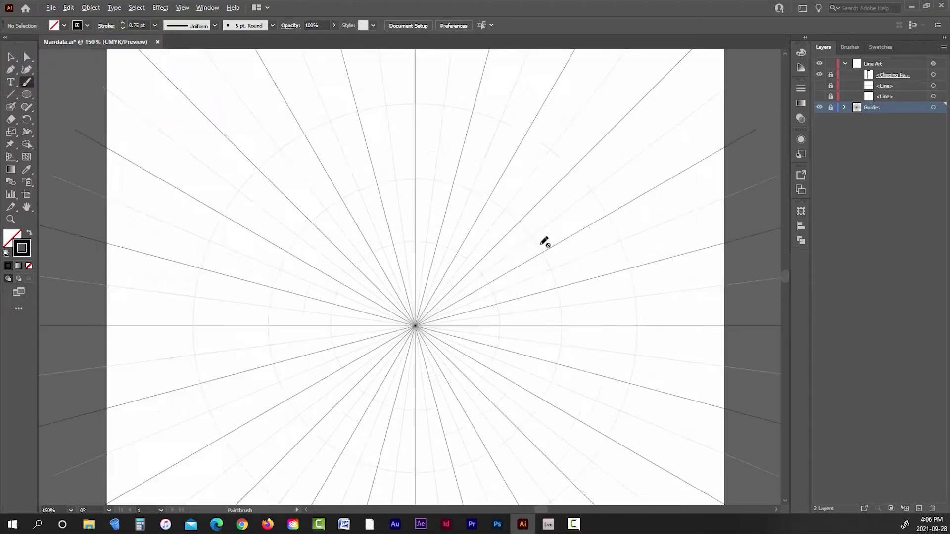
left_click(867, 64)
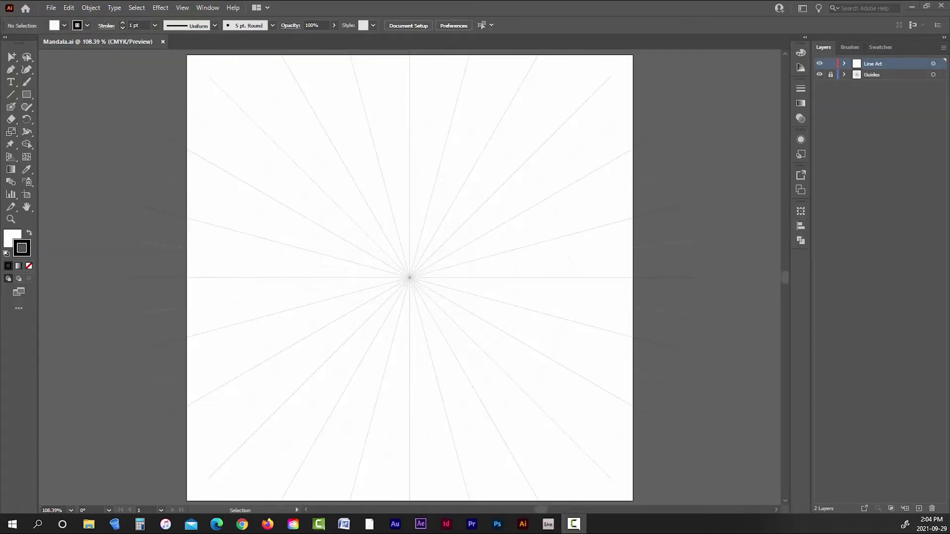
Step: Show the document's brushes and load the Artistic_Calligraphic brush library
left_click(849, 48)
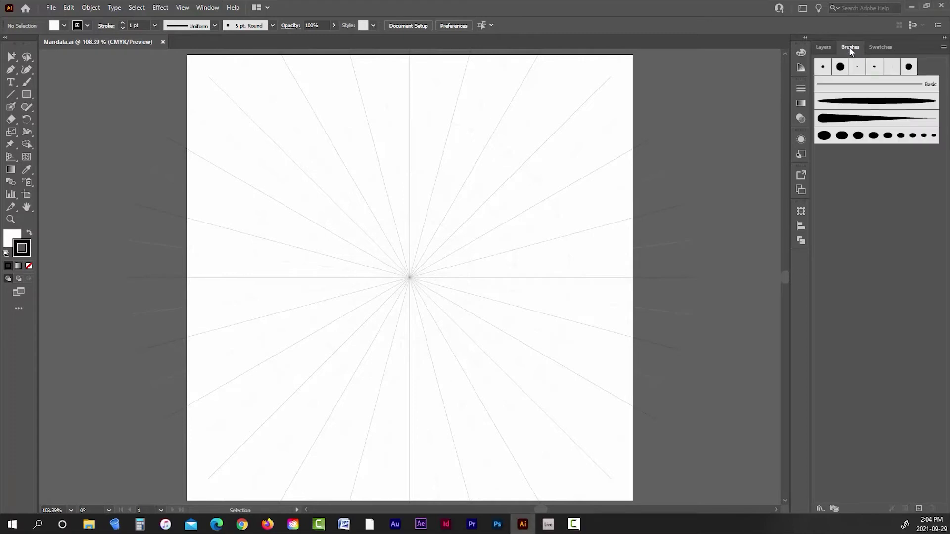
left_click(943, 49)
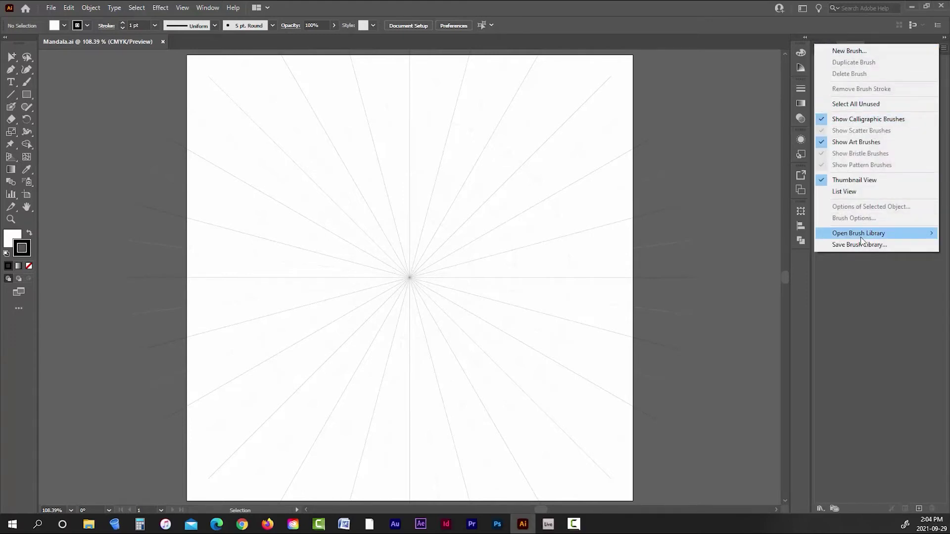
mouse_move(860, 236)
mouse_move(751, 245)
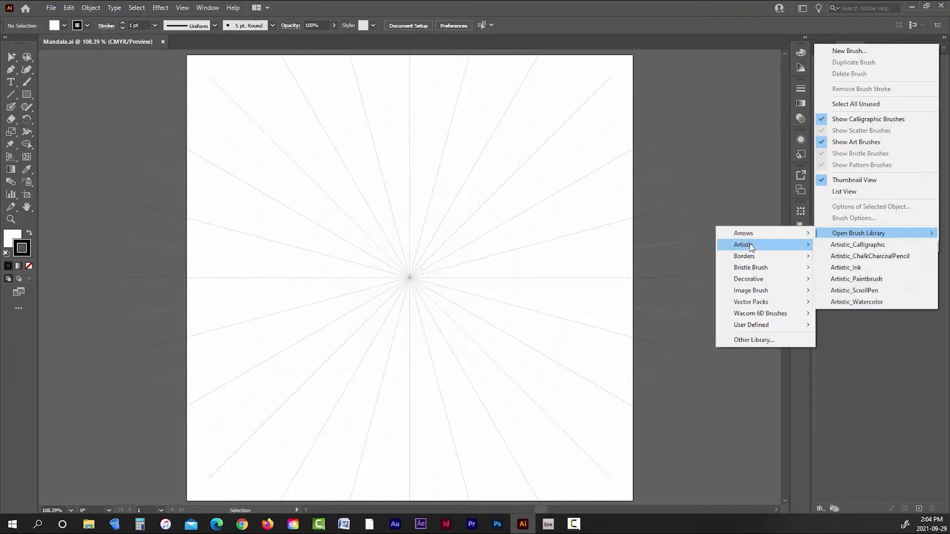
left_click(858, 246)
Step: Paint a hook-shaped stroke just right of the vertical guide, across the middle guide circle, with the single-tapered art brush
left_click(27, 81)
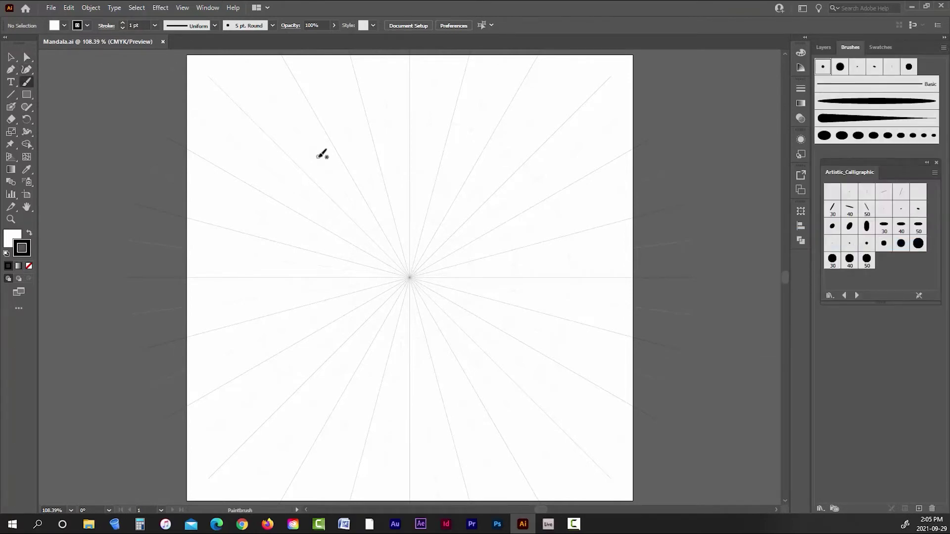
left_click(864, 117)
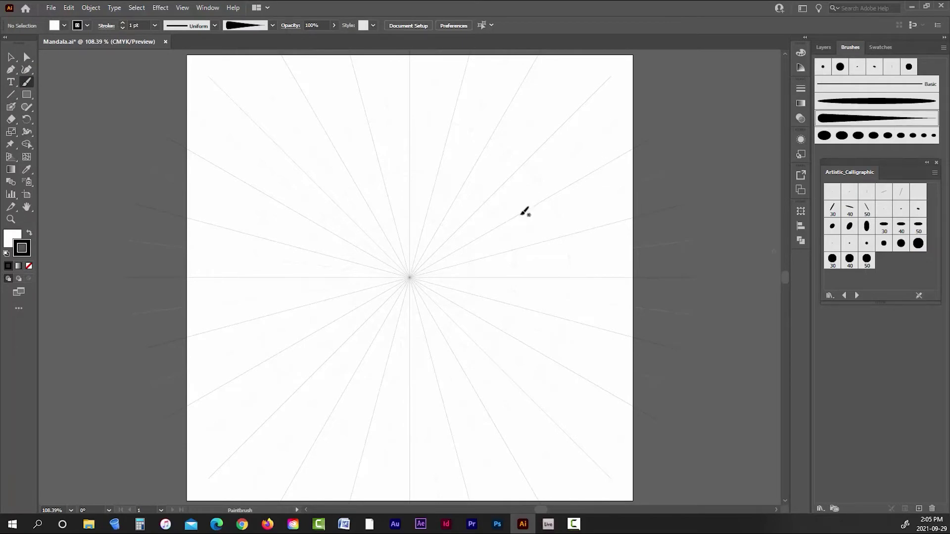
scroll(453, 183, "up", 3)
scroll(463, 262, "down", 1)
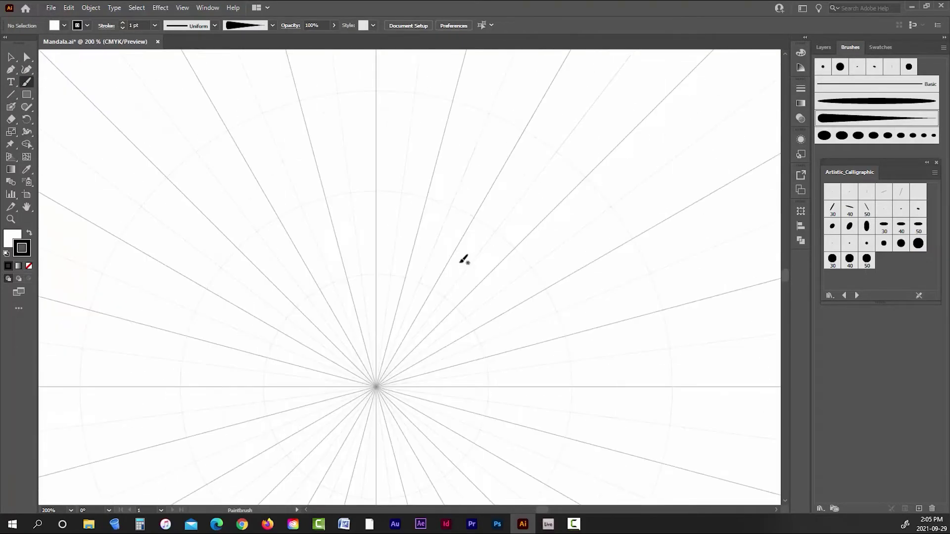
left_click_drag(385, 175, 400, 235)
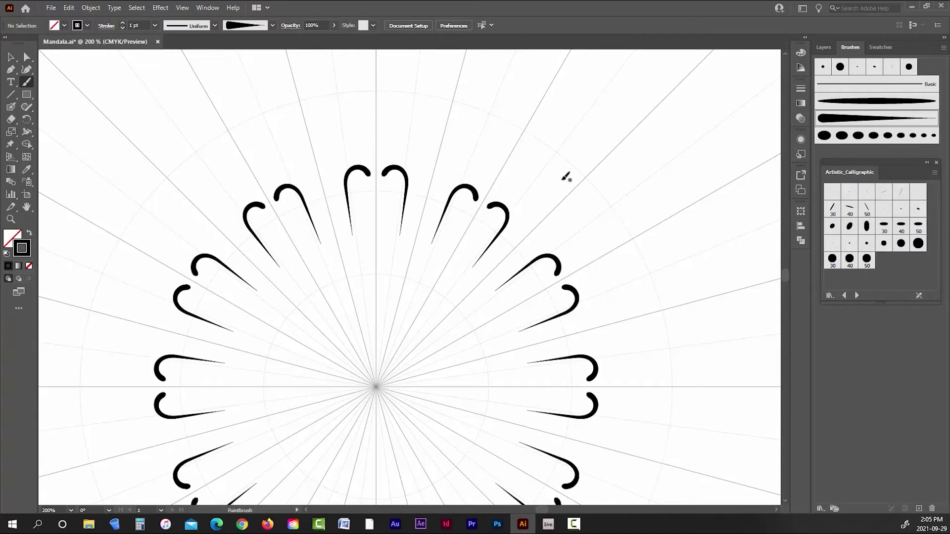
Step: Select the original hook stroke and try the Basic, double-tapered, dotted and round brushes on it
key("v")
left_click(407, 181)
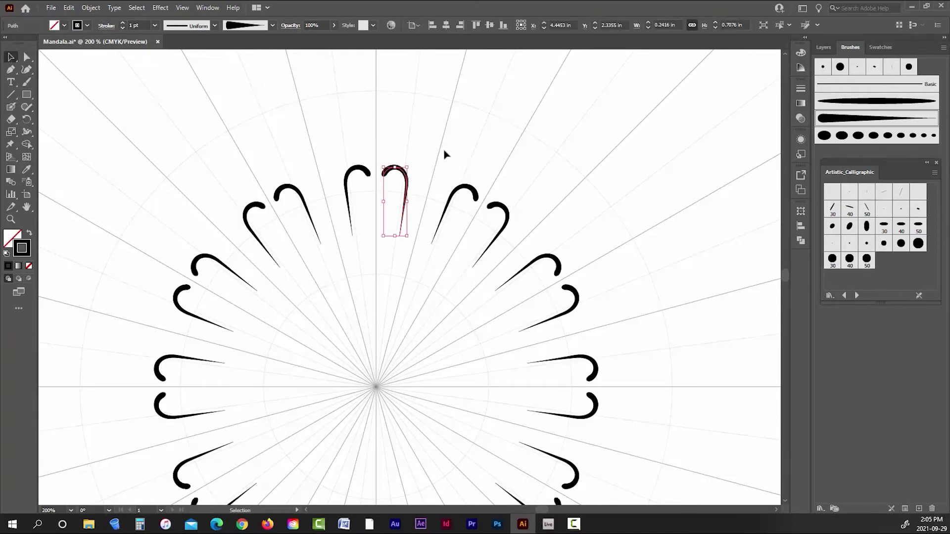
left_click(272, 25)
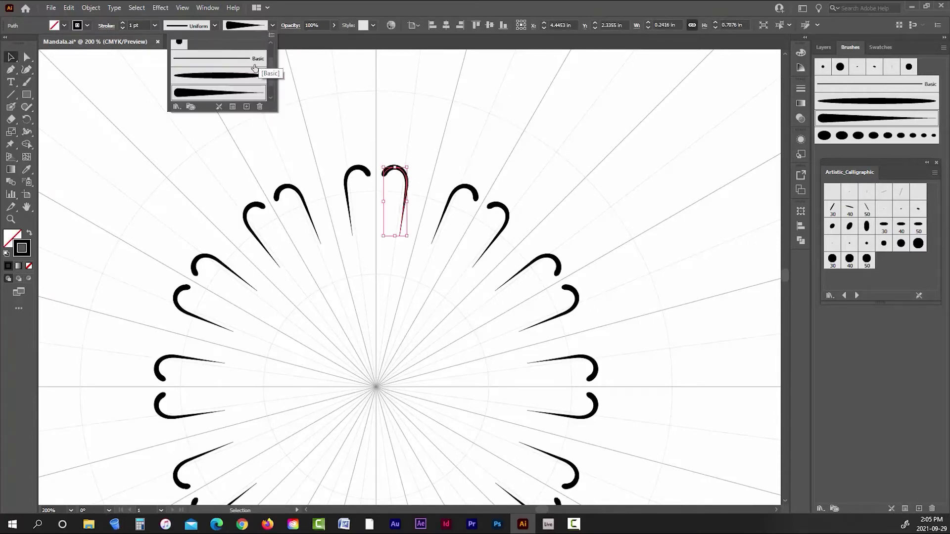
left_click(244, 80)
scroll(232, 84, "down", 1)
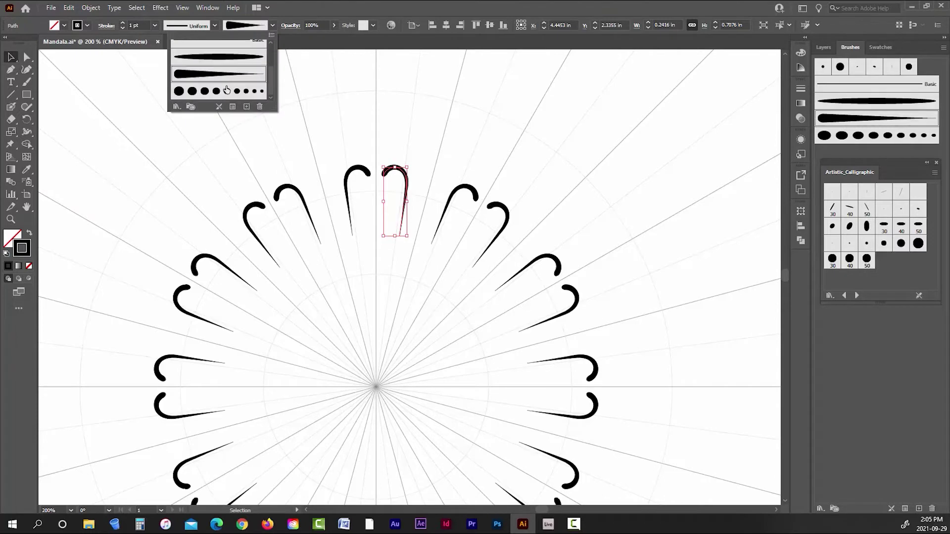
left_click(232, 91)
left_click(232, 77)
scroll(232, 82, "up", 1)
left_click(180, 48)
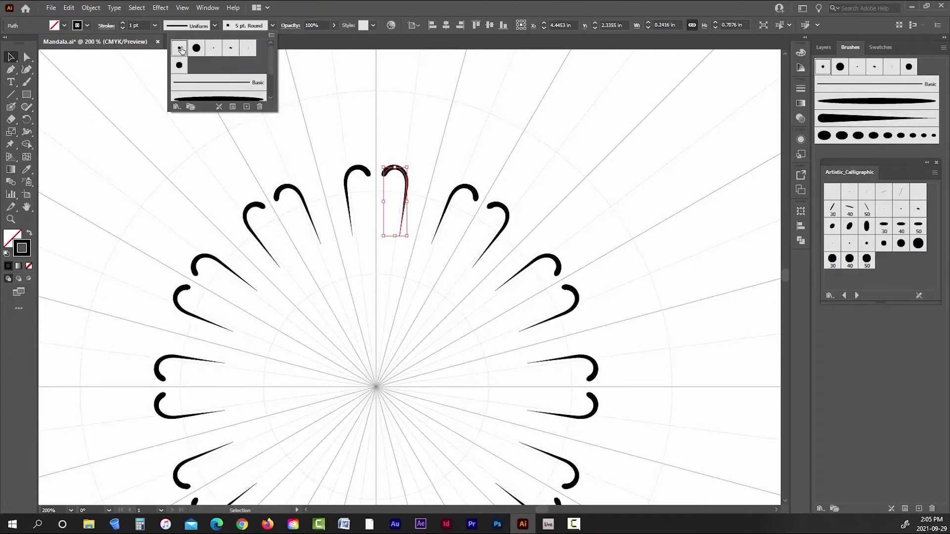
left_click(196, 48)
scroll(212, 82, "down", 1)
left_click(216, 74)
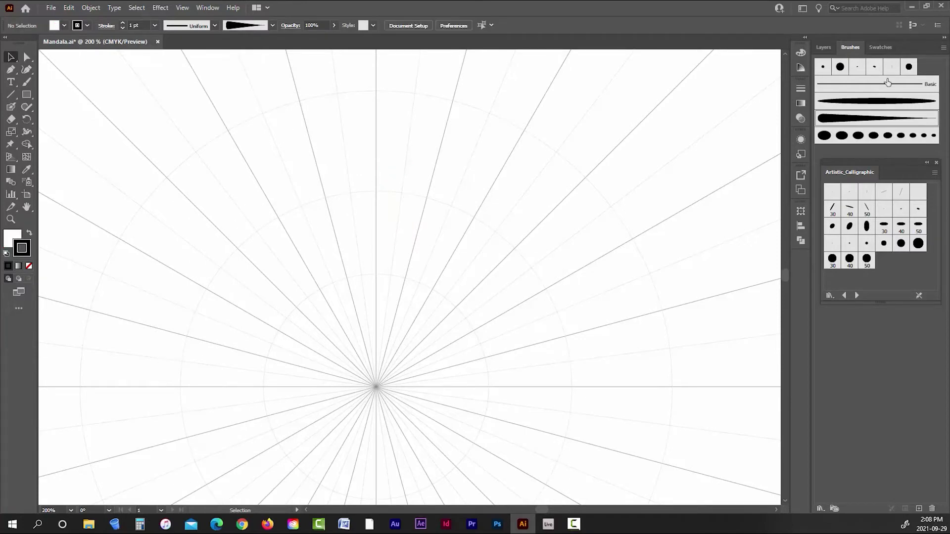
Step: Try two ellipses with no fill near the vertical guide above the center, undoing each one
left_click(26, 91)
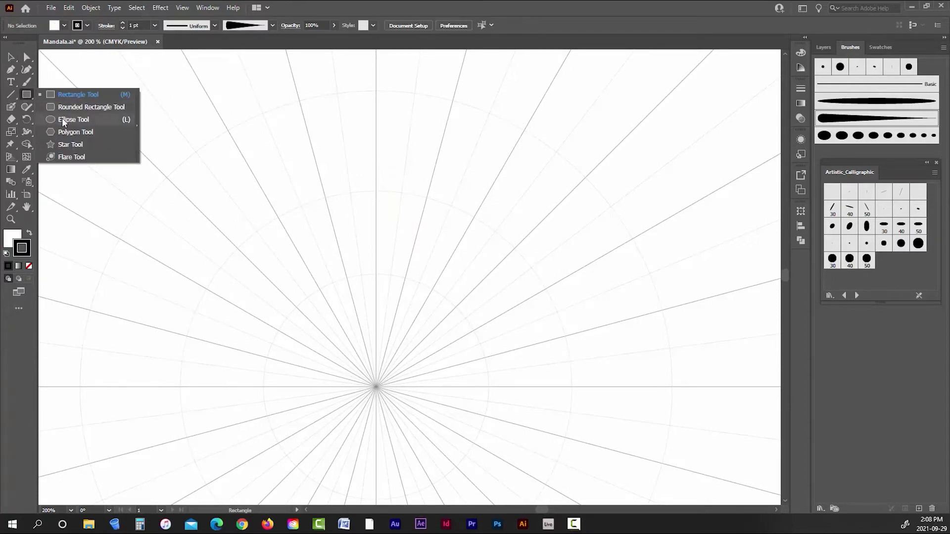
left_click(69, 116)
left_click(64, 26)
left_click(7, 43)
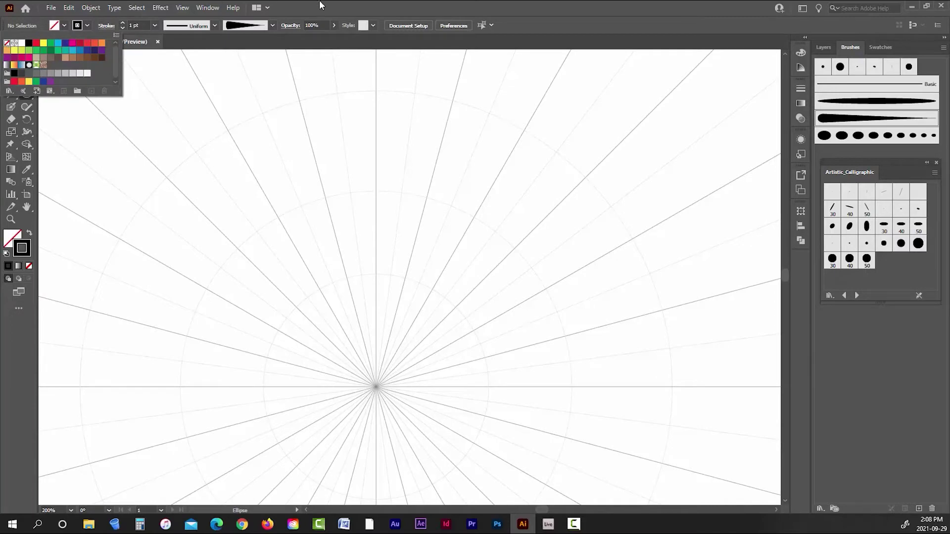
left_click_drag(366, 207, 389, 258)
key("ctrl+z")
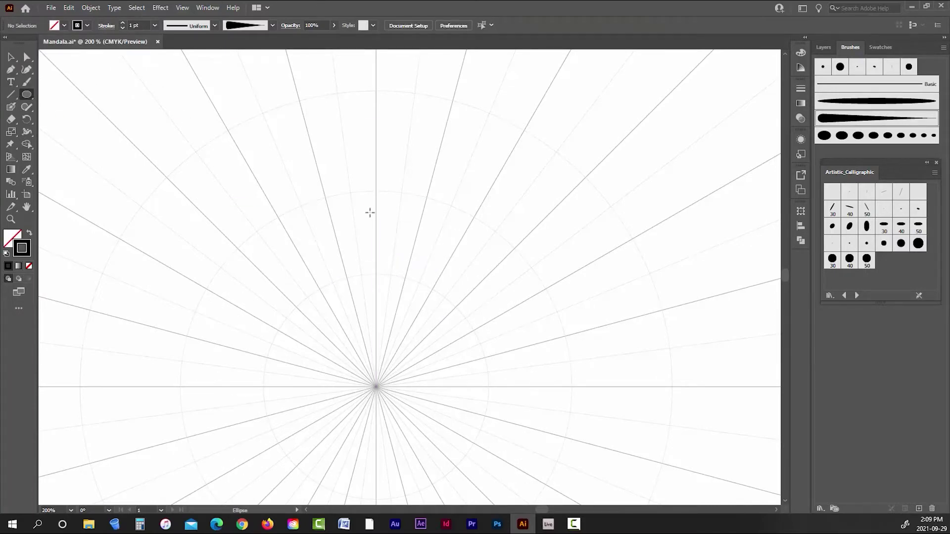
left_click_drag(370, 213, 421, 154)
key("ctrl+z")
Step: Draw an ellipse about 0.33 by 0.63 inches on the vertical guide just above the center and thicken its stroke
mouse_move(364, 304)
left_mouse_down()
mouse_move(419, 366)
mouse_move(407, 352)
mouse_move(401, 375)
mouse_move(396, 364)
left_mouse_up()
left_click(122, 23)
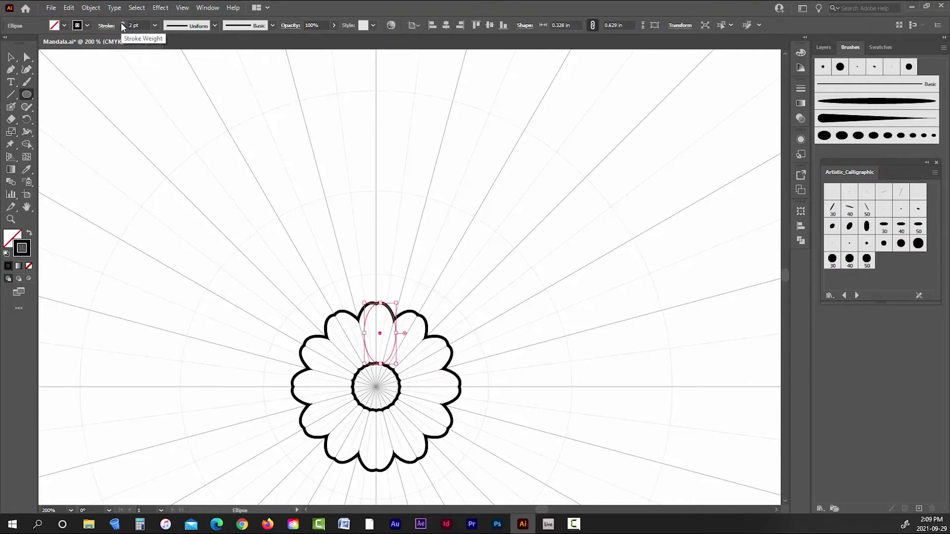
left_click(122, 24)
left_click(122, 24)
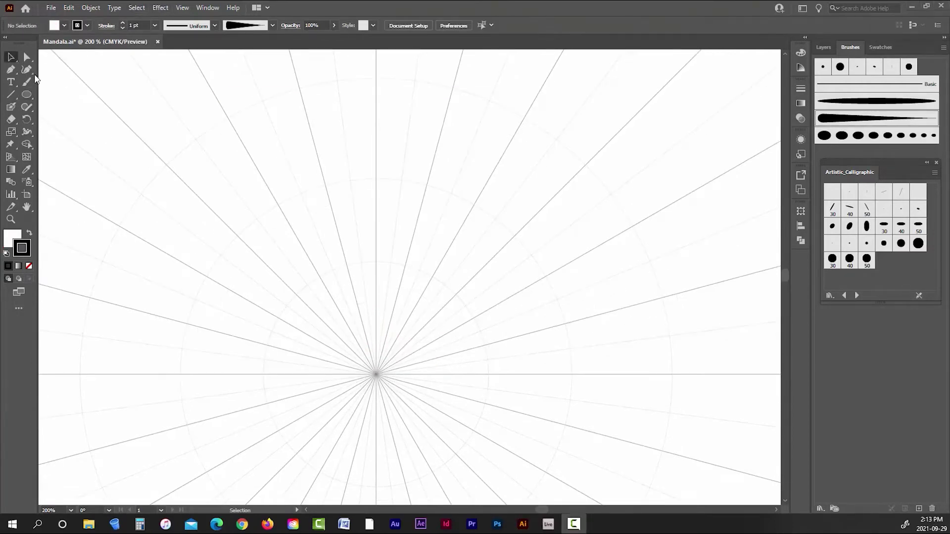
Step: Paint a curved petal stroke above the center, inside the smallest guide circle, with the double-tapered art brush
left_click(26, 81)
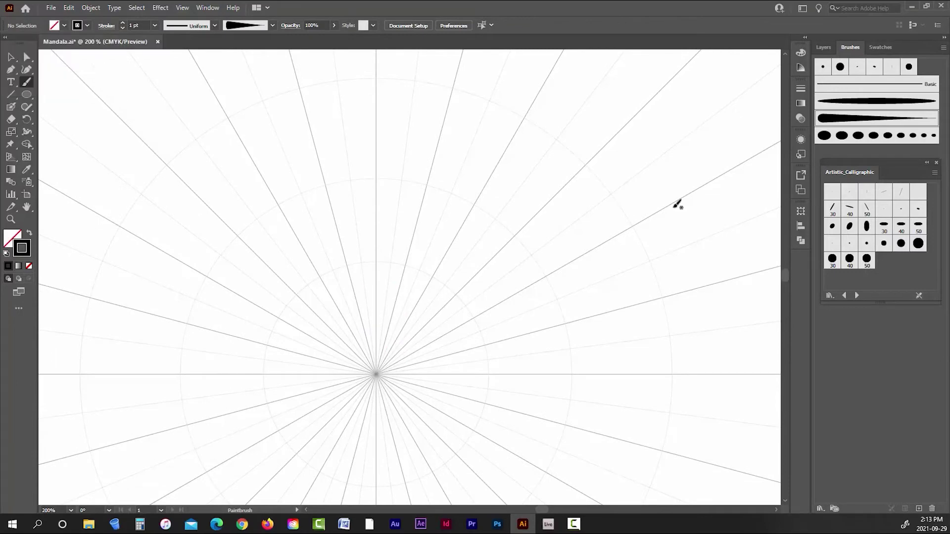
left_click(870, 102)
mouse_move(388, 305)
left_mouse_down()
mouse_move(391, 282)
mouse_move(413, 303)
left_mouse_up()
Step: Thicken the petal stroke and tighten the petal ring toward the center
key("v")
left_click(391, 287)
left_click(123, 23)
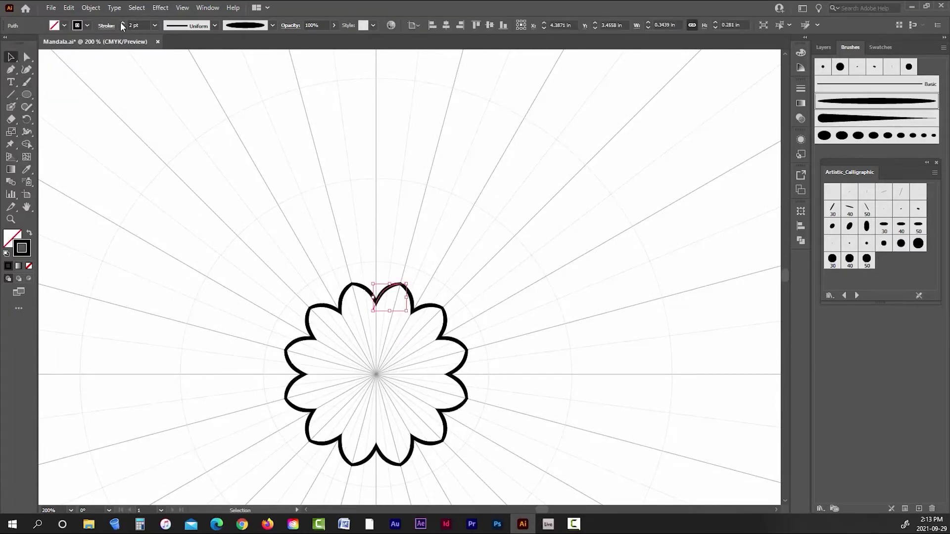
left_click(122, 23)
mouse_move(407, 297)
left_mouse_down()
mouse_move(419, 317)
mouse_move(388, 292)
left_mouse_up()
left_click(65, 280)
Step: Paint a short outward-curving leaf stroke in the valley between two petals and set its weight to 3 pt
key("b")
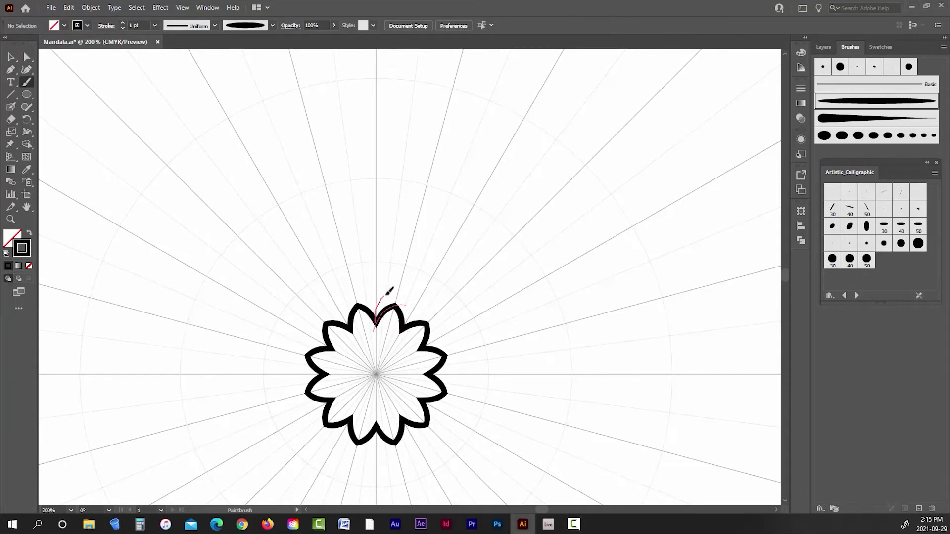
key("v")
left_click(122, 23)
left_click(122, 23)
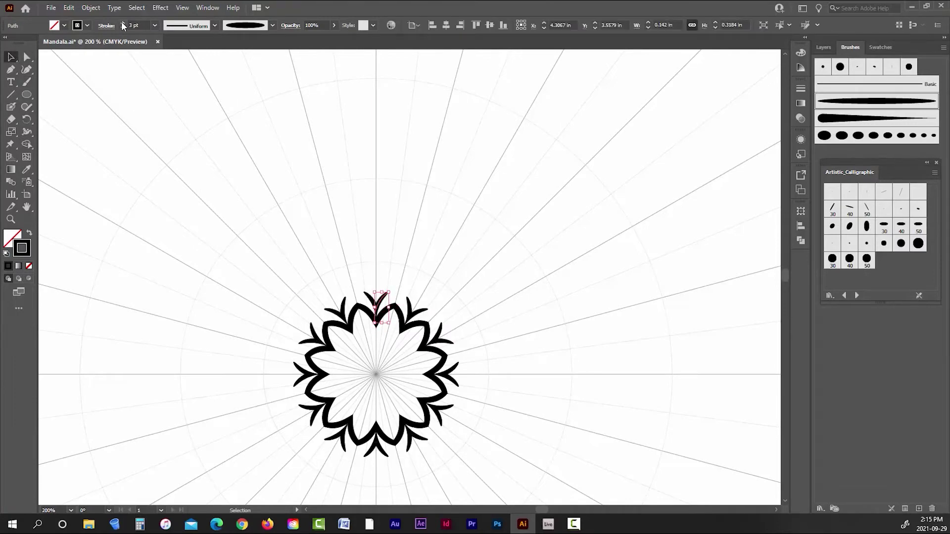
left_click(27, 82)
left_click(10, 57)
left_click(60, 70)
Step: Paint further leaf strokes on the sprig between the petals, including one along the vertical guide, undoing any misplaced stroke
left_click(27, 82)
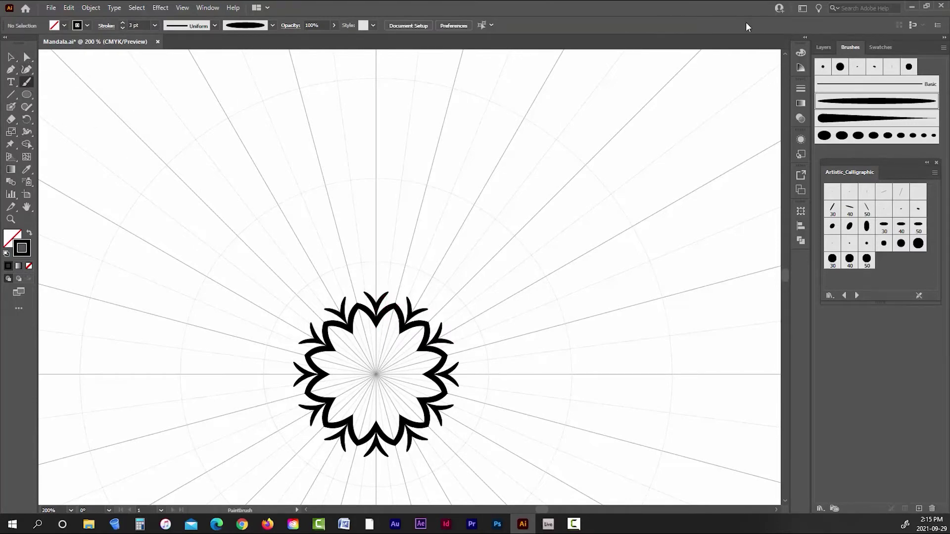
left_click_drag(381, 305, 376, 284)
key("ctrl+z")
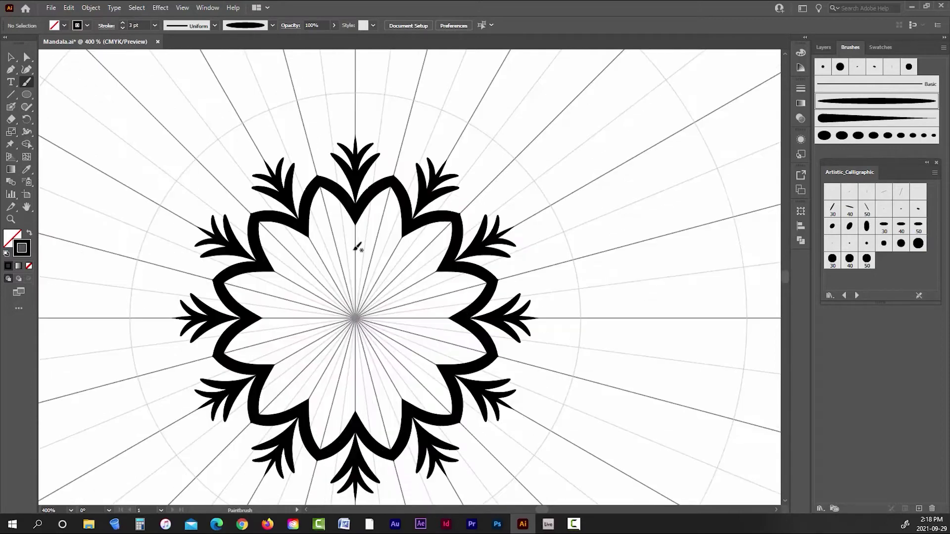
Step: Paint a small petal curve inside the flower near the center and set its stroke weight to 6 pt
left_click_drag(357, 248, 389, 324)
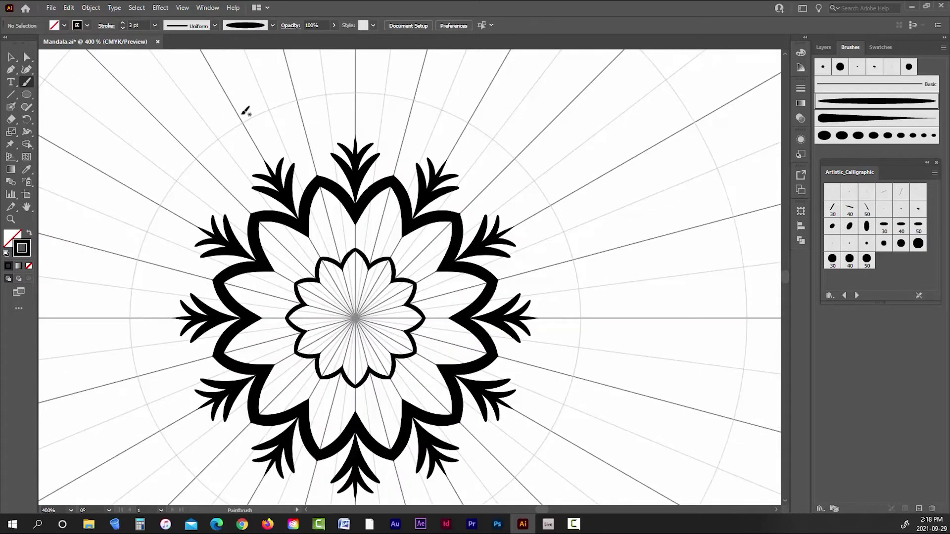
key("v")
left_click(360, 253)
left_click(123, 23)
left_click(123, 23)
left_click(123, 24)
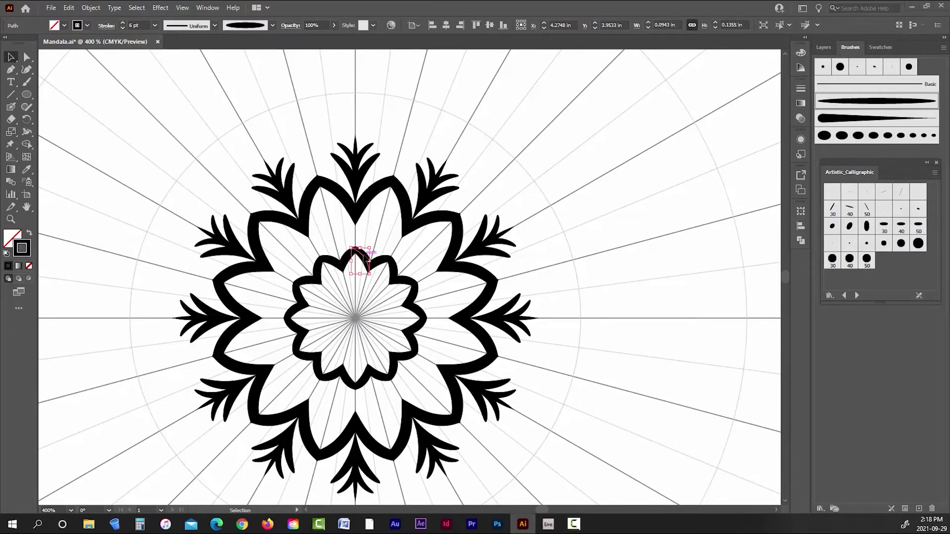
left_click(59, 134)
Step: Paint a single-tapered 5 pt spike from the outer petals' valley down to the inner petal tip, and select it
left_click(26, 82)
left_click(838, 119)
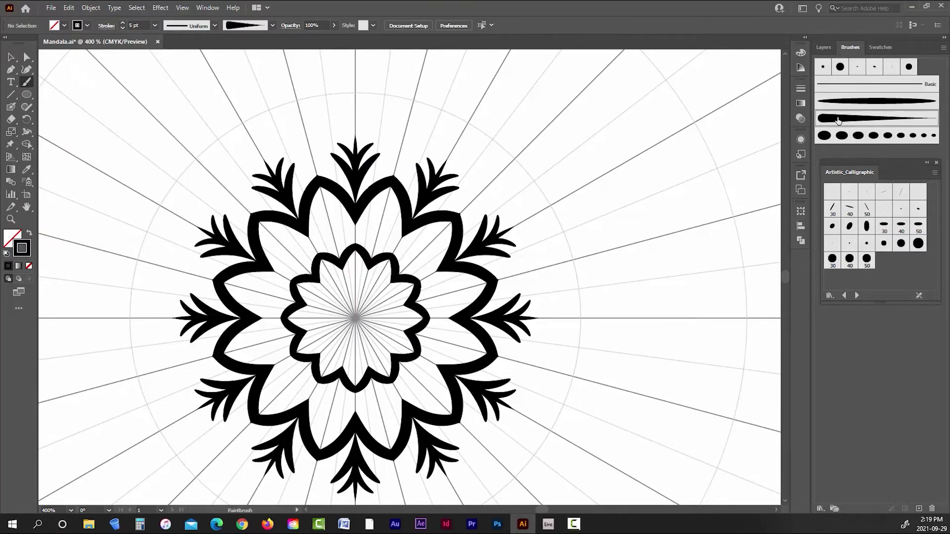
left_click_drag(360, 209, 356, 244)
key("ctrl+z")
left_click(11, 57)
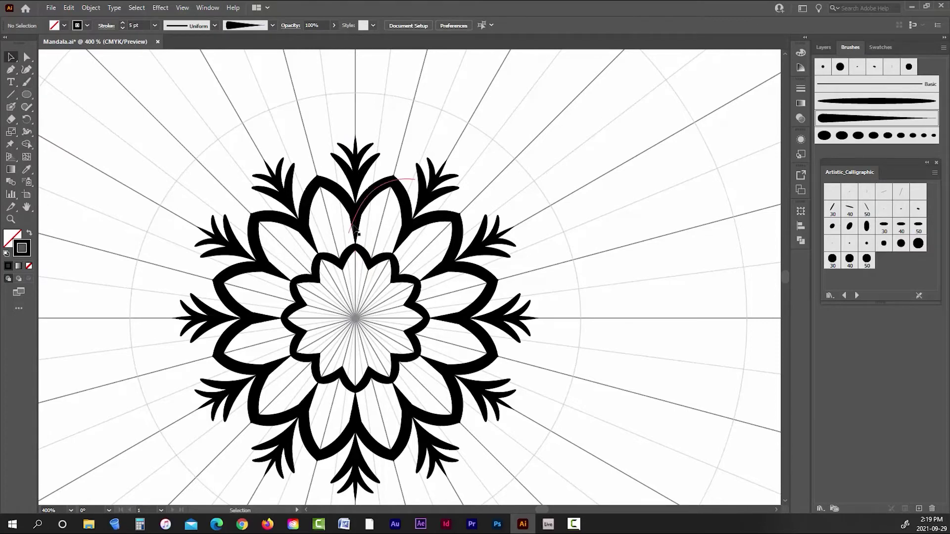
left_click(356, 224)
Step: Try the double-tapered art brush with a 2 pt weight on the selected spike
left_click(273, 25)
left_click(255, 48)
left_click(241, 65)
scroll(219, 89, "up", 2)
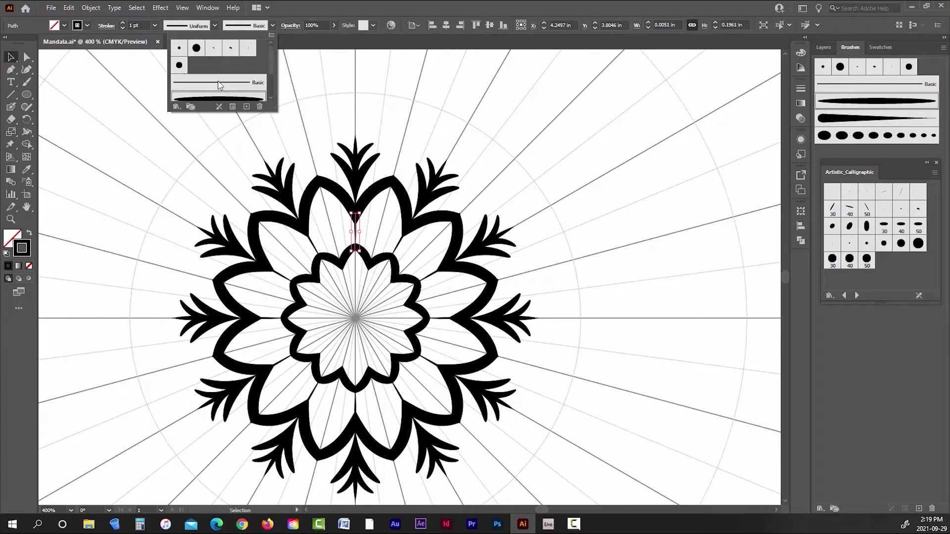
left_click(330, 7)
left_click(123, 23)
left_click(124, 23)
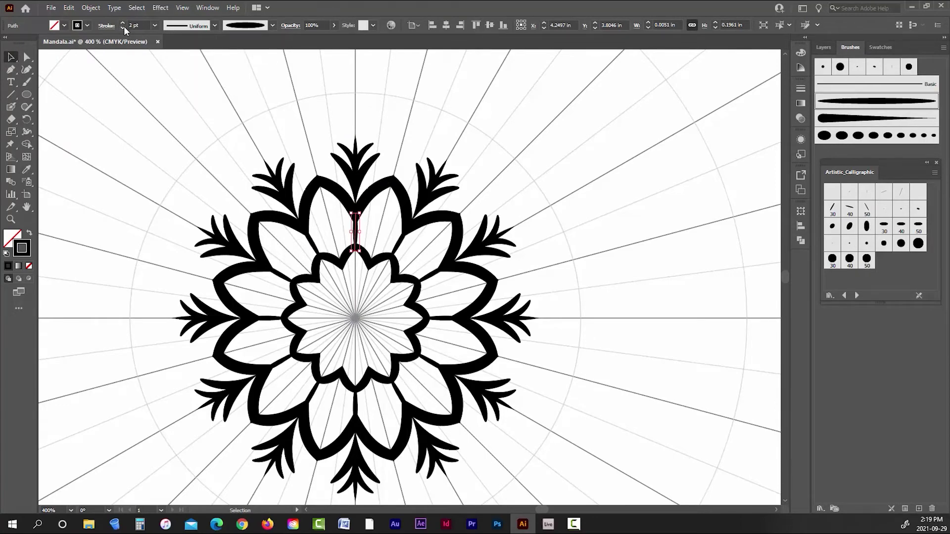
Step: Apply the single-tapered art brush to the spike at 3 pt, deselect it and return to the Paintbrush
left_click(272, 26)
left_click(218, 80)
left_click(122, 22)
left_click(122, 22)
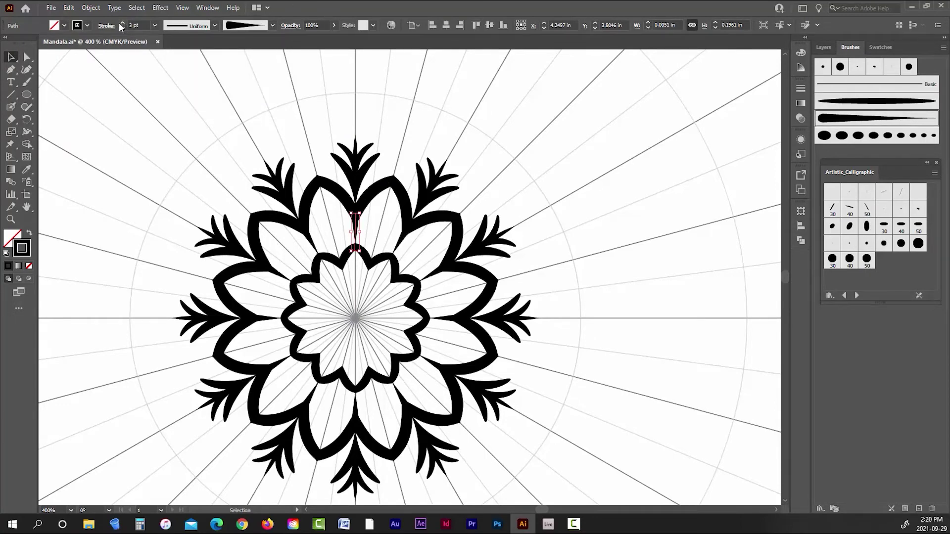
left_click(75, 83)
key("b")
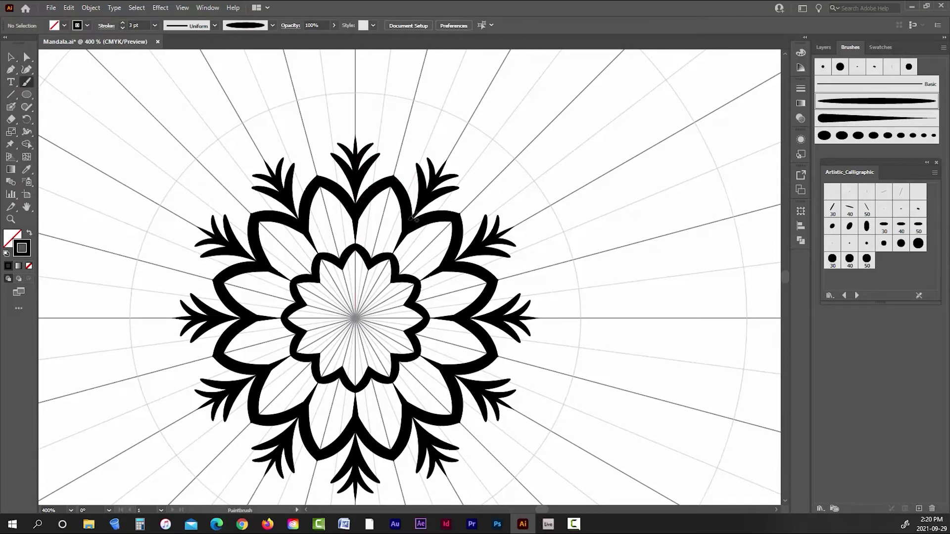
Step: Paint a small 3 pt double-tapered curve inside the outer petal beside the vertical axis, and shift it slightly outward
mouse_move(383, 214)
left_mouse_down()
mouse_move(374, 240)
mouse_move(385, 214)
left_mouse_up()
key("ctrl+z")
key("v")
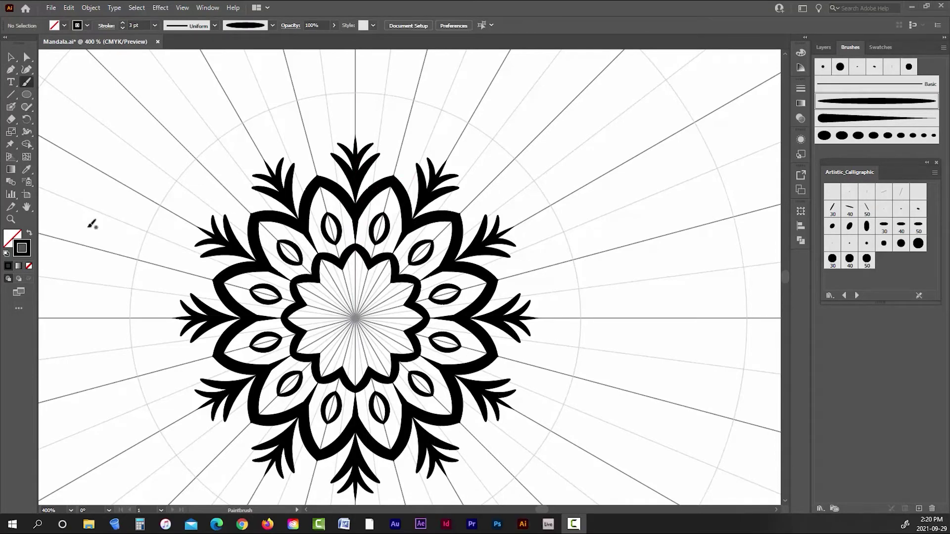
left_click(385, 224)
left_click(558, 294)
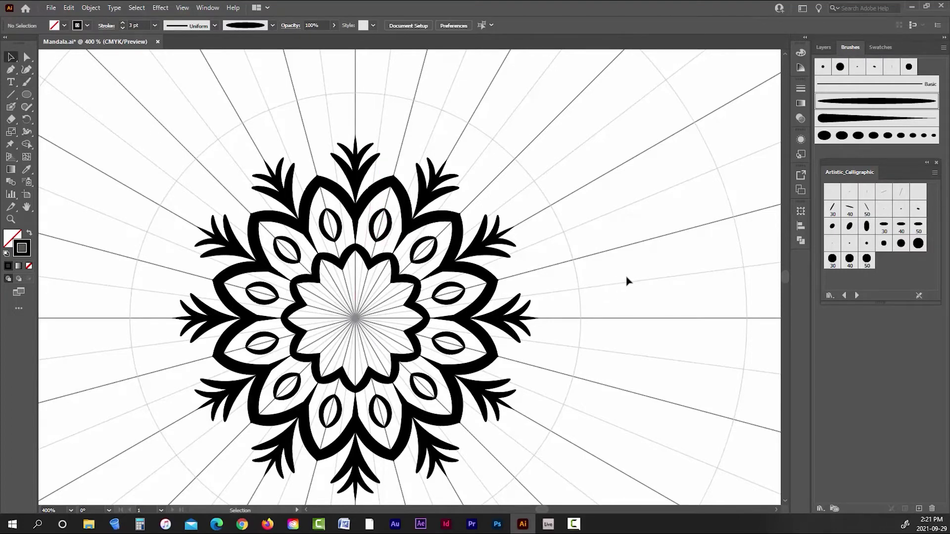
Step: Draw a narrow ellipse about 0.037 by 0.165 in with a 1 pt stroke on the vertical axis inside the inner petal
left_click(27, 94)
left_click_drag(351, 270, 358, 300)
key("v")
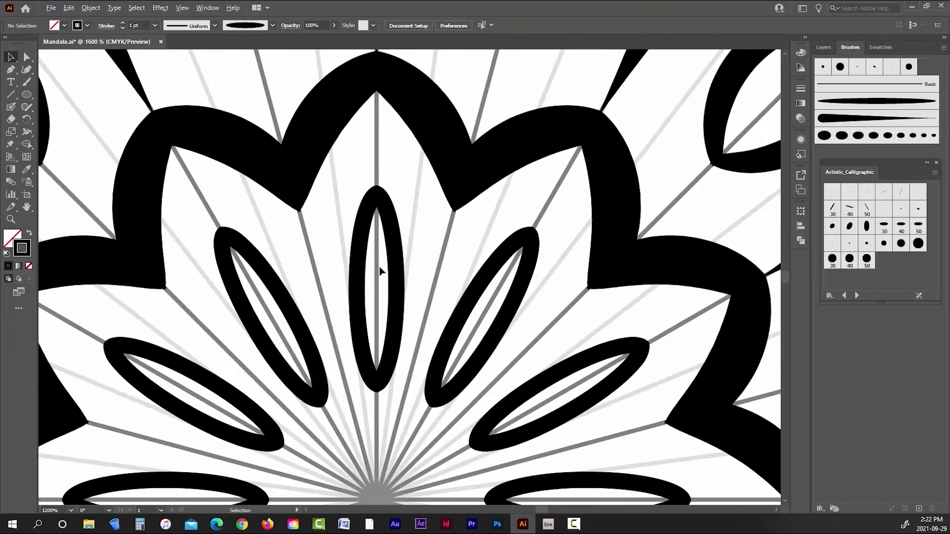
left_click_drag(399, 258, 398, 242)
mouse_move(399, 275)
left_mouse_down()
mouse_move(407, 275)
mouse_move(399, 275)
left_mouse_up()
key("ctrl+minus")
key("ctrl+minus")
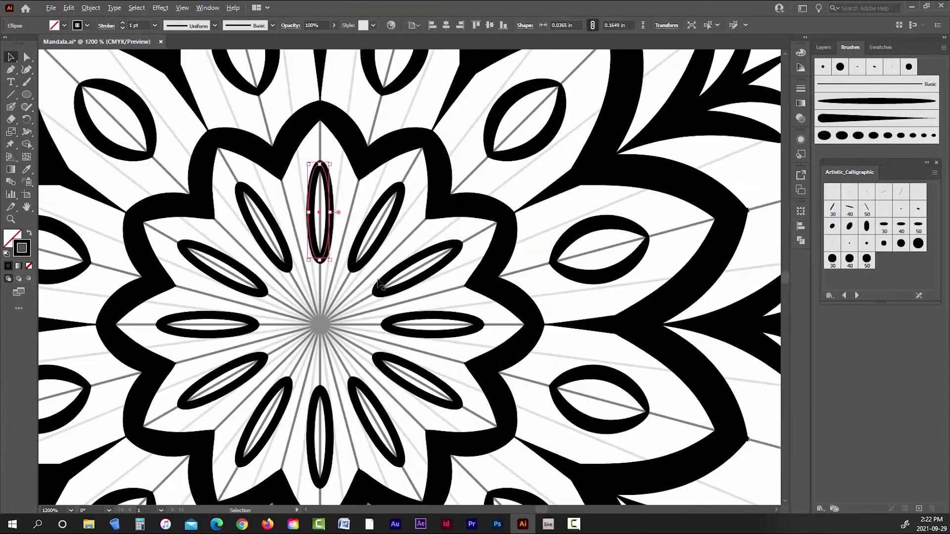
Step: Stretch the narrow ellipse to about 0.18 in tall and deselect it
mouse_move(330, 212)
left_mouse_down()
mouse_move(326, 265)
mouse_move(333, 218)
left_mouse_up()
scroll(375, 241, "down", 4)
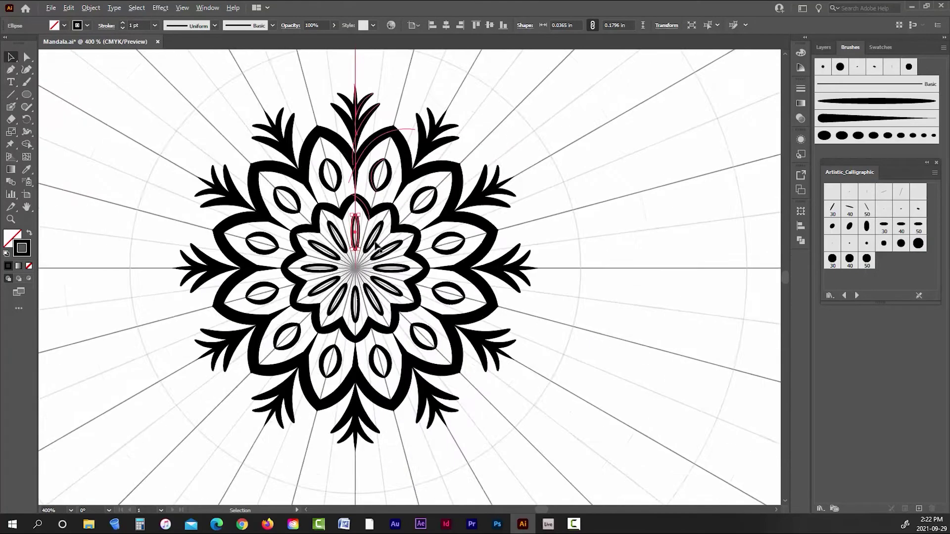
left_click(567, 297)
Step: Draw a black-filled circle without a stroke, about 0.076 in across, at the center of the mandala
key("ctrl+plus")
key("ctrl+plus")
key("ctrl+plus")
key("ctrl+plus")
key("l")
key("shift+x")
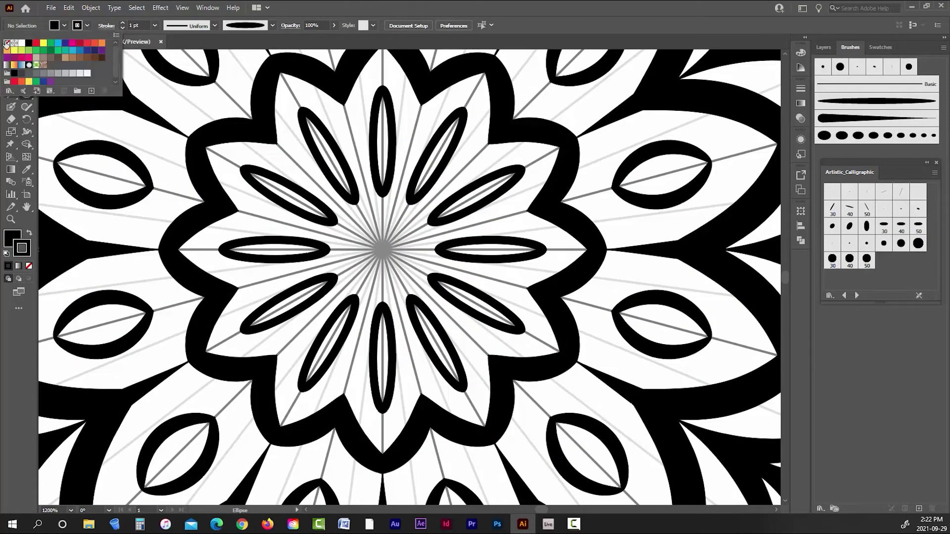
left_click_drag(382, 250, 424, 271)
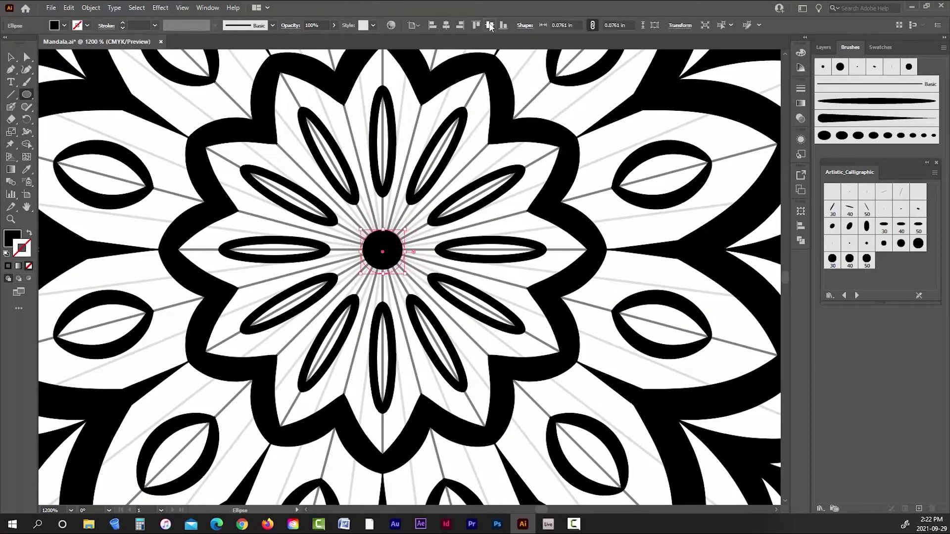
Step: Enlarge the center circle to about 0.082 by 0.088 in, center it horizontally, and deselect it
mouse_move(394, 226)
left_mouse_down()
mouse_move(406, 189)
mouse_move(432, 184)
left_mouse_up()
left_click(446, 25)
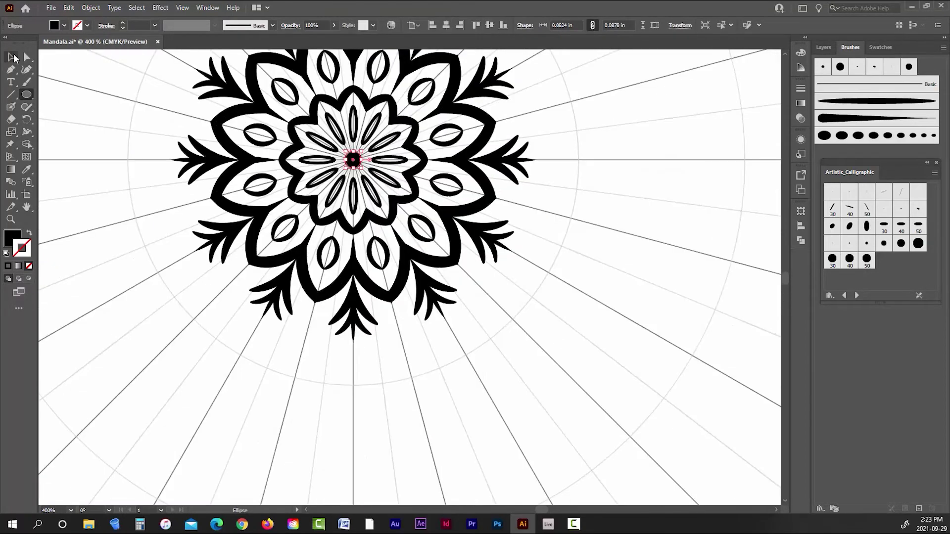
left_click(11, 57)
left_click(176, 163)
Step: Examine the mandala's line art both up close and as a whole on the artboard
scroll(176, 163, "up", 3)
scroll(363, 197, "down", 4)
scroll(358, 129, "up", 2)
scroll(350, 187, "down", 1)
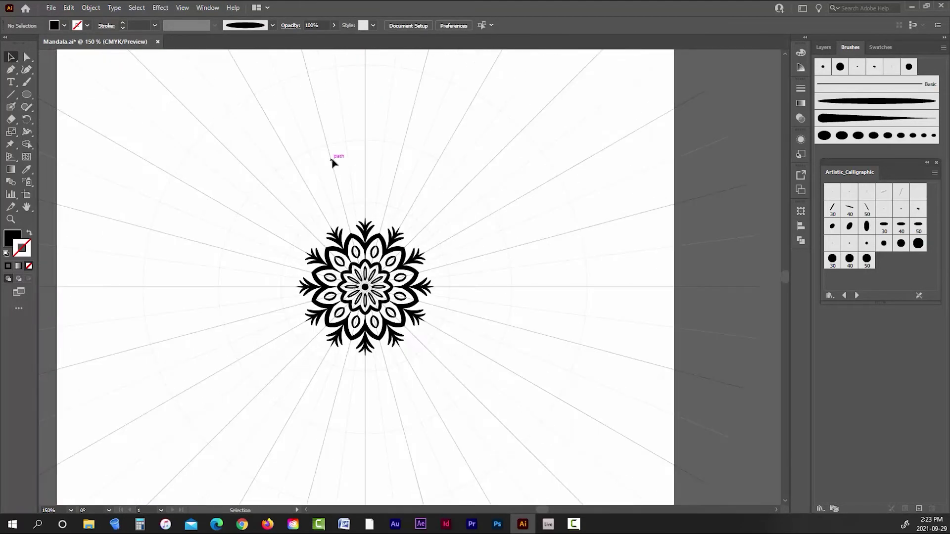
scroll(360, 193, "down", 1)
scroll(435, 225, "up", 1)
scroll(367, 255, "up", 7)
scroll(365, 131, "down", 1)
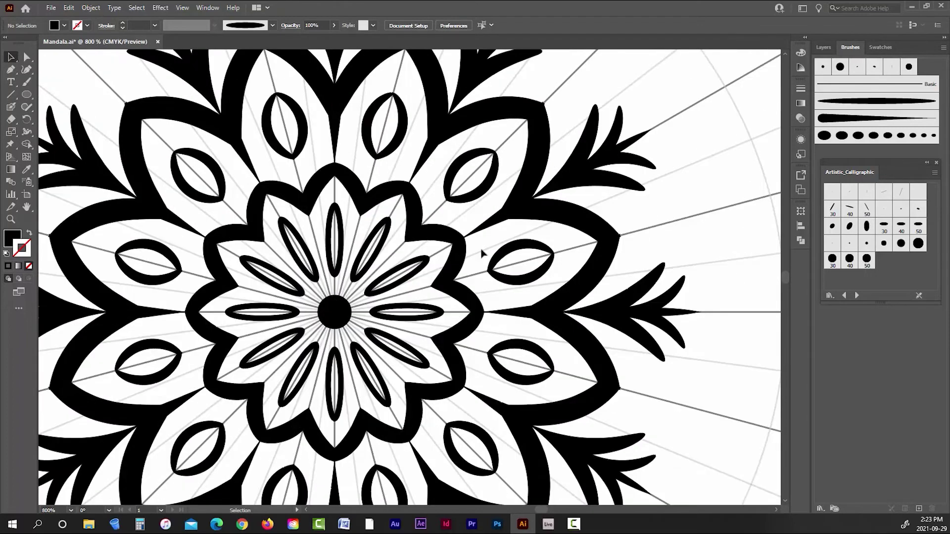
scroll(508, 248, "down", 4)
key("ctrl+minus")
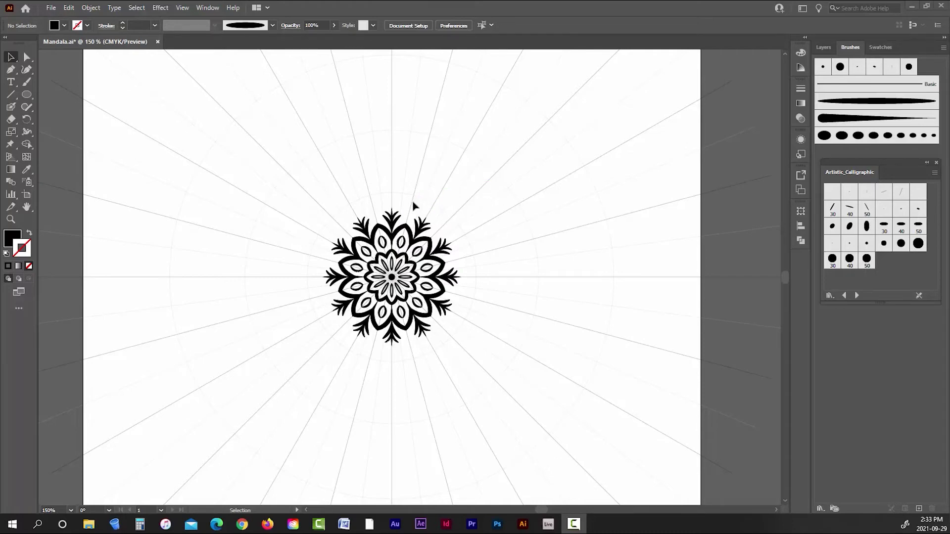
scroll(398, 222, "up", 3)
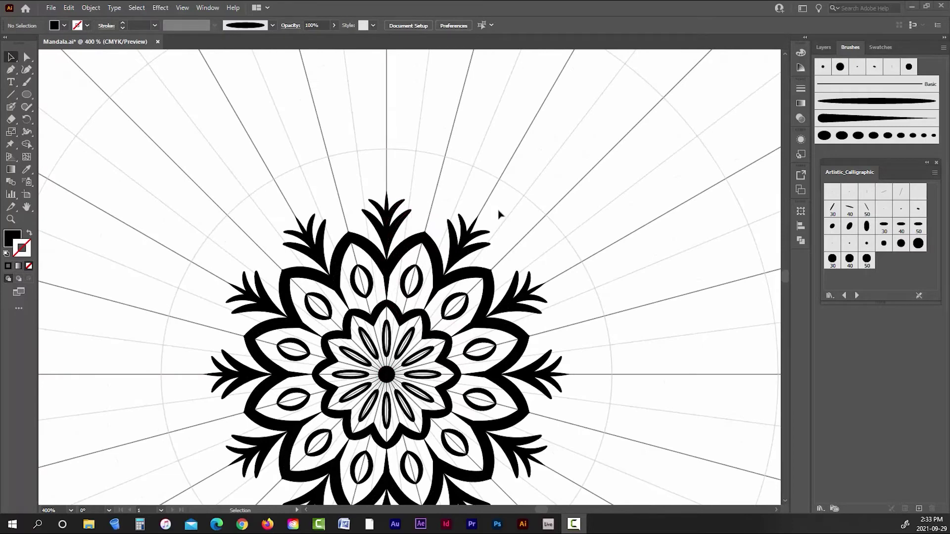
scroll(499, 214, "down", 1)
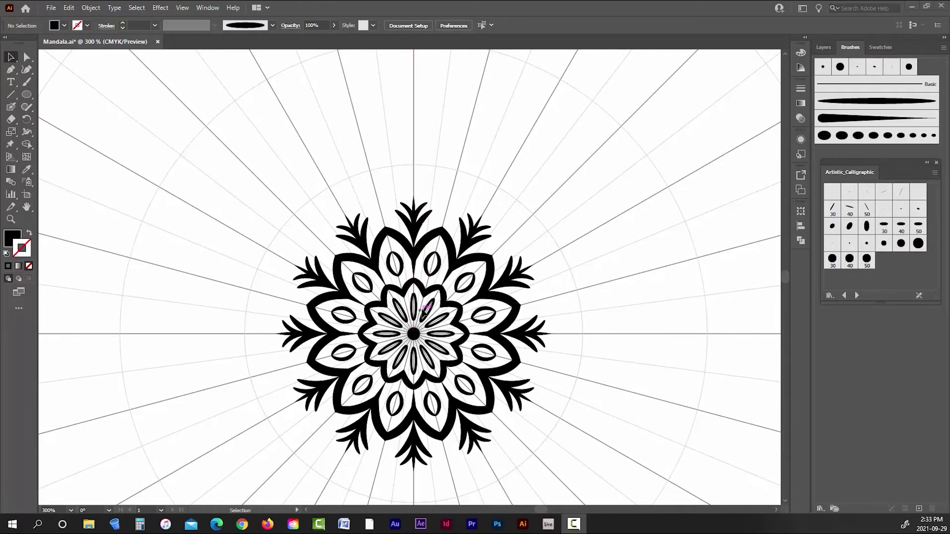
Step: Review and collapse the Line Art layer's contents, and return to the brushes with the Artistic_Calligraphic library placed just below them
left_click(824, 47)
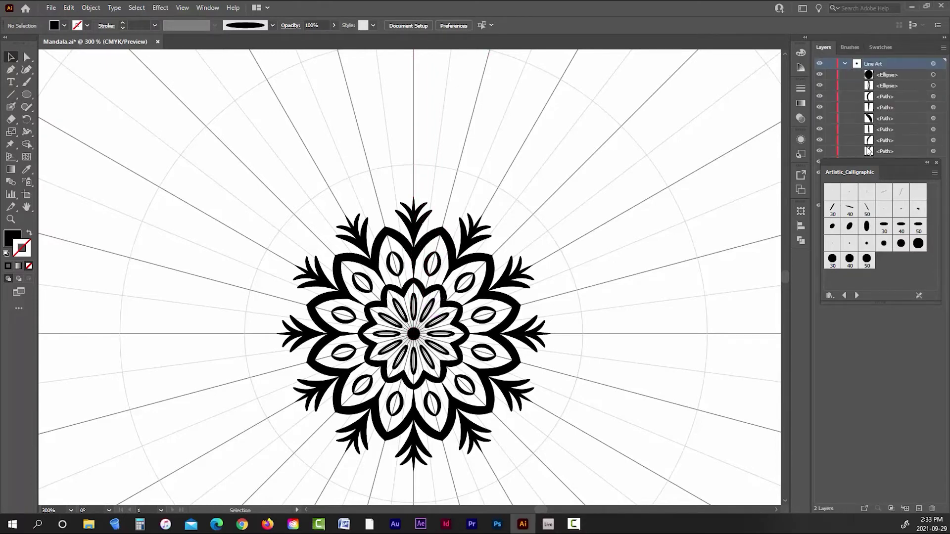
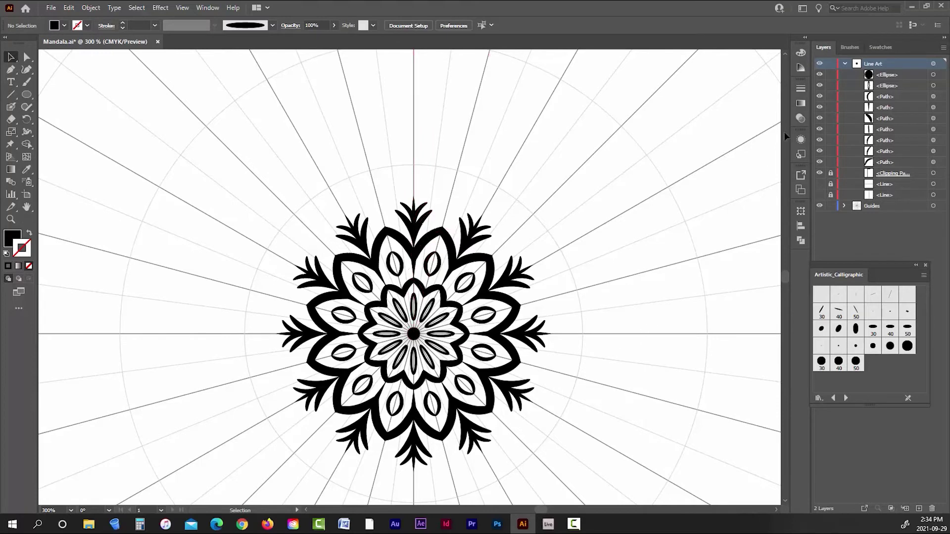
left_click(844, 63)
left_click(851, 47)
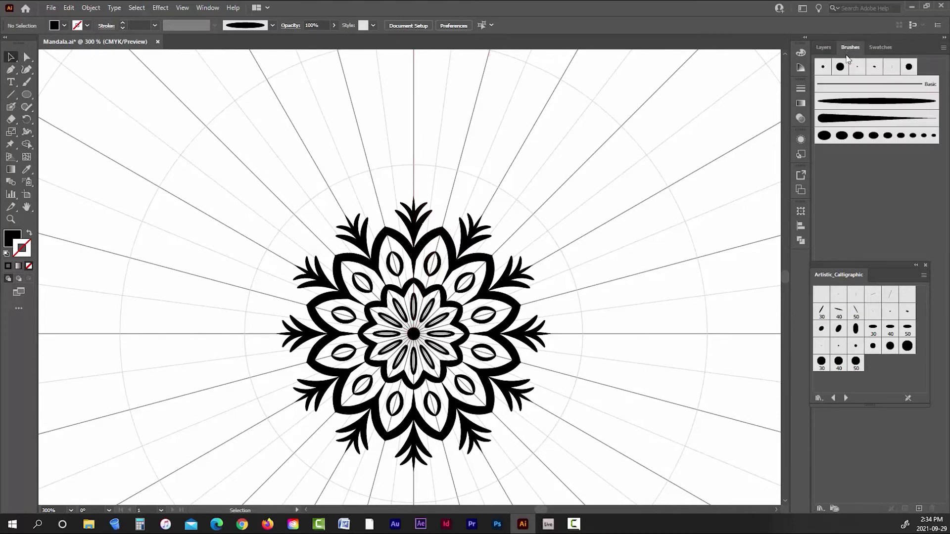
left_click_drag(895, 274, 901, 177)
scroll(700, 287, "down", 1)
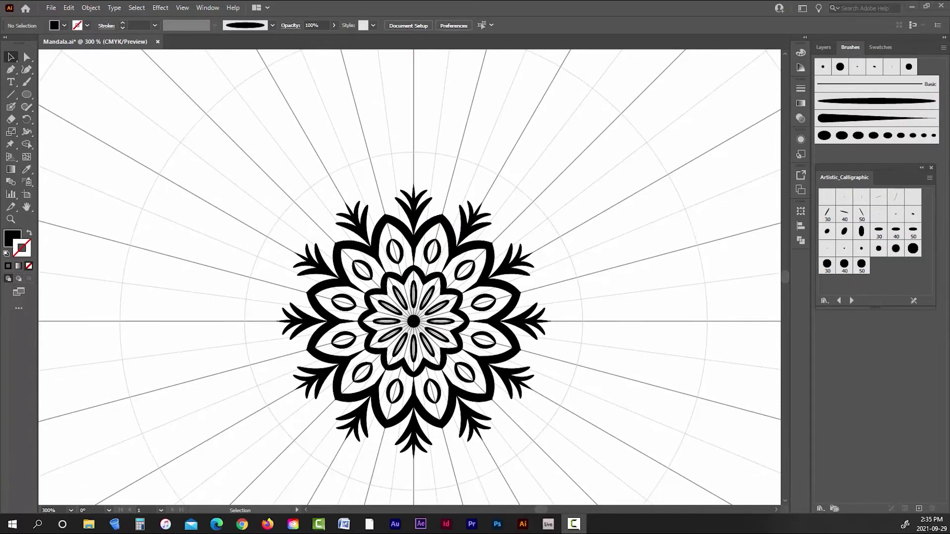
Step: Nudge the selected sprig path above the mandala's uppermost petals slightly down toward the centre
scroll(372, 148, "down", 1)
left_click(387, 167)
scroll(414, 165, "up", 1)
left_click(414, 207)
key("Down")
key("Down")
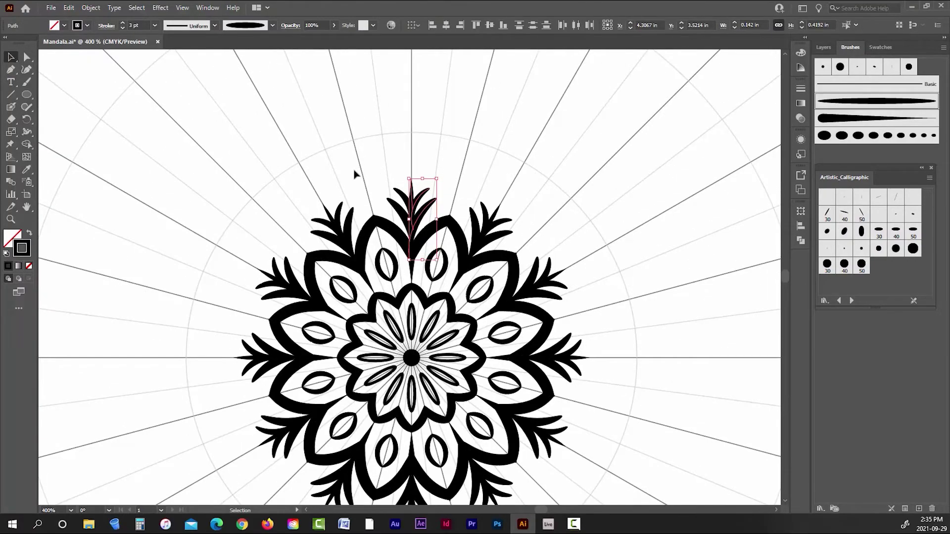
left_click(355, 76)
scroll(389, 138, "down", 2)
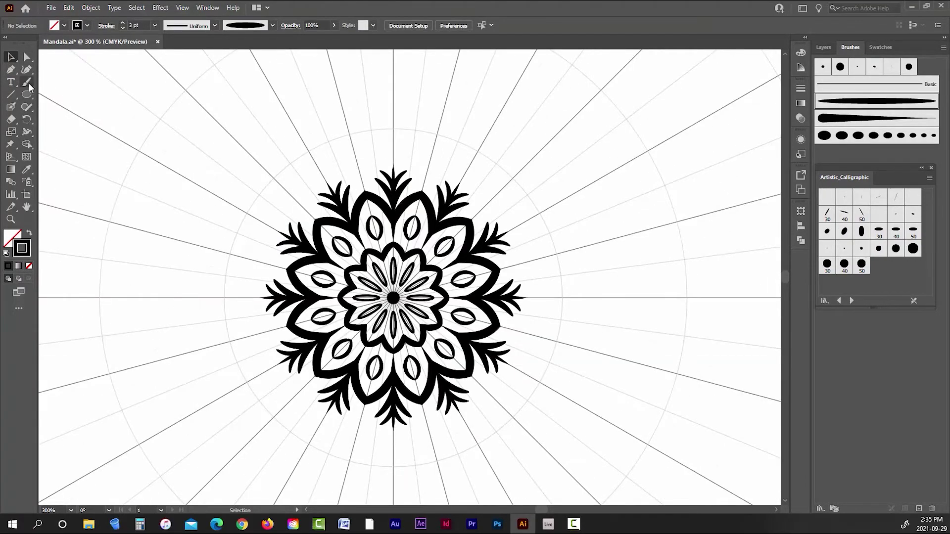
Step: Paint half of a large petal outline around the top sprig with the Paintbrush at a 2 pt stroke
key("b")
scroll(363, 97, "up", 1)
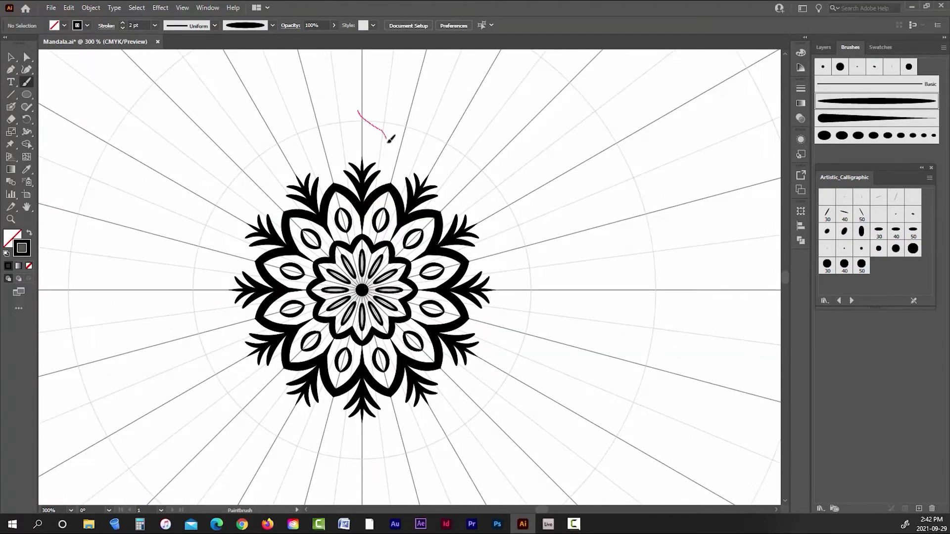
left_click_drag(391, 140, 392, 182)
scroll(404, 164, "up", 2)
scroll(383, 311, "up", 1)
Step: Adjust the position of the new outer petal outline around the top sprig
key("v")
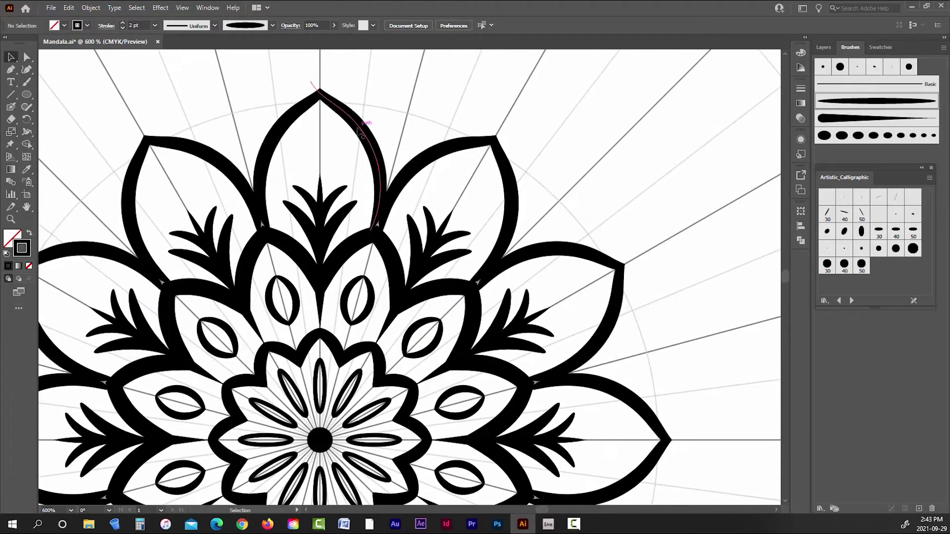
left_click_drag(367, 127, 367, 118)
left_click_drag(346, 231, 349, 243)
left_click(468, 182)
scroll(468, 181, "down", 4)
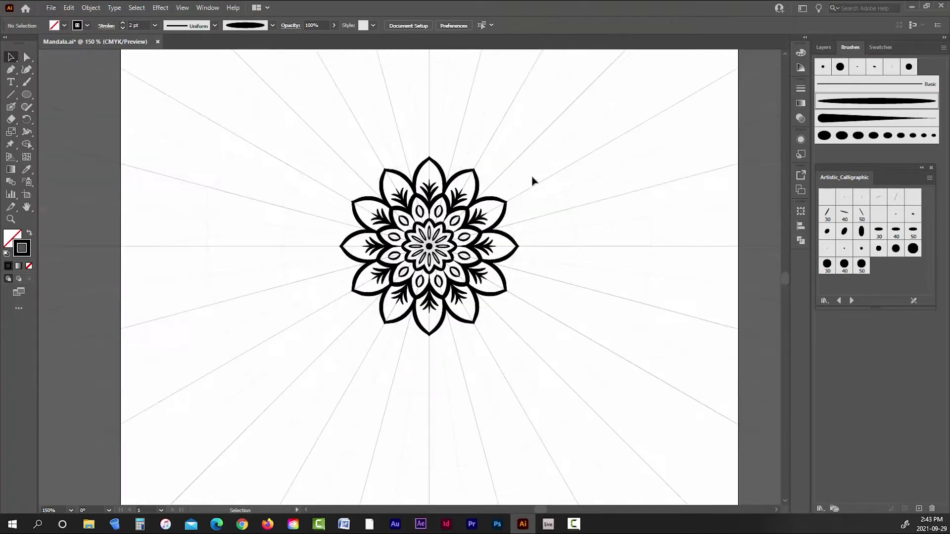
Step: Set the stroke weight of the outer petal outline to 1.5 pt
scroll(483, 157, "up", 3)
left_click(382, 201)
left_click(123, 28)
type(".5")
key("Return")
left_click(484, 119)
scroll(483, 119, "down", 3)
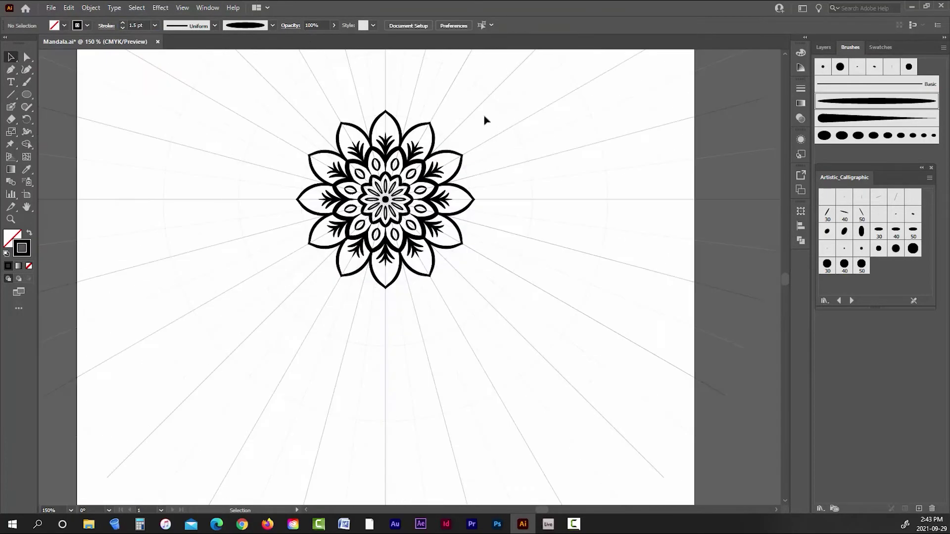
Step: Try to paint a small petal outline between two outer petals with a 1 pt brush stroke, redrawing its shape
scroll(434, 108, "up", 3)
left_click(28, 84)
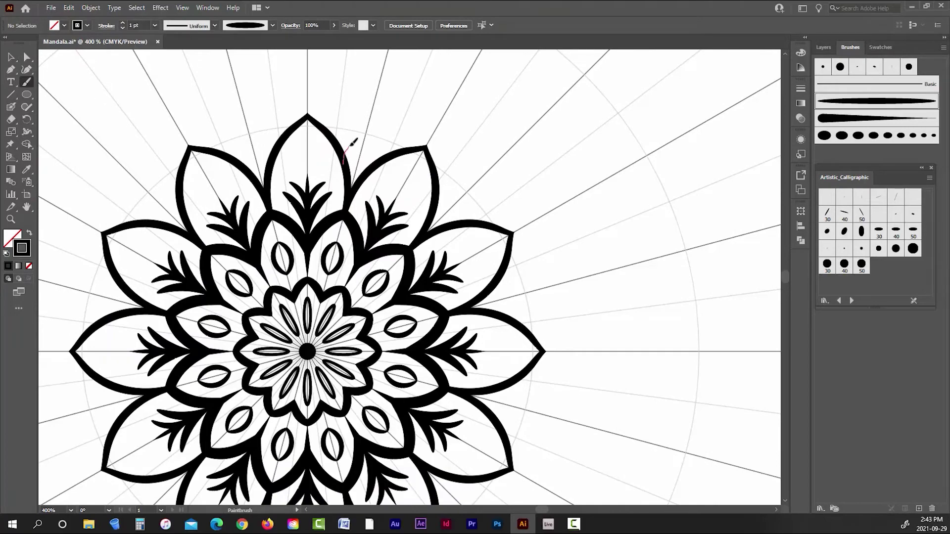
left_click_drag(350, 146, 368, 174)
key("ctrl+z")
left_click_drag(356, 141, 374, 176)
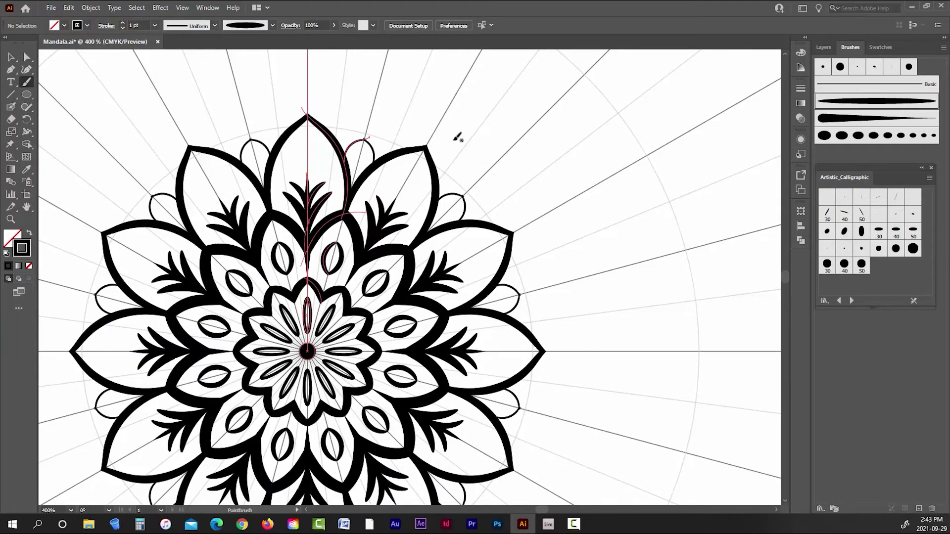
scroll(379, 124, "up", 4)
scroll(379, 178, "down", 4)
key("ctrl+z")
left_click_drag(349, 212, 373, 211)
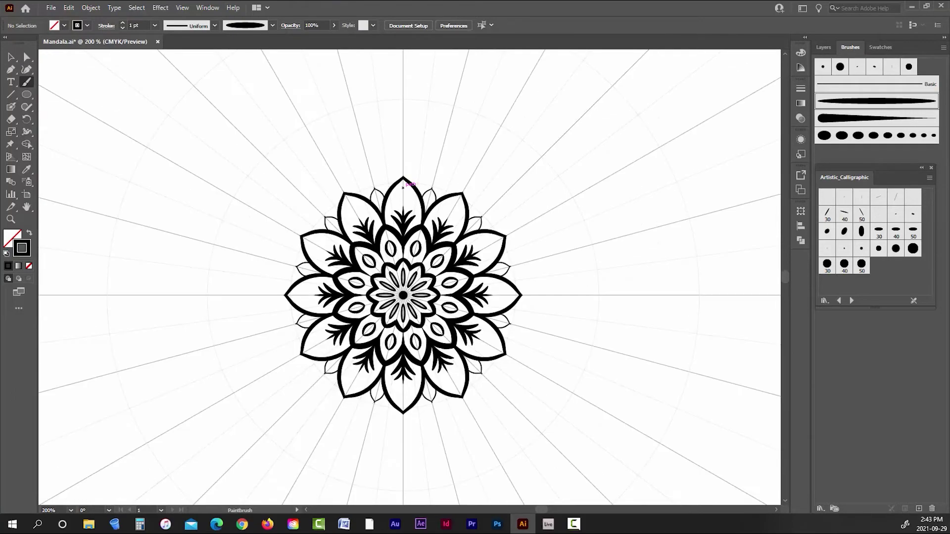
Step: Paint half of a small pointed petal in the gap beside the top outer petal with a 1 pt brush stroke
scroll(434, 83, "up", 5)
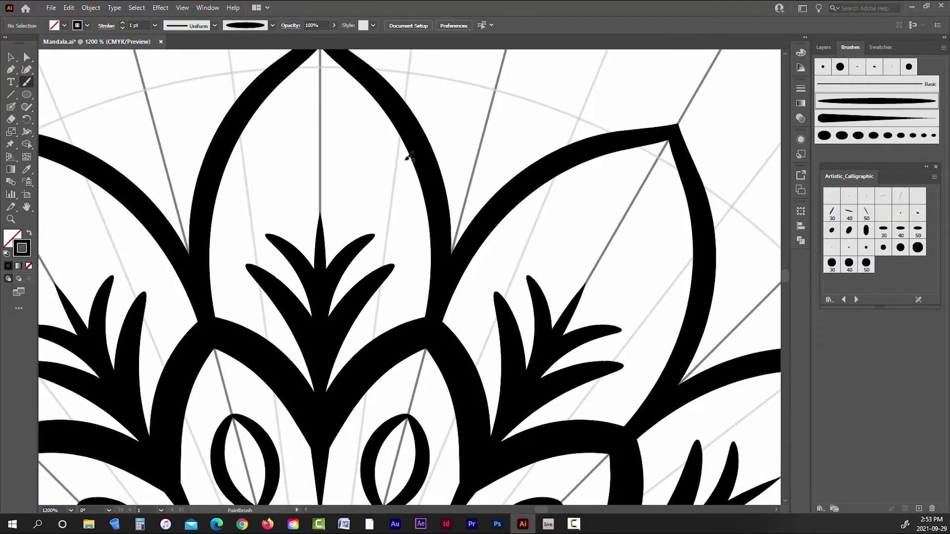
left_click_drag(446, 122, 492, 109)
scroll(526, 96, "down", 4)
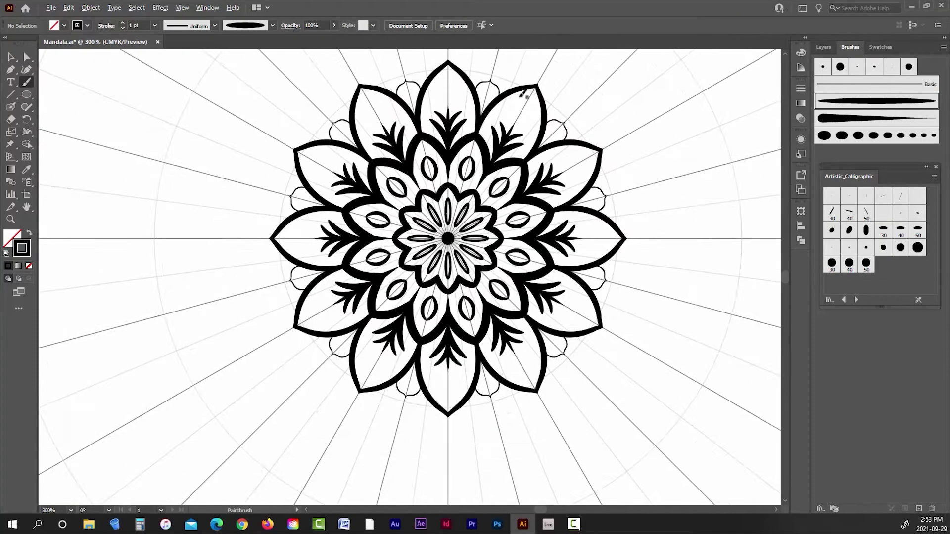
Step: Set the stroke weight of the small pointed petal outline to 2 pt
scroll(526, 96, "up", 3)
key("v")
scroll(458, 176, "up", 3)
left_click(514, 134)
left_click(122, 23)
left_click(140, 76)
scroll(297, 111, "down", 2)
scroll(347, 121, "up", 5)
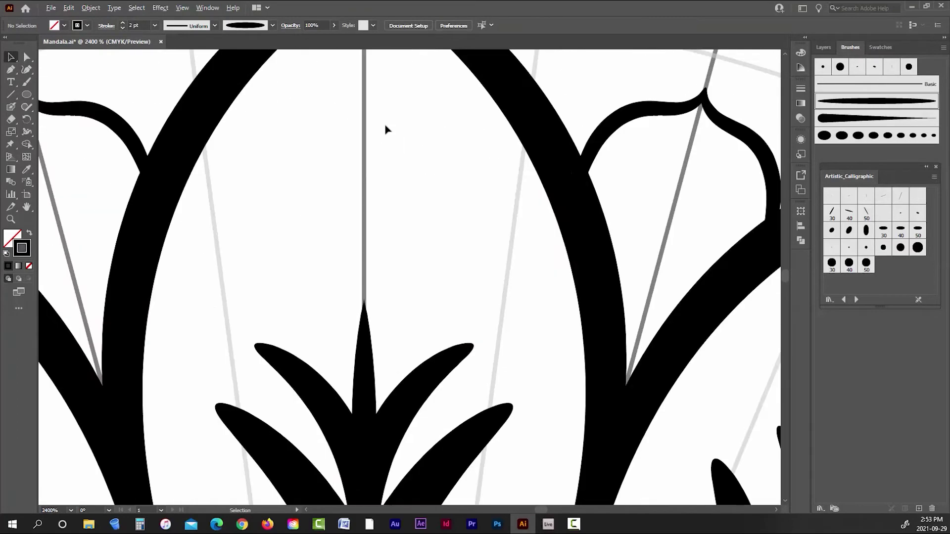
scroll(470, 148, "down", 7)
scroll(609, 119, "up", 2)
Step: Paint four curved stripes, one below the other, across the upper part of the top outer petal at 2 pt
key("b")
scroll(496, 159, "up", 4)
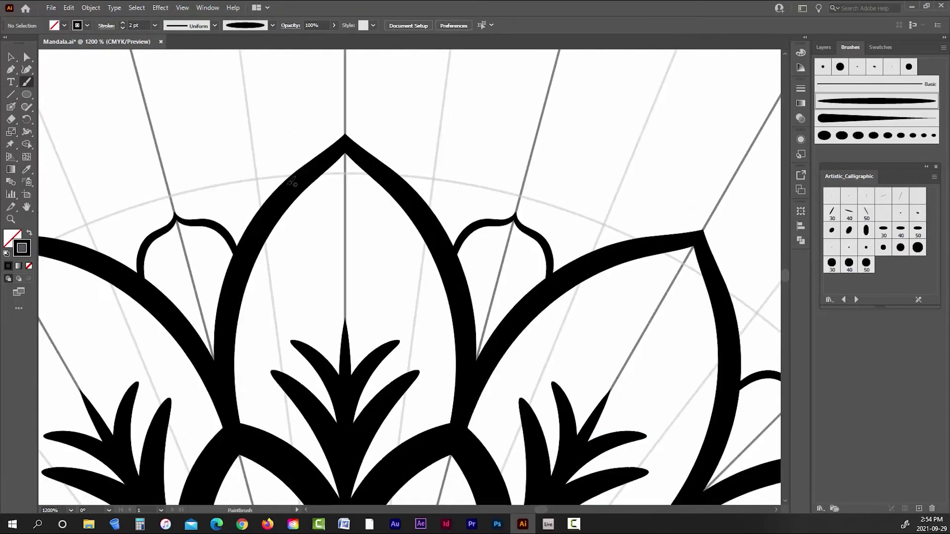
left_click_drag(351, 188, 380, 184)
left_click_drag(288, 209, 403, 209)
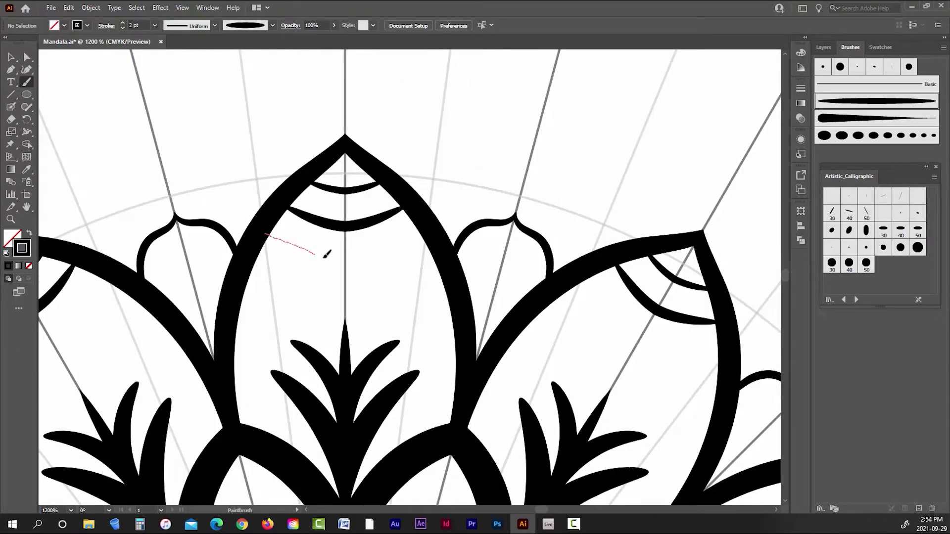
left_click_drag(326, 254, 422, 237)
left_click_drag(434, 276, 439, 271)
scroll(427, 220, "down", 3)
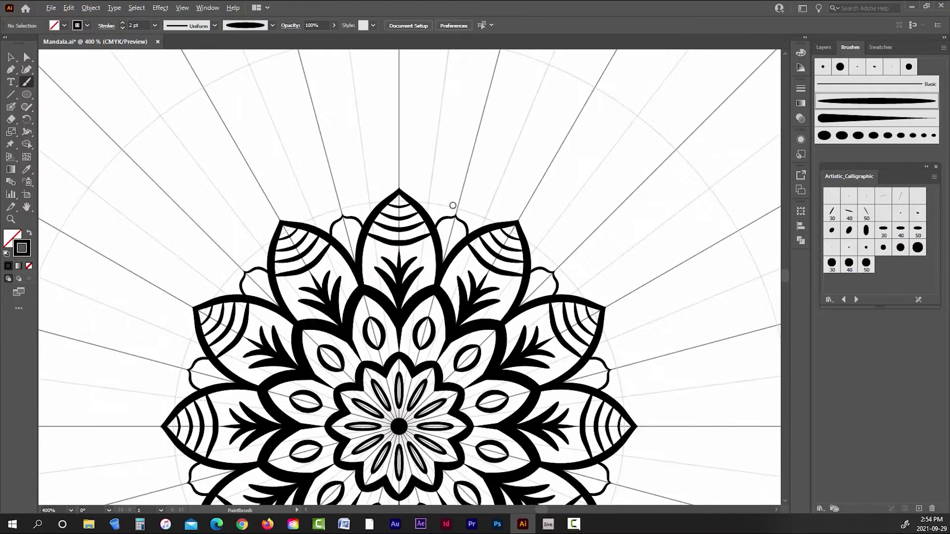
Step: Undo the lowest stripe in the top outer petal and repaint it as a curve spanning the petal
scroll(421, 250, "up", 2)
key("ctrl+z")
left_click_drag(434, 228, 440, 225)
scroll(415, 191, "down", 4)
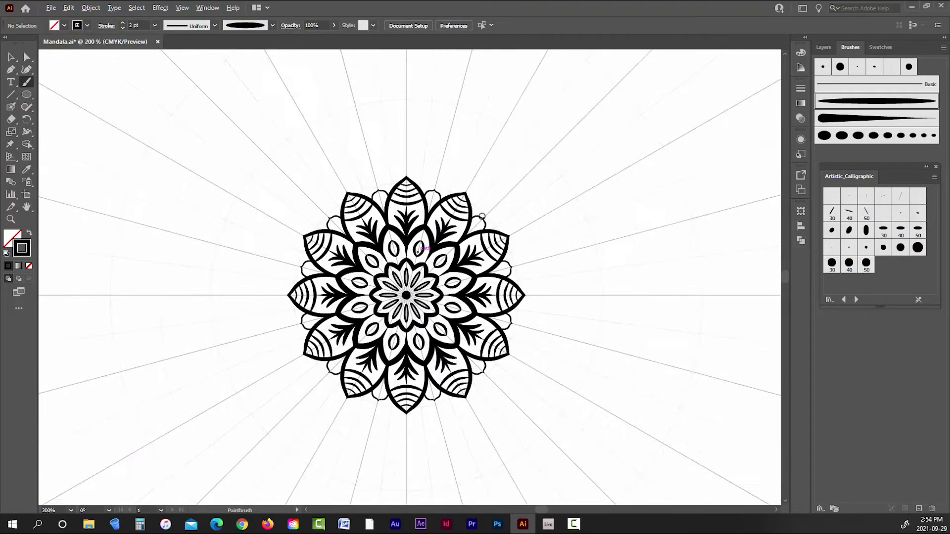
Step: Draw a small circle inside the small pointed petal and give it a black fill with no stroke
scroll(437, 210, "up", 3)
left_click(26, 94)
scroll(436, 239, "up", 2)
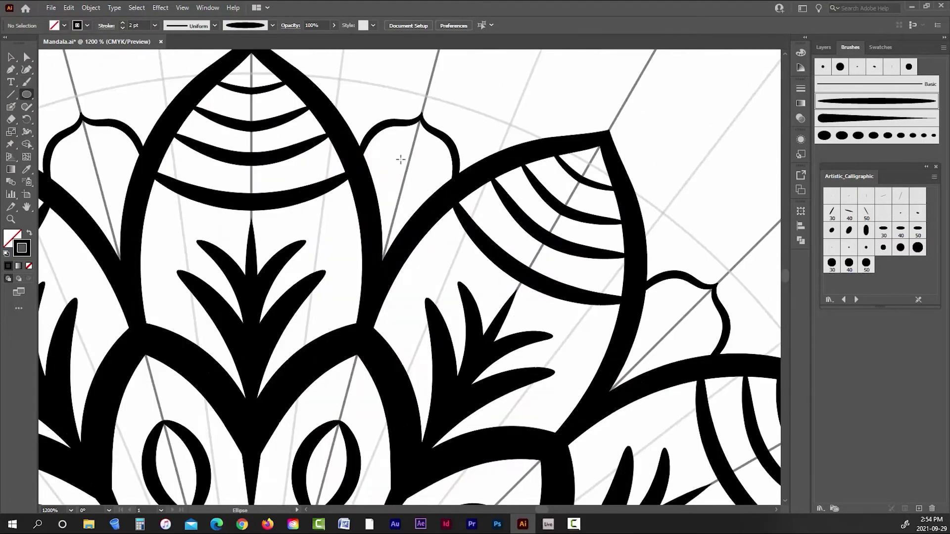
mouse_move(395, 154)
left_mouse_down()
mouse_move(422, 181)
mouse_move(425, 169)
left_mouse_up()
left_click(64, 26)
left_click(28, 44)
left_click(7, 43)
Step: Adjust the black dot's size and position so it sits on the guide line inside the small petal
scroll(408, 159, "up", 3)
key("v")
left_click_drag(443, 208, 471, 232)
left_click_drag(439, 175, 429, 164)
left_click(405, 231)
scroll(404, 231, "down", 7)
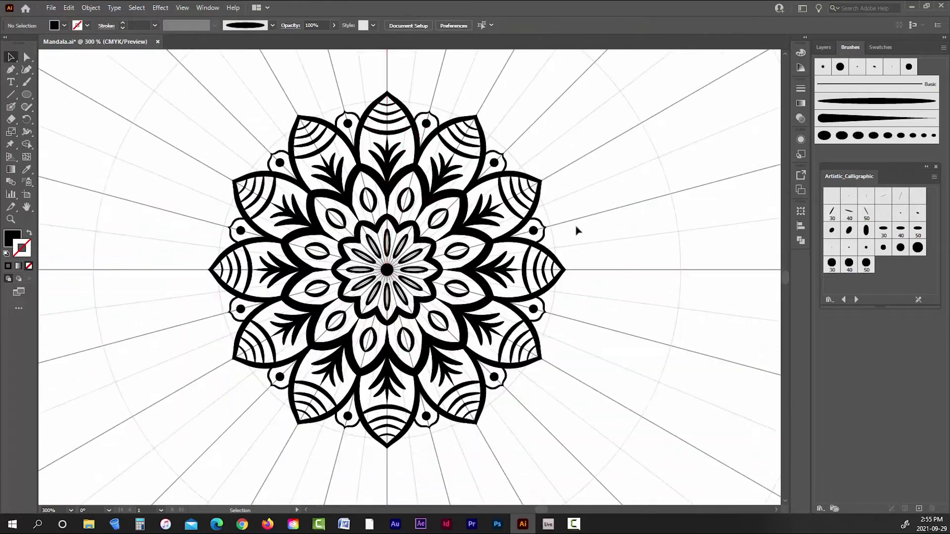
Step: Fill the first and third bands between the top petal's stripes in black using the 15 pt. Round brush
scroll(577, 231, "up", 3)
key("b")
left_click(840, 66)
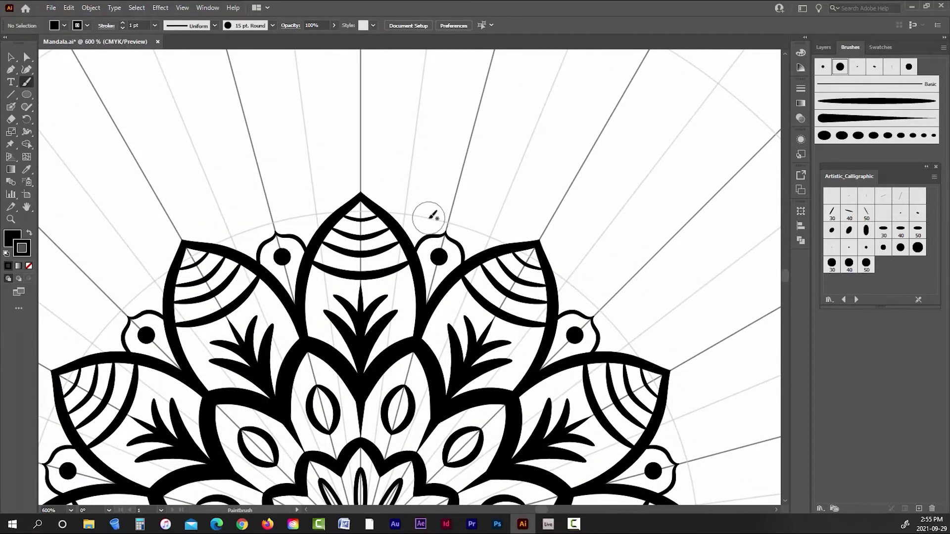
scroll(372, 229, "up", 5)
mouse_move(418, 192)
left_mouse_down()
mouse_move(352, 211)
mouse_move(288, 198)
mouse_move(303, 179)
left_mouse_up()
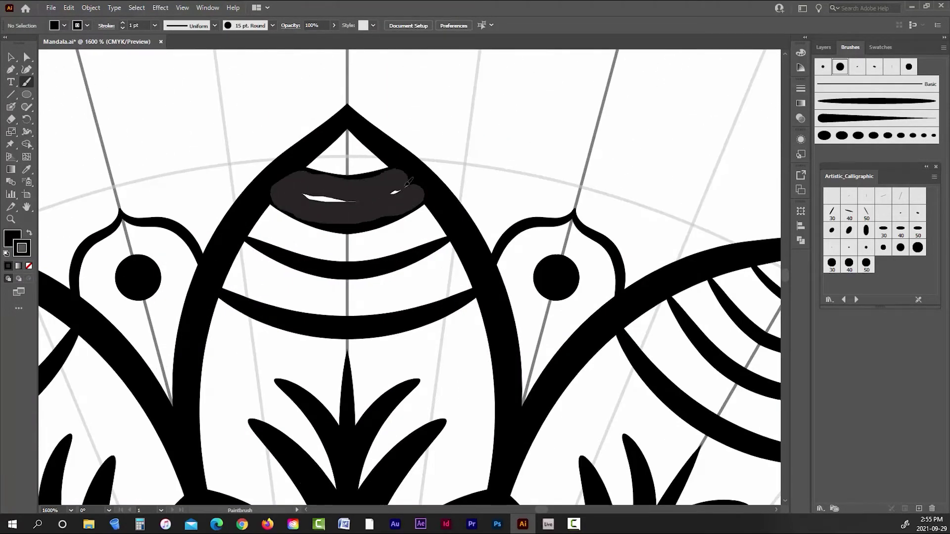
mouse_move(233, 245)
left_mouse_down()
mouse_move(349, 278)
mouse_move(467, 261)
mouse_move(445, 291)
mouse_move(319, 313)
mouse_move(243, 287)
mouse_move(238, 264)
mouse_move(319, 295)
mouse_move(444, 281)
left_mouse_up()
left_click_drag(311, 288, 287, 285)
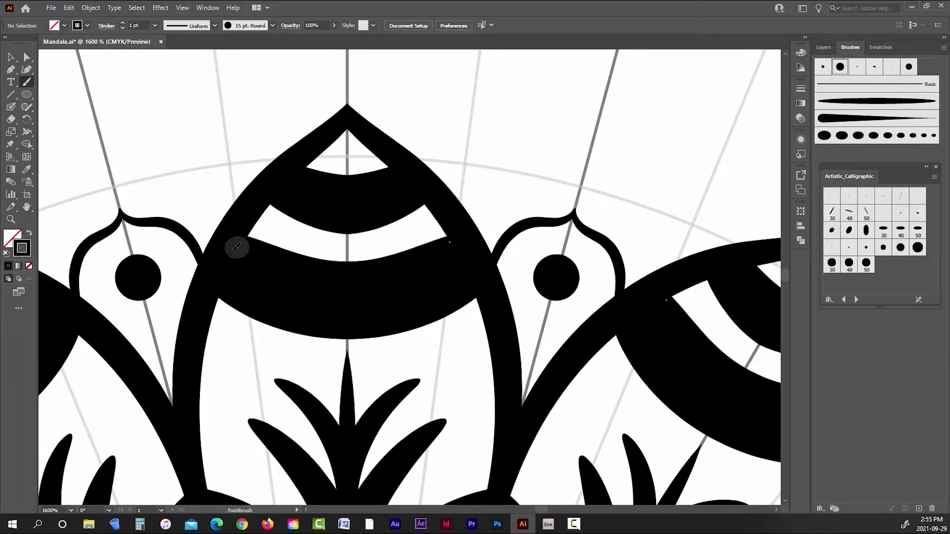
scroll(484, 183, "down", 7)
scroll(581, 260, "up", 2)
Step: Dock the floating Artistic_Calligraphic brush library with the other panels and bring the Brushes list forward
left_click(11, 57)
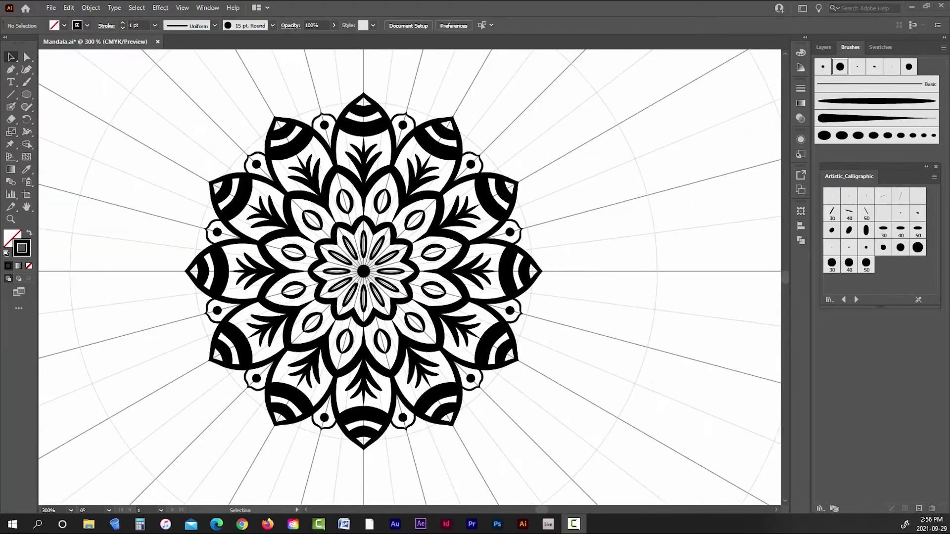
left_click_drag(899, 165, 879, 47)
left_click(846, 47)
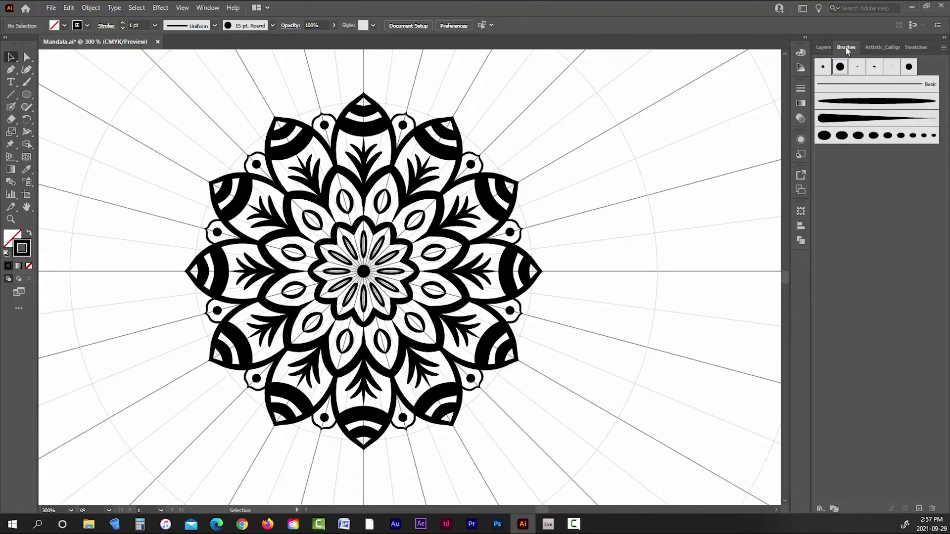
Step: Set the small pointed petal outline's stroke weight to 2.5 pt and save the document
scroll(404, 112, "up", 3)
left_click(395, 120)
left_click(122, 22)
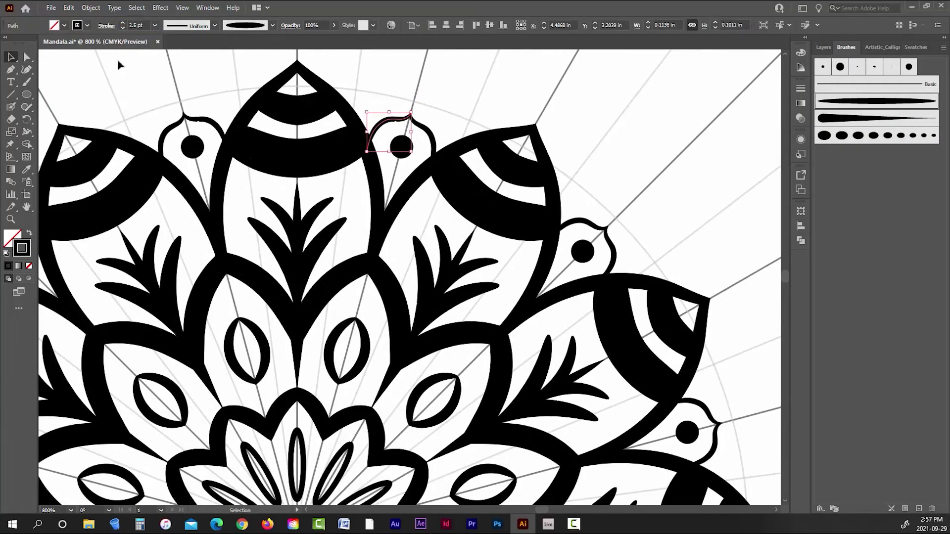
left_click(436, 76)
scroll(436, 76, "down", 3)
left_click_drag(562, 195, 537, 236)
left_click(51, 8)
left_click(55, 95)
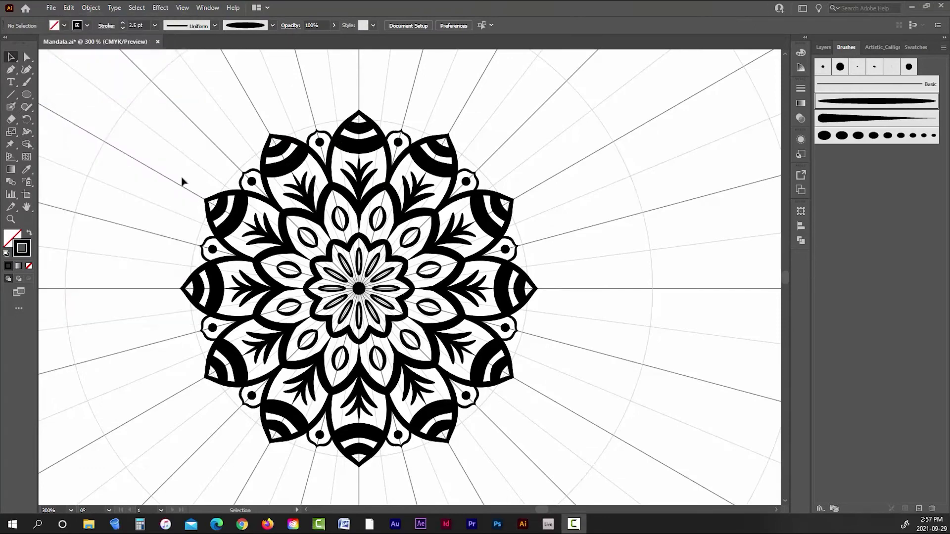
Step: Draw a circle about 2.63 in across around the whole mandala with a 2 pt stroke and no fill
left_click(26, 95)
left_click(122, 27)
scroll(200, 102, "down", 2)
scroll(200, 102, "up", 1)
mouse_move(176, 88)
left_mouse_down()
mouse_move(341, 285)
mouse_move(422, 329)
mouse_move(445, 356)
left_mouse_up()
left_click_drag(447, 86, 431, 96)
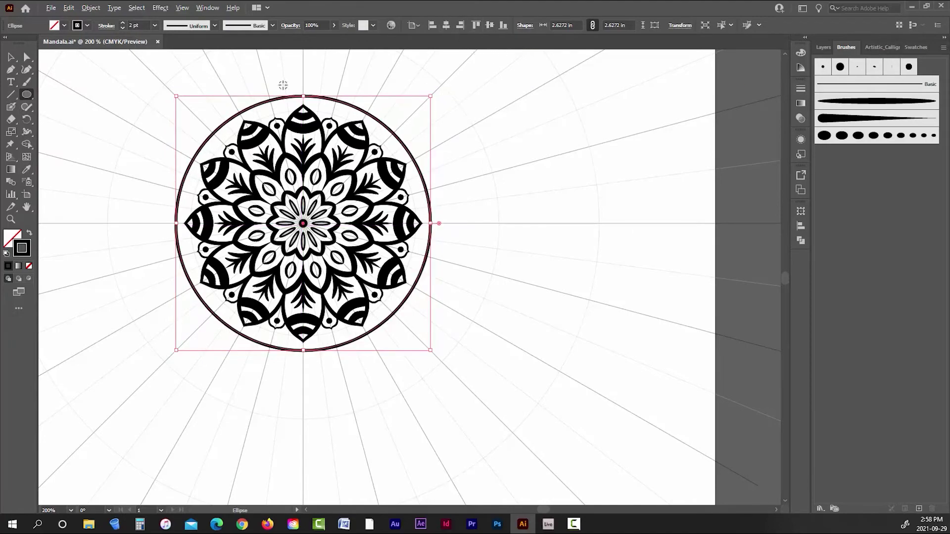
Step: Set the stroke weight of the circle surrounding the mandala to 3 pt
scroll(283, 85, "up", 2)
left_click(122, 22)
left_click(10, 58)
scroll(583, 182, "down", 2)
scroll(581, 167, "up", 1)
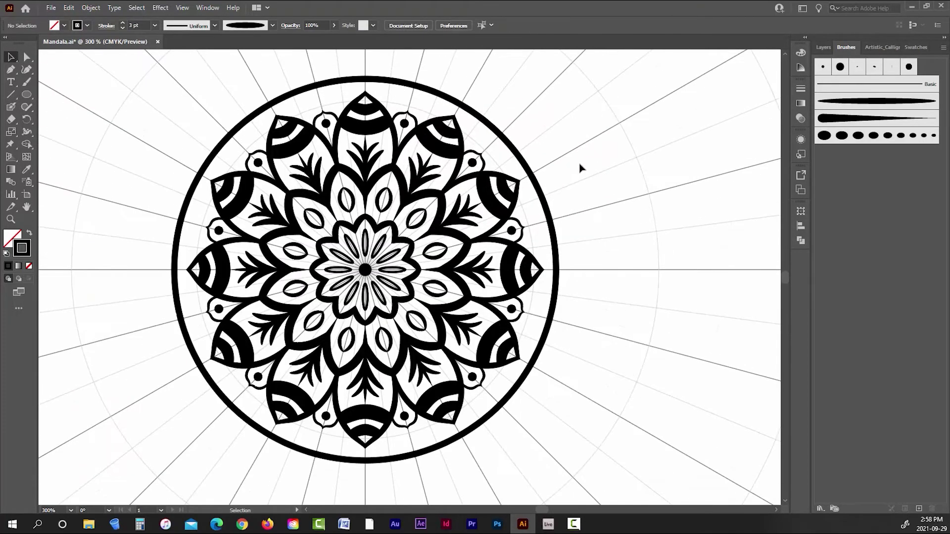
left_click(657, 129)
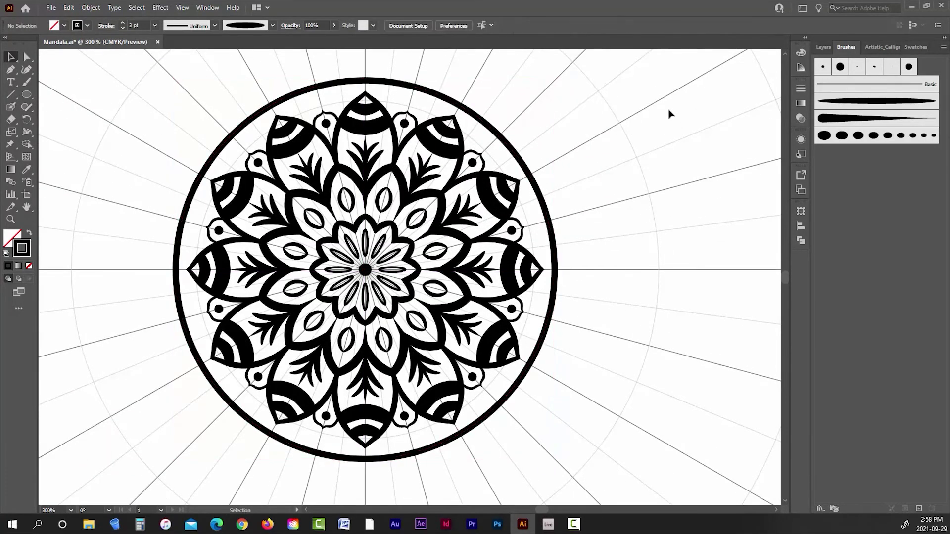
Step: Enlarge the surrounding circle slightly and align it to the horizontal and vertical centre
left_click(494, 131)
left_click_drag(554, 80, 559, 76)
left_click(446, 25)
left_click(489, 25)
left_click(94, 201)
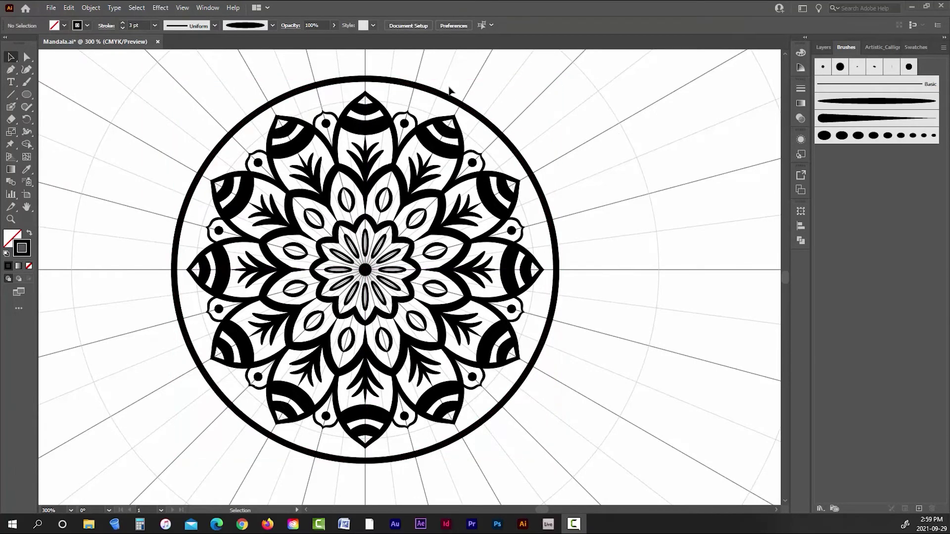
Step: Enlarge the surrounding circle again to about 2.67 in across and re-centre it in both directions
left_click(454, 99)
left_click_drag(557, 78, 563, 71)
left_click(446, 24)
left_click(489, 24)
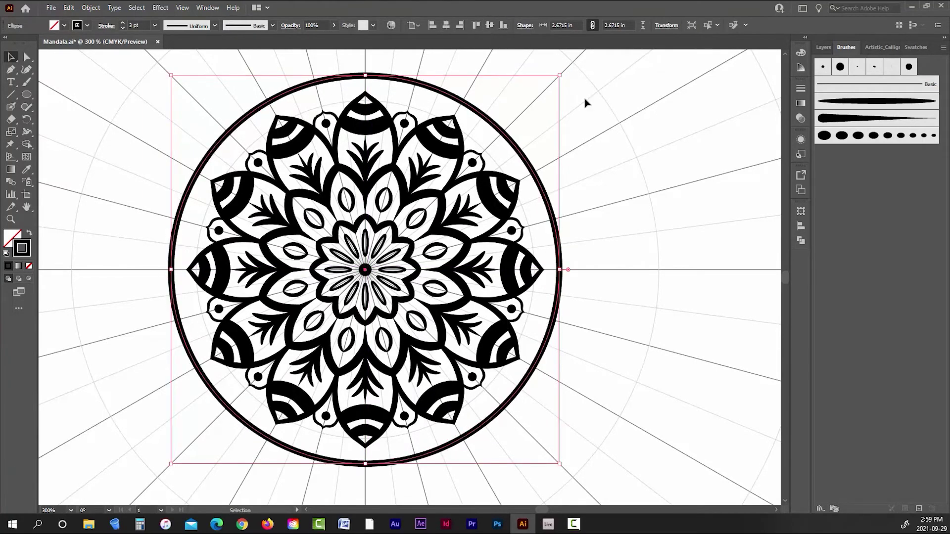
left_click(585, 102)
Step: Paint a straight connecting stroke from the outer circle to the top petal's tip with the tapered art brush
key("b")
left_click(862, 117)
scroll(392, 62, "up", 2)
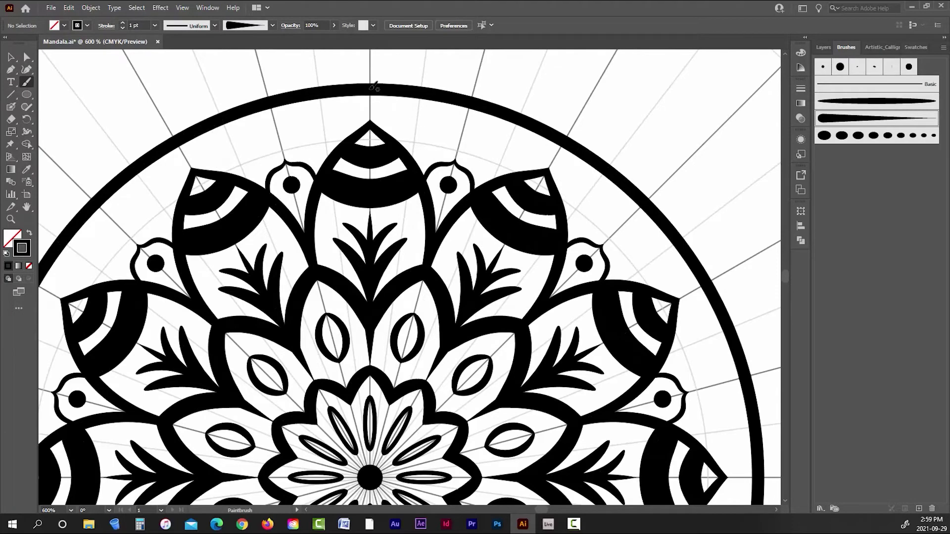
left_click_drag(370, 89, 379, 146)
Step: Set the stroke weight of the tapered connector between the circle and petal tip to 4 pt
left_click(370, 109)
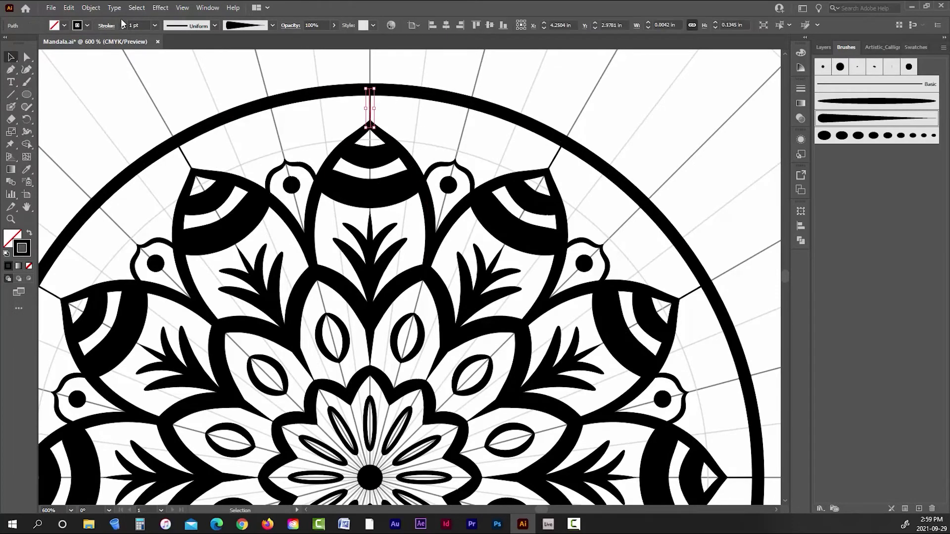
left_click(122, 23)
left_click(123, 23)
left_click(122, 23)
left_click(215, 69)
scroll(504, 93, "down", 3)
scroll(505, 93, "up", 2)
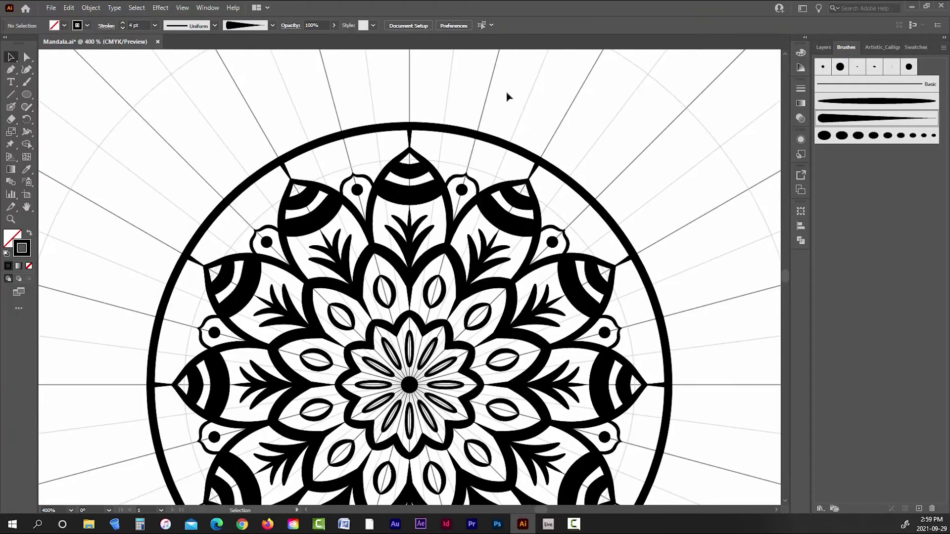
Step: Paint a 1 pt scallop curve along the inside of the outer circle with the double-tapered art brush
left_click(828, 102)
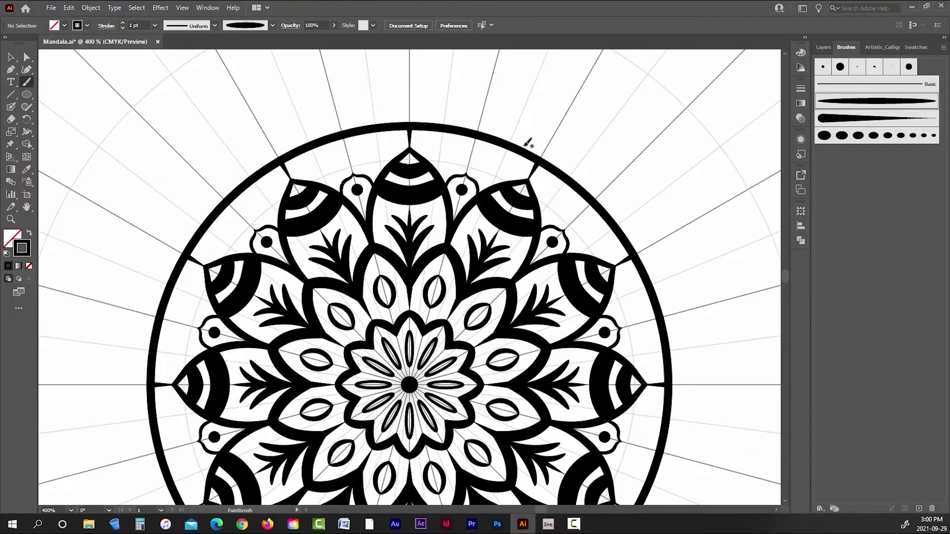
scroll(528, 143, "up", 1)
left_click_drag(474, 199, 475, 198)
scroll(514, 196, "down", 2)
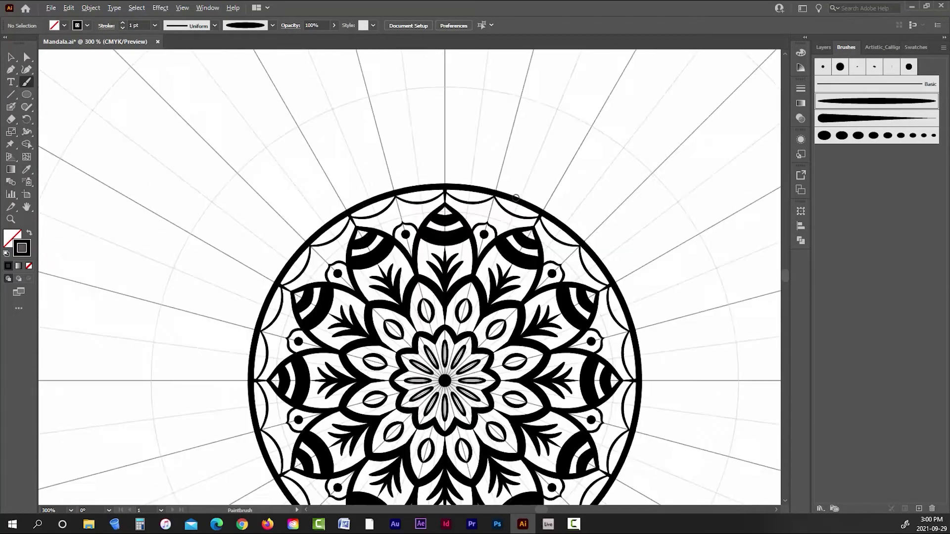
Step: Adjust the width of the scallop curve inside the outer circle so its outer end sits on the neighbouring guide line
scroll(522, 223, "up", 4)
left_click(11, 57)
left_click(404, 129)
left_click_drag(424, 123, 421, 123)
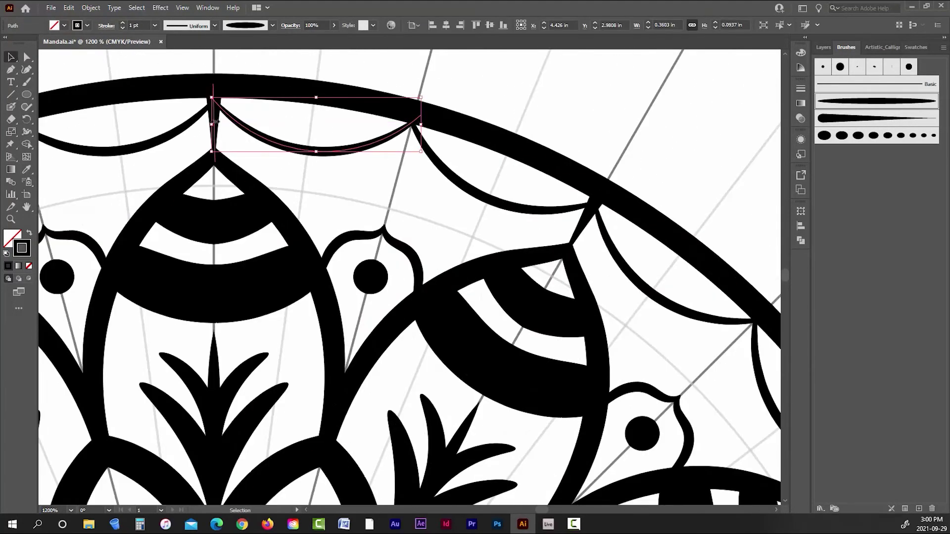
left_click(502, 90)
scroll(487, 98, "down", 5)
scroll(476, 99, "up", 2)
scroll(478, 106, "up", 1)
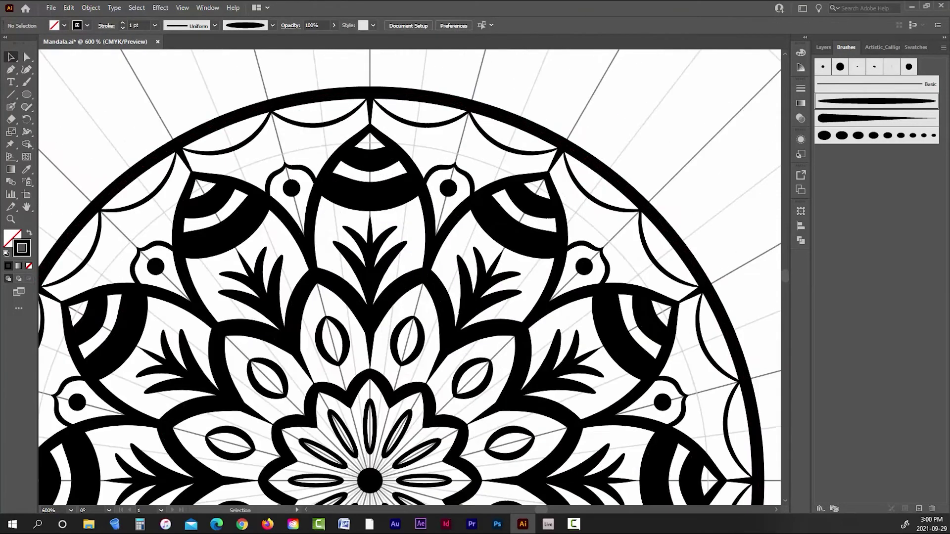
Step: Paint a curved row of graduated dots beneath the scallop curve with the 1 pt dotted art brush
left_click(874, 135)
scroll(479, 107, "up", 1)
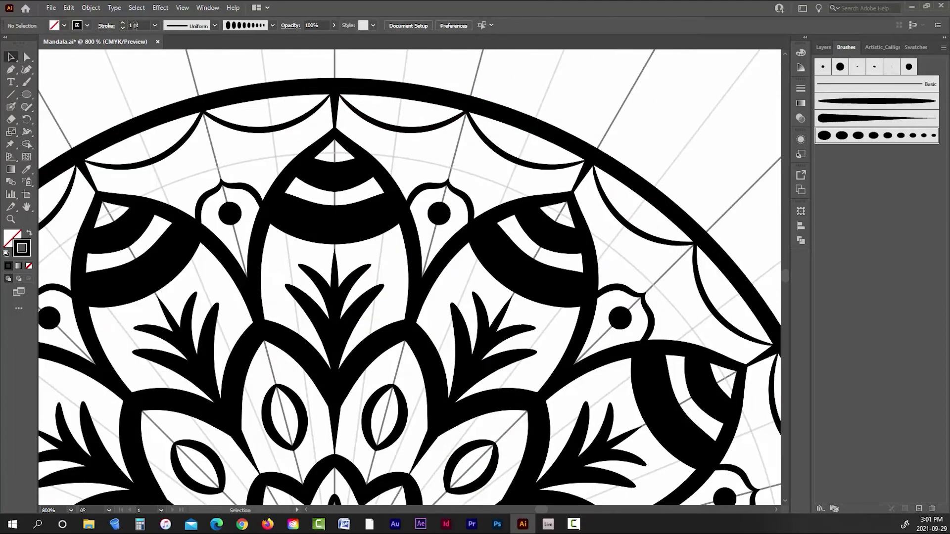
left_click(26, 82)
left_click_drag(439, 145, 439, 146)
key("ctrl+z")
left_click_drag(380, 140, 359, 130)
key("ctrl+z")
Step: Fine-tune the position and width of the dotted curve under the scallop
key("v")
left_click_drag(425, 157, 423, 155)
left_click_drag(442, 141, 444, 141)
left_click(459, 130)
scroll(453, 116, "down", 3)
scroll(391, 99, "up", 3)
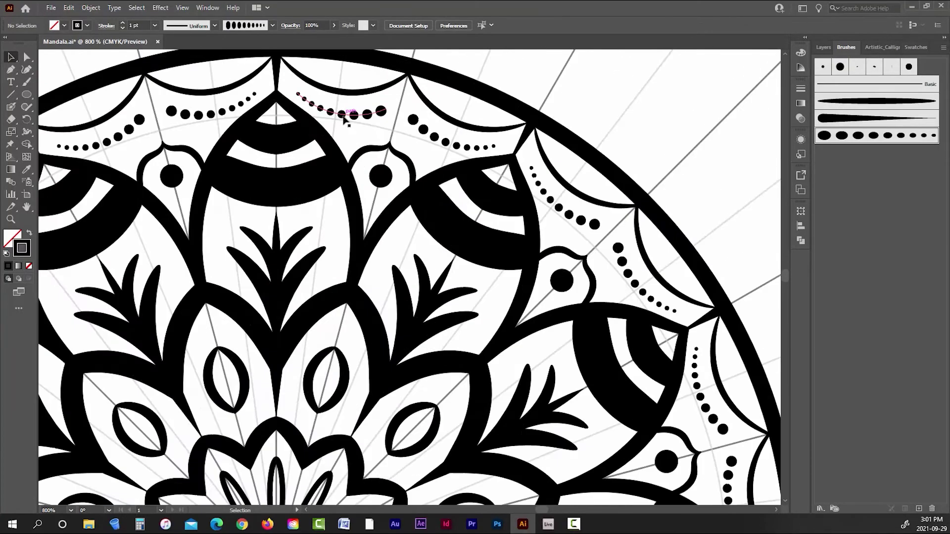
Step: Move the dotted curve slightly up, closer to the scallop above it
left_click_drag(344, 117, 398, 128)
left_click(399, 134)
scroll(396, 130, "down", 1)
scroll(383, 111, "up", 2)
left_click(388, 117)
left_click(416, 133)
scroll(508, 131, "down", 5)
scroll(648, 140, "up", 1)
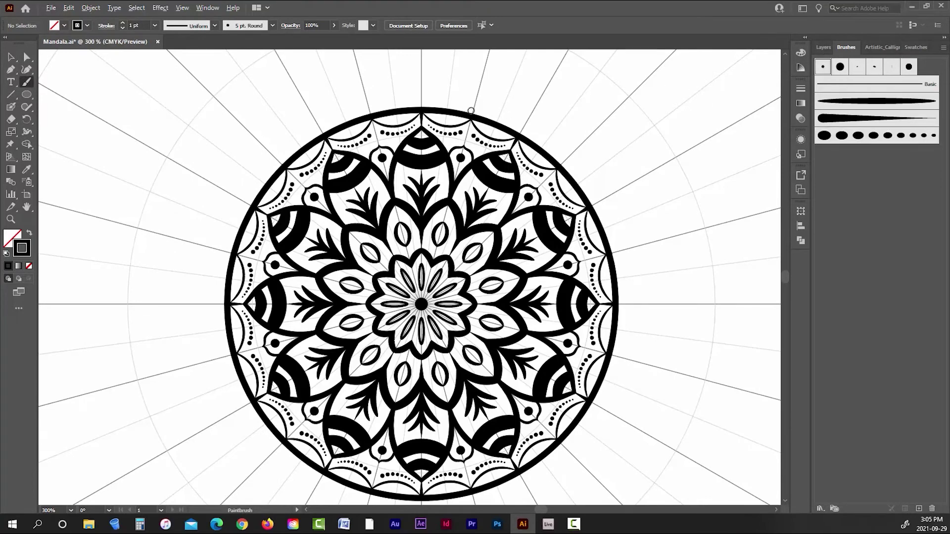
Step: Paint two short radial bars between the outer circle and the scallop curve with the 5 pt round brush
key("ctrl+plus")
key("ctrl+plus")
key("ctrl+plus")
key("ctrl+plus")
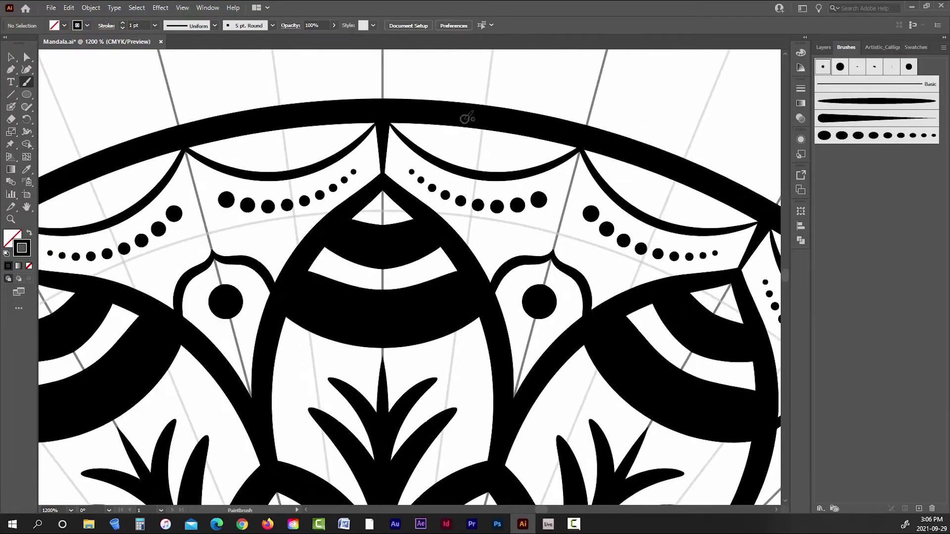
left_click_drag(465, 120, 464, 166)
key("ctrl+z")
left_click_drag(465, 119, 461, 169)
left_click_drag(502, 123, 497, 173)
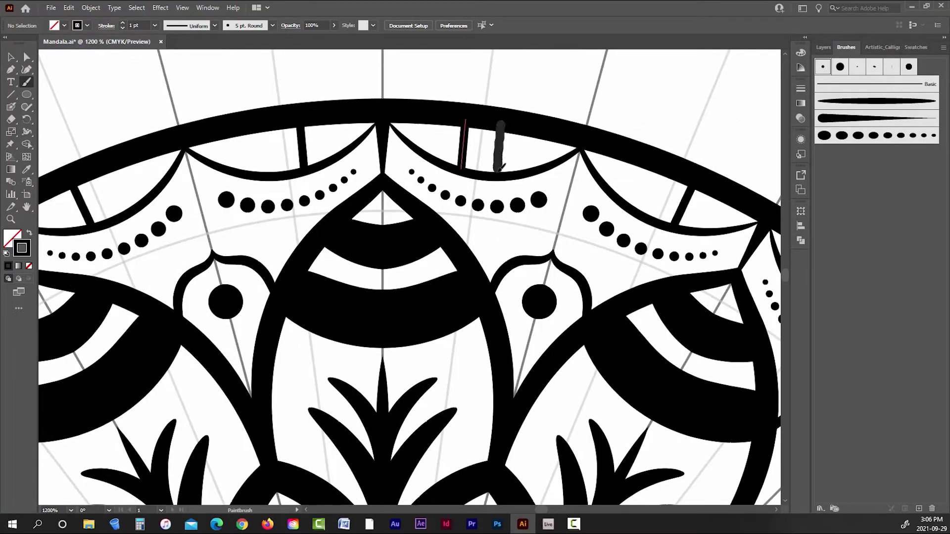
Step: Paint another short bar on the outer side of each existing bar, forming two pairs inside the scallop
left_click_drag(440, 119, 439, 162)
key("ctrl+z")
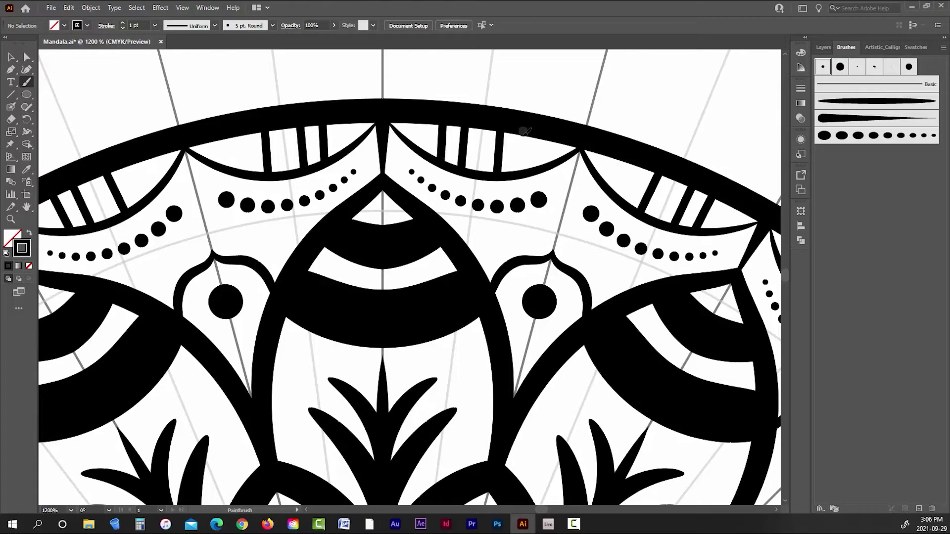
mouse_move(526, 130)
left_mouse_down()
mouse_move(520, 174)
mouse_move(522, 151)
mouse_move(533, 174)
left_mouse_up()
left_click(10, 57)
left_click(540, 102)
scroll(541, 102, "down", 4)
scroll(581, 117, "up", 4)
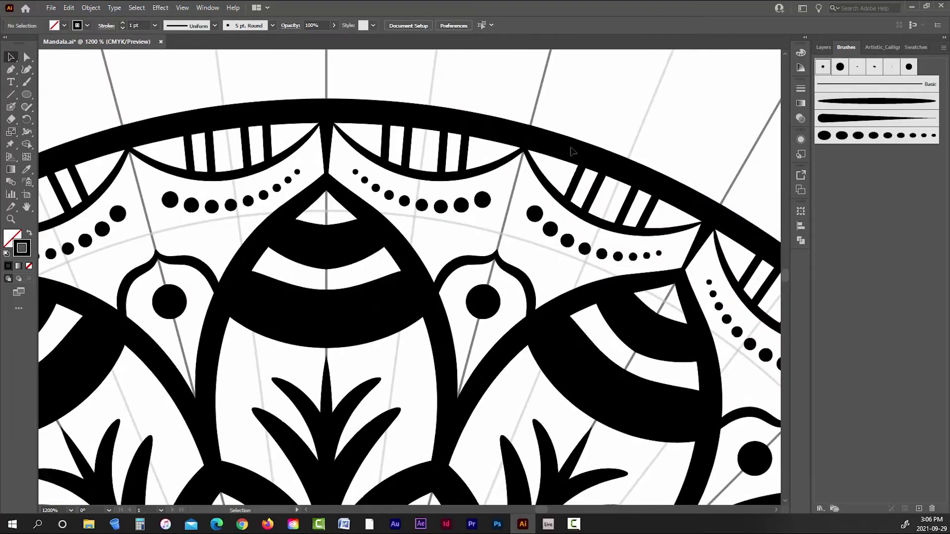
Step: Paint over the gap within each pair of bars to make two solid thick bars in the scallop
key("b")
left_click_drag(394, 130, 400, 161)
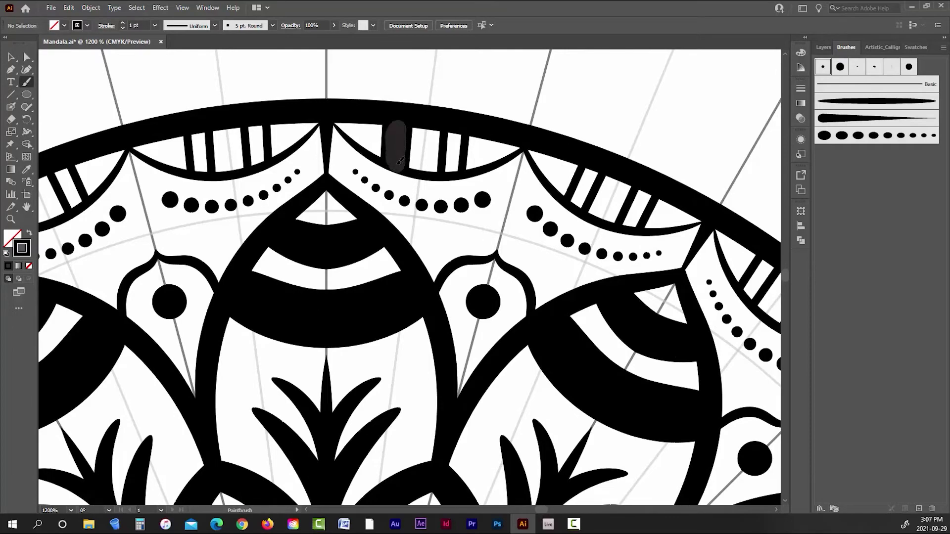
left_click_drag(449, 124, 452, 171)
scroll(423, 142, "down", 5)
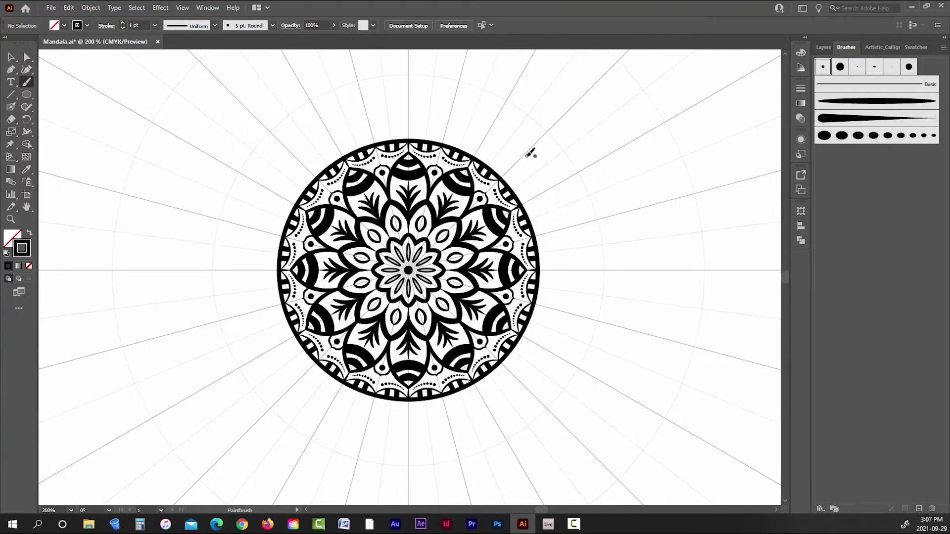
Step: Paint a rounded arch on the outside of the circle, spanning from the vertical guide to the next main guide line
scroll(446, 71, "up", 2)
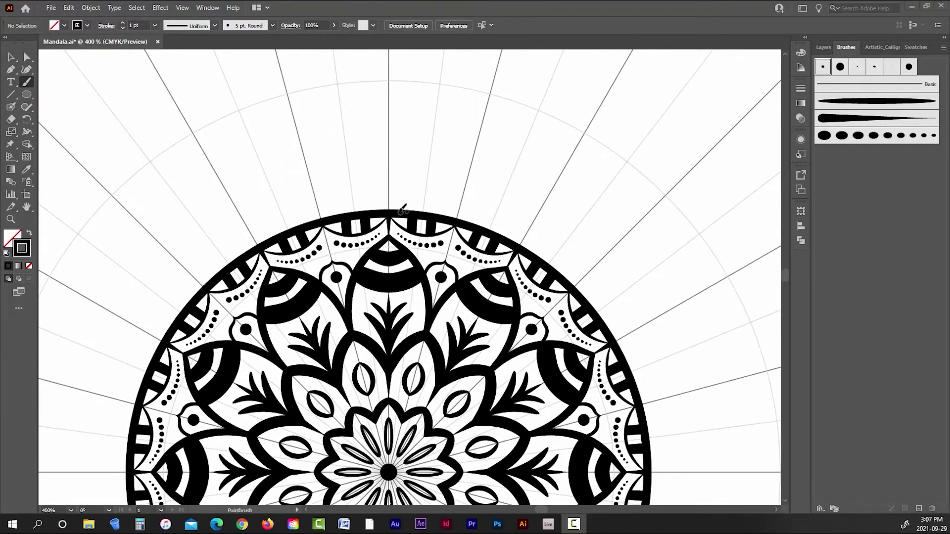
mouse_move(396, 212)
left_mouse_down()
mouse_move(404, 174)
mouse_move(460, 214)
left_mouse_up()
left_click(11, 57)
scroll(381, 262, "up", 2)
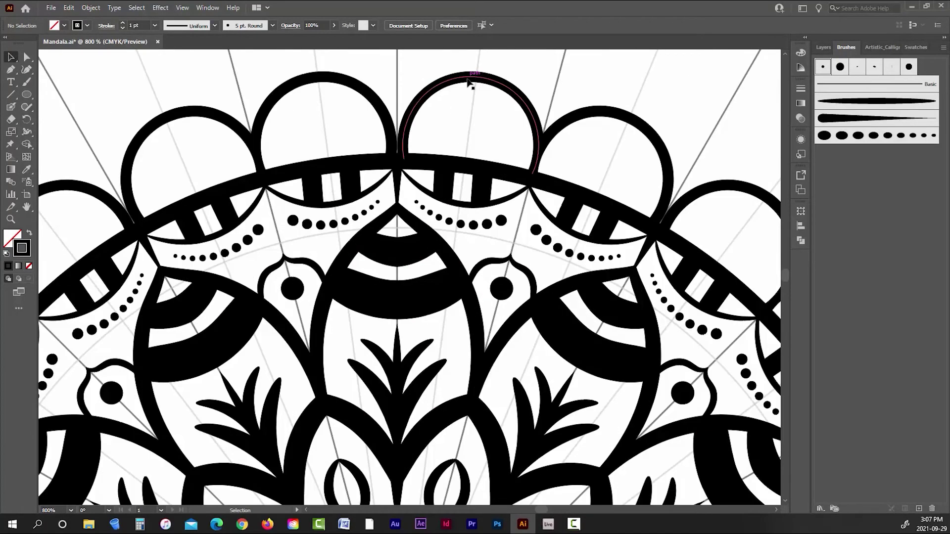
left_click(473, 81)
left_click(545, 59)
scroll(446, 178, "down", 4)
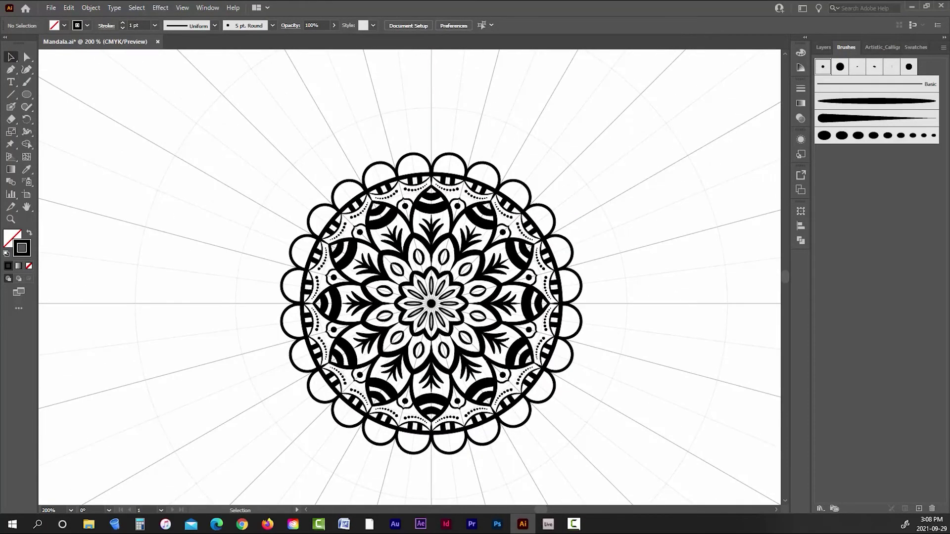
Step: Fine-tune the size and position of the outer arch so it meets its mirrored neighbours on the circle
scroll(498, 205, "up", 1)
left_click(436, 135)
left_click(447, 118)
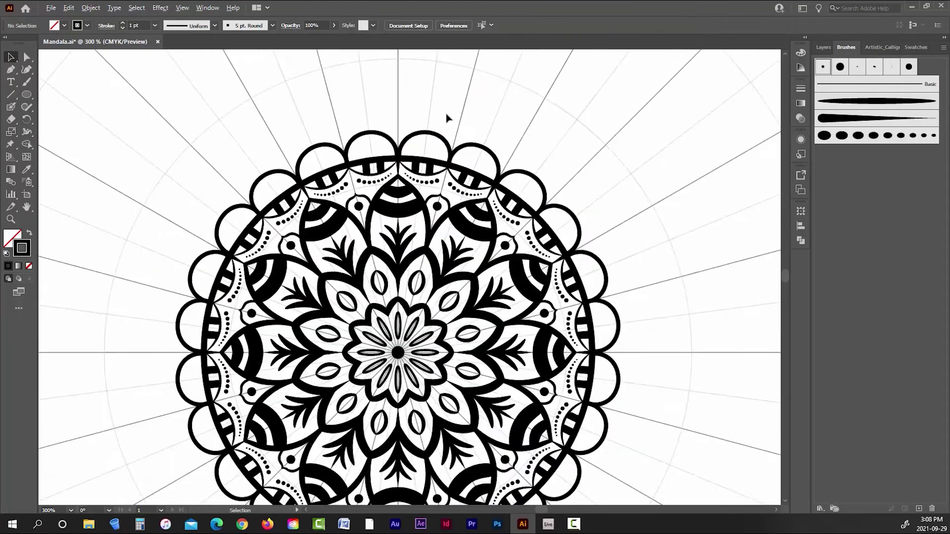
scroll(446, 116, "down", 2)
scroll(446, 113, "up", 4)
left_click(402, 158)
left_click_drag(411, 158, 414, 153)
left_click(437, 117)
scroll(437, 117, "down", 2)
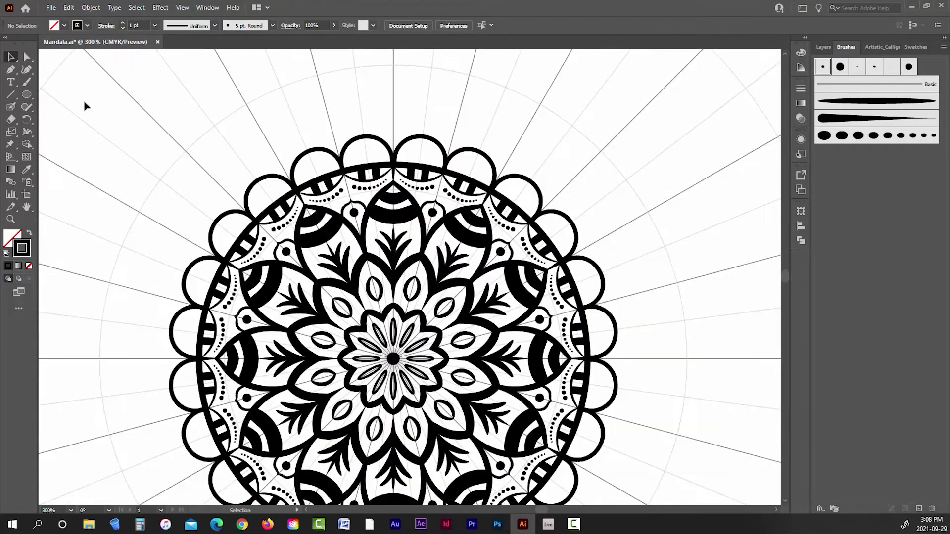
Step: Paint a radial dividing line through the middle of the arch with the double-tapered art brush at 2 pt
left_click(876, 101)
scroll(438, 148, "up", 2)
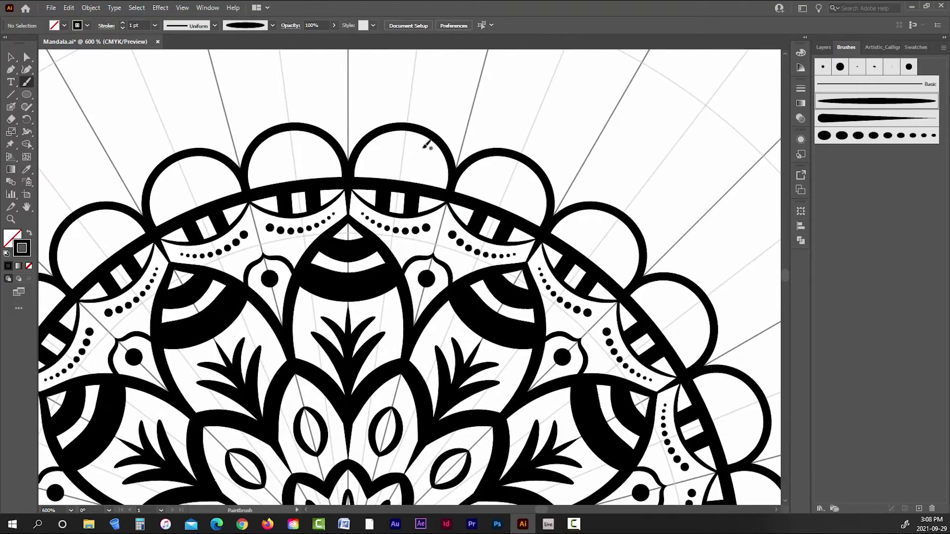
left_click_drag(407, 128, 401, 182)
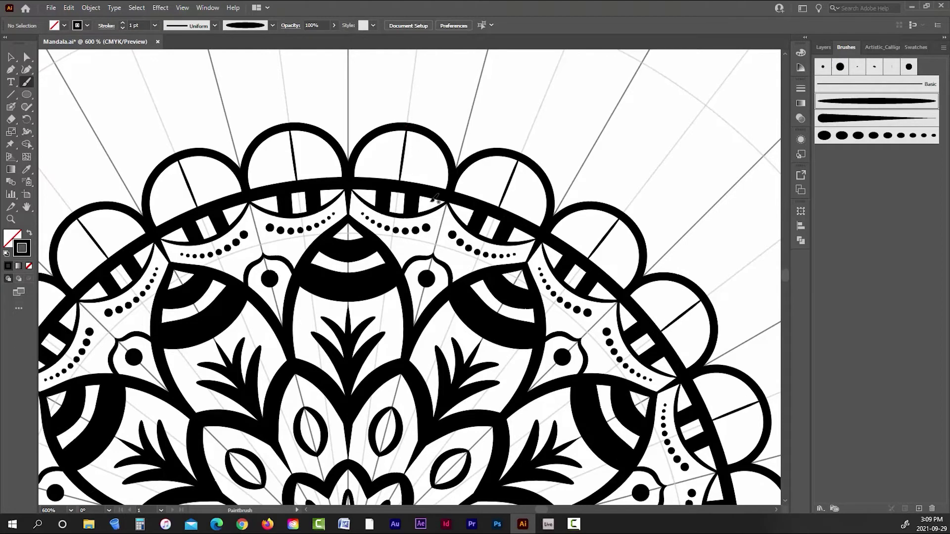
left_click(11, 57)
left_click(164, 48)
left_click(27, 82)
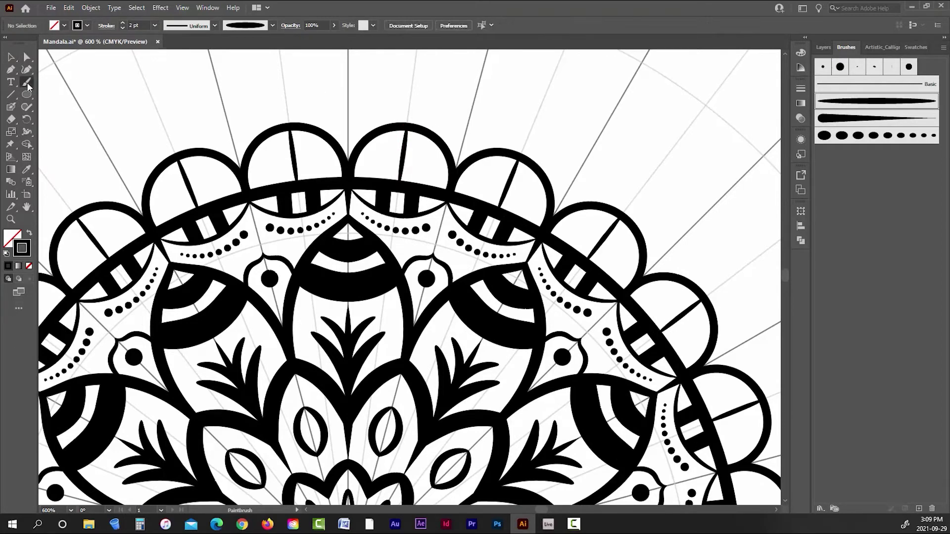
Step: Paint three tapered cross stripes in the arch half farther from the vertical guide and adjust their placement
left_click_drag(449, 151, 450, 153)
mouse_move(402, 161)
left_mouse_down()
mouse_move(449, 167)
mouse_move(448, 179)
left_mouse_up()
key("ctrl+z")
left_click(11, 57)
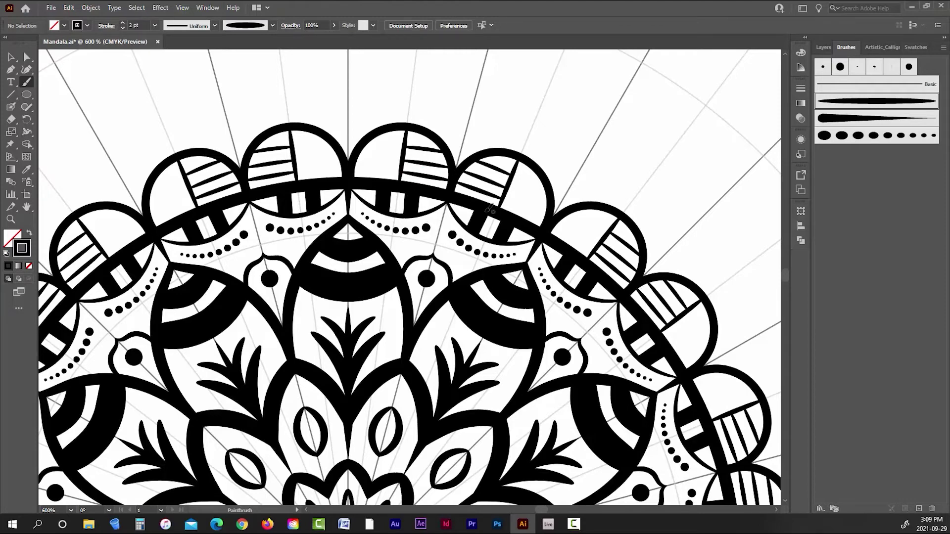
scroll(484, 155, "up", 3)
left_click_drag(343, 146, 341, 140)
left_click_drag(335, 182, 334, 175)
left_click(411, 110)
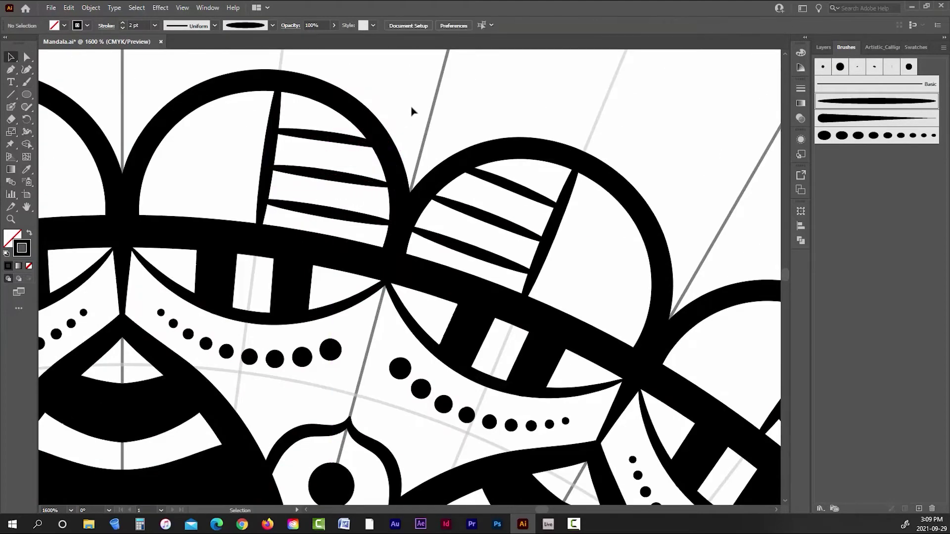
Step: Draw a small circle with black fill and no stroke inside the plain half of the arch
scroll(434, 107, "down", 6)
left_click(26, 95)
left_click(63, 25)
left_click(7, 43)
scroll(386, 116, "up", 5)
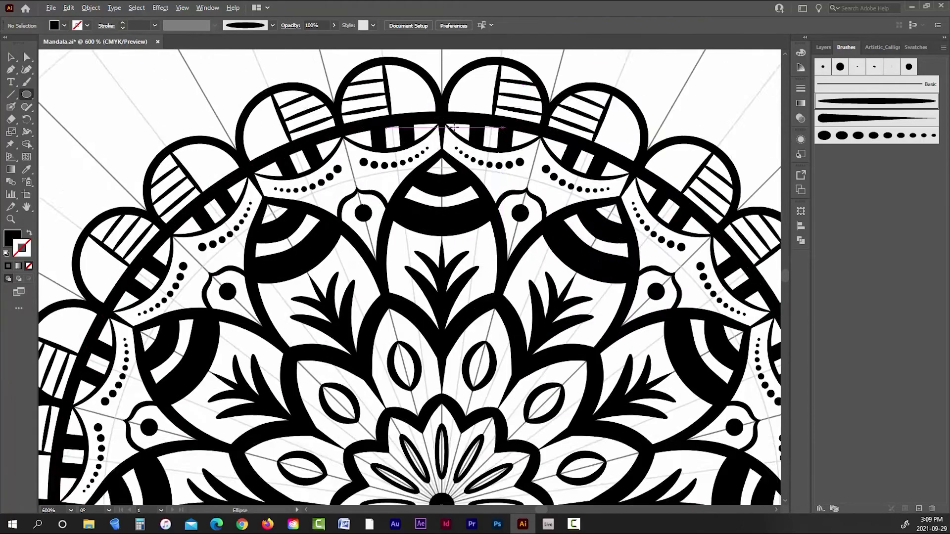
mouse_move(438, 147)
left_mouse_down()
mouse_move(479, 188)
mouse_move(450, 157)
left_mouse_up()
key("v")
left_click(399, 84)
scroll(398, 84, "down", 6)
scroll(551, 128, "up", 2)
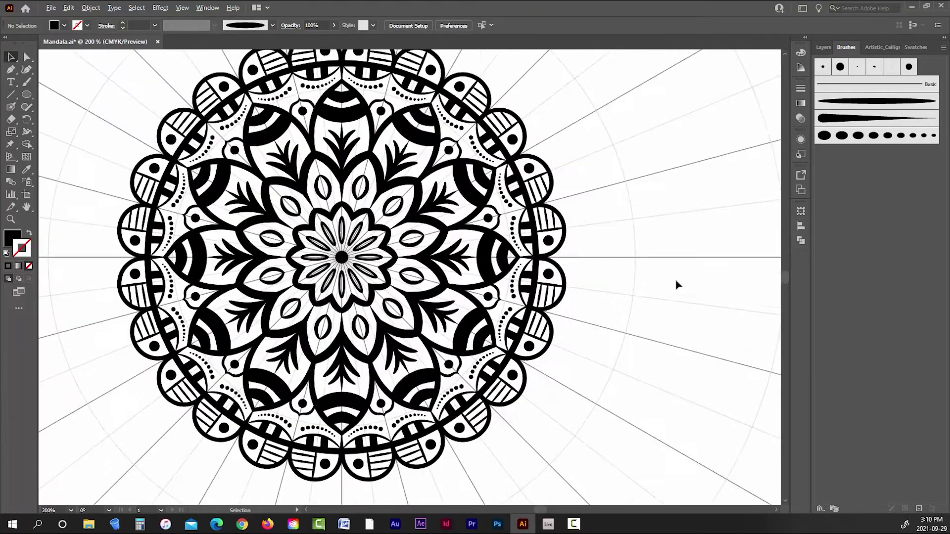
Step: Save the mandala document
scroll(677, 284, "down", 1)
left_click_drag(640, 282, 585, 280)
left_click(51, 8)
left_click(64, 89)
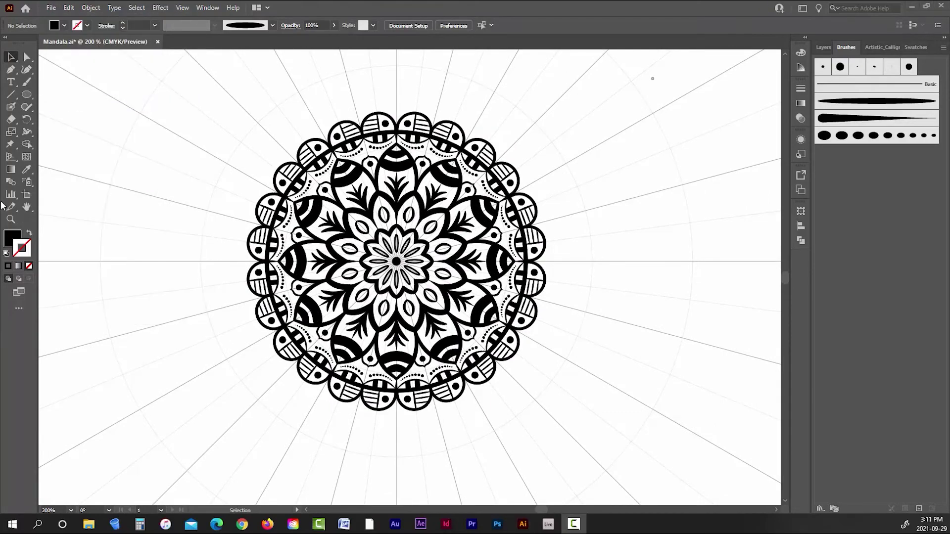
Step: Paint an outward-curling stroke rising from the junction of the two top arches with the single-tapered art brush
left_click(863, 114)
scroll(484, 134, "up", 3)
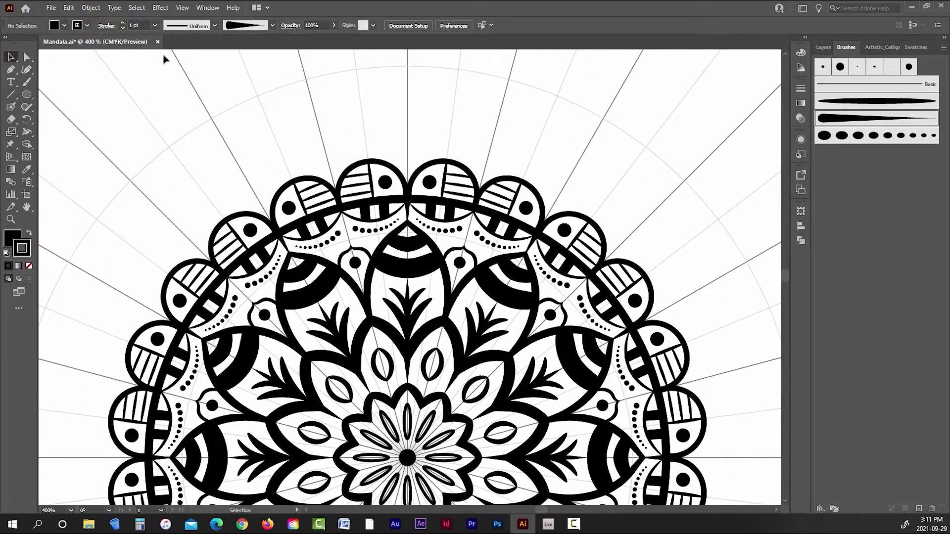
key("b")
left_click_drag(442, 140, 408, 167)
key("ctrl+z")
scroll(436, 122, "up", 1)
key("v")
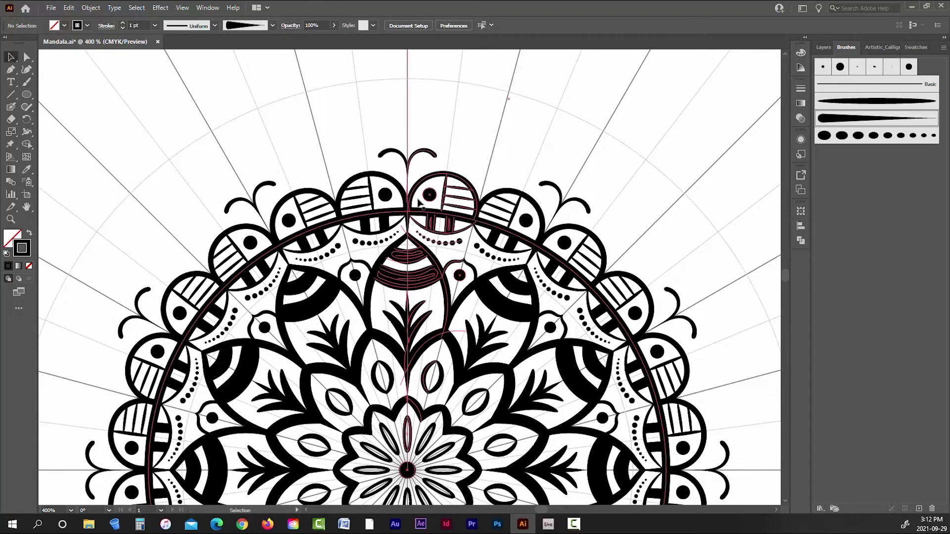
Step: Set the stroke weight of the tapered curl above the arches to 2 pt
left_click(427, 150)
left_click(123, 22)
key("Down")
key("Down")
key("Down")
left_click(198, 106)
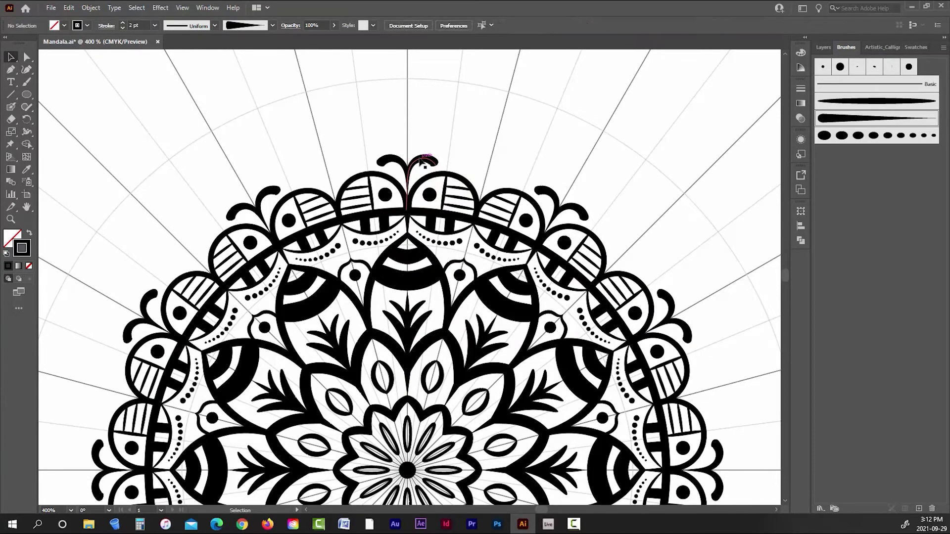
Step: Move the first curl slightly down and paint a second, smaller 2 pt tapered curl above it
key("b")
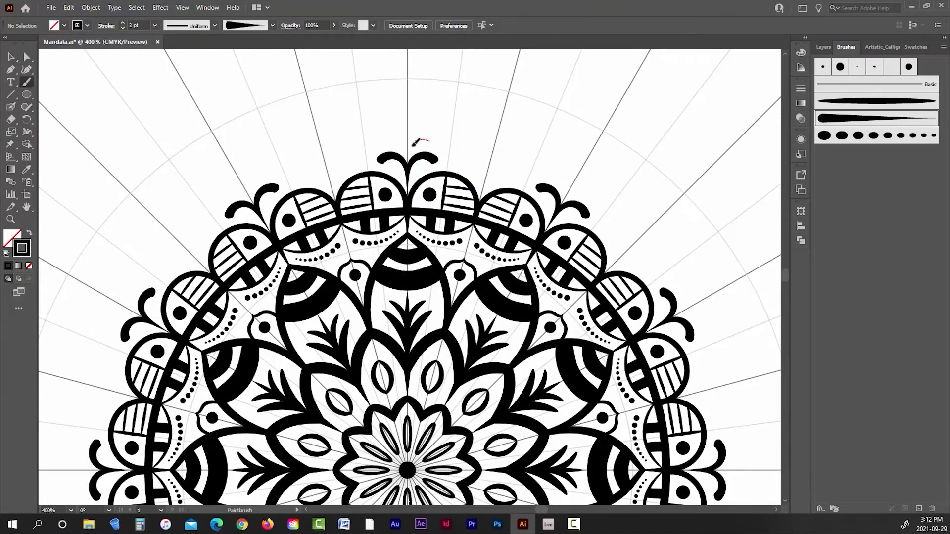
left_click_drag(414, 143, 409, 153)
scroll(459, 149, "up", 2)
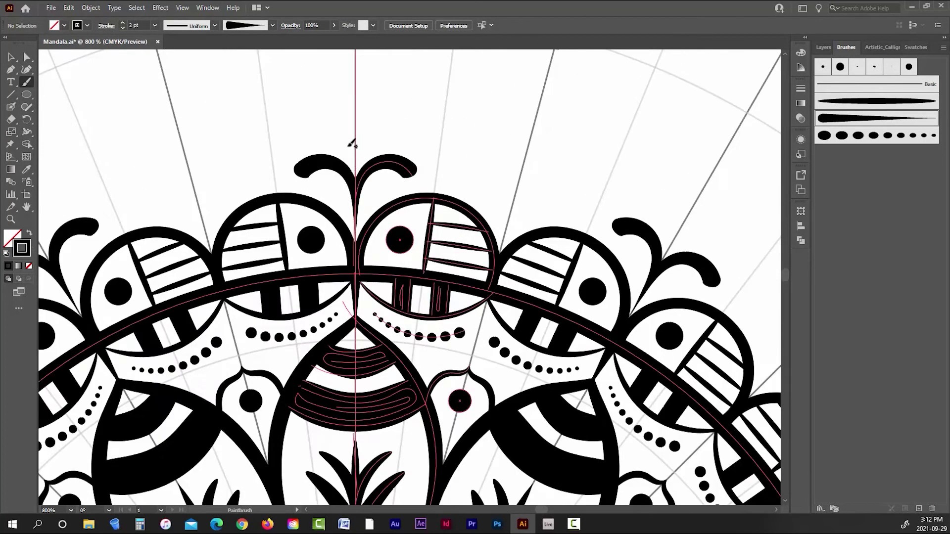
left_click_drag(411, 170, 411, 175)
mouse_move(406, 136)
left_mouse_down()
mouse_move(381, 130)
mouse_move(357, 174)
left_mouse_up()
scroll(404, 135, "down", 3)
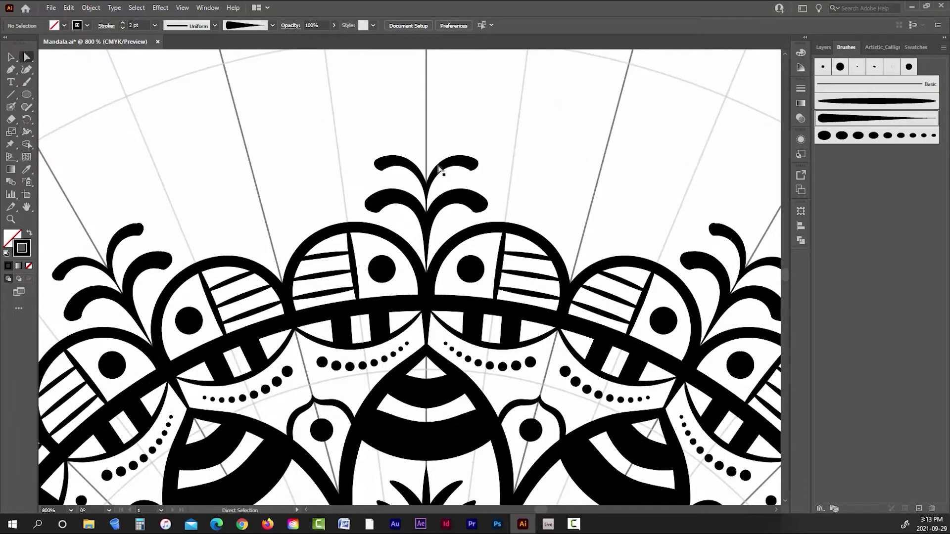
left_click(429, 218)
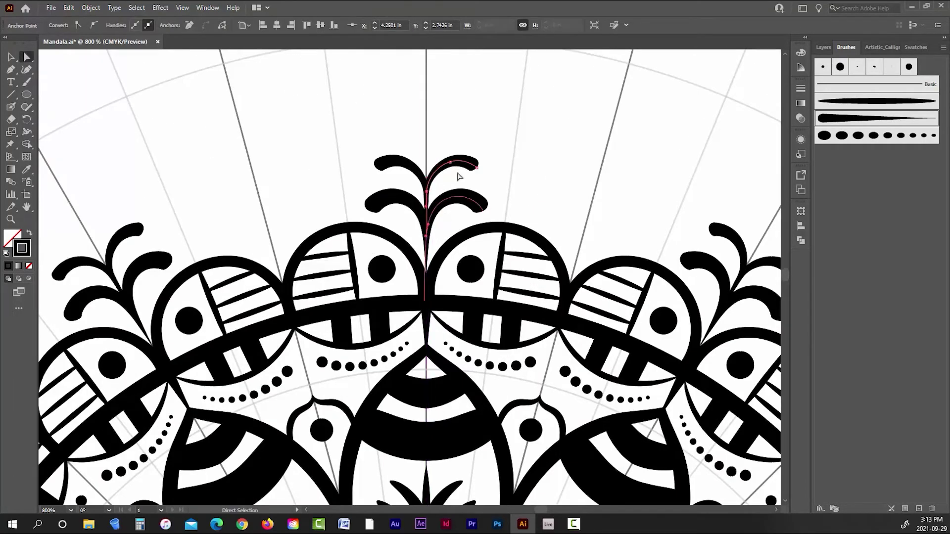
left_click(494, 170)
Step: Paint a half-heart stroke above the curls along the vertical guide and apply the double-tapered art brush to it
key("ctrl+plus")
key("b")
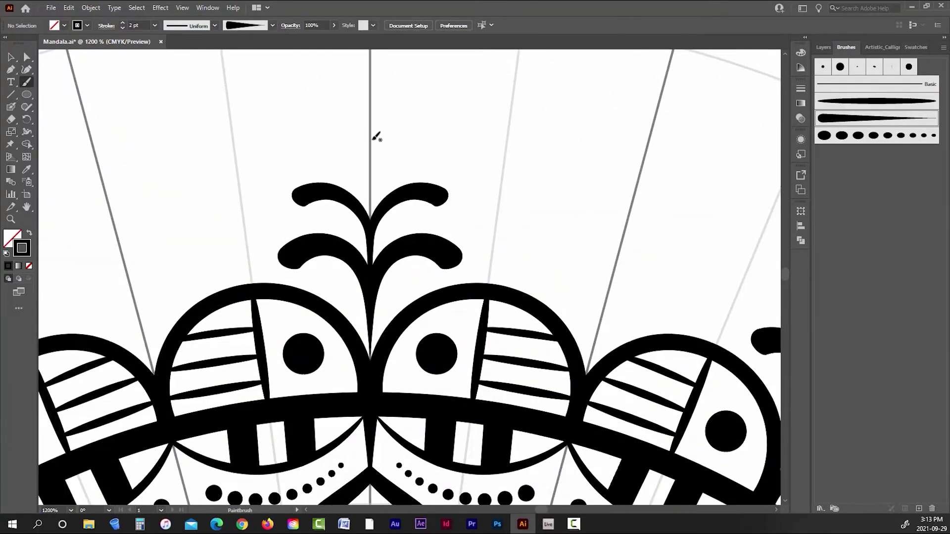
left_click(396, 139)
left_click(272, 26)
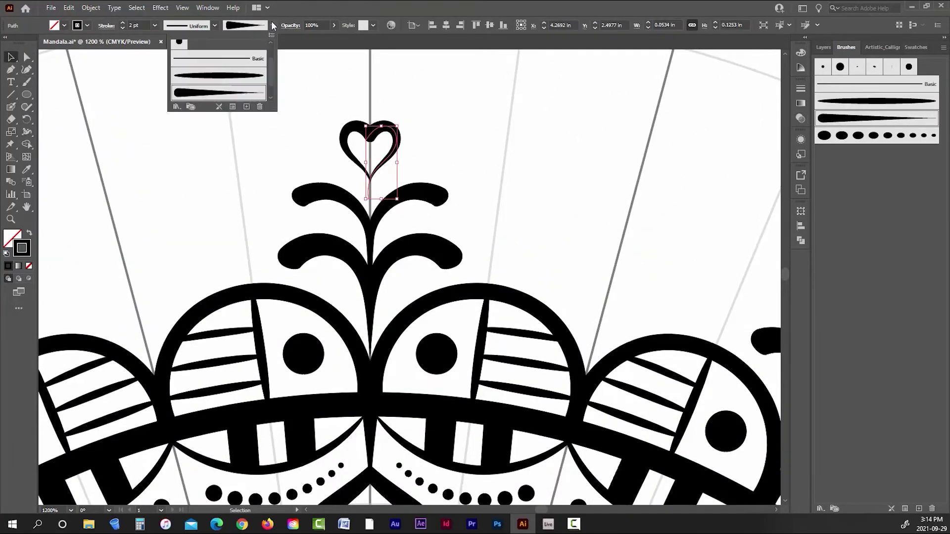
left_click(240, 76)
left_click(272, 25)
left_click(392, 88)
Step: Move the half-heart stroke straight down towards the curls, to a Y position of 2.5116 in
scroll(438, 149, "up", 1)
scroll(460, 127, "up", 2)
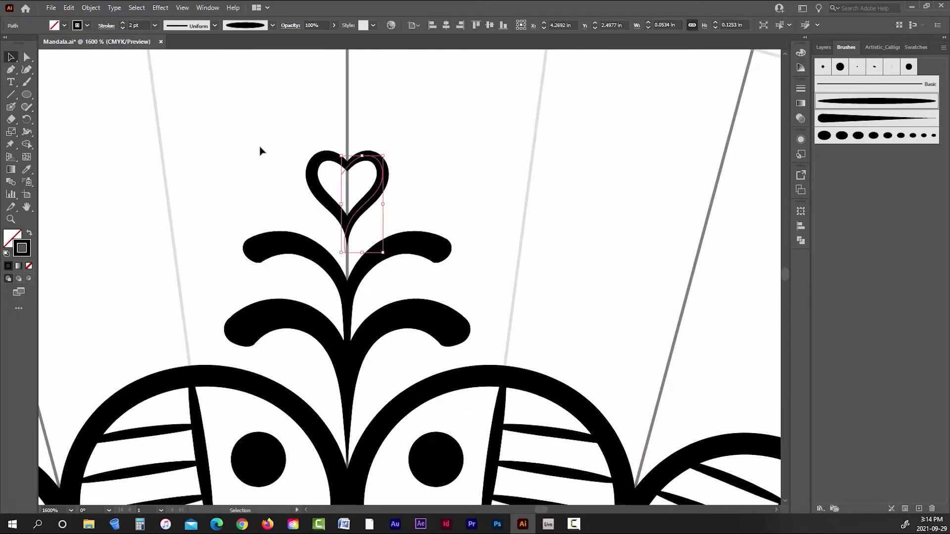
key("ctrl+0")
scroll(459, 79, "up", 4)
left_click(443, 113)
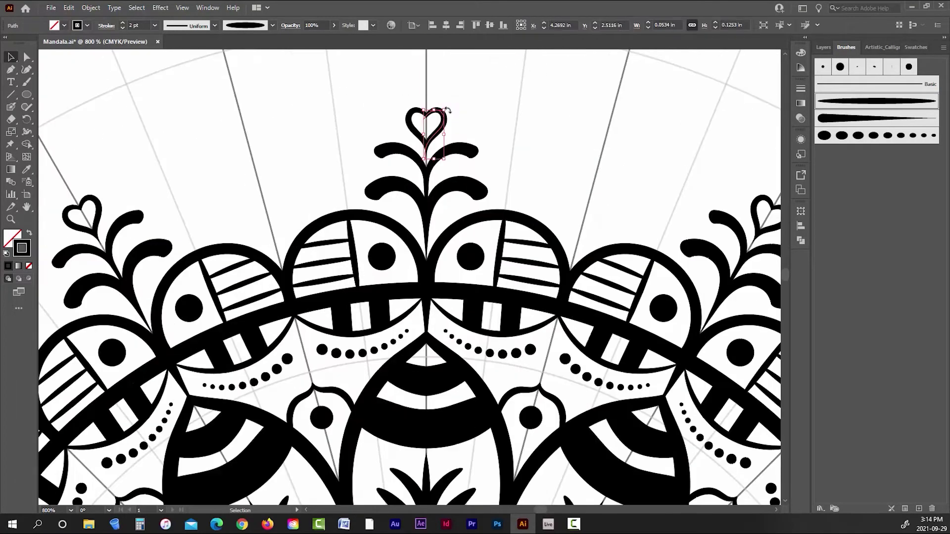
Step: Enlarge the half-heart stroke outward and upward above the two curls along the vertical guide
scroll(439, 123, "up", 2)
left_click_drag(449, 105, 464, 94)
left_click(487, 67)
scroll(488, 62, "down", 6)
scroll(527, 101, "up", 6)
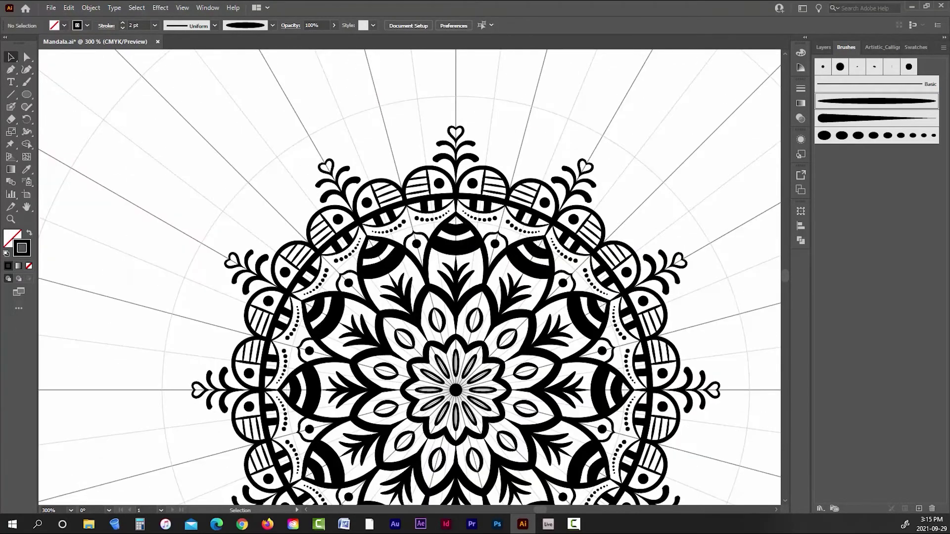
Step: Select the half-heart and upper curl strokes together and nudge them slightly down towards the arches
left_click(434, 143)
left_click_drag(469, 196, 365, 98)
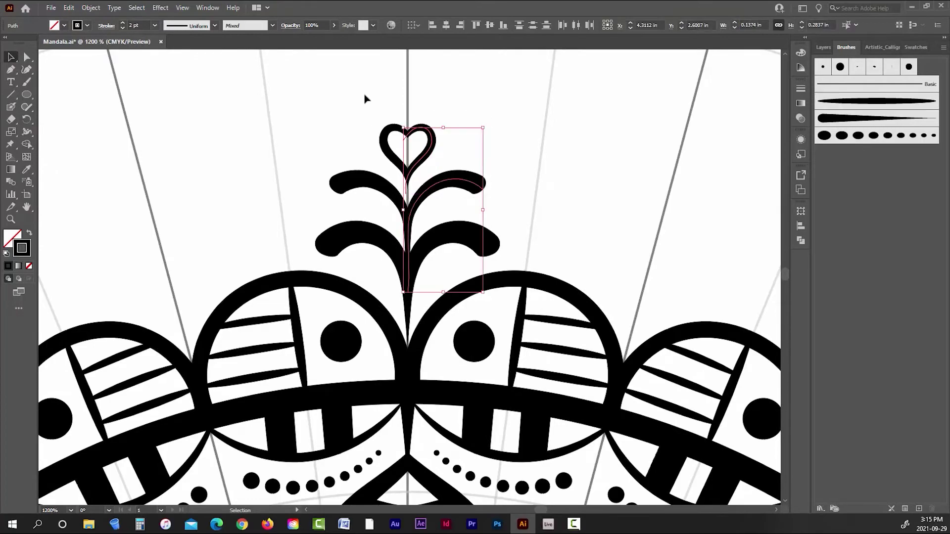
key("Down")
left_click(335, 104)
scroll(437, 139, "down", 5)
scroll(449, 136, "up", 1)
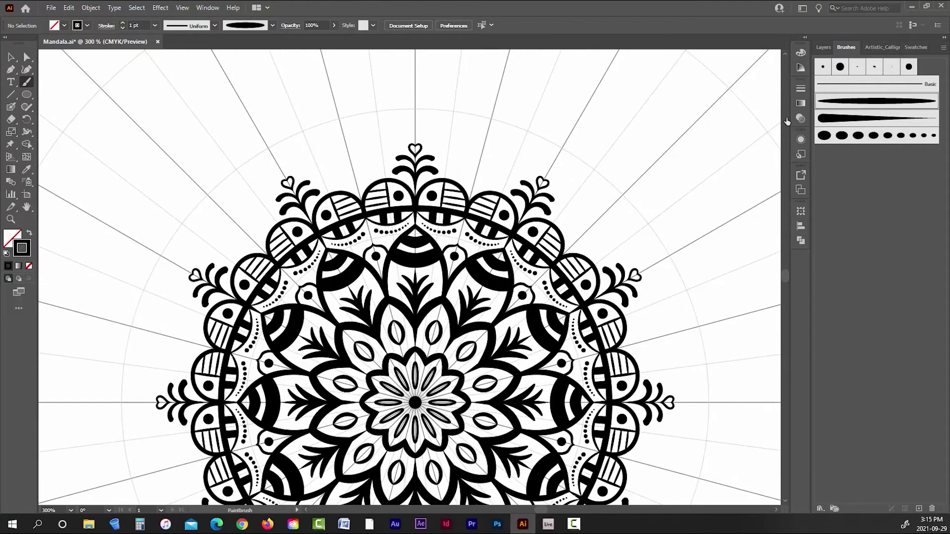
Step: Paint an S-curved petal outline from the vertical guide above the heart down to the arches and set the stroke weight to 0.75 pt
scroll(474, 188, "up", 1)
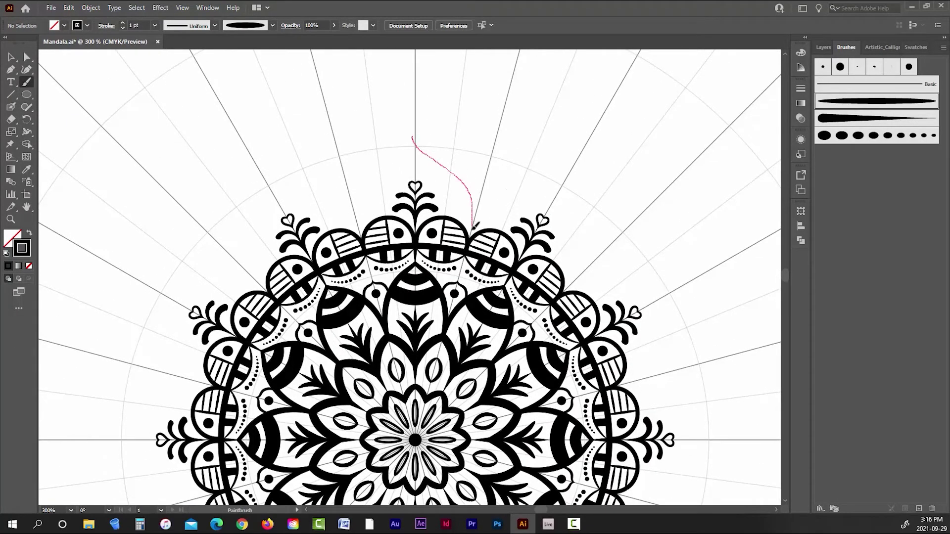
left_click_drag(474, 226, 475, 227)
left_click(123, 29)
key("ctrl+equal")
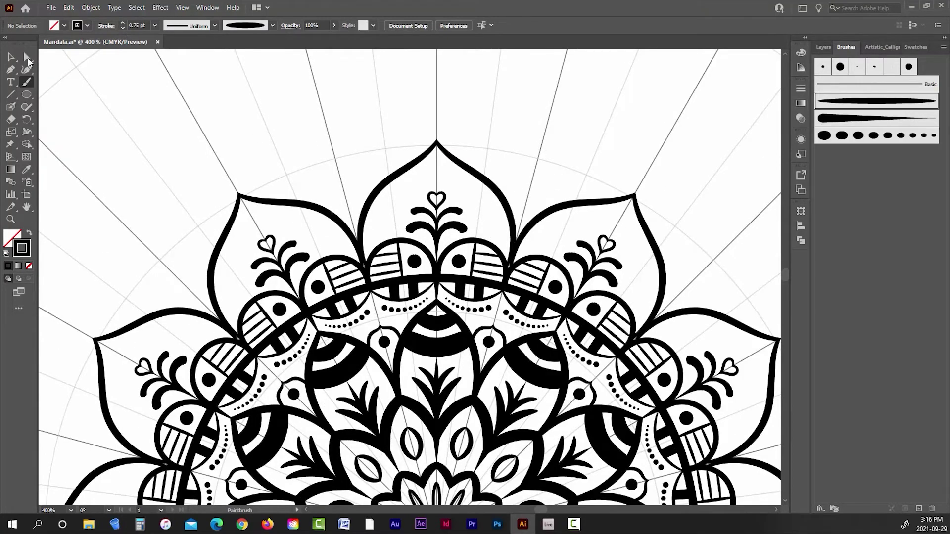
Step: Stretch the new petal outline outward so the pointed petal around the heart ornament becomes wider
left_click(11, 57)
left_click(512, 244)
mouse_move(514, 268)
left_mouse_down()
mouse_move(507, 214)
mouse_move(524, 267)
left_mouse_up()
left_click(559, 168)
scroll(569, 168, "down", 2)
scroll(576, 177, "up", 2)
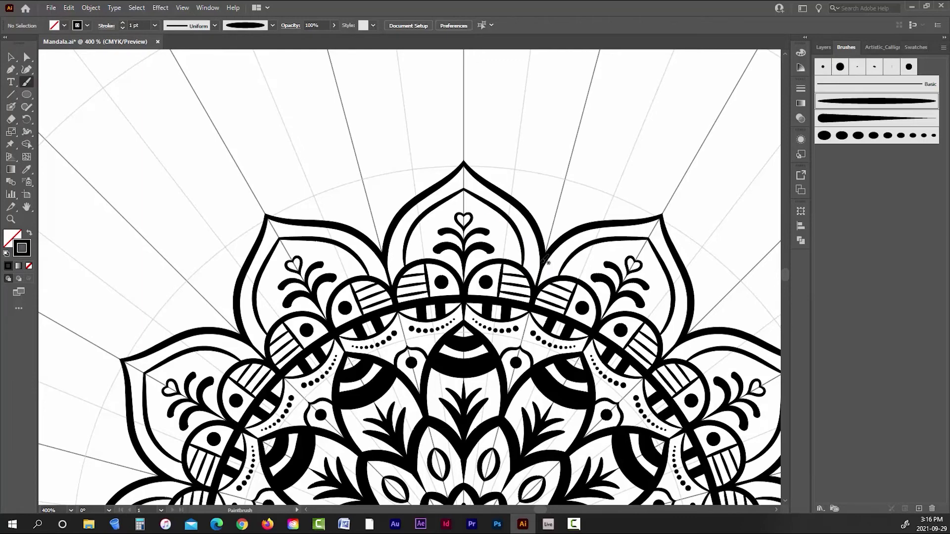
Step: Undo the inner petal outline and repaint it at 1 pt from the vertical guide down to the arch
key("ctrl+z")
left_click_drag(460, 181, 463, 187)
left_click_drag(523, 267, 522, 269)
scroll(500, 163, "down", 3)
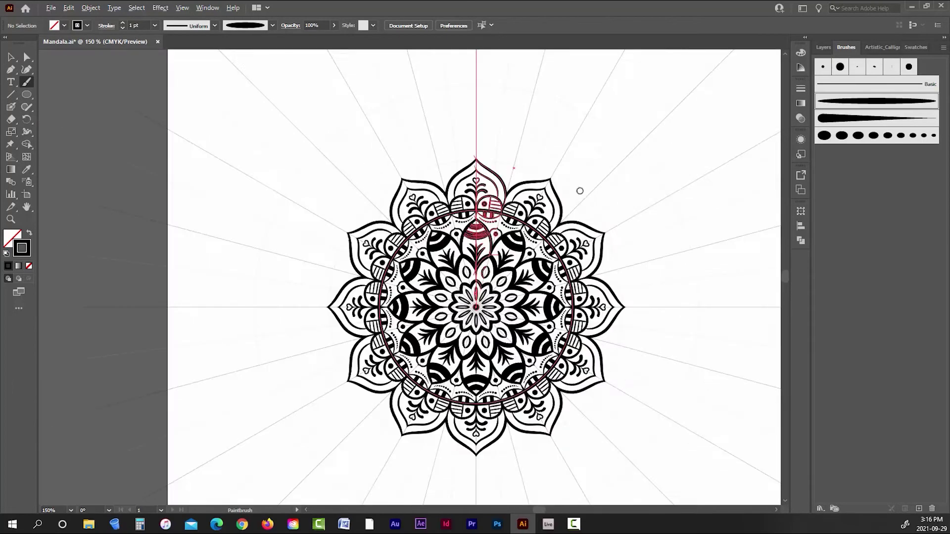
scroll(499, 181, "up", 3)
Step: Stretch the inner petal outline slightly downward so that its lower end reaches into the arch
left_click(11, 57)
scroll(410, 163, "up", 1)
left_click(492, 173)
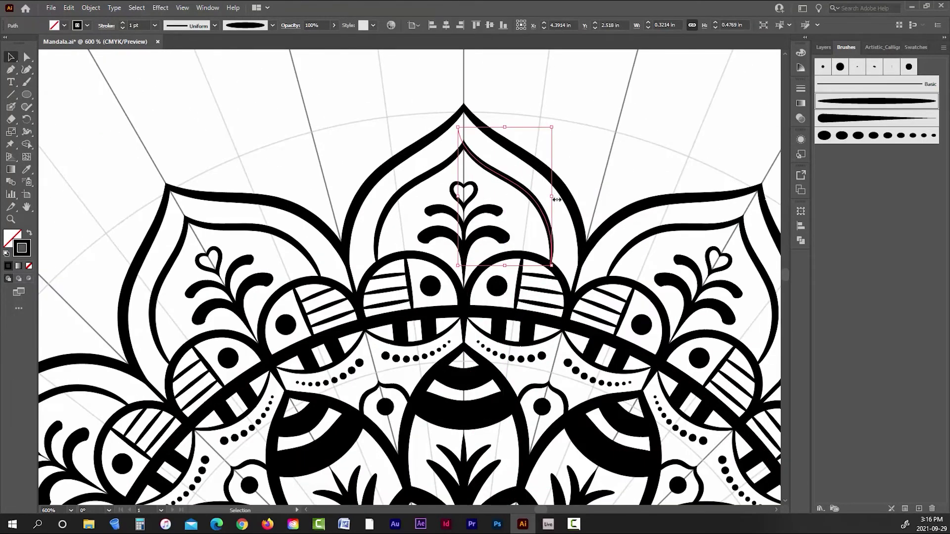
left_click_drag(506, 263, 504, 271)
left_click(527, 116)
scroll(527, 117, "down", 2)
left_click_drag(613, 102, 568, 119)
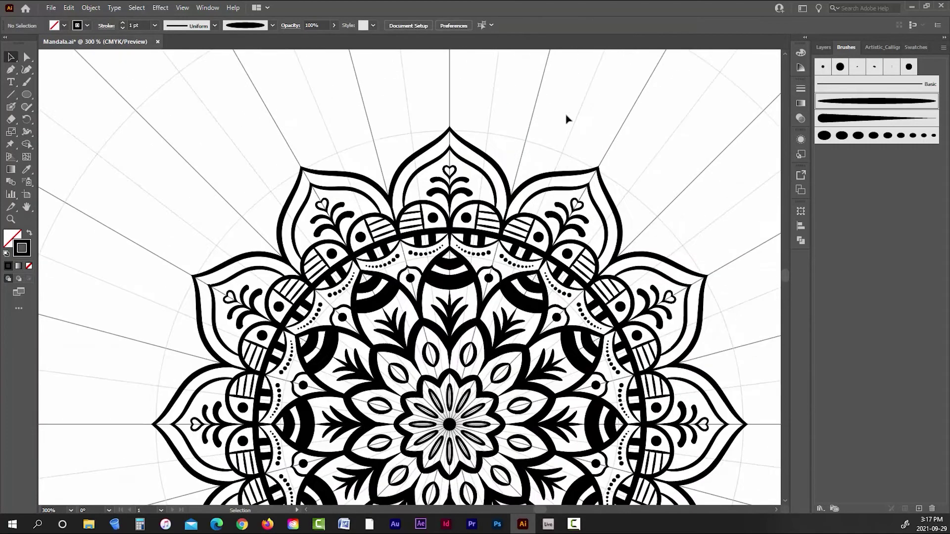
Step: Paint a short vertical stroke joining the tips of the inner and outer petal outlines and set its weight to 2 pt
key("b")
scroll(461, 132, "up", 3)
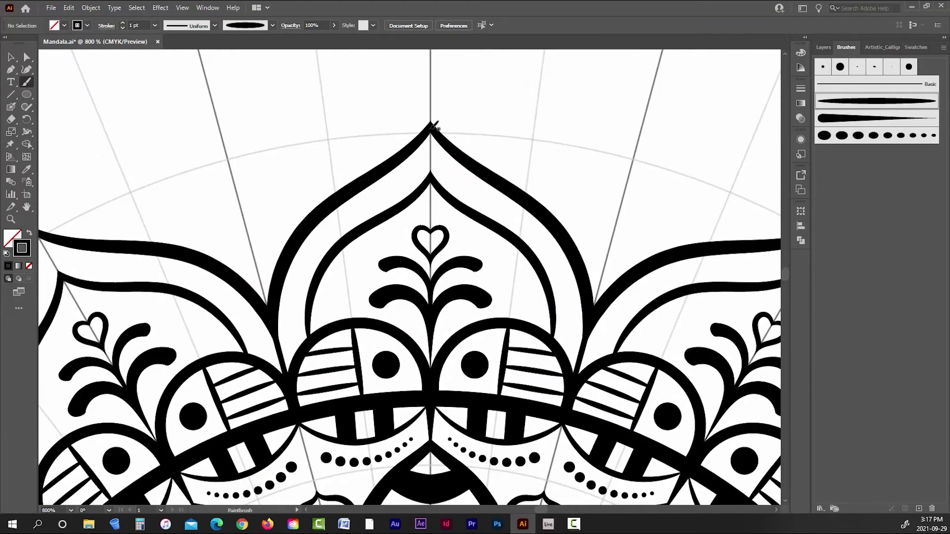
left_click(432, 150)
left_click(123, 23)
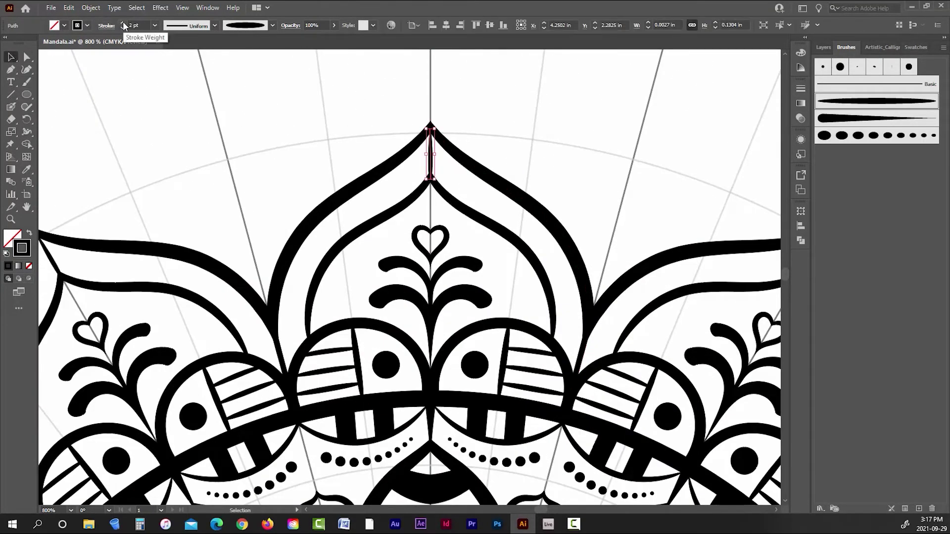
left_click(198, 93)
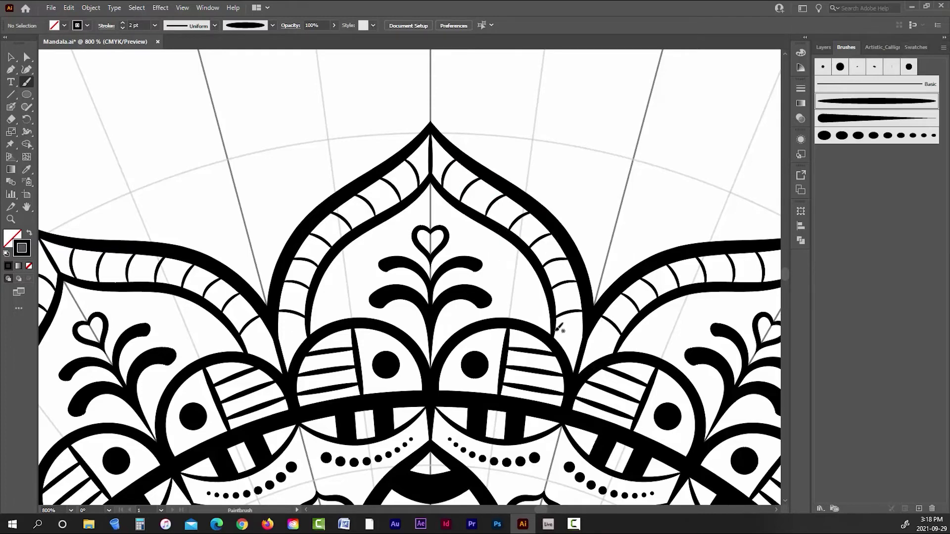
Step: Paint curved 2 pt cross stripes along the band between the inner and outer petal outlines, down to the arches
left_click_drag(586, 348, 585, 350)
scroll(350, 186, "down", 3)
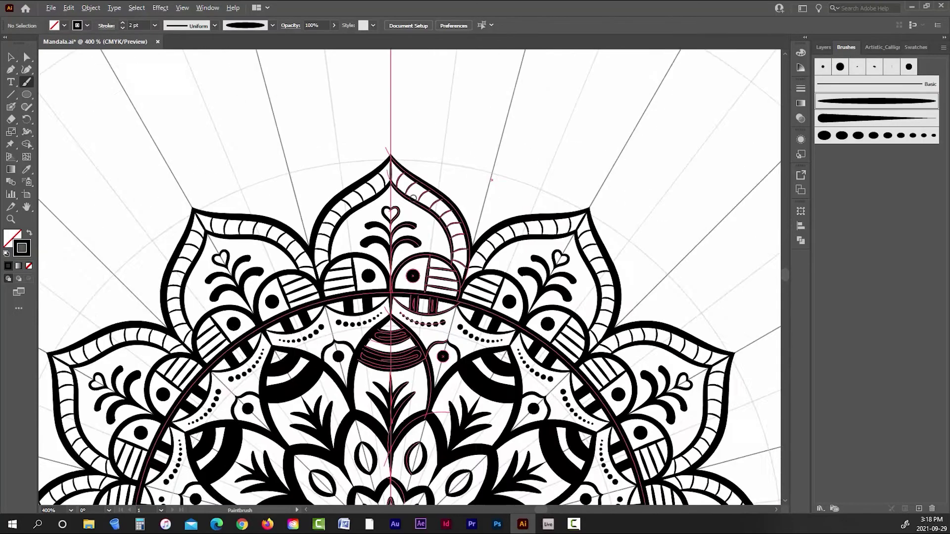
key("v")
scroll(471, 113, "down", 1)
scroll(468, 144, "up", 4)
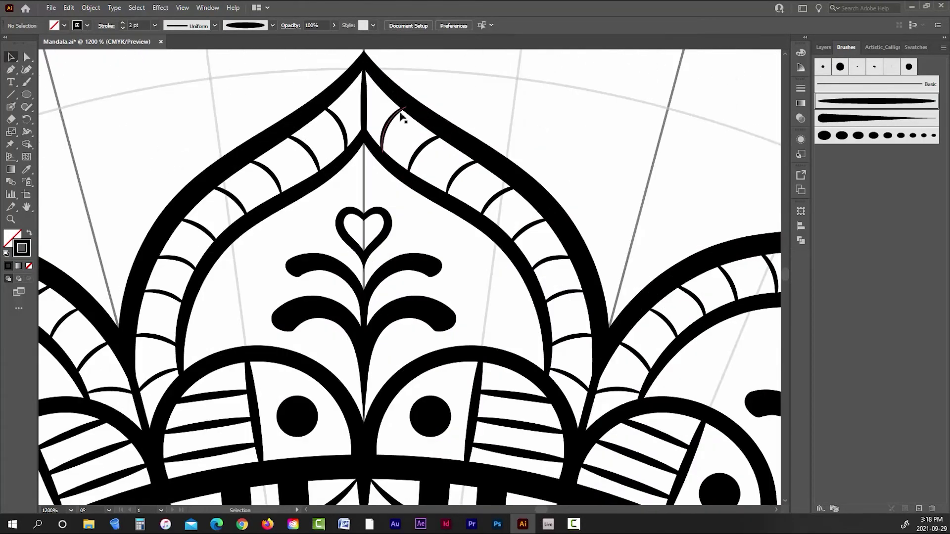
scroll(515, 124, "down", 5)
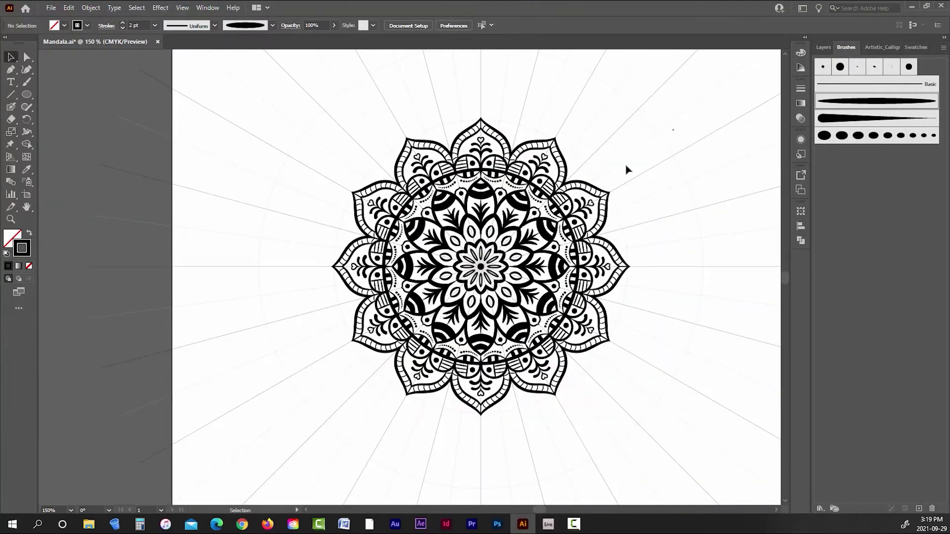
scroll(600, 179, "up", 2)
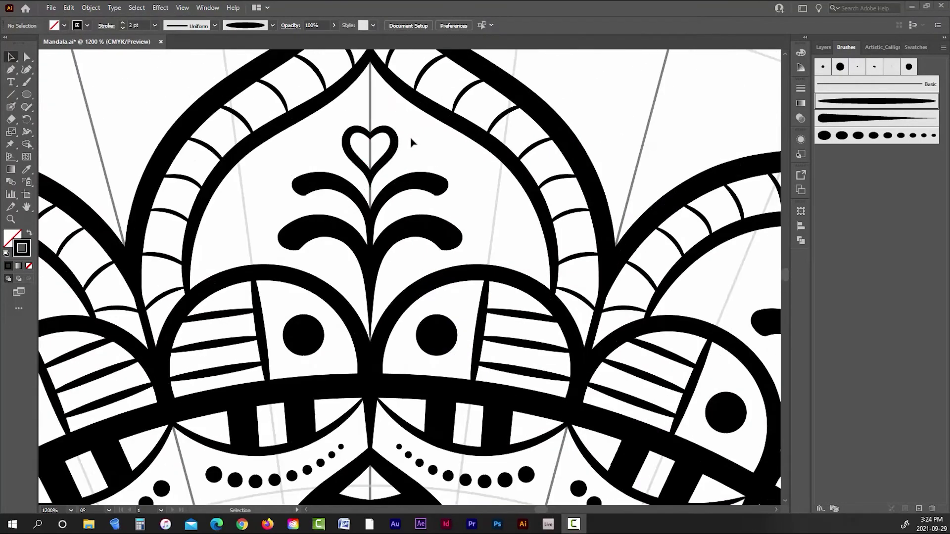
Step: Enlarge the half-heart stroke above the curls inside the top petal
left_click_drag(409, 141, 403, 117)
left_click(334, 147)
scroll(348, 152, "down", 6)
scroll(347, 100, "up", 3)
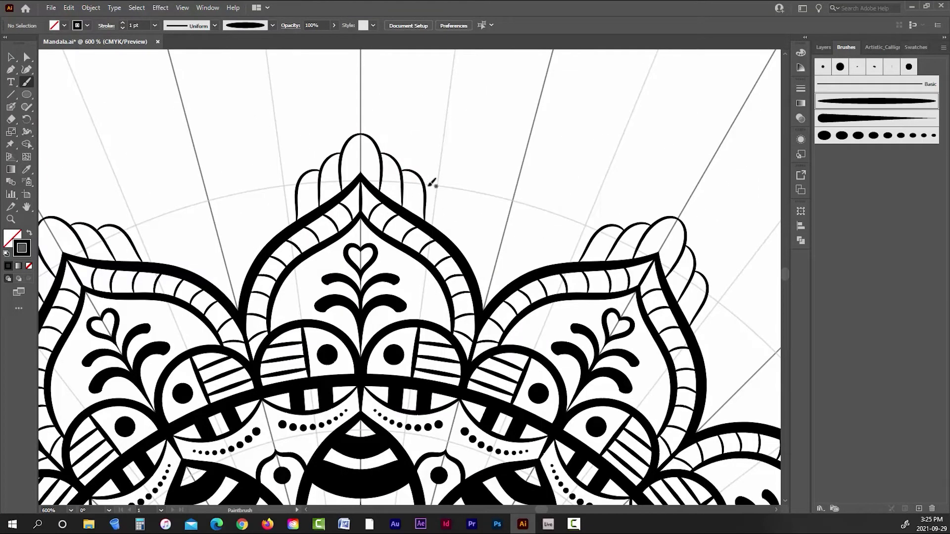
Step: Paint the remaining 1 pt scallop strokes along the outside of the petal down to the neighbouring petal
left_click_drag(453, 207, 468, 268)
key("ctrl+z")
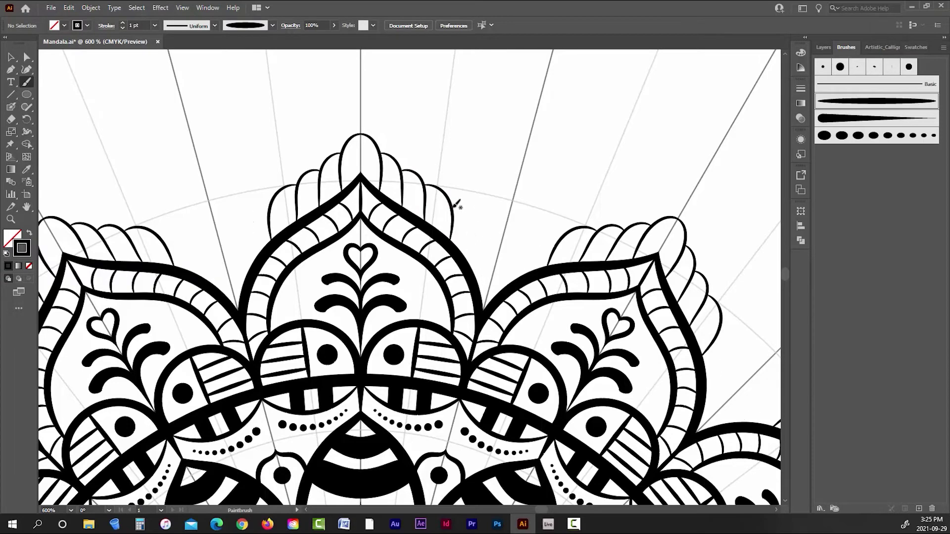
mouse_move(452, 207)
left_mouse_down()
mouse_move(477, 222)
mouse_move(493, 292)
left_mouse_up()
scroll(589, 269, "down", 4)
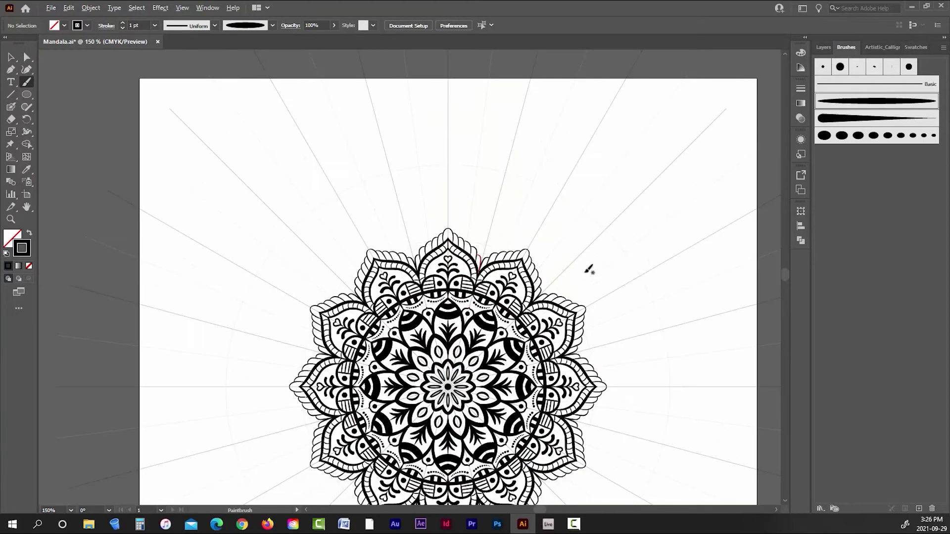
scroll(493, 260, "up", 6)
scroll(609, 307, "down", 2)
Step: Try narrowing the fourth scallop stroke from the petal tip, then remove it and repaint it between its neighbours
key("v")
scroll(460, 268, "up", 3)
left_click(469, 218)
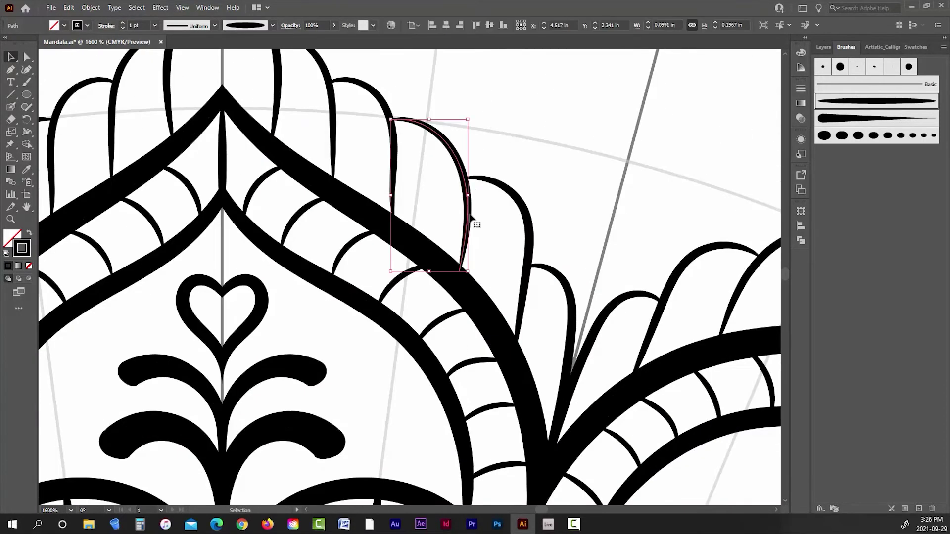
left_click_drag(469, 196, 461, 196)
key("ctrl+z")
key("ctrl+z")
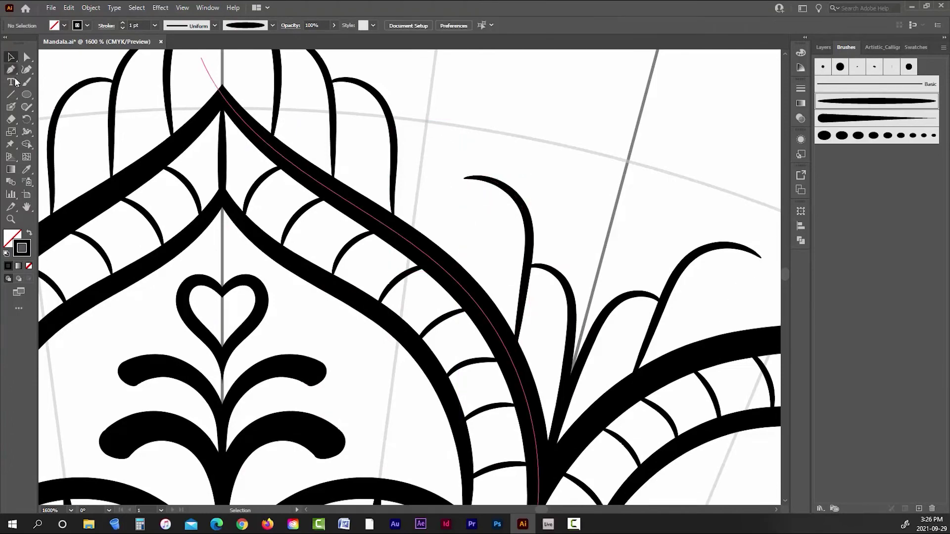
left_click_drag(456, 257, 453, 262)
key("ctrl+z")
scroll(554, 148, "down", 5)
scroll(528, 124, "up", 5)
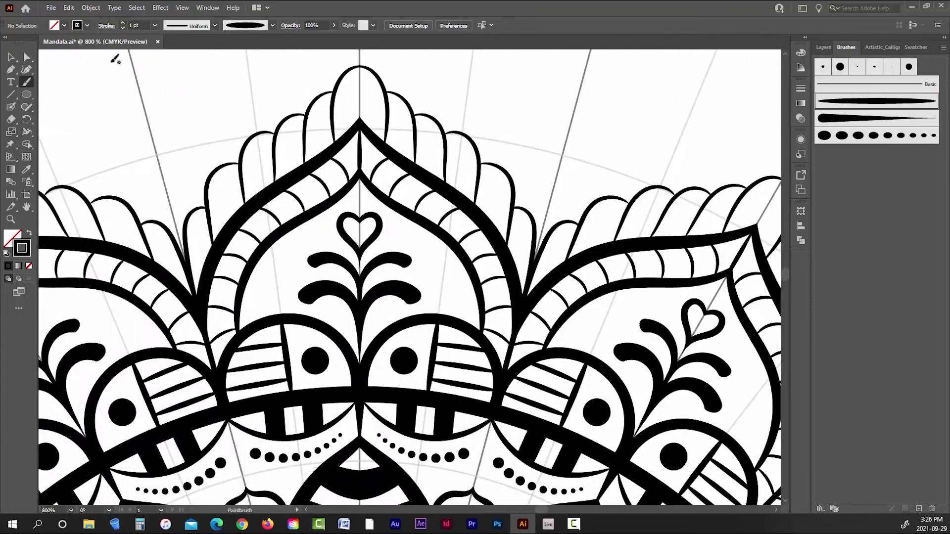
Step: Move the end anchor point of the lowest scallop stroke down into the gap between the two petals
key("v")
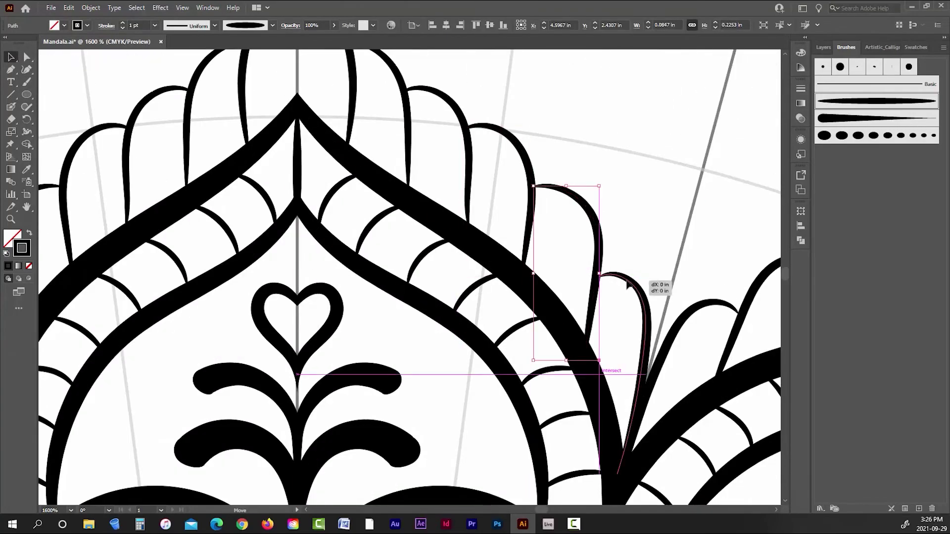
scroll(605, 403, "down", 2)
scroll(605, 399, "up", 1)
left_click(625, 387)
key("a")
left_click_drag(618, 398, 622, 412)
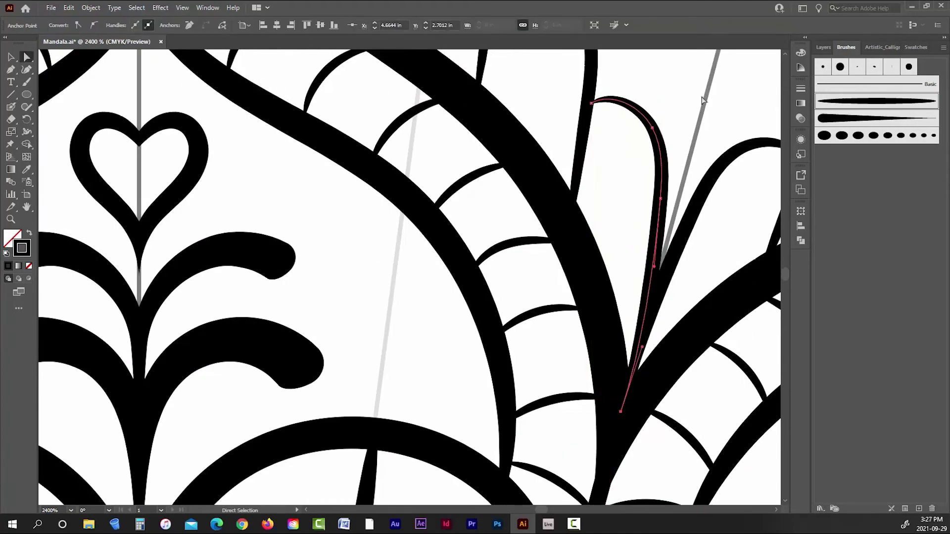
left_click(704, 99)
scroll(466, 139, "down", 6)
scroll(590, 218, "down", 2)
Step: Draw a small black-filled circle without a stroke inside the central scallop above the petal tip
left_click(27, 95)
left_click(64, 25)
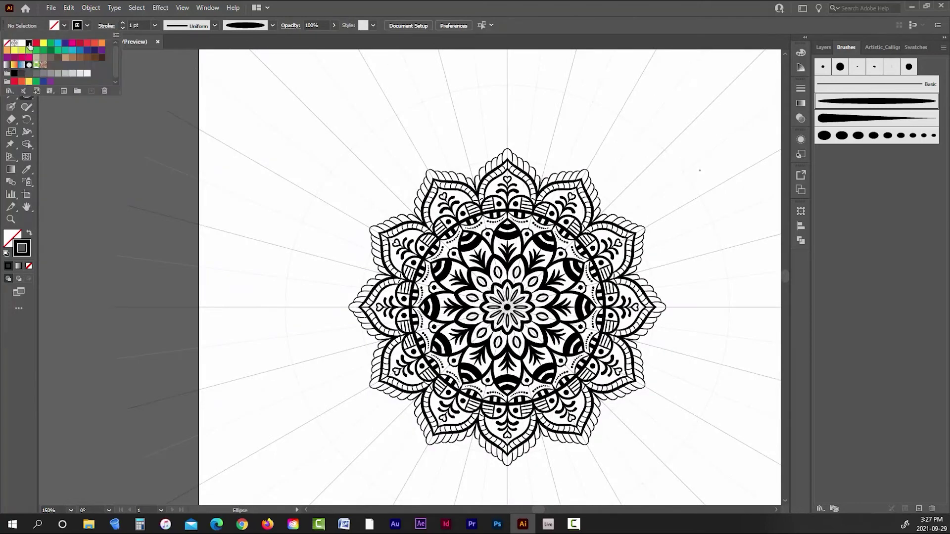
left_click(29, 43)
left_click(87, 25)
left_click(460, 9)
scroll(555, 150, "up", 5)
left_click_drag(301, 157, 327, 179)
left_click(87, 25)
left_click(7, 43)
Step: Move the circle onto the vertical guide inside the central scallop and adjust its size slightly
scroll(282, 180, "up", 3)
key("v")
left_click_drag(369, 142, 338, 140)
left_click_drag(372, 106, 378, 103)
left_click(446, 25)
key("ctrl+z")
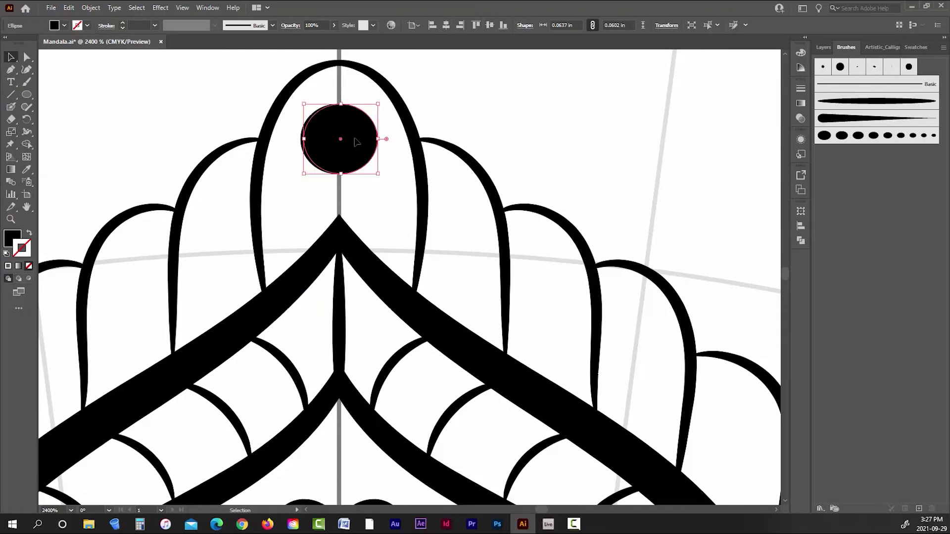
left_click_drag(356, 141, 353, 140)
left_click(495, 102)
scroll(485, 100, "down", 8)
scroll(486, 98, "up", 8)
Step: Enlarge the circle in the central scallop a little and shift it back onto the vertical guide
left_click(381, 138)
left_click_drag(402, 177, 408, 181)
left_click_drag(394, 145, 384, 141)
left_click(496, 87)
scroll(495, 86, "down", 8)
scroll(644, 154, "up", 2)
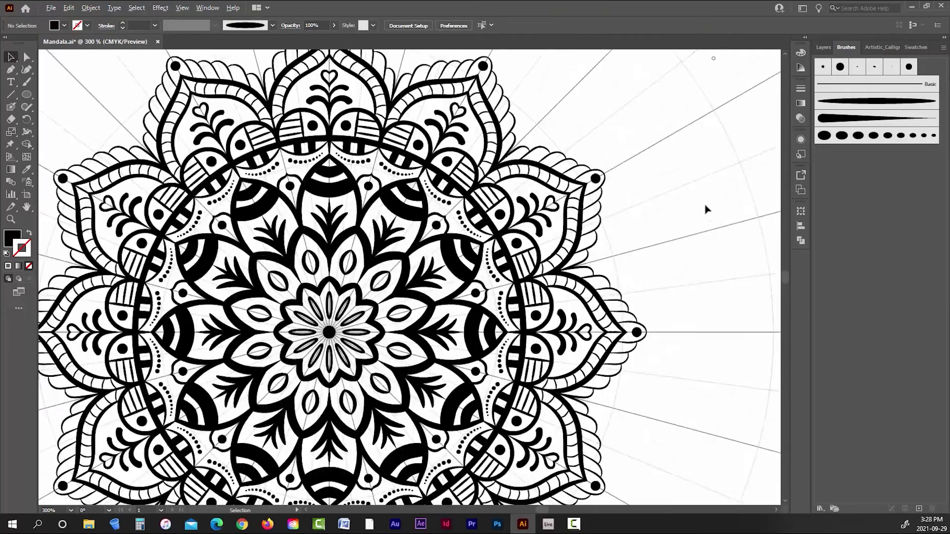
Step: Resize the tip circle again and reposition it within the central scallop
scroll(683, 189, "down", 1)
left_click_drag(699, 99, 661, 93)
scroll(412, 66, "up", 2)
scroll(410, 79, "up", 4)
left_click(385, 108)
left_click_drag(399, 131, 373, 120)
left_click_drag(374, 120, 426, 113)
left_click(449, 86)
scroll(450, 85, "down", 4)
scroll(428, 84, "up", 4)
Step: Shrink the tip circle to about 0.078 by 0.0737 in and place it on the vertical guide
left_click_drag(461, 149, 444, 135)
left_click_drag(432, 107, 430, 105)
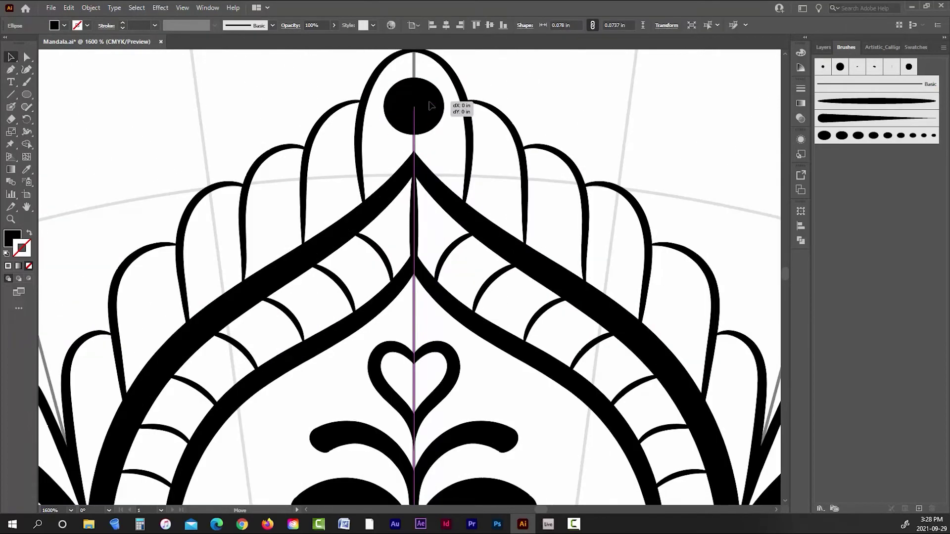
left_click(482, 86)
scroll(442, 86, "down", 6)
scroll(554, 80, "down", 1)
Step: Paint a half-heart beyond the gap between two petals with a 1.5 pt black stroke and no fill, and fit it against the guide
left_click(26, 82)
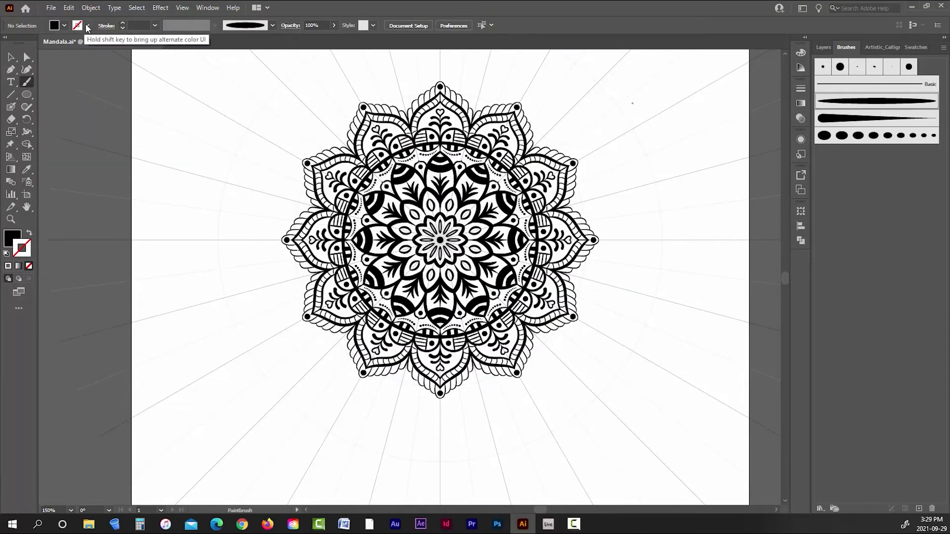
left_click(87, 26)
left_click(28, 43)
left_click(64, 26)
left_click(7, 43)
left_click(122, 23)
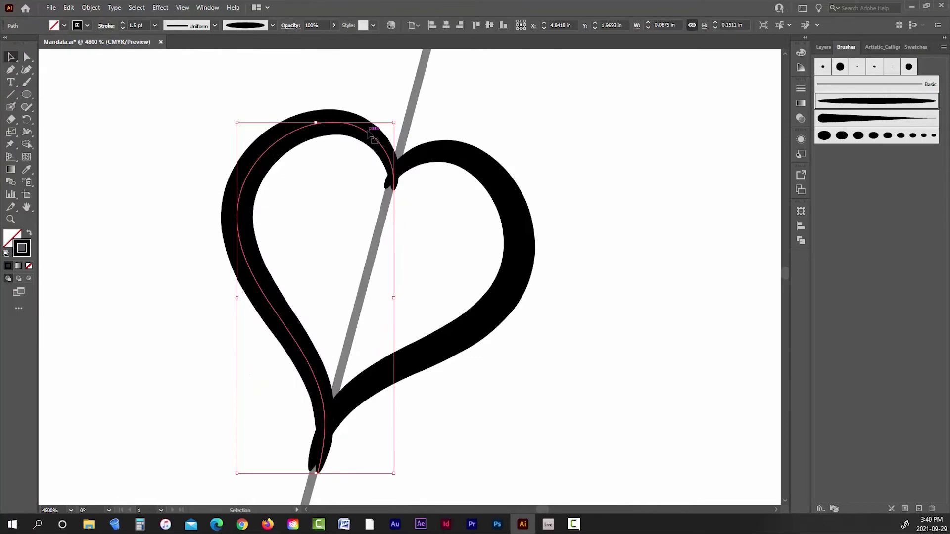
left_click_drag(361, 134, 362, 133)
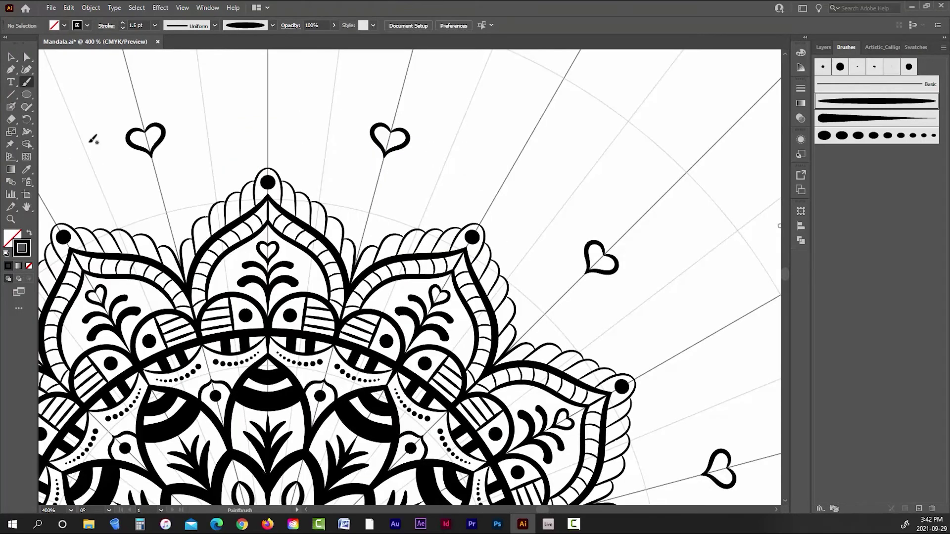
Step: Paint a curled 1.5 pt stroke rising from the gap between two petals towards the outer heart, undoing the extra stroke beside it
left_click_drag(360, 253, 360, 256)
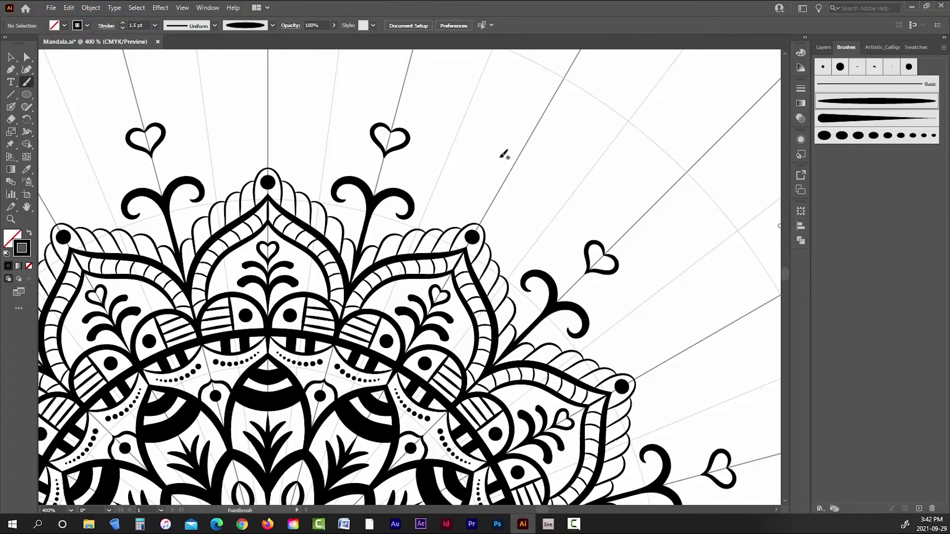
left_click_drag(374, 199, 371, 218)
key("ctrl+z")
scroll(389, 207, "up", 2)
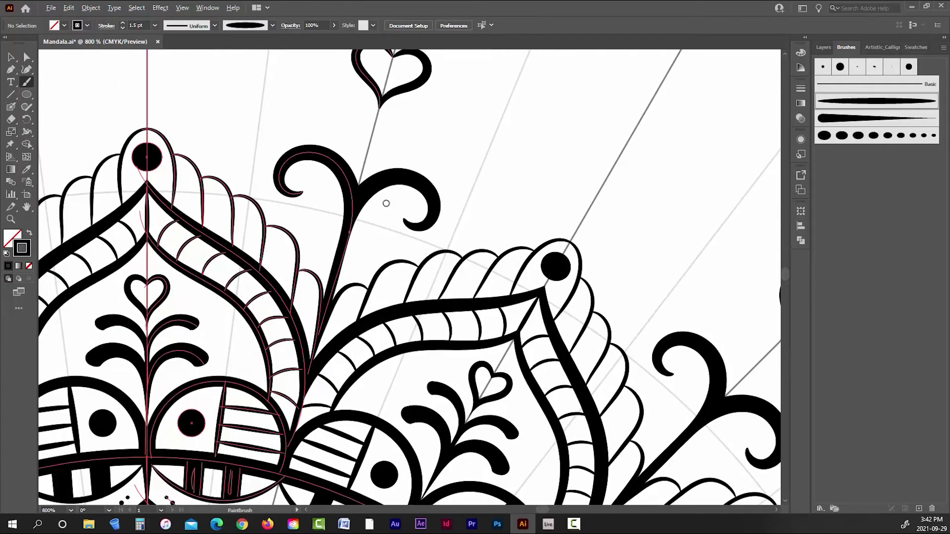
Step: Enlarge the curled stroke slightly outward and adjust its lower anchor point in the gap between the petals
key("v")
left_click(349, 186)
left_click_drag(279, 153, 269, 143)
scroll(351, 388, "up", 1)
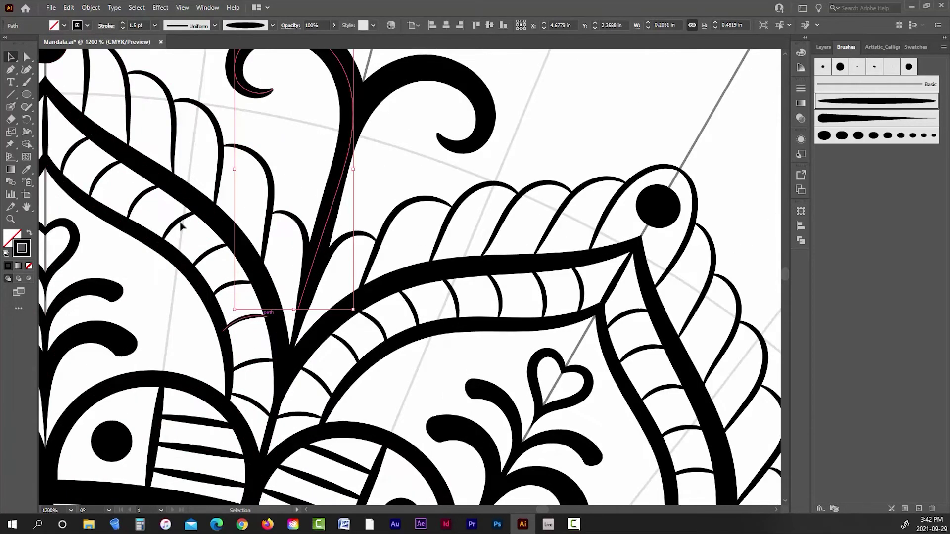
left_click(26, 57)
left_click(300, 310)
scroll(386, 212, "down", 3)
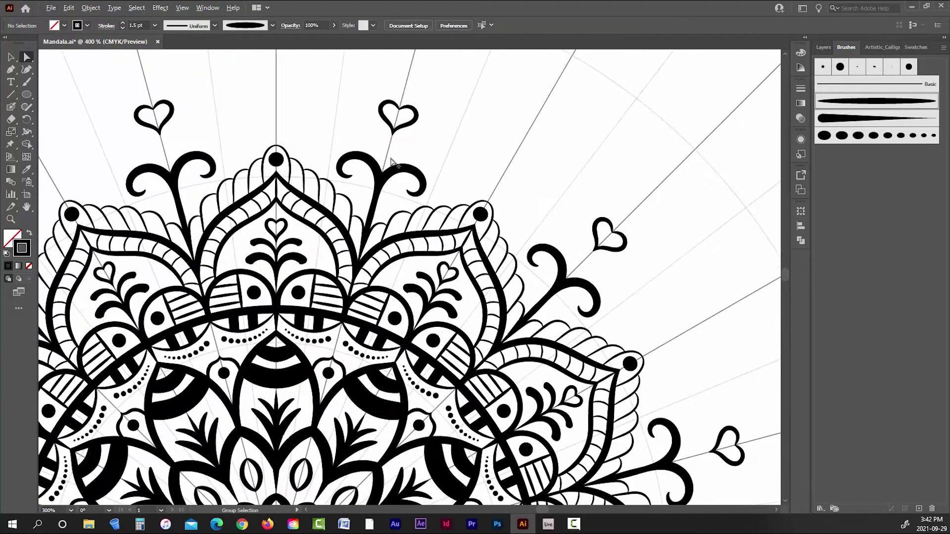
Step: Fit the lower anchor point of the curled stroke into the gap between the petals and review the stem
scroll(395, 153, "up", 2)
key("Down")
key("Up")
left_click_drag(326, 340, 326, 345)
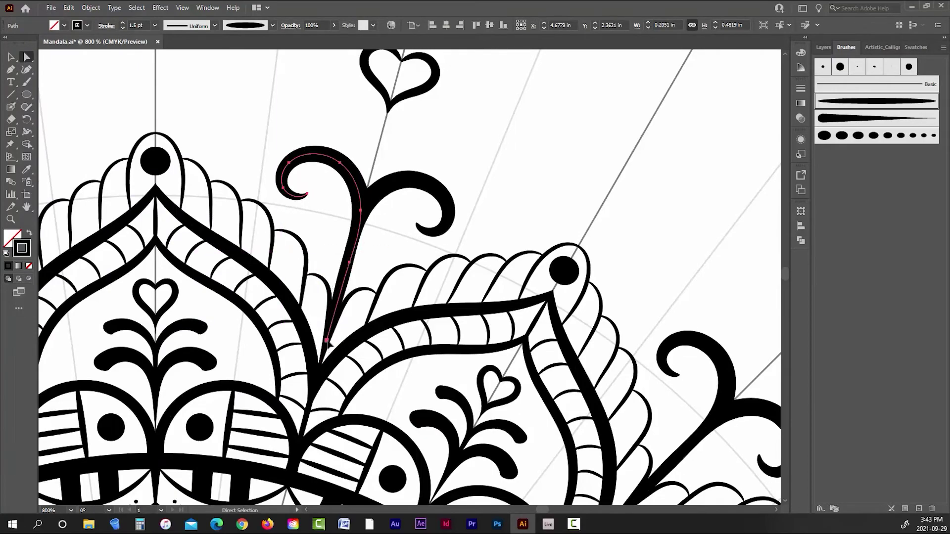
left_click(389, 234)
scroll(389, 234, "down", 3)
scroll(396, 232, "up", 2)
scroll(376, 223, "up", 2)
left_click(346, 193)
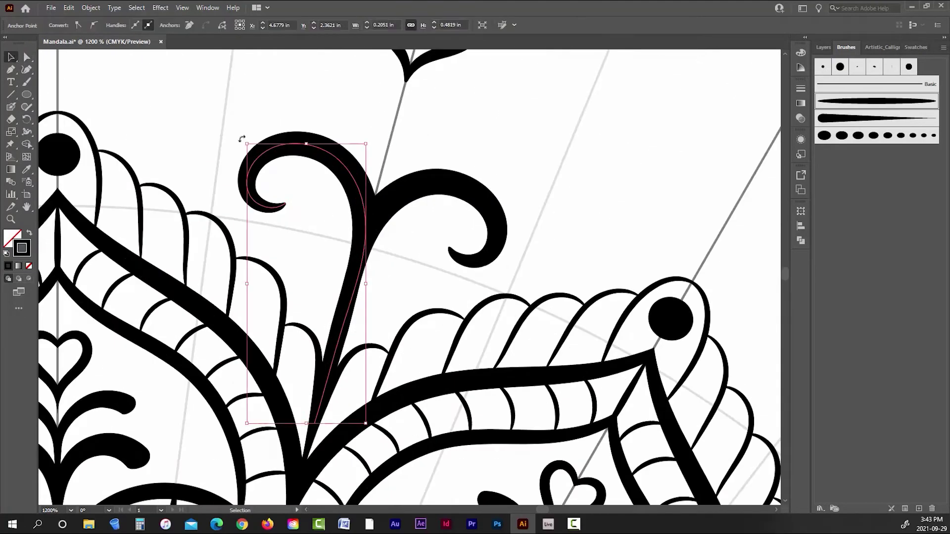
scroll(242, 139, "down", 1)
left_click(393, 138)
scroll(392, 138, "down", 3)
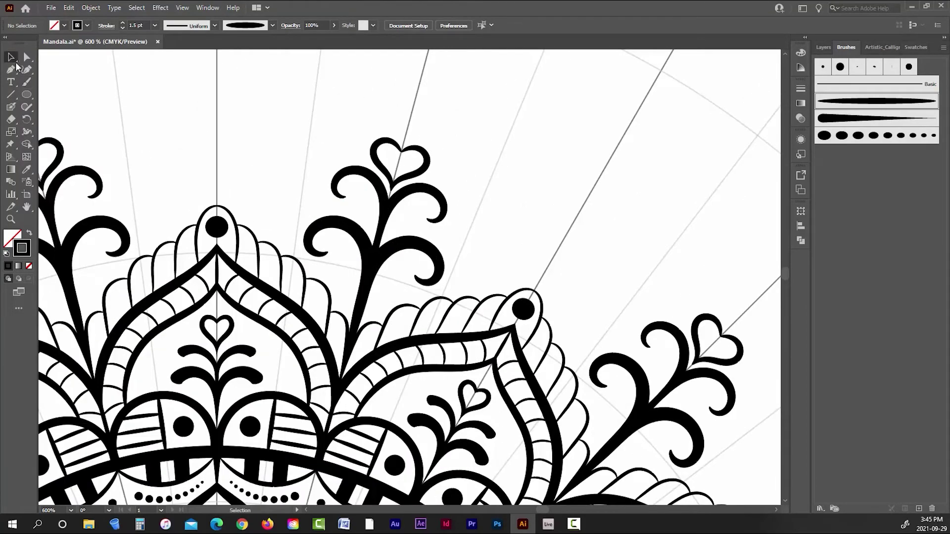
Step: Shift the upper curled stroke slightly outward on the stem towards the outer heart
mouse_move(373, 189)
left_mouse_down()
mouse_move(346, 184)
mouse_move(376, 174)
left_mouse_up()
left_click(489, 229)
scroll(489, 228, "down", 4)
scroll(485, 229, "up", 4)
left_click(385, 192)
left_click(335, 161)
scroll(358, 202, "down", 4)
scroll(357, 203, "up", 4)
Step: Adjust the lower end anchor points of the upper curled stroke where it merges into the stem
left_click(378, 178)
key("a")
scroll(393, 272, "up", 4)
left_click(7, 70)
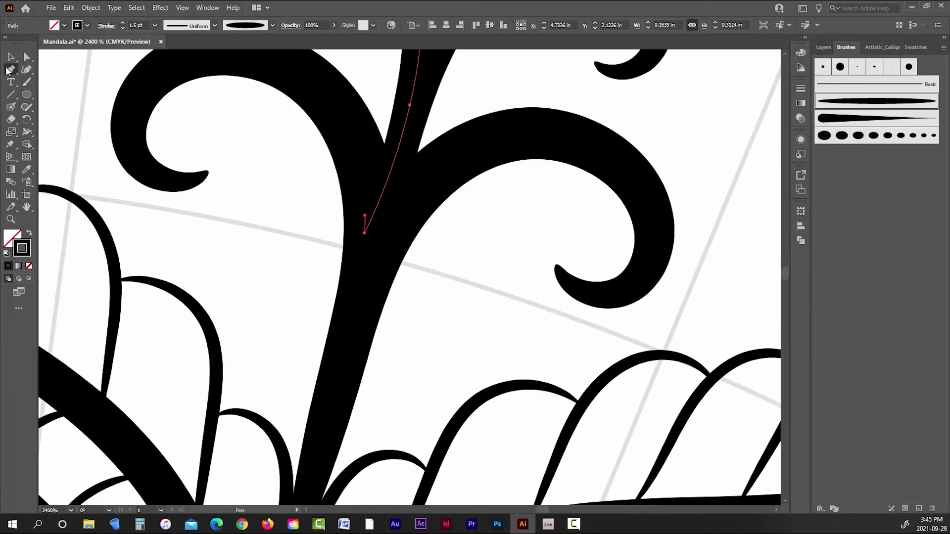
key("a")
left_click(364, 231)
scroll(389, 197, "down", 2)
left_click(470, 202)
scroll(470, 202, "down", 7)
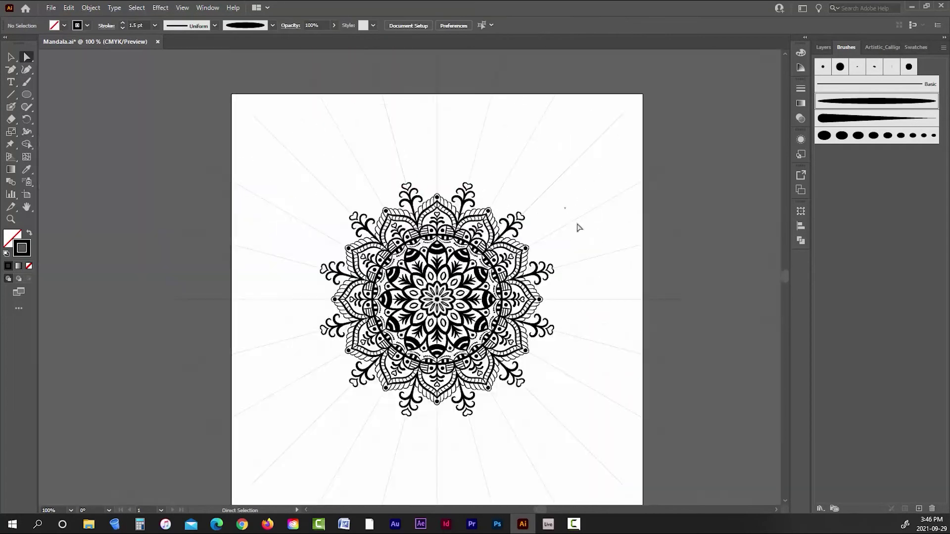
Step: Paint a short curved 3 pt stroke across the stem below the lower curls
scroll(468, 199, "up", 7)
scroll(391, 116, "down", 5)
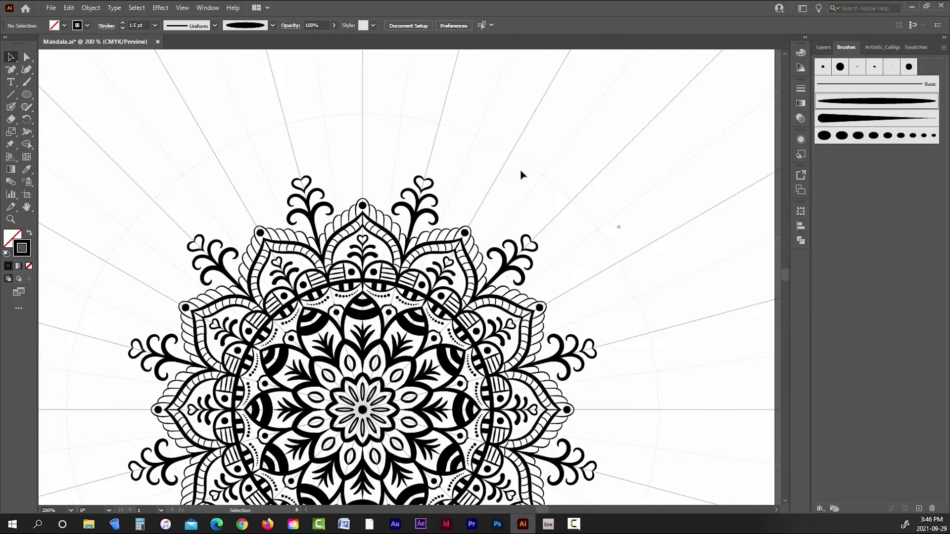
scroll(519, 174, "up", 1)
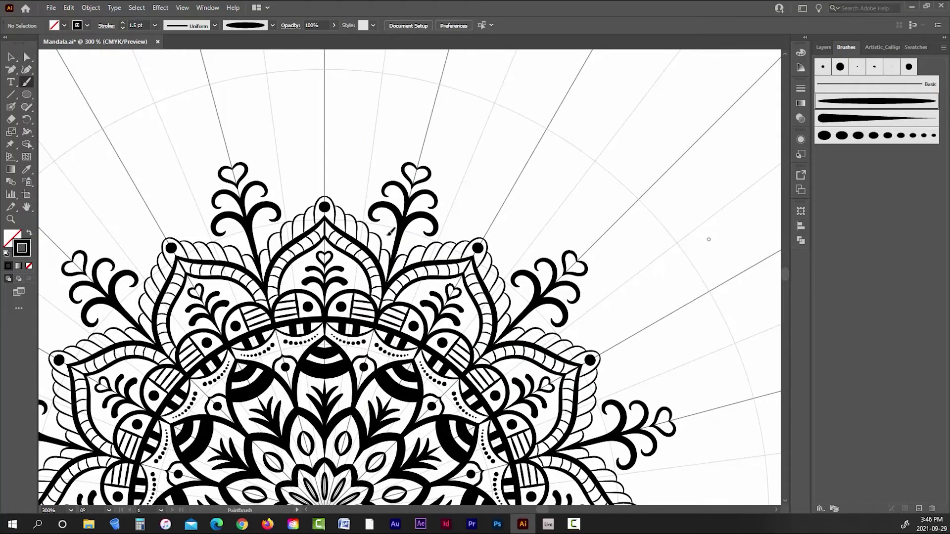
scroll(477, 227, "up", 2)
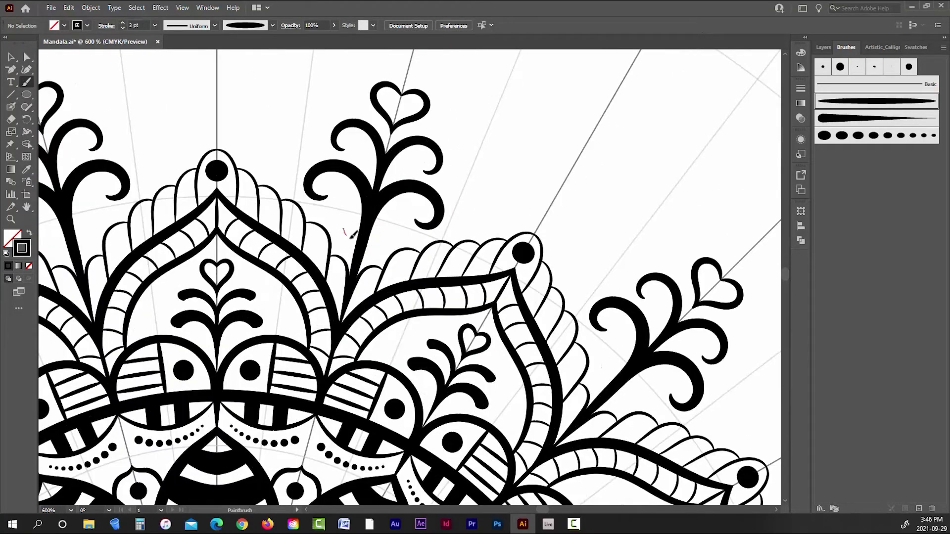
key("v")
scroll(306, 260, "up", 1)
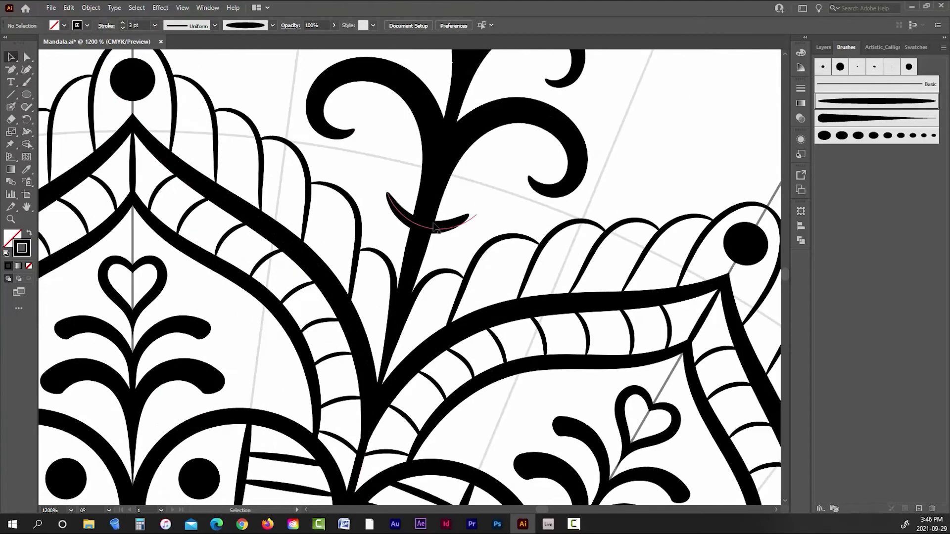
scroll(483, 195, "down", 3)
scroll(473, 242, "up", 3)
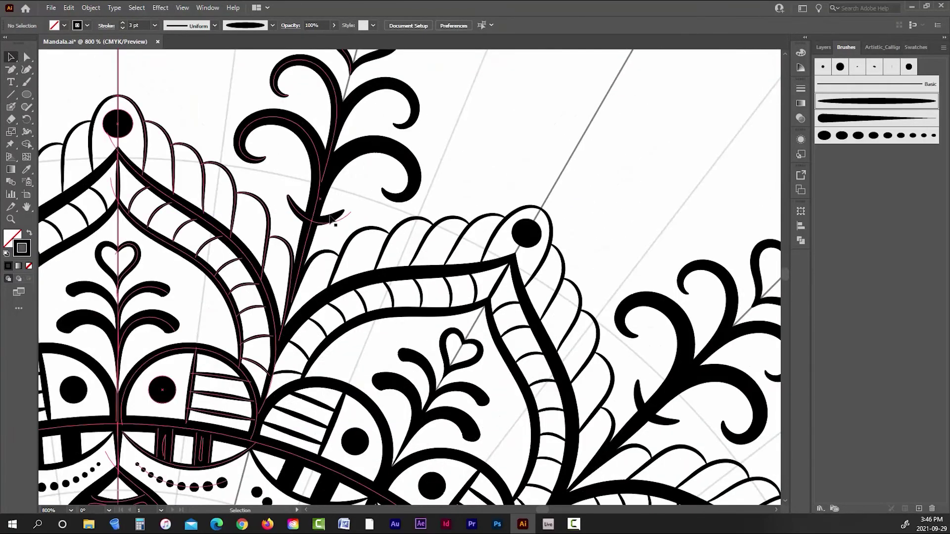
scroll(488, 185, "down", 3)
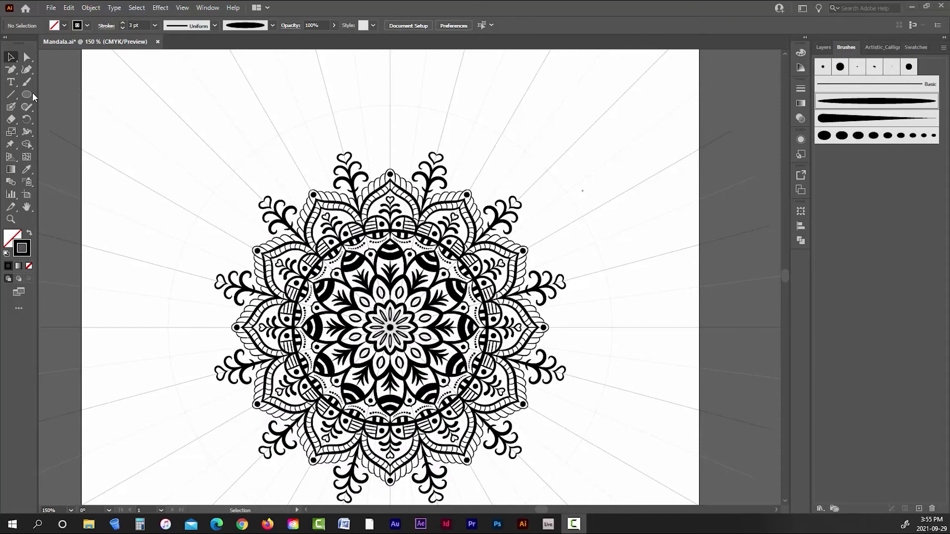
Step: Paint a large outer petal outline from the inner petal's tip dot to the stem's guide, and reduce its stroke to 1 pt
key("b")
scroll(450, 127, "up", 2)
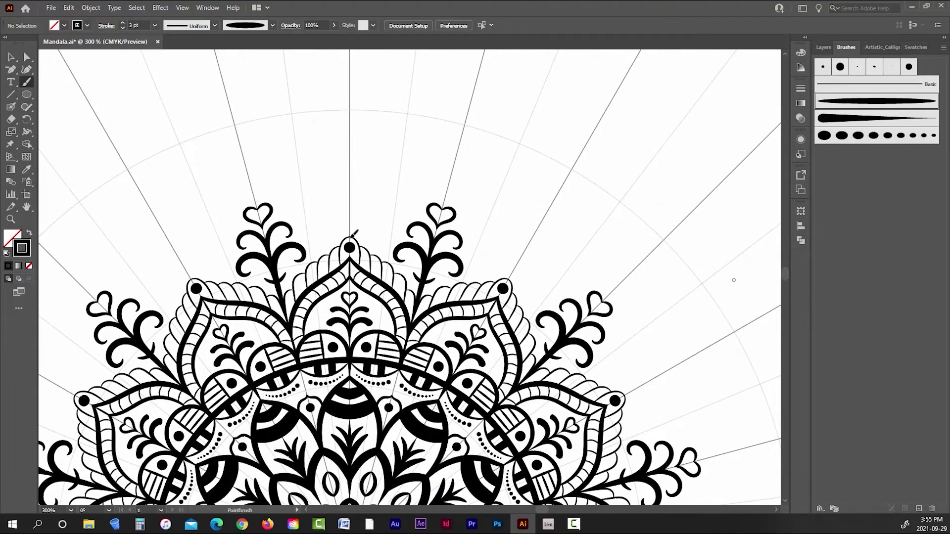
left_click_drag(448, 157, 463, 129)
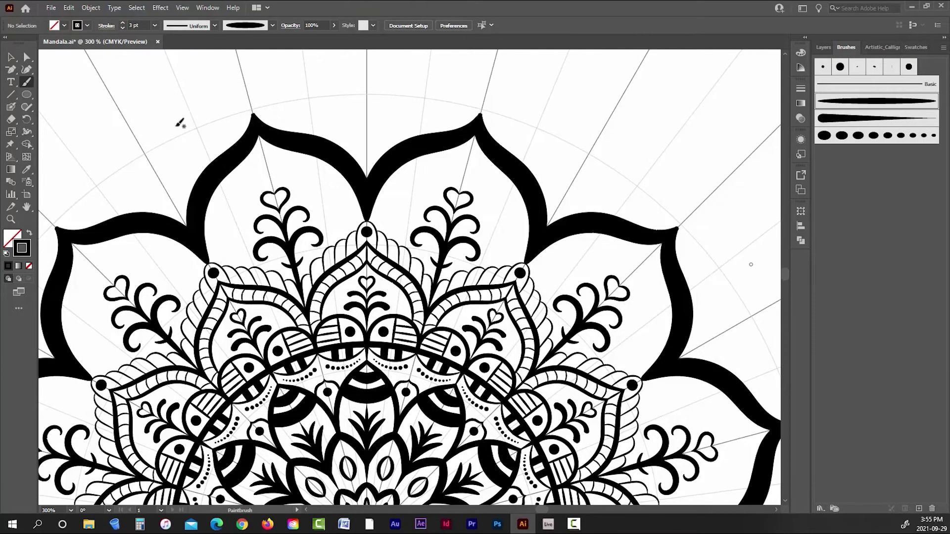
key("v")
left_click(123, 28)
left_click(123, 28)
left_click(185, 76)
scroll(214, 83, "down", 3)
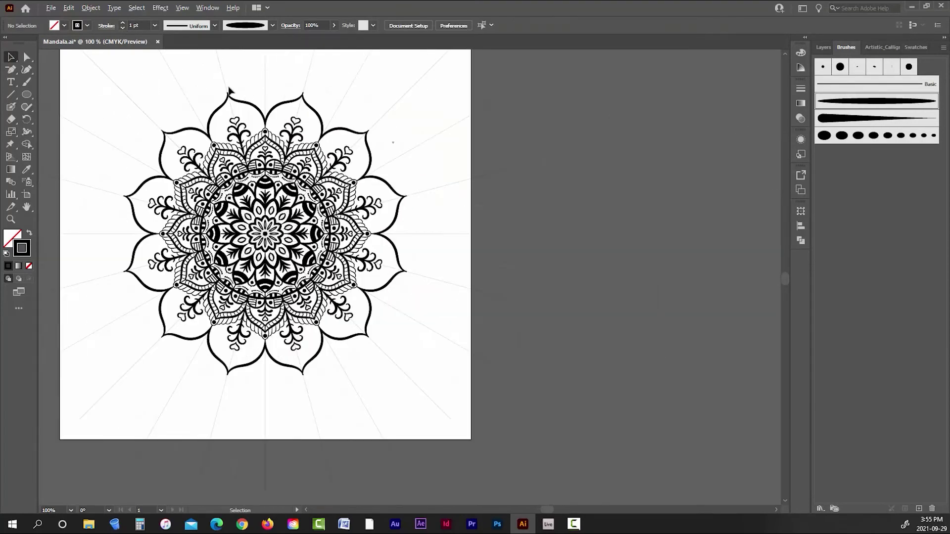
Step: Narrow the large petal's outline slightly and move its tip anchor point onto the guide so both halves meet
scroll(214, 85, "up", 3)
scroll(429, 121, "up", 2)
left_click(451, 123)
left_click_drag(477, 192, 474, 192)
scroll(480, 87, "up", 4)
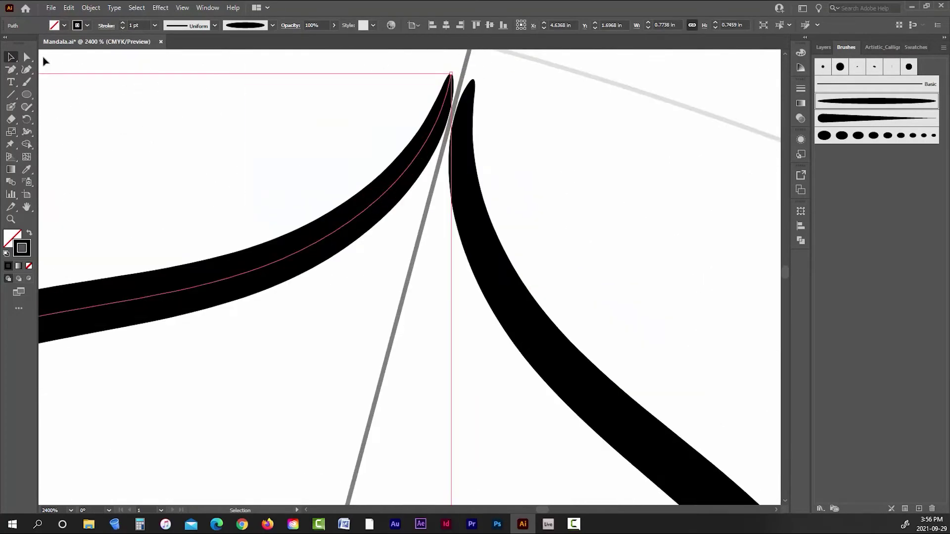
left_click(27, 57)
left_click_drag(451, 73, 459, 73)
left_click_drag(435, 175, 437, 179)
left_click_drag(460, 74, 465, 75)
left_click(473, 94)
scroll(473, 94, "down", 9)
scroll(445, 166, "up", 4)
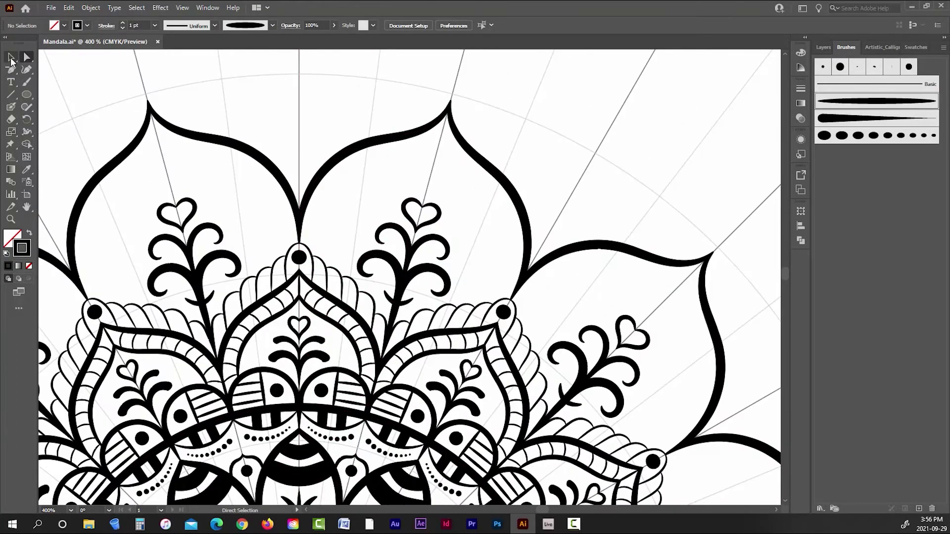
Step: Resize the large petal's outline to about 0.766 by 0.672 in and realign its tip anchor point with the guide
left_click(11, 57)
left_click(396, 139)
left_click_drag(375, 102, 372, 113)
left_click_drag(448, 179, 447, 179)
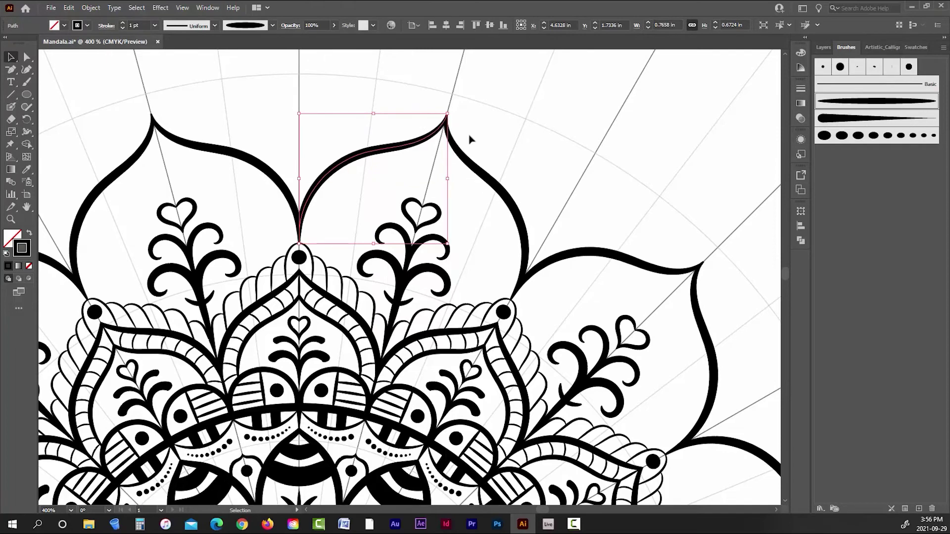
scroll(448, 140, "up", 4)
left_click_drag(459, 366, 459, 367)
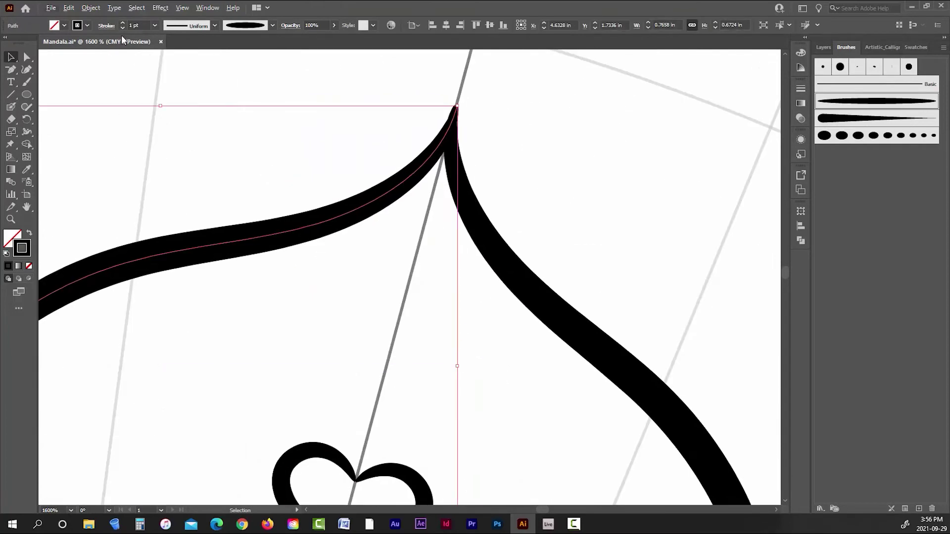
left_click(27, 57)
scroll(362, 104, "up", 3)
left_click_drag(643, 96, 645, 96)
left_click(424, 106)
scroll(424, 106, "down", 5)
scroll(431, 110, "down", 5)
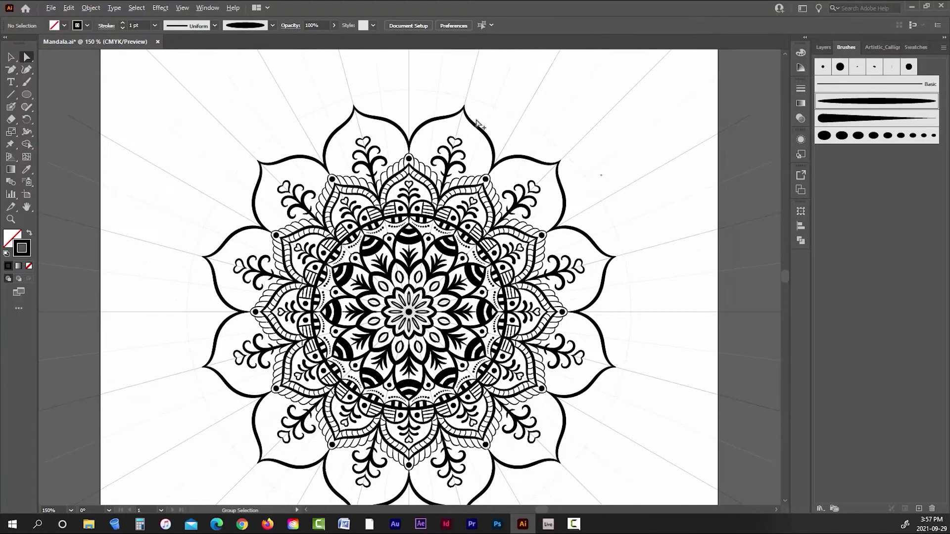
Step: Paint a parallel 0.75 pt outline inside the large outer petal and fit its tip against the guide
scroll(479, 123, "up", 3)
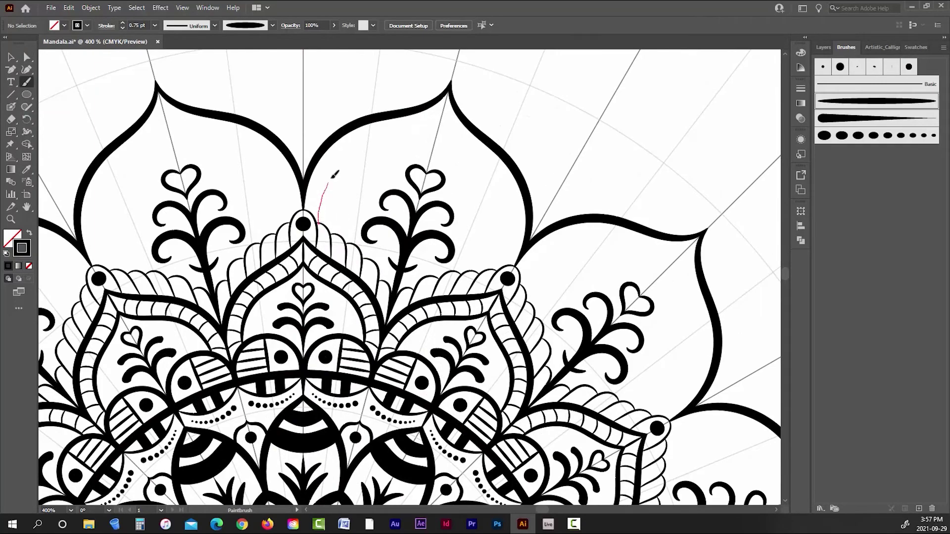
left_click_drag(437, 122, 443, 111)
scroll(472, 163, "down", 4)
scroll(486, 148, "up", 4)
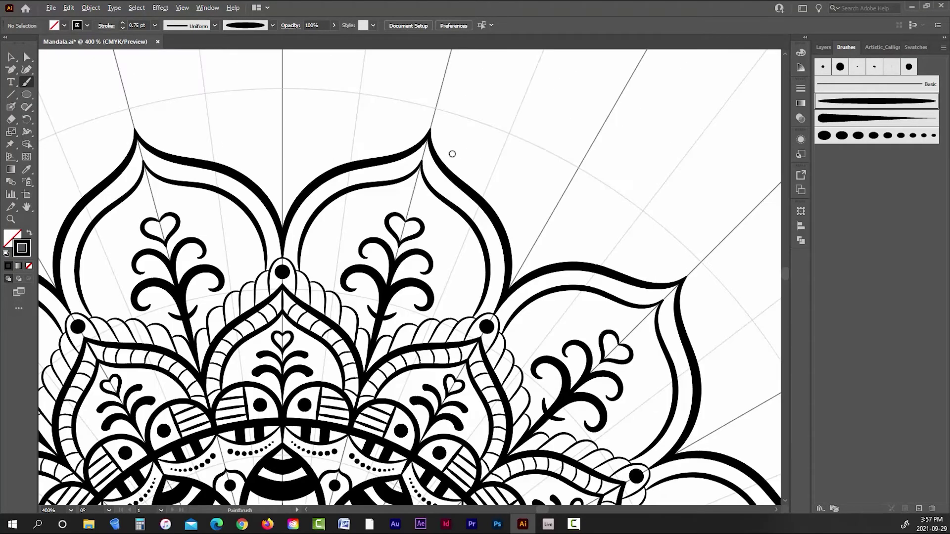
scroll(434, 168, "up", 5)
key("a")
left_click(365, 176)
scroll(369, 168, "down", 8)
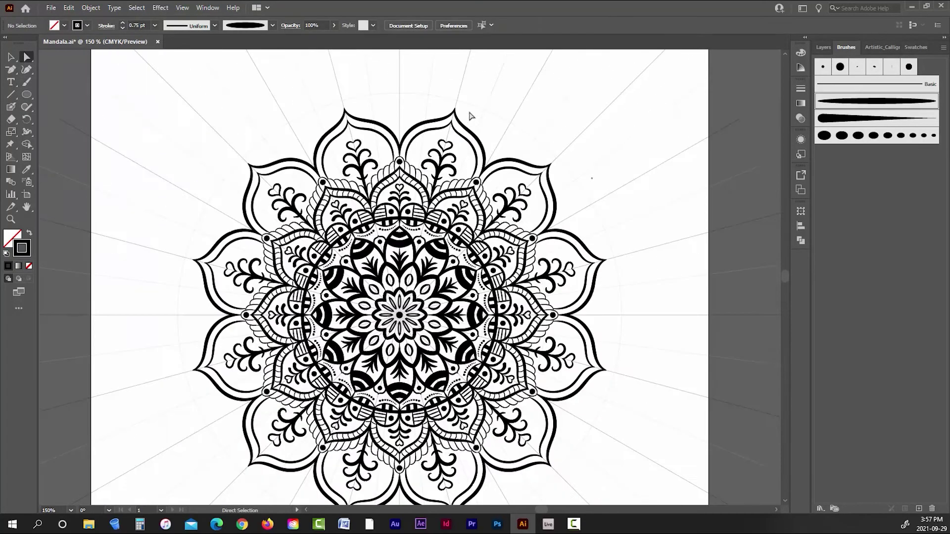
Step: Paint a row of tapering dots along the inside of the large petal with a 1 pt dotted brush, undoing the unsuitable attempts
scroll(455, 127, "up", 3)
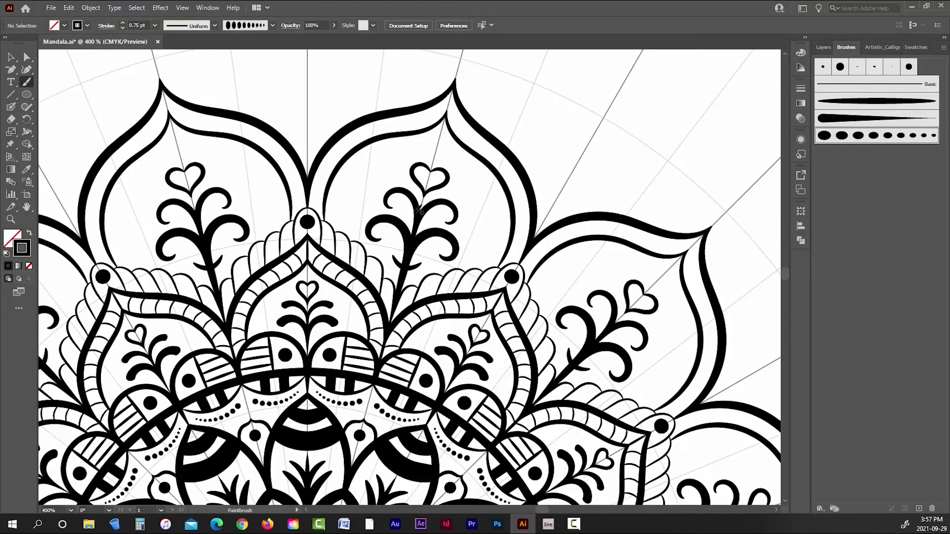
left_click_drag(355, 197, 415, 151)
key("ctrl+z")
left_click_drag(364, 175, 416, 148)
scroll(446, 212, "down", 4)
scroll(445, 212, "up", 4)
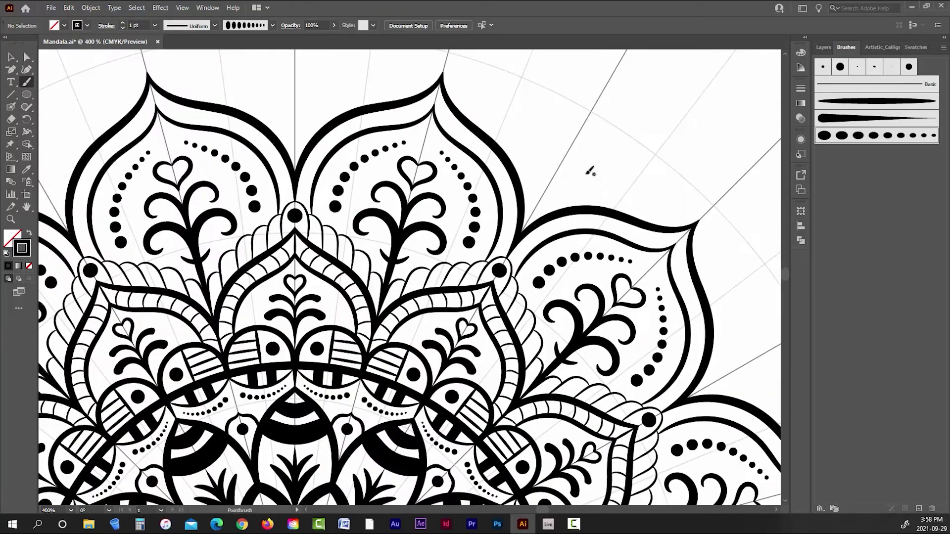
key("ctrl+z")
left_click_drag(412, 140, 413, 140)
scroll(591, 154, "down", 4)
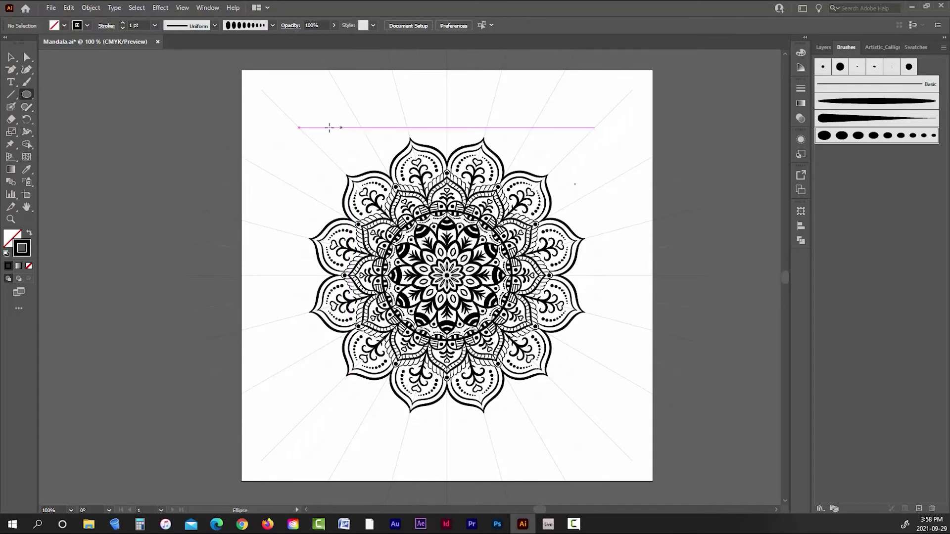
Step: Draw a circle about 6.29 in across around the outer petals and centre it on the artboard
left_click_drag(307, 130, 612, 436)
left_click(490, 24)
left_click(446, 26)
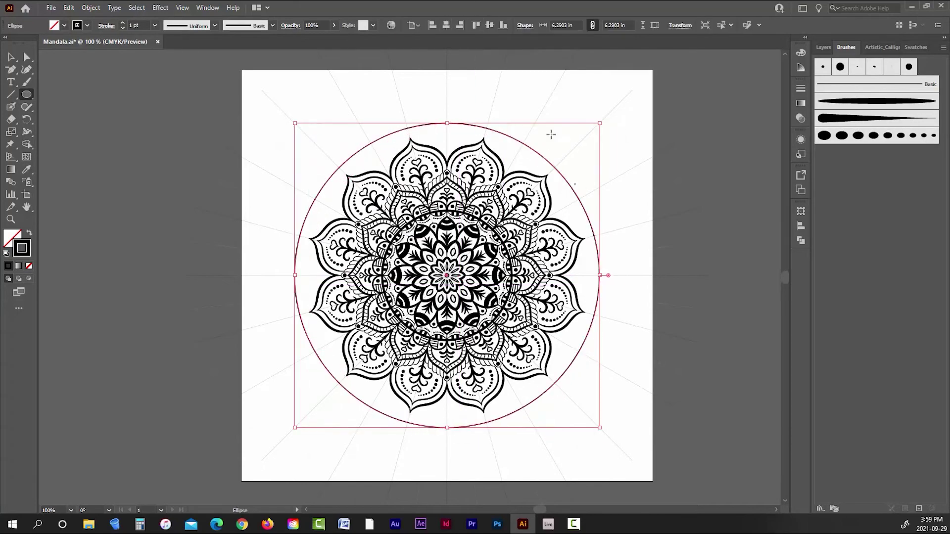
Step: Shrink the surrounding circle to about 6.16 in across, recentre it and set its stroke to 3 pt
scroll(548, 156, "up", 1)
left_click_drag(624, 108, 616, 118)
left_click(490, 25)
left_click(446, 27)
left_click(122, 23)
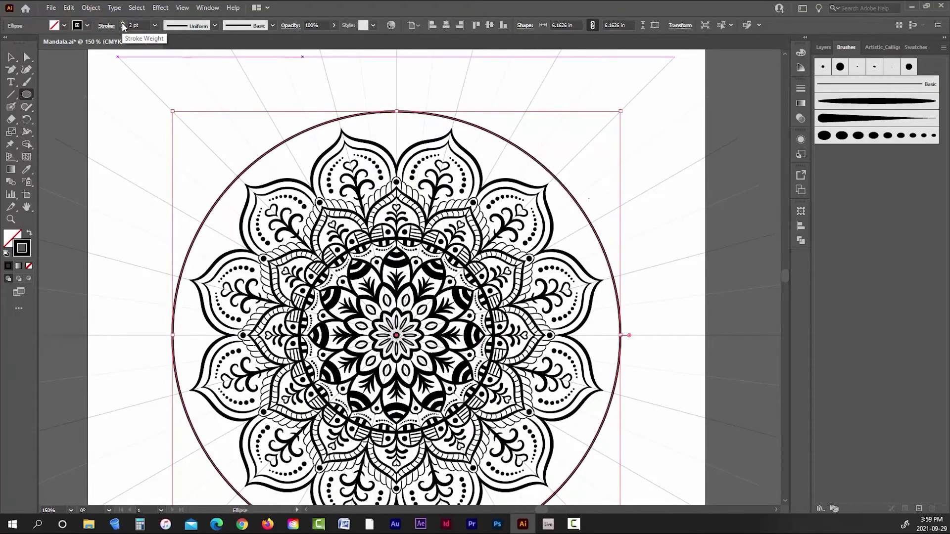
left_click(122, 23)
left_click(11, 57)
left_click(446, 86)
scroll(446, 86, "down", 1)
left_click_drag(490, 112, 478, 105)
scroll(454, 103, "up", 2)
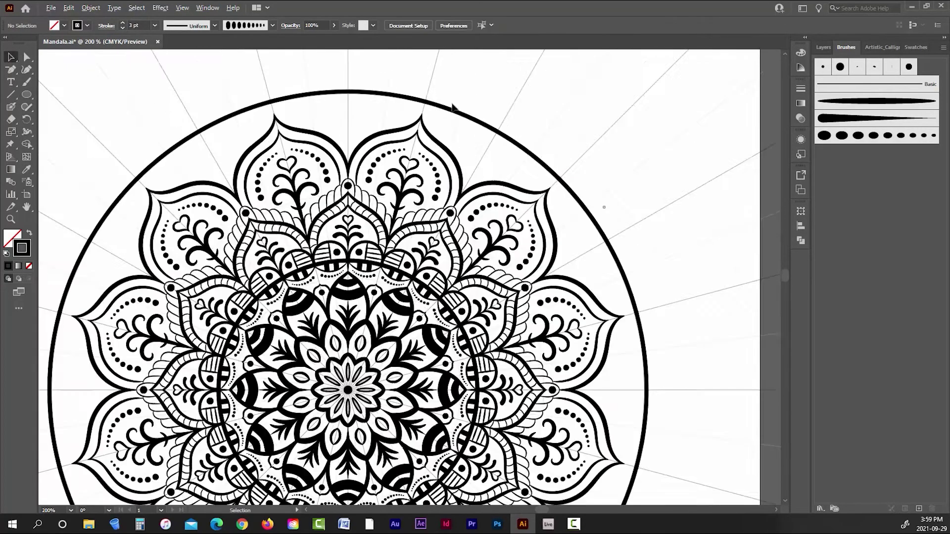
Step: Thicken the surrounding circle's stroke to 4 pt, enlarge it to about 6.3 in across and recentre it
left_click(441, 106)
left_click(123, 22)
left_click(508, 74)
scroll(508, 73, "down", 2)
scroll(513, 89, "up", 1)
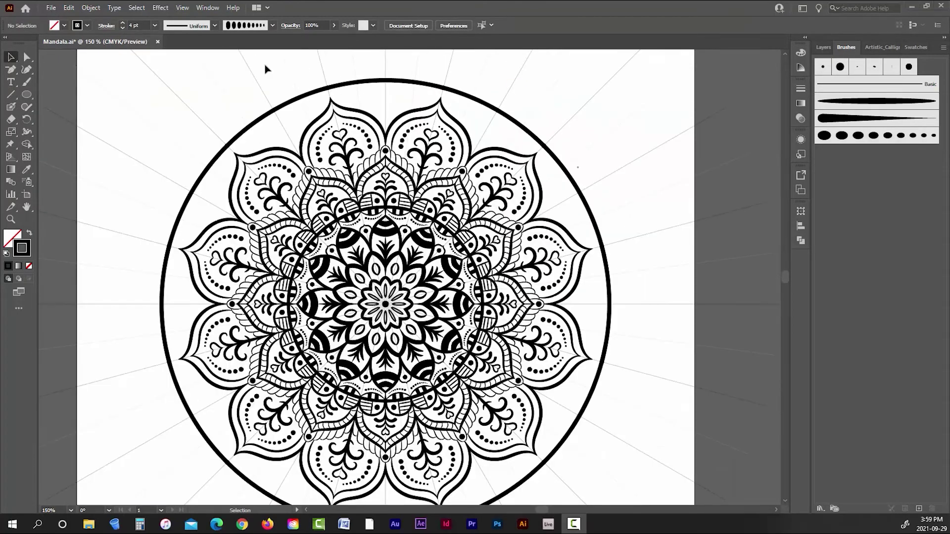
scroll(404, 72, "up", 1)
left_click(497, 106)
left_click_drag(679, 81, 692, 69)
left_click(489, 26)
left_click(446, 25)
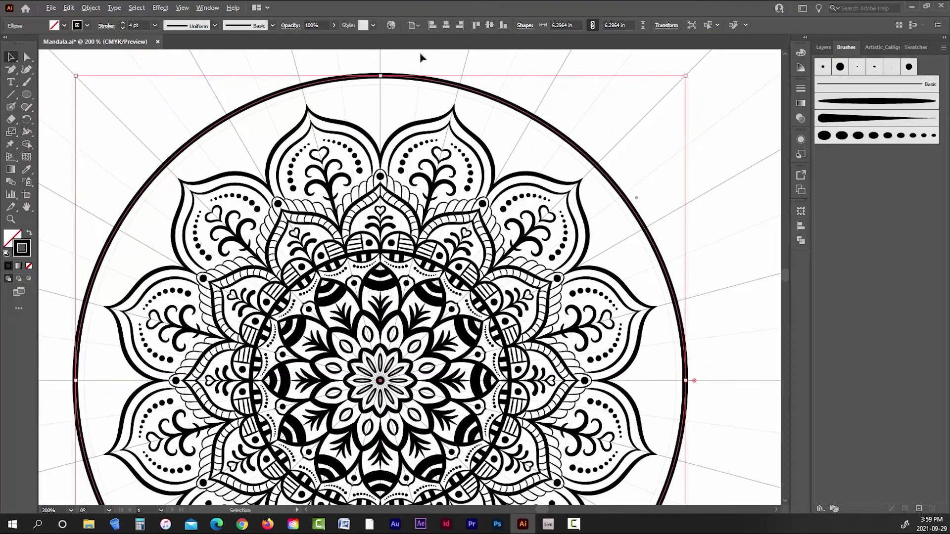
Step: Enlarge the surrounding circle to about 6.38 in across, recentre it and set its stroke to 5 pt
scroll(429, 60, "down", 2)
scroll(548, 84, "up", 1)
left_click_drag(562, 59, 569, 53)
left_click(489, 26)
left_click(446, 25)
scroll(549, 85, "down", 1)
scroll(538, 94, "up", 1)
left_click(122, 23)
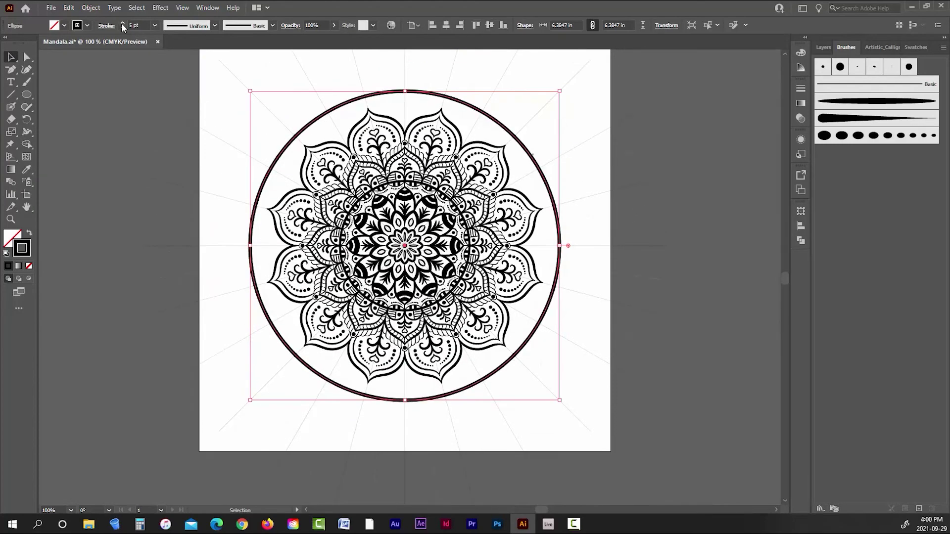
left_click(137, 70)
Step: Duplicate the surrounding circle in place, resize the copy to 6.1 in across and reduce its stroke weight
scroll(426, 111, "up", 1)
left_click(429, 85)
left_click(72, 8)
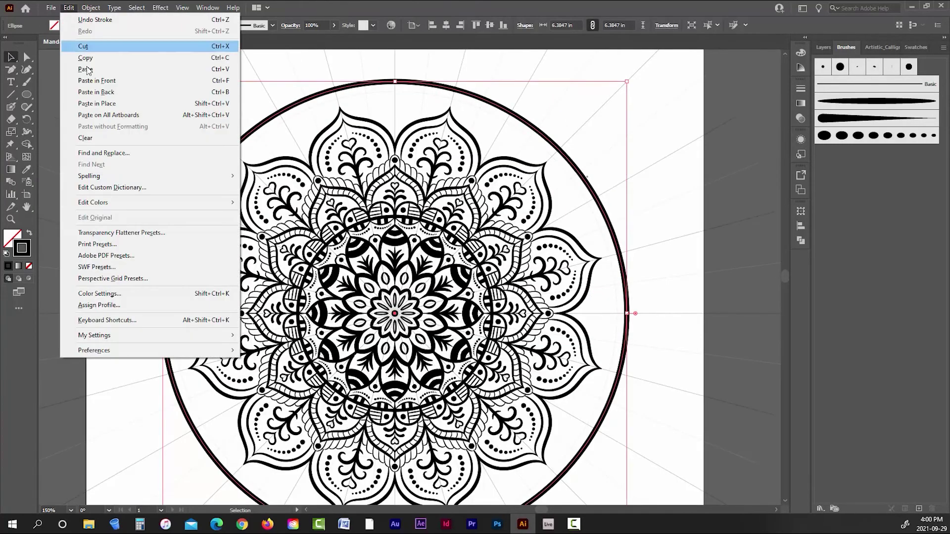
left_click(85, 59)
type("6")
key("Return")
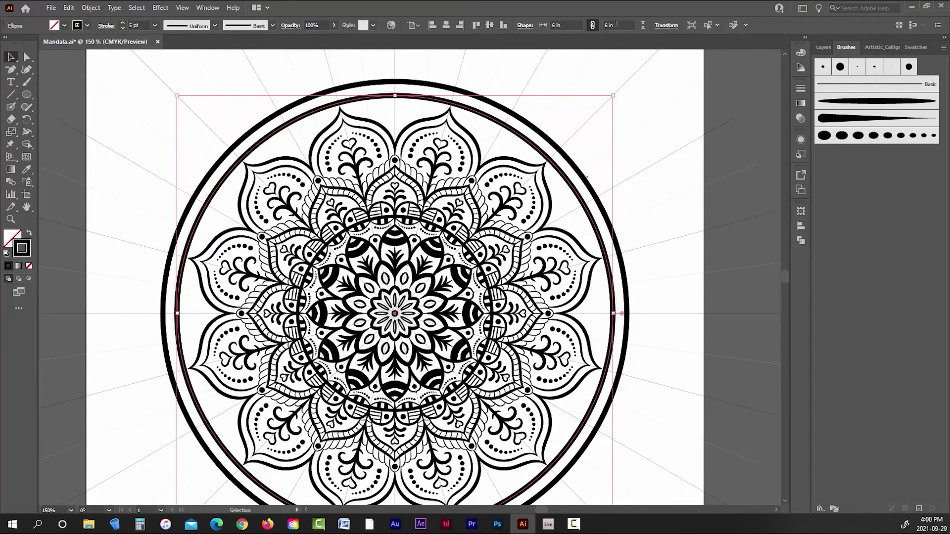
left_click(122, 28)
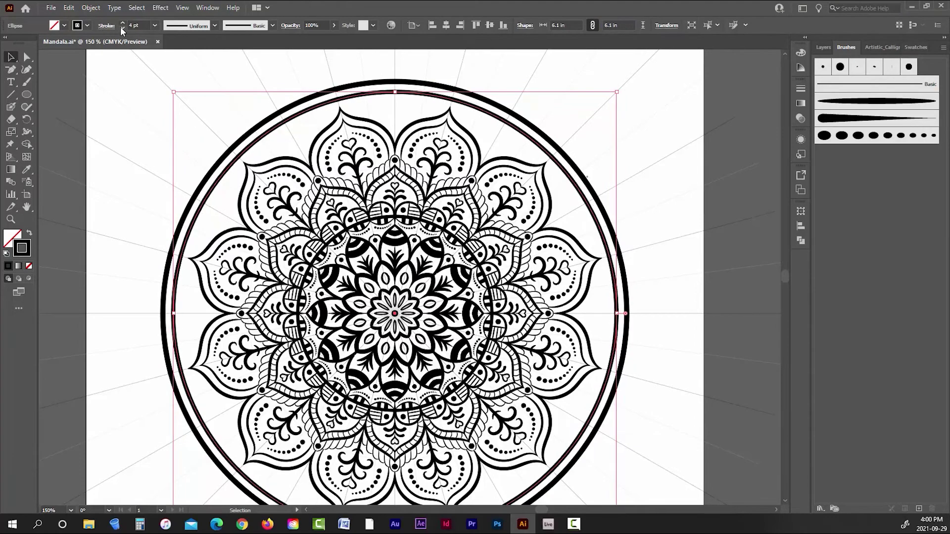
left_click(122, 28)
left_click(384, 64)
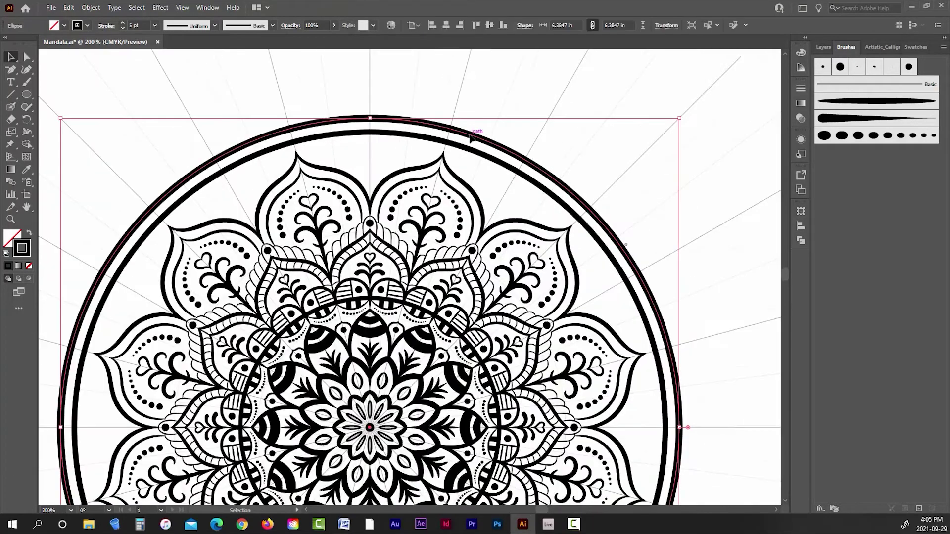
Step: Resize the outer and inner border circles and centre the thinner inner circle horizontally and vertically
mouse_move(688, 112)
left_mouse_down()
mouse_move(695, 102)
mouse_move(672, 125)
left_mouse_up()
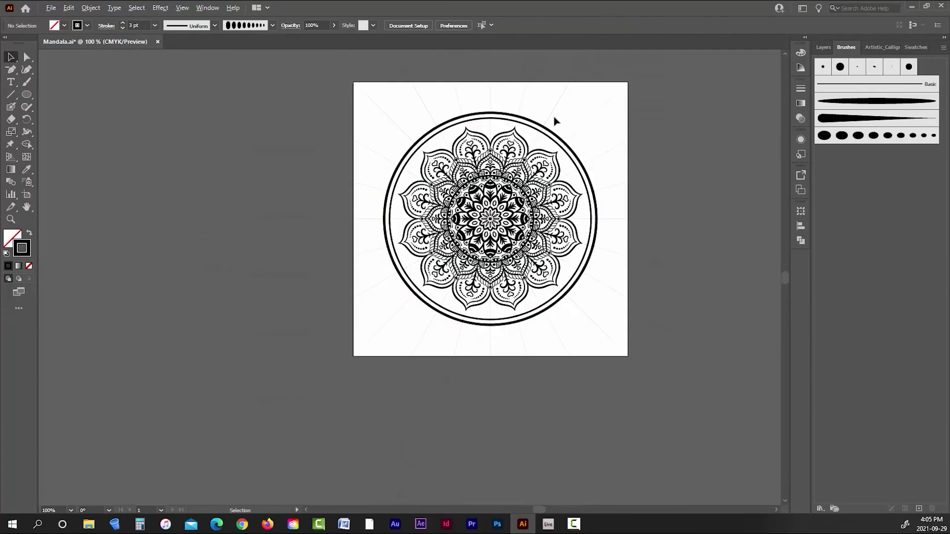
scroll(537, 120, "up", 2)
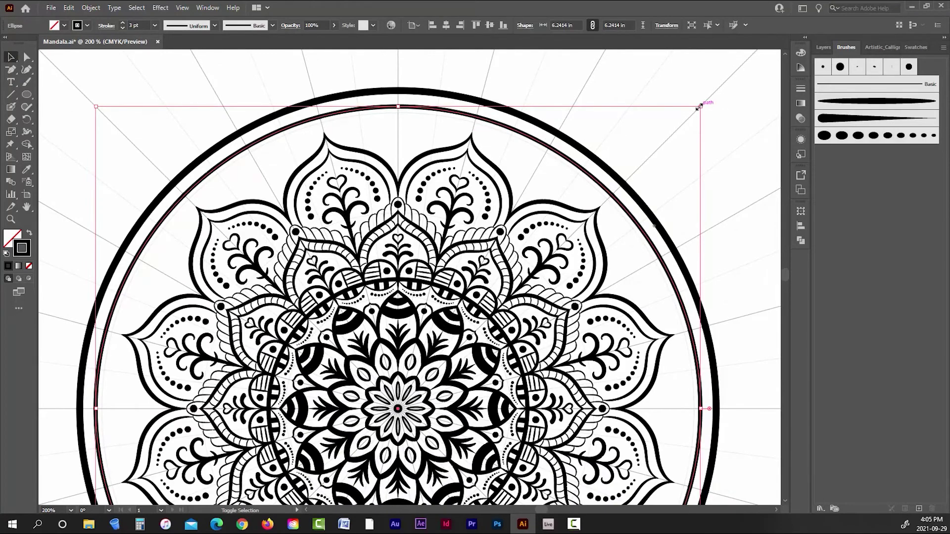
left_click_drag(700, 107, 713, 95)
left_click(488, 25)
left_click(443, 27)
left_click(488, 60)
Step: Recentre the thicker outer border circle horizontally and vertically around the mandala
left_click(522, 119)
left_click(489, 25)
left_click(446, 24)
left_click(500, 69)
scroll(580, 90, "down", 3)
scroll(584, 93, "up", 2)
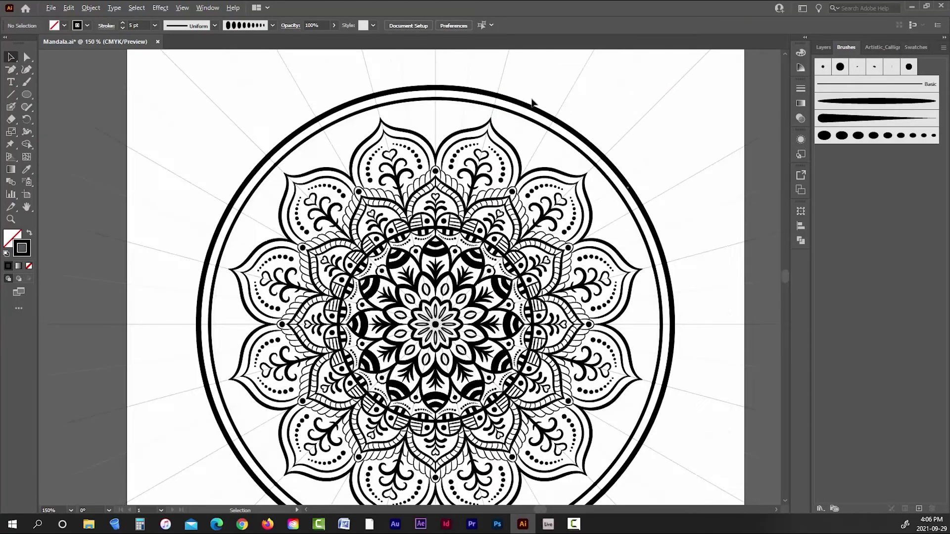
scroll(532, 102, "up", 2)
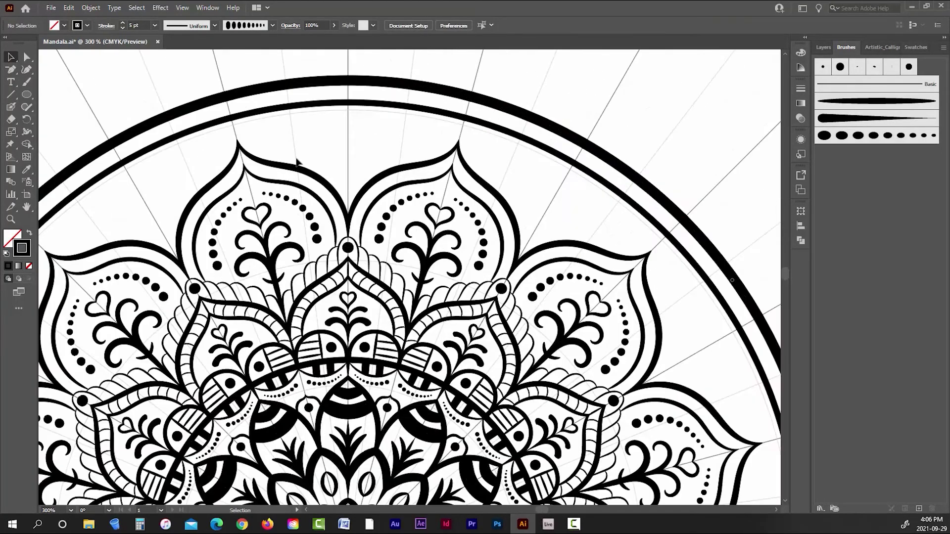
Step: Paint thin 1 pt arches between the two border circles around the vertical axis, undoing the uneven outer strokes
left_click(122, 28)
left_click(121, 28)
scroll(390, 103, "up", 2)
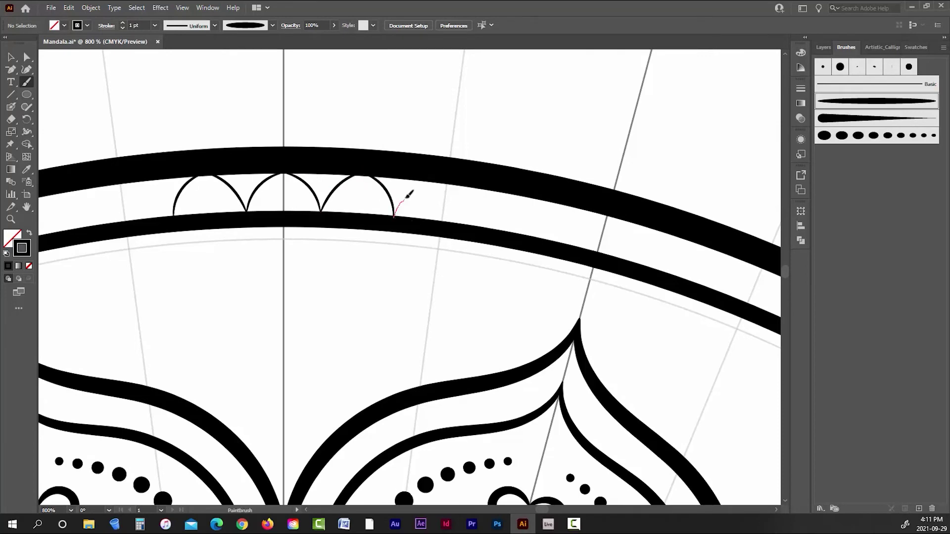
key("ctrl+z")
key("ctrl+z")
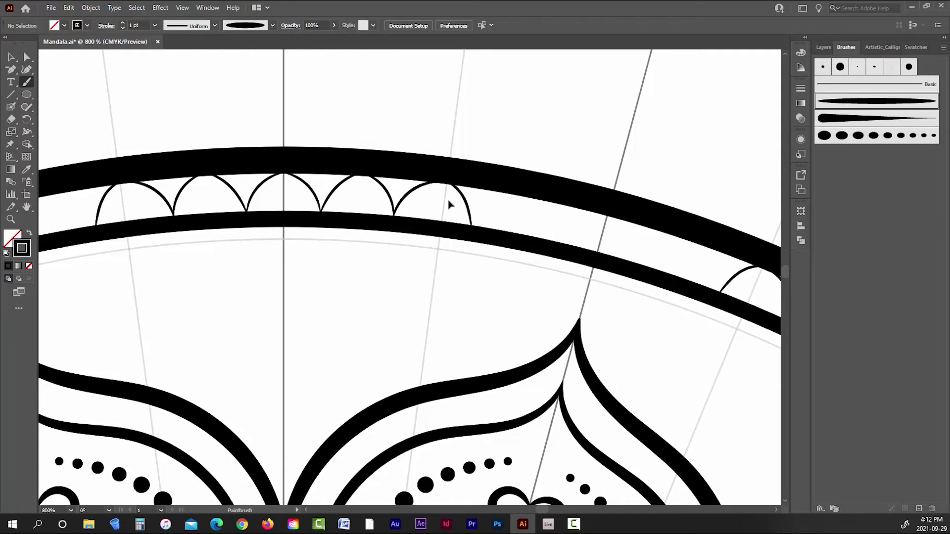
key("ctrl+z")
key("ctrl+z")
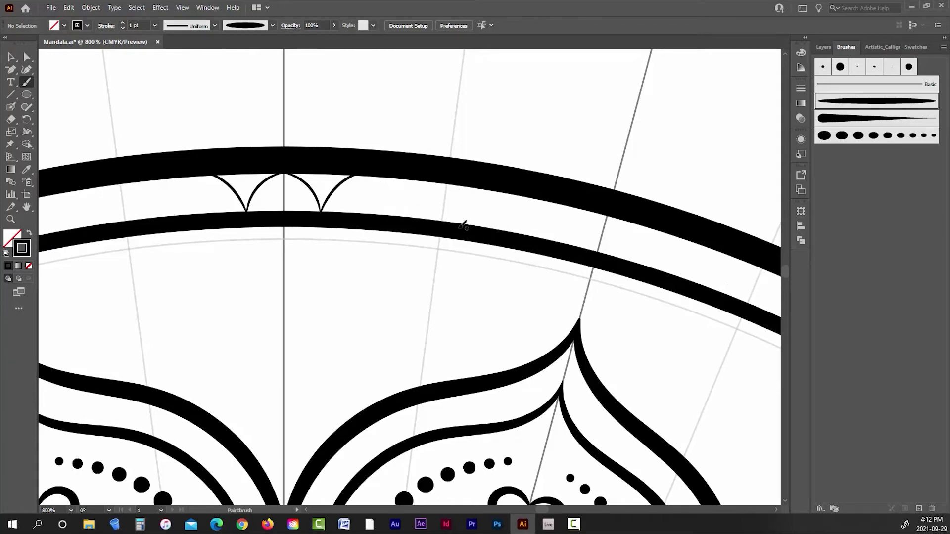
Step: Copy the arcs beside the central arch further along the border band and rotate the copy to follow its curve
scroll(224, 134, "up", 2)
left_click(12, 57)
left_click(354, 214)
left_click_drag(355, 213, 465, 220)
scroll(481, 212, "down", 4)
left_click(479, 211)
scroll(467, 216, "up", 4)
left_click(388, 214)
left_click_drag(388, 214, 499, 218)
left_click_drag(541, 190, 544, 193)
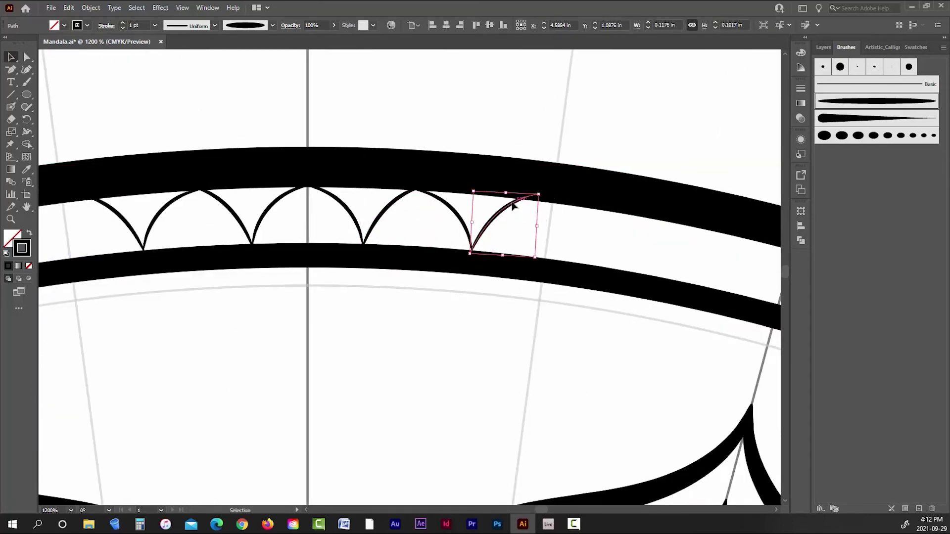
Step: Adjust the copied arc and duplicate another arc to close the next arch in the border band
left_click(495, 214)
left_click_drag(467, 230, 335, 197)
left_click(429, 216)
scroll(427, 210, "up", 3)
scroll(412, 151, "down", 3)
left_click_drag(285, 140, 399, 143)
left_click(463, 101)
scroll(463, 102, "down", 4)
scroll(496, 114, "up", 3)
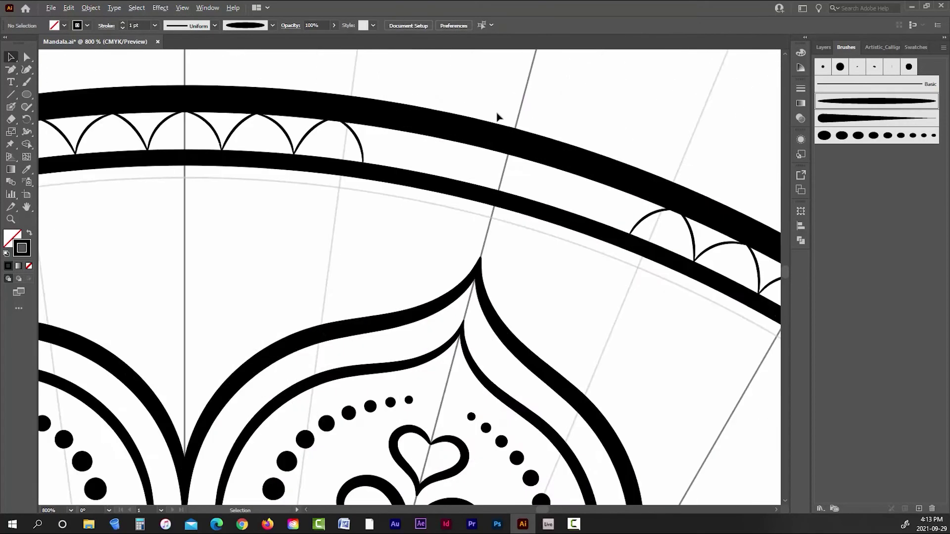
Step: Duplicate the last complete arch along the border band to fill the gap towards the next petal's axis
left_click(361, 146)
left_click(312, 133, "shift")
left_click_drag(312, 134, 496, 141)
scroll(493, 159, "up", 2)
scroll(495, 143, "down", 6)
left_click(581, 113)
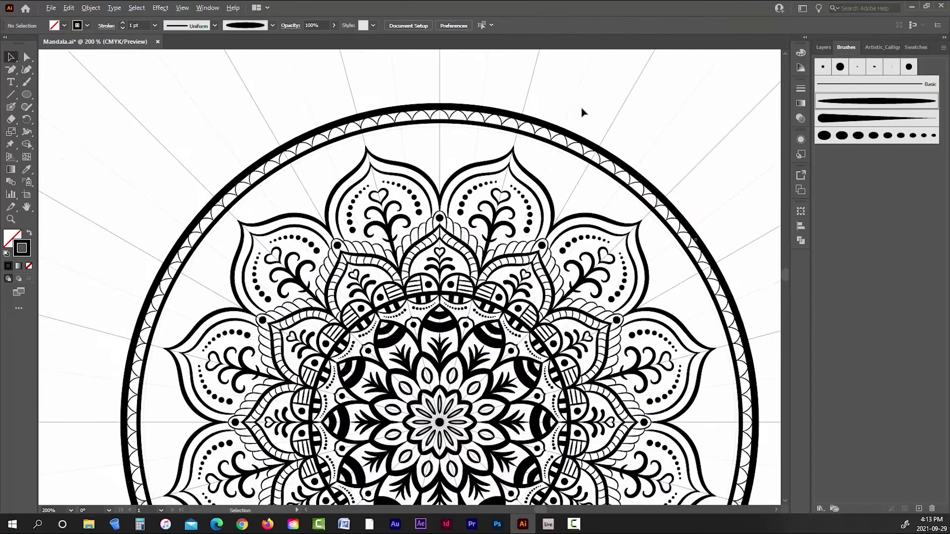
Step: Thicken the arcs of the central border arch and its neighbouring arch to a 2 pt stroke
scroll(471, 109, "up", 5)
left_click(319, 134)
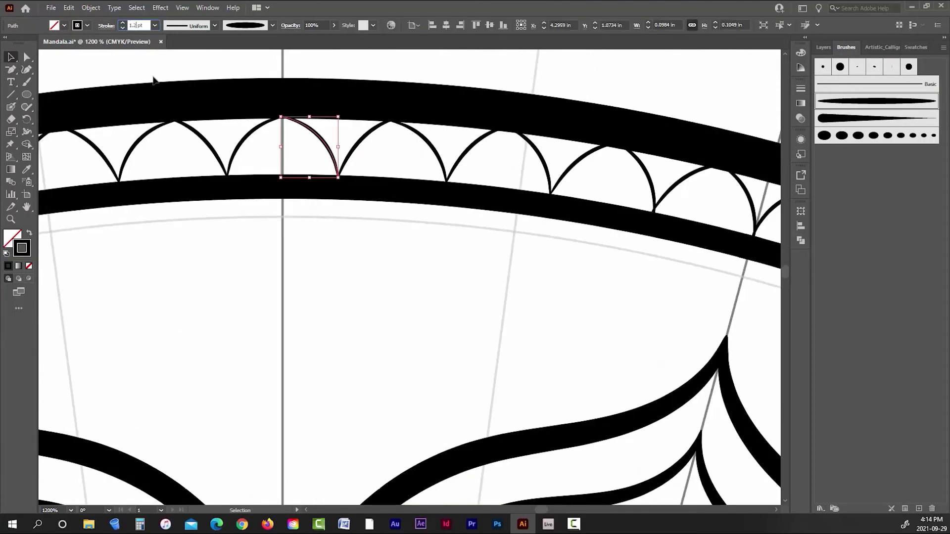
scroll(416, 90, "down", 5)
left_click(415, 74)
scroll(396, 92, "up", 5)
left_click(458, 123)
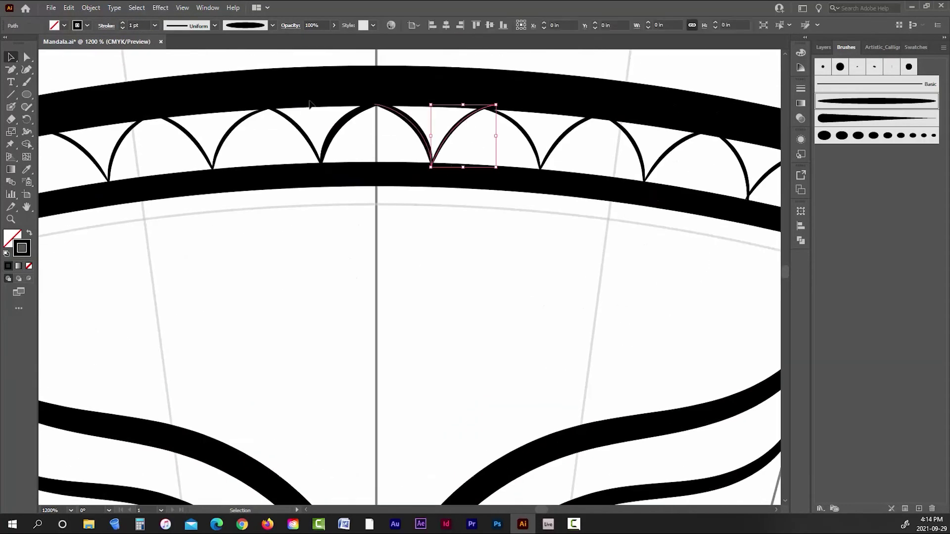
left_click(505, 120)
left_click(122, 23)
left_click_drag(545, 173, 540, 178)
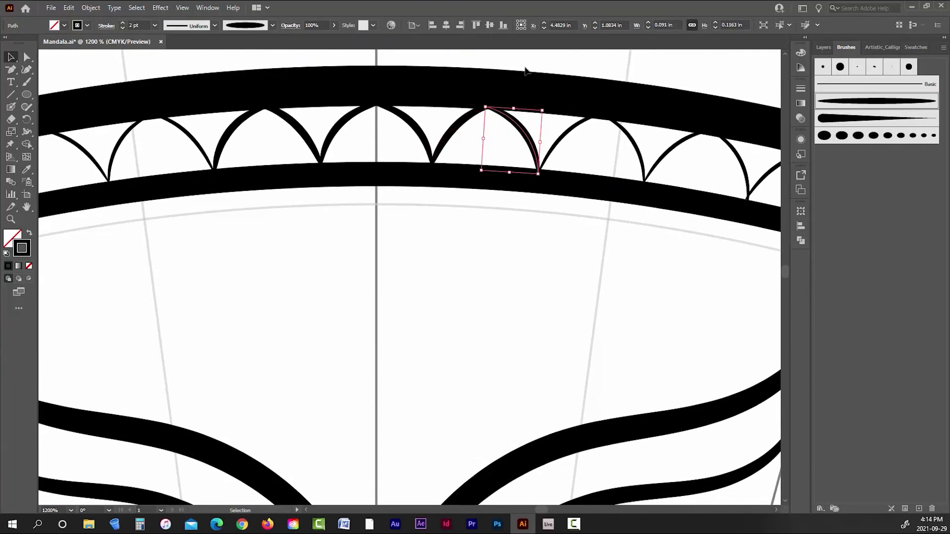
left_click(526, 69)
Step: Set both arcs of the second border arch from the vertical axis to a 2 pt stroke
scroll(338, 132, "down", 5)
scroll(379, 132, "up", 4)
left_click(374, 128)
left_click(122, 23)
left_click(407, 136)
left_click(122, 23)
scroll(446, 175, "up", 4)
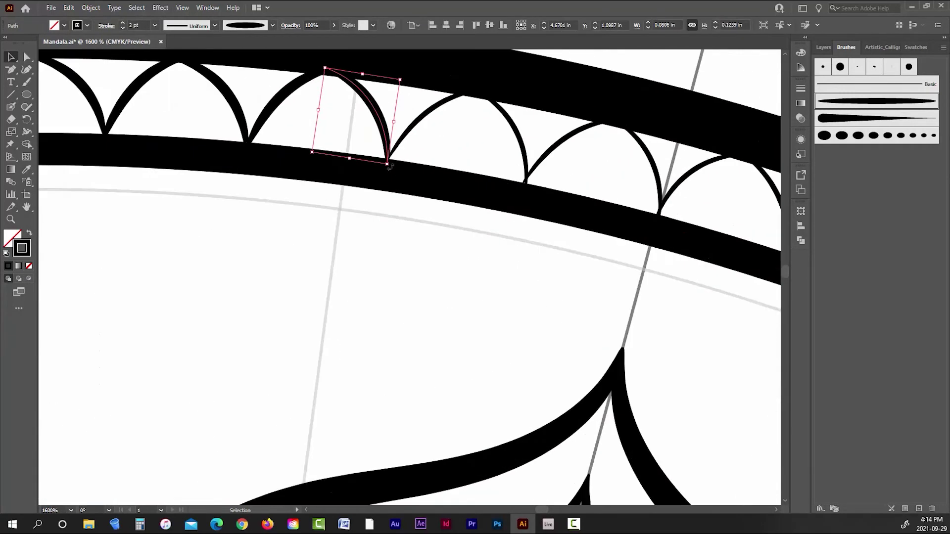
left_click(388, 166)
Step: Set the arcs of the third and fourth border arches, up to the petal's axis, to a 2 pt stroke
left_click(410, 131)
left_click(122, 23)
left_click(515, 127)
left_click(122, 23)
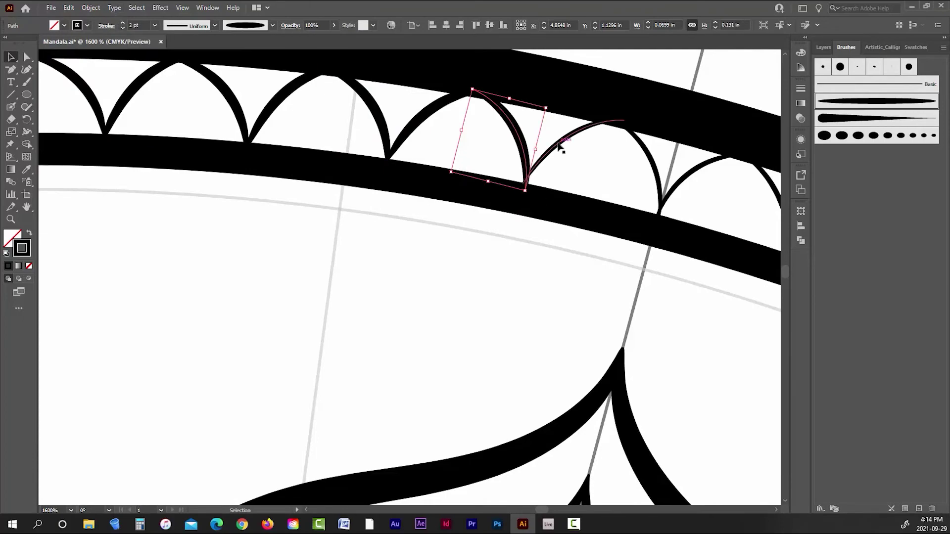
left_click(556, 143)
left_click(122, 23)
left_click(646, 153)
left_click(122, 23)
left_click(618, 166)
Step: Nudge the right-hand arcs of the third and fourth border arches slightly left to tidy their joints
scroll(618, 166, "up", 2)
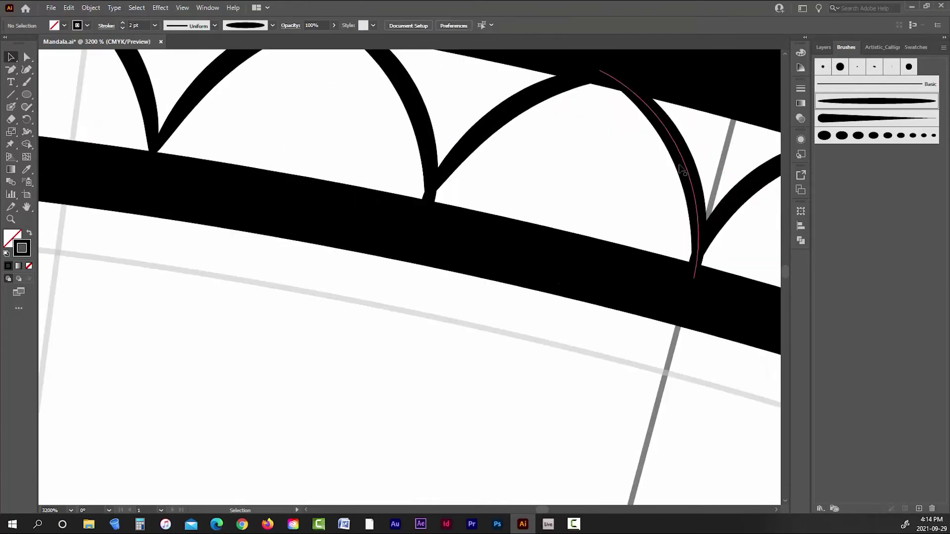
left_click_drag(692, 190, 683, 192)
left_click_drag(418, 141, 410, 140)
left_click(532, 156)
scroll(532, 156, "down", 8)
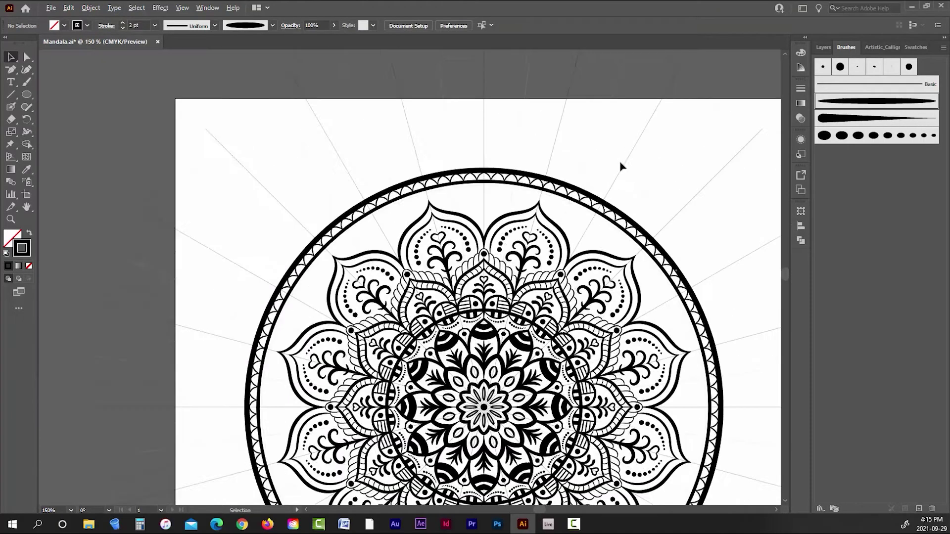
scroll(624, 163, "down", 1)
scroll(641, 160, "up", 4)
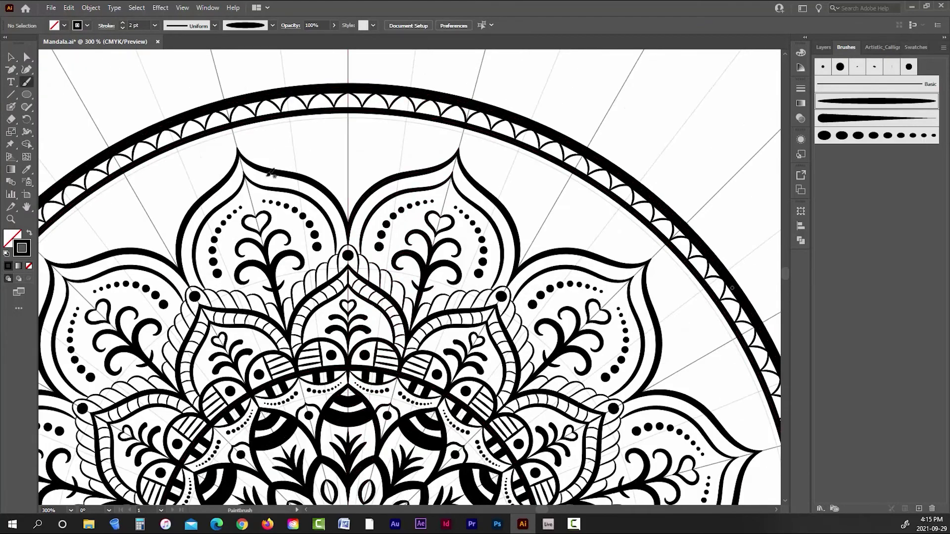
key("b")
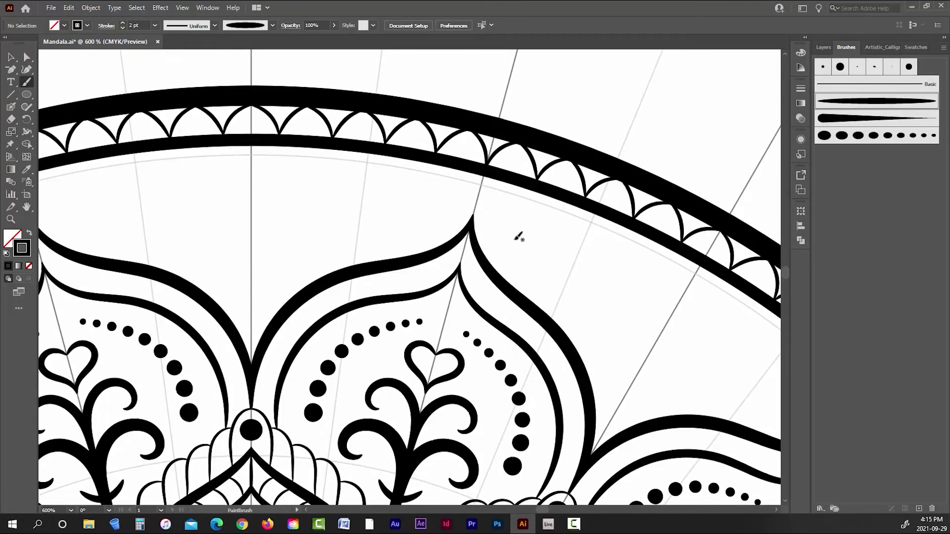
left_click_drag(480, 192, 482, 191)
key("ctrl+z")
left_click(272, 26)
left_click(218, 75)
left_click(430, 251)
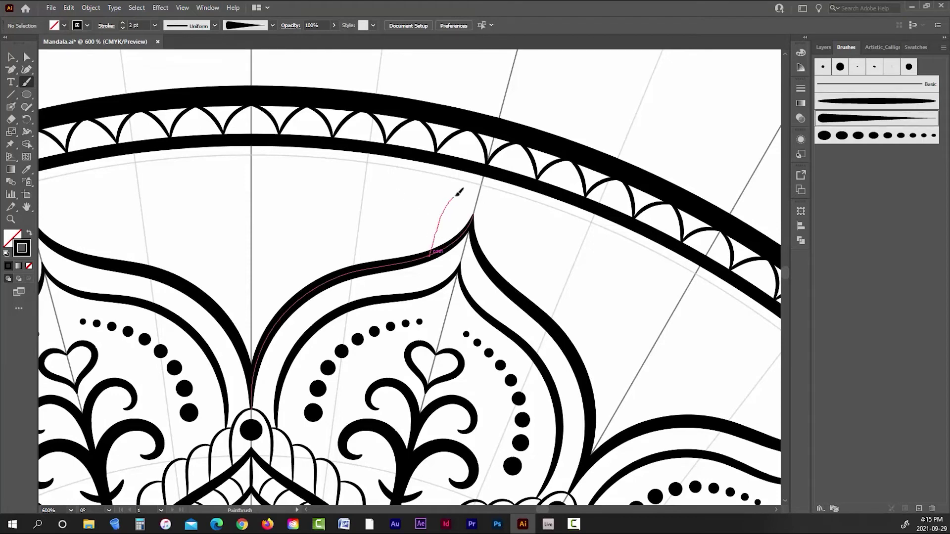
mouse_move(457, 195)
left_mouse_down()
mouse_move(480, 189)
mouse_move(491, 259)
left_mouse_up()
key("ctrl+z")
Step: Paint a rounded 2 pt cap over the outer petal's tip with the brush tapered at both ends and adjust its position
left_click(841, 106)
left_click(10, 57)
scroll(491, 198, "up", 3)
left_click_drag(439, 176, 449, 180)
left_click(451, 190)
scroll(450, 190, "down", 5)
scroll(444, 233, "up", 2)
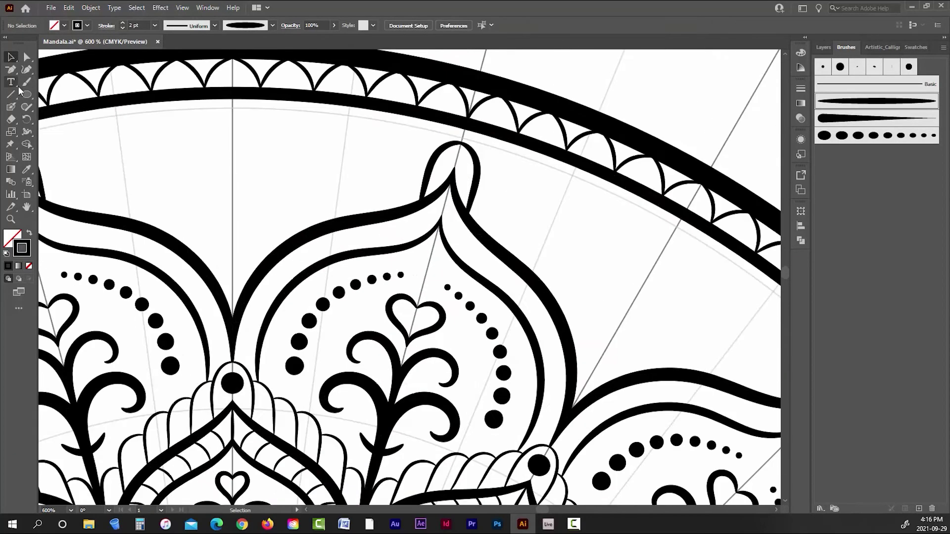
Step: Paint overlapping scallops from the tip cap down the upper part of the outer petal's edge
left_click(26, 82)
scroll(299, 22, "up", 1)
left_click_drag(385, 250, 432, 189)
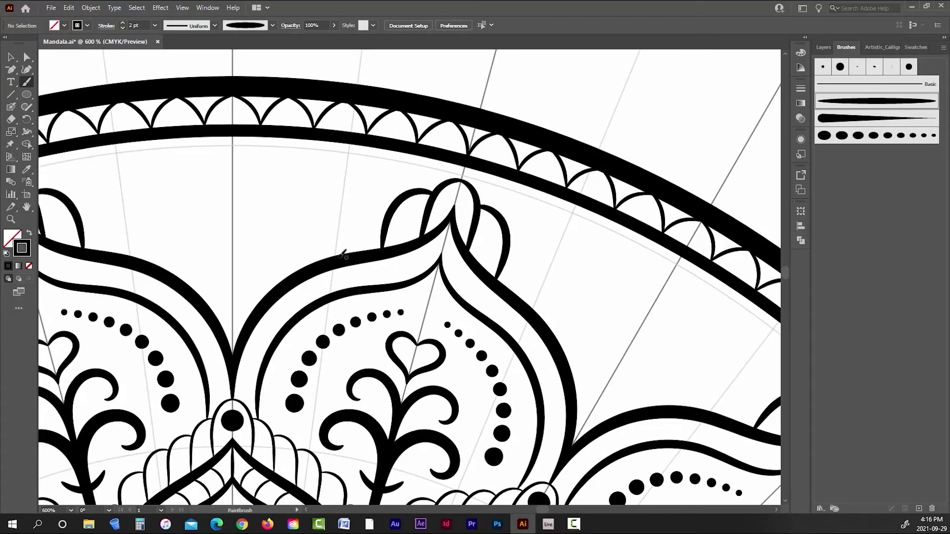
left_click_drag(358, 202, 400, 195)
key("ctrl+z")
mouse_move(350, 255)
left_mouse_down()
mouse_move(354, 233)
mouse_move(396, 202)
left_mouse_up()
mouse_move(317, 267)
left_mouse_down()
mouse_move(320, 239)
mouse_move(356, 213)
left_mouse_up()
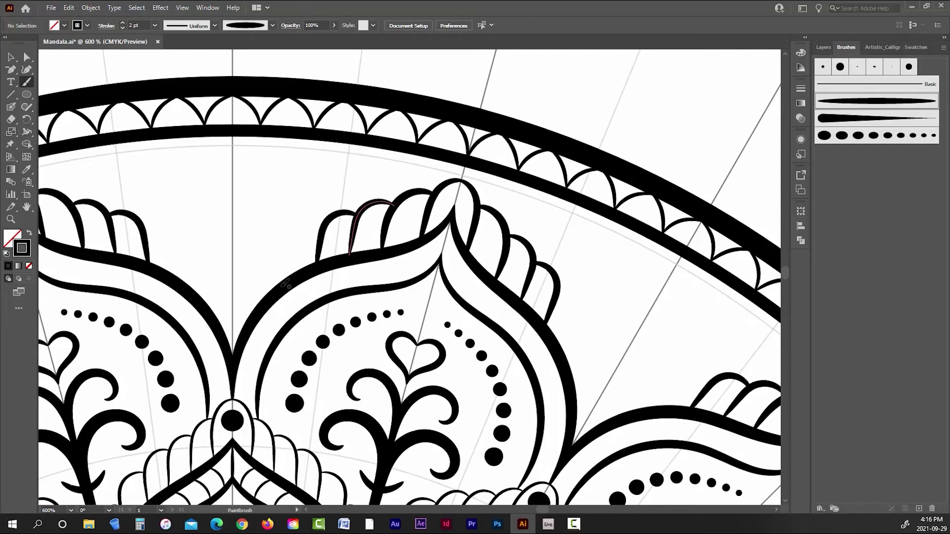
Step: Continue the scallops down to the notch between neighbouring petals and paint the curved strokes meeting in it
mouse_move(284, 286)
left_mouse_down()
mouse_move(308, 224)
mouse_move(318, 223)
mouse_move(286, 272)
mouse_move(312, 228)
mouse_move(318, 259)
left_mouse_up()
key("ctrl+z")
left_click_drag(252, 319, 259, 294)
left_click_drag(292, 247, 295, 251)
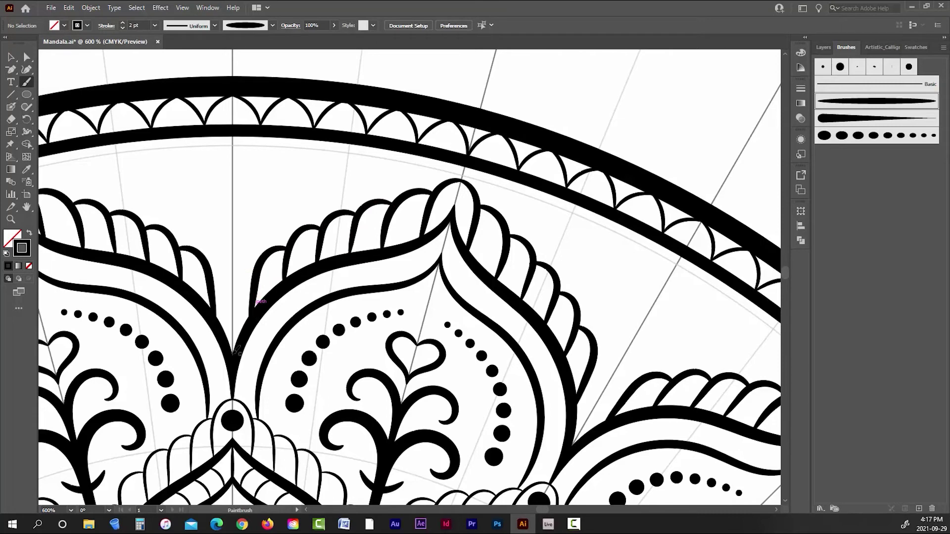
left_click_drag(235, 291, 234, 292)
key("ctrl+z")
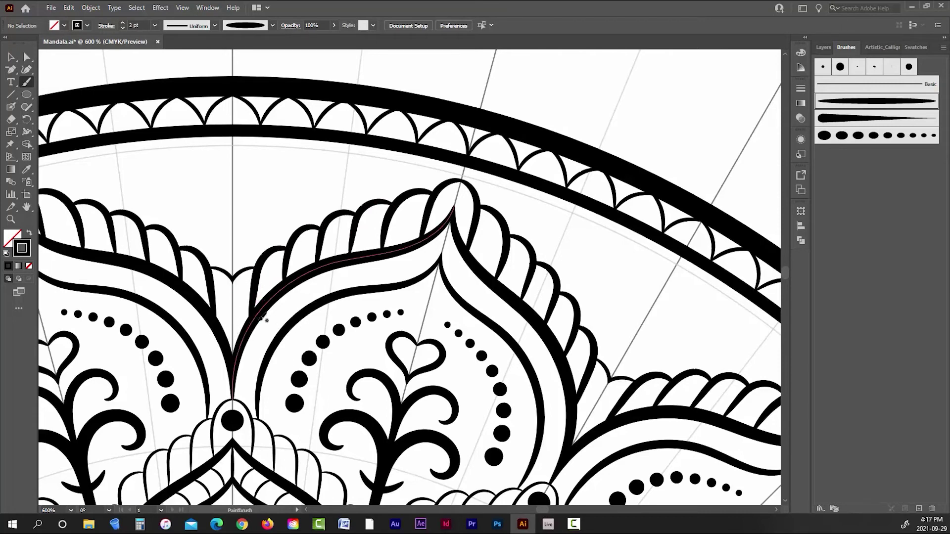
left_click_drag(246, 273, 258, 272)
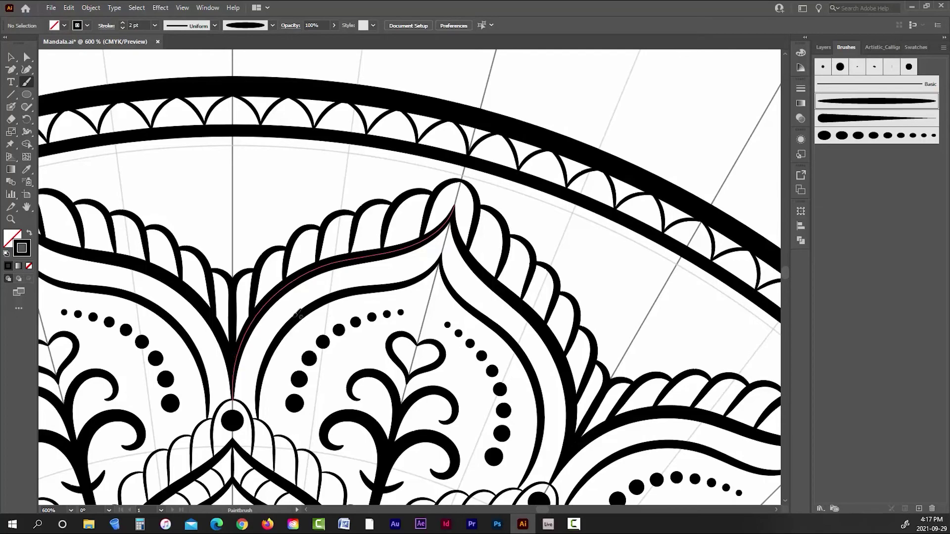
Step: Try to reposition the lowest scallop strokes beside the notch between the petals
scroll(365, 260, "down", 6)
scroll(354, 274, "up", 9)
key("v")
left_click(299, 209)
left_click_drag(289, 186, 285, 185)
left_click(411, 173)
left_click_drag(409, 145, 376, 187)
left_click(320, 143)
Step: Try to reshape the lowest scallop by moving its anchor points
left_click(27, 56)
left_click(302, 253)
left_click_drag(302, 253, 312, 251)
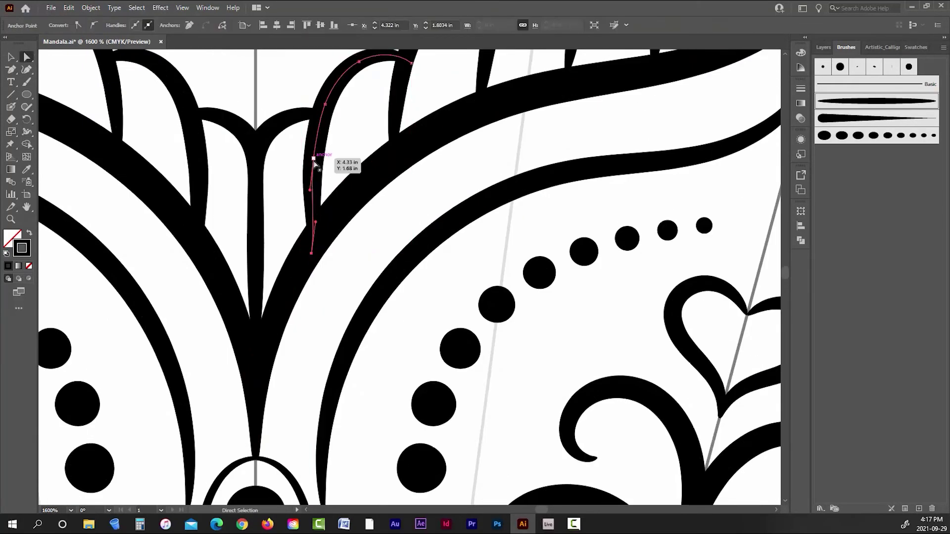
left_click_drag(314, 158, 322, 153)
Step: Remove the two lowest scallops beside the notch between the petals
key("Delete")
key("Delete")
scroll(308, 225, "up", 4)
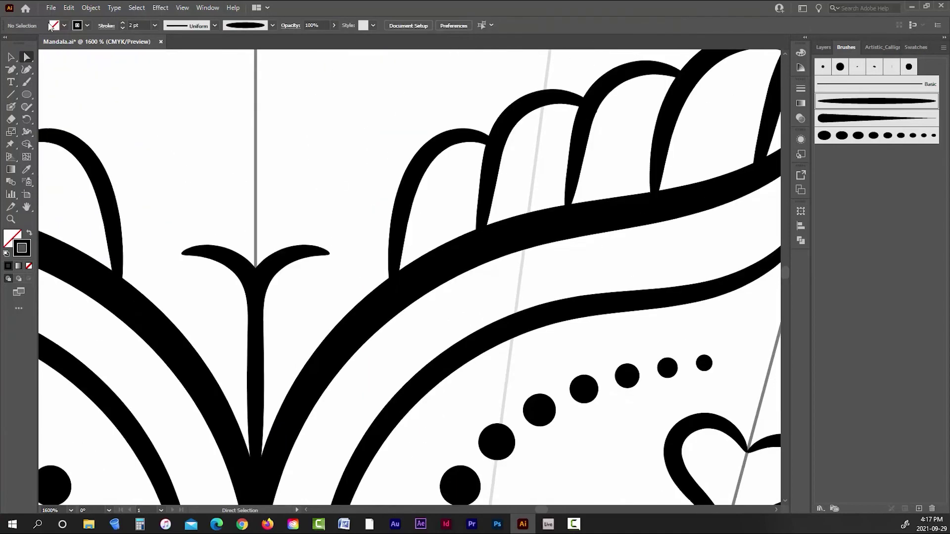
key("ctrl+z")
key("ctrl+z")
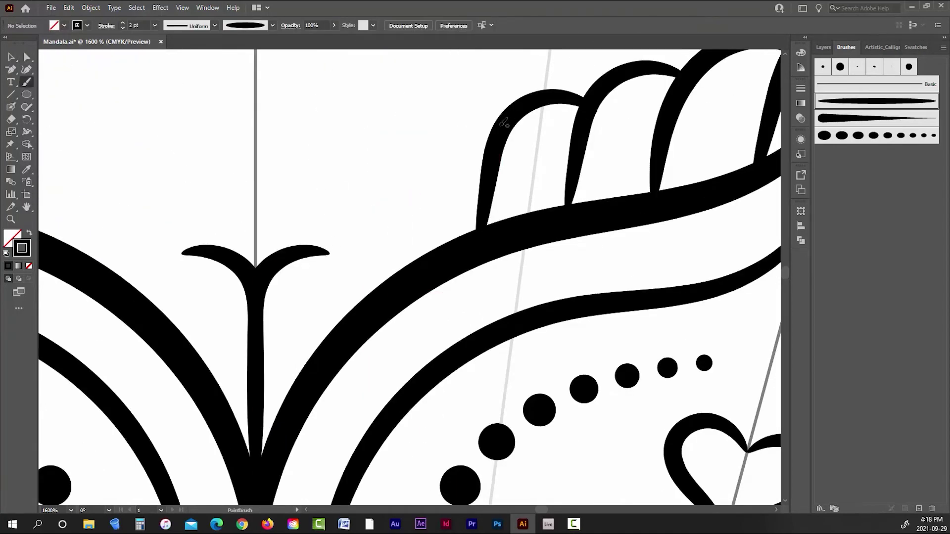
left_click_drag(426, 195, 422, 257)
key("ctrl+z")
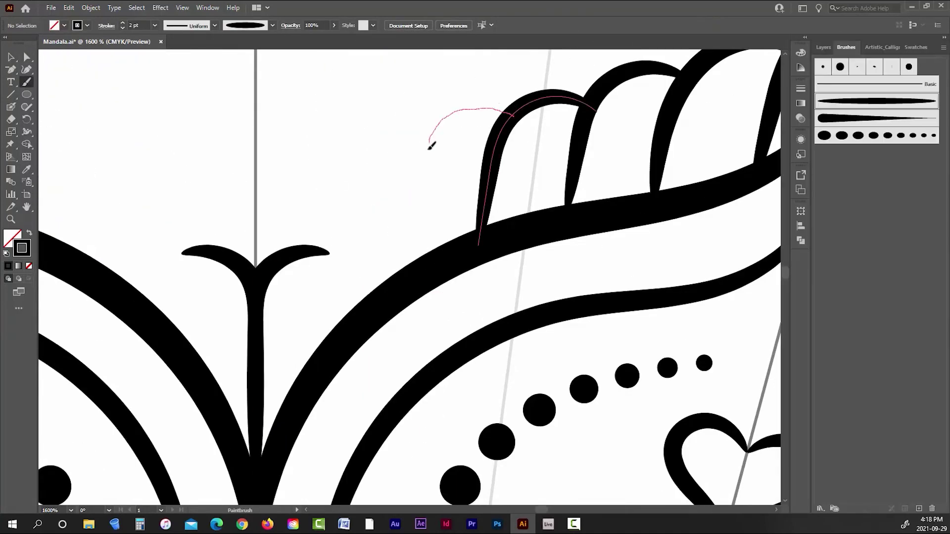
left_click_drag(429, 149, 420, 255)
key("ctrl+z")
mouse_move(499, 126)
left_mouse_down()
mouse_move(448, 106)
mouse_move(398, 269)
mouse_move(387, 257)
left_mouse_up()
key("ctrl+z")
key("ctrl+minus")
key("ctrl+minus")
scroll(419, 172, "up", 3)
key("ctrl+z")
Step: Repaint the two lowest scallops along the petal edge beside the notch and fine-tune their placement
left_click_drag(390, 289, 392, 279)
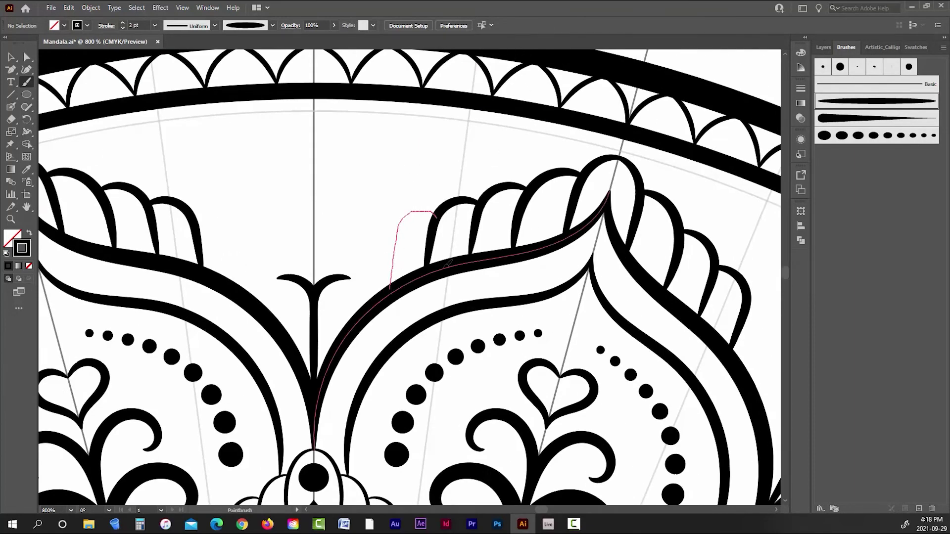
left_click_drag(449, 264, 426, 263)
left_click_drag(373, 232, 393, 232)
key("ctrl+z")
mouse_move(349, 328)
left_mouse_down()
mouse_move(372, 233)
mouse_move(396, 233)
mouse_move(394, 280)
left_mouse_up()
key("ctrl+z")
key("ctrl+equal")
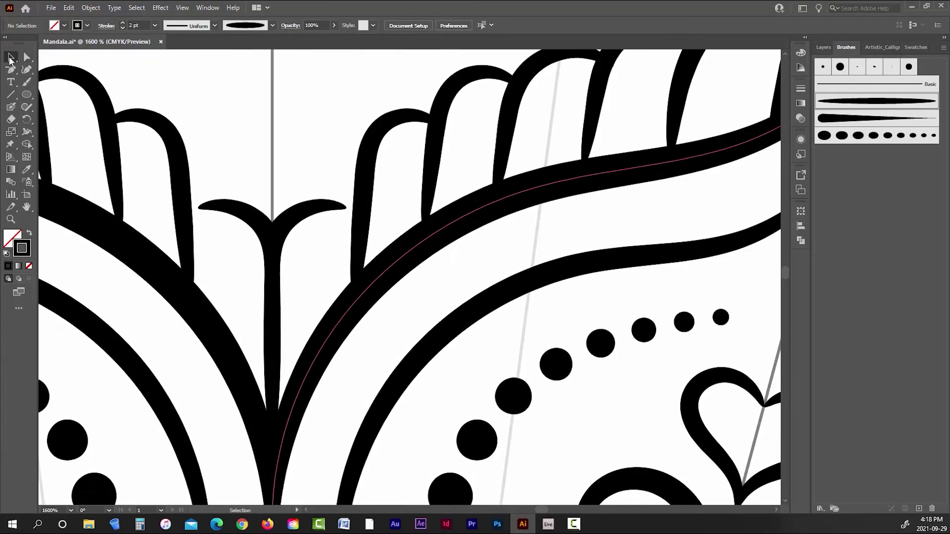
left_click_drag(348, 310, 346, 318)
left_click(350, 118)
scroll(432, 146, "down", 8)
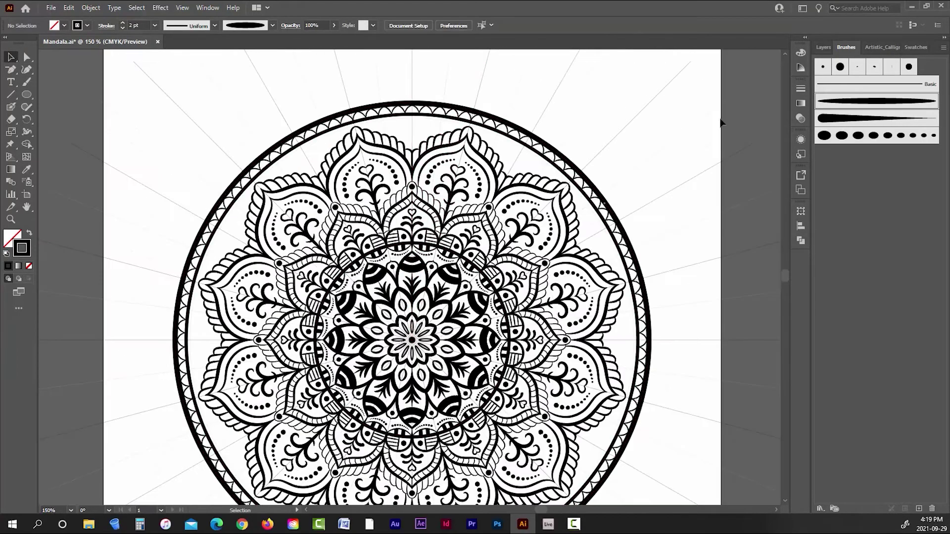
Step: Add a large and a smaller black-filled dot without stroke between the petal scallops and the inner border circle
scroll(613, 97, "up", 3)
left_click(26, 94)
left_click(87, 25)
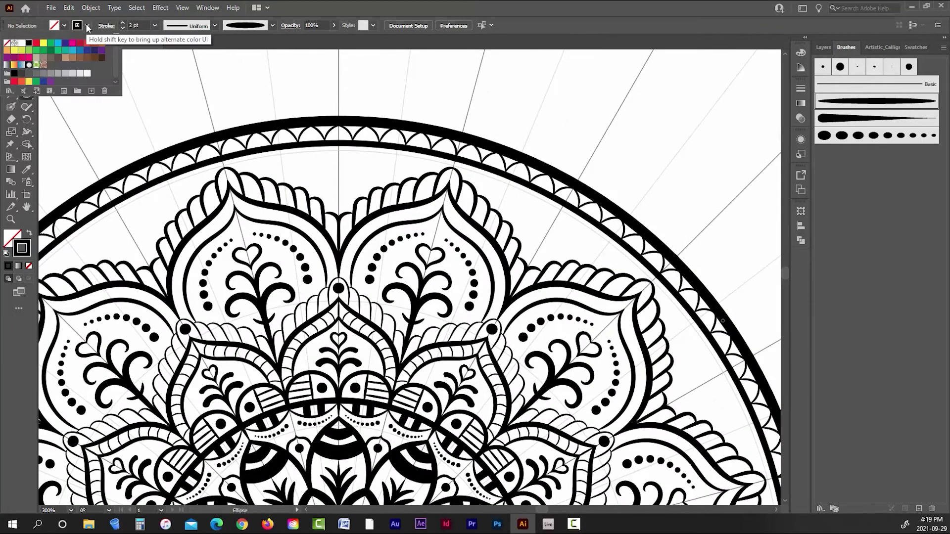
left_click(7, 44)
left_click(64, 25)
left_click(30, 44)
scroll(379, 213, "up", 2)
mouse_move(333, 110)
left_mouse_down("shift")
mouse_move(379, 156)
mouse_move(348, 129)
mouse_move(421, 118)
mouse_move(425, 129)
mouse_move(450, 114)
left_mouse_up("shift")
key("v")
left_click_drag(353, 130, 354, 130)
left_click(307, 146)
scroll(307, 144, "down", 1)
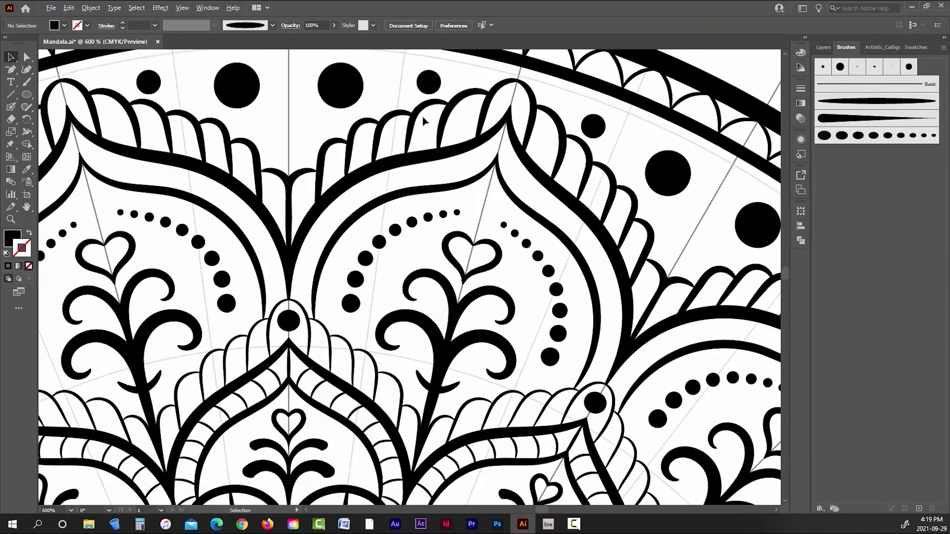
Step: Resize the large dot between the petal scallops and the inner border circle and shift the smaller dot outward
scroll(414, 85, "down", 5)
scroll(439, 77, "up", 5)
left_click(401, 136)
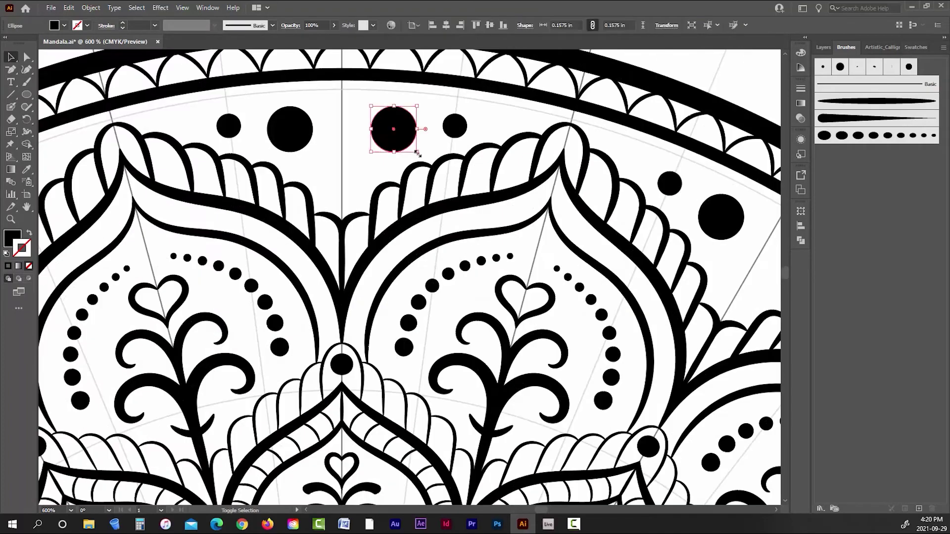
left_click_drag(416, 152, 394, 129)
left_click(434, 119)
left_click_drag(454, 126, 467, 127)
left_click(450, 96)
Step: Adjust the large dot to about 0.18 in wide and fine-tune the spacing of both dots inside the inner border circle
scroll(449, 96, "down", 5)
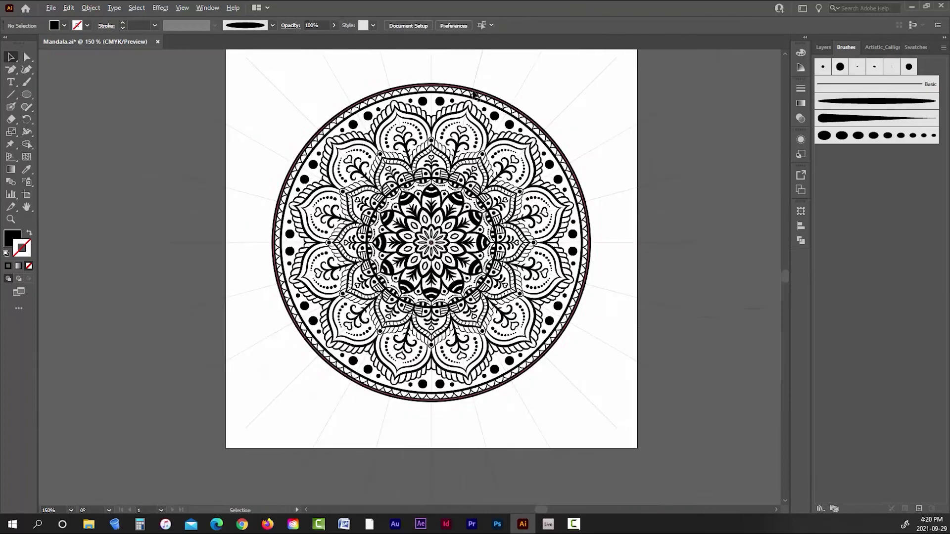
scroll(445, 103, "up", 4)
left_click_drag(433, 96, 429, 96)
left_click(766, 69)
scroll(506, 97, "up", 2)
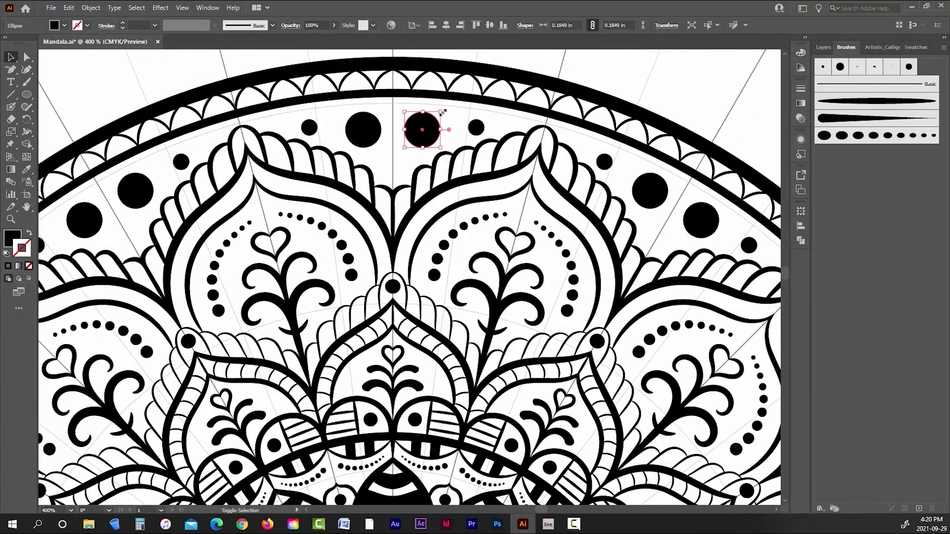
left_click_drag(477, 128, 473, 127)
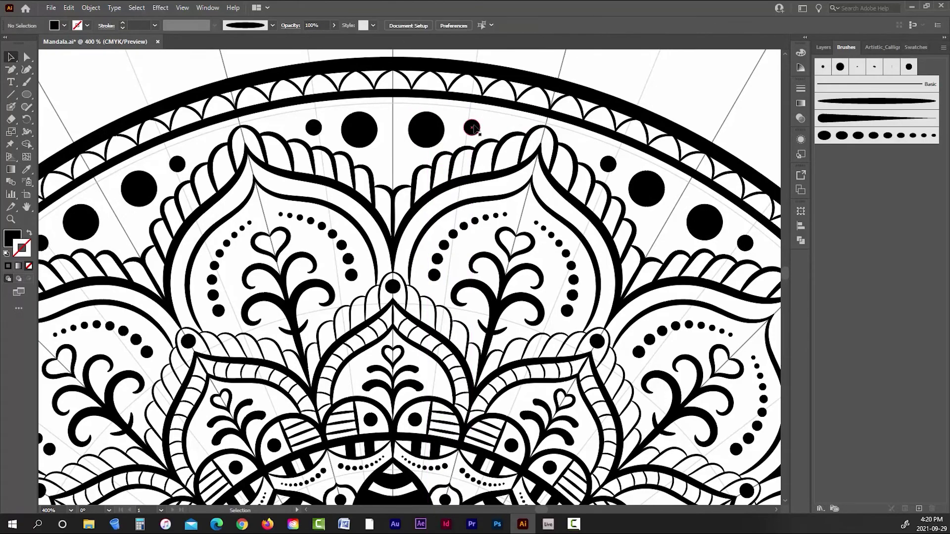
Step: Rearrange the lowest scallop higher along the petal edge to open up the notch, nudging it into place
scroll(569, 114, "down", 3)
scroll(556, 91, "down", 2)
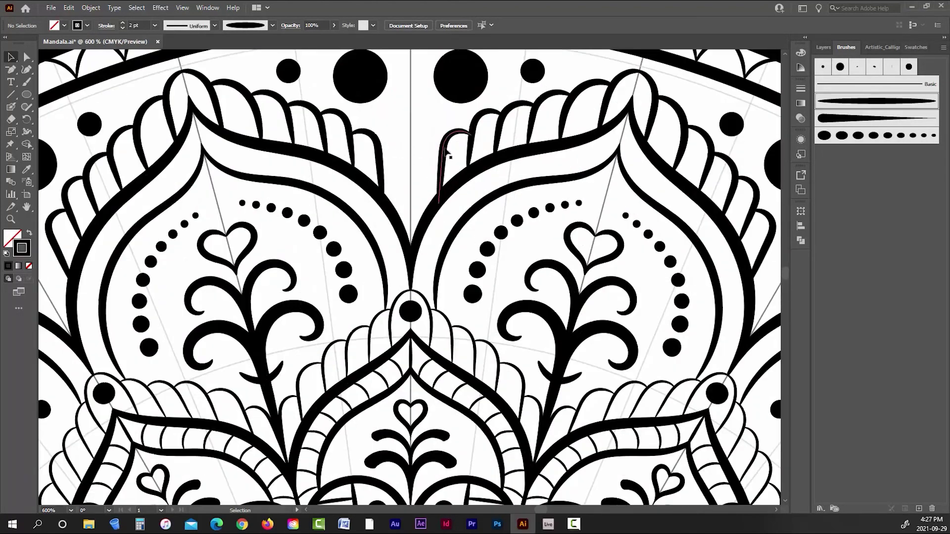
left_click_drag(447, 154, 482, 120)
left_click(517, 104)
left_click(68, 8)
left_click(110, 93)
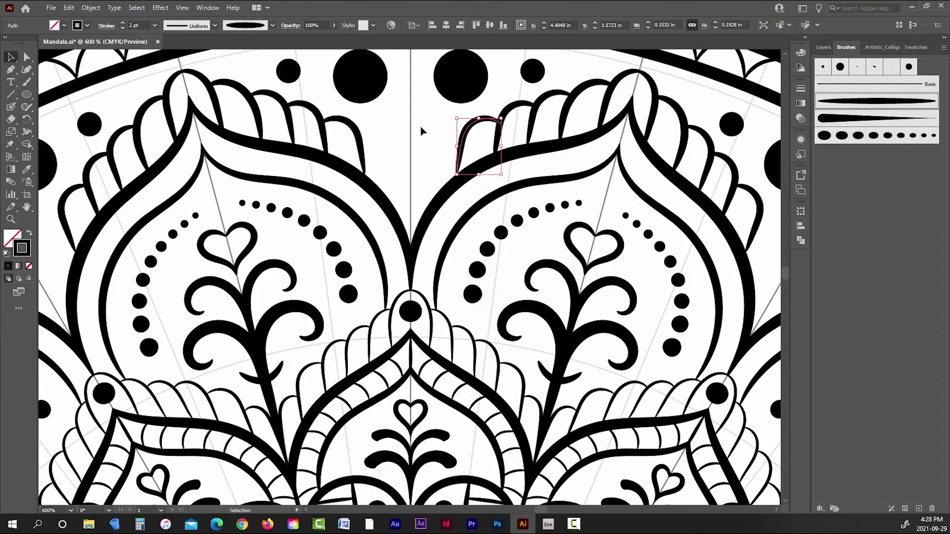
scroll(419, 133, "up", 3)
left_click_drag(645, 246, 652, 240)
left_click_drag(544, 120, 549, 117)
left_click(435, 173)
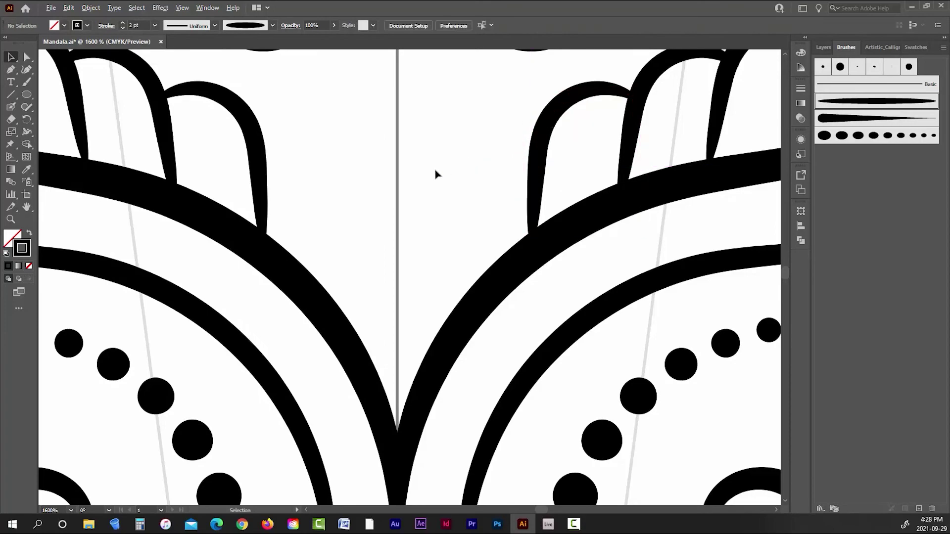
Step: Paint a pointed petal outline with the tapered brush in the notch between the two large petals
scroll(500, 197, "down", 5)
scroll(529, 198, "up", 3)
left_click(25, 83)
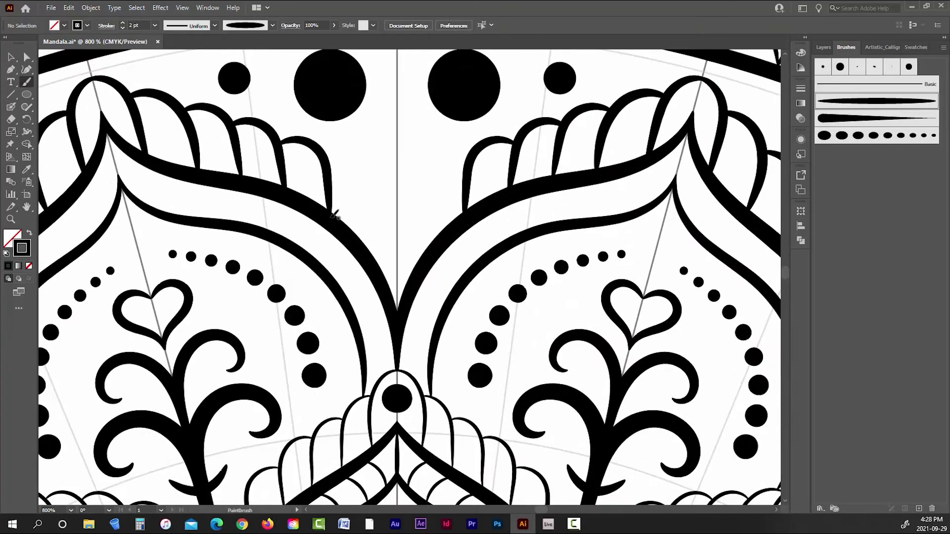
key("ctrl+z")
key("ctrl+z")
mouse_move(463, 189)
left_mouse_down()
mouse_move(420, 137)
mouse_move(466, 216)
left_mouse_up()
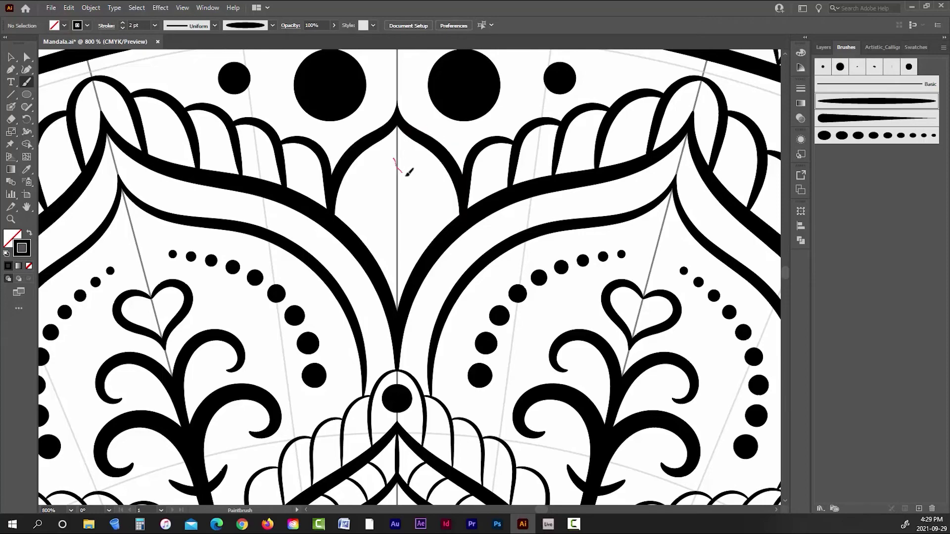
Step: Paint a smaller pointed outline inside the new notch petal, undoing and repainting strokes that sit unevenly
left_click_drag(406, 175, 449, 238)
key("ctrl+z")
mouse_move(392, 150)
left_mouse_down()
mouse_move(437, 197)
mouse_move(448, 238)
mouse_move(438, 245)
left_mouse_up()
key("ctrl+z")
Step: Fill the inner shape of the notch petal solid black with the 5 pt. Round brush
key("ctrl+0")
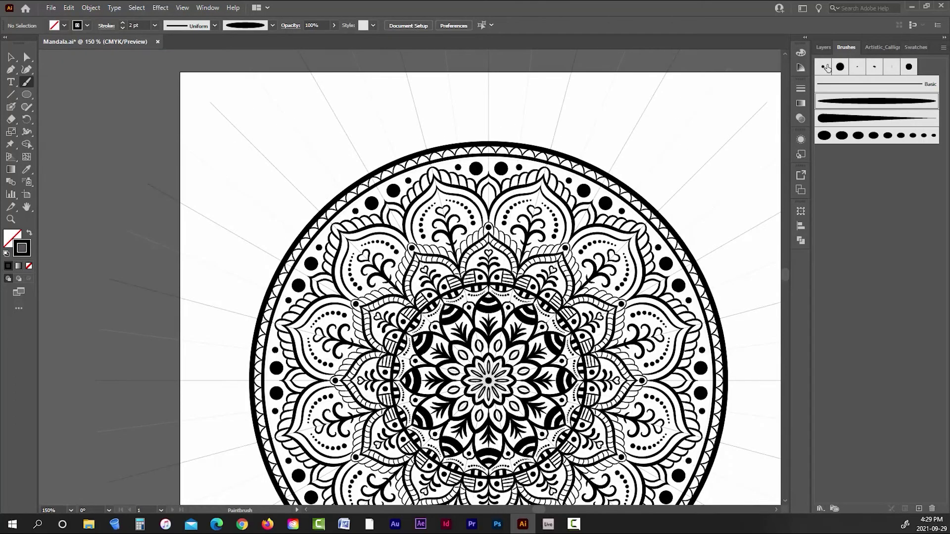
left_click(824, 67)
scroll(497, 185, "up", 6)
mouse_move(376, 277)
left_mouse_down()
mouse_move(396, 217)
mouse_move(436, 193)
mouse_move(445, 320)
mouse_move(436, 347)
left_mouse_up()
key("v")
Step: Paint a pointed petal outside the outer border circle on the vertical axis with the 2 pt tapered brush, redoing uneven strokes
key("ctrl+1")
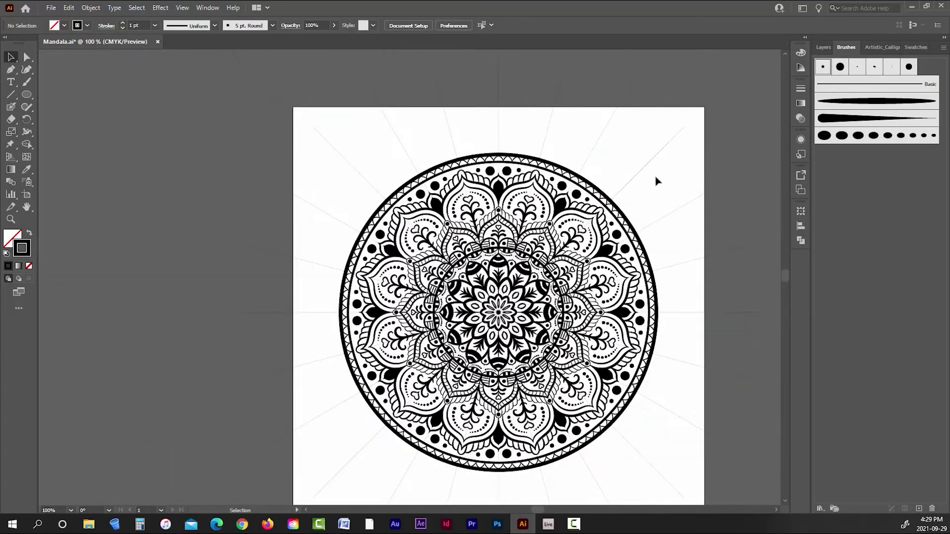
scroll(657, 174, "up", 2)
scroll(668, 193, "down", 2)
scroll(674, 202, "up", 2)
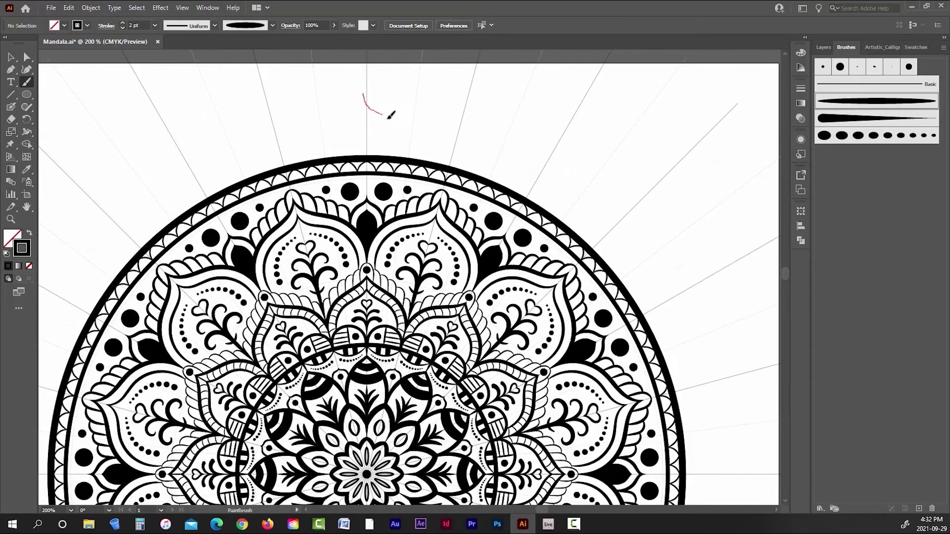
left_click_drag(388, 118, 410, 160)
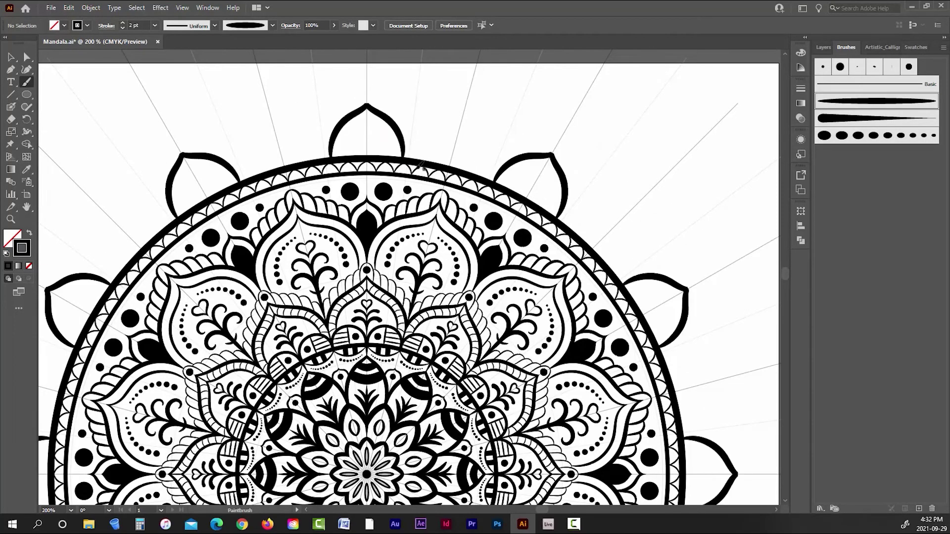
key("ctrl+z")
left_click_drag(367, 104, 410, 161)
key("ctrl+z")
left_click_drag(367, 106, 405, 157)
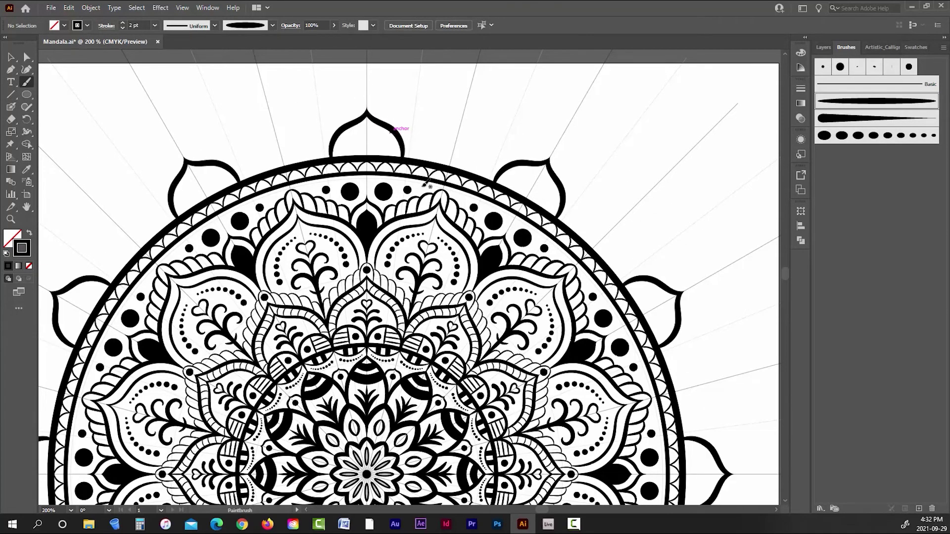
key("ctrl+z")
left_click_drag(367, 106, 404, 157)
key("ctrl+z")
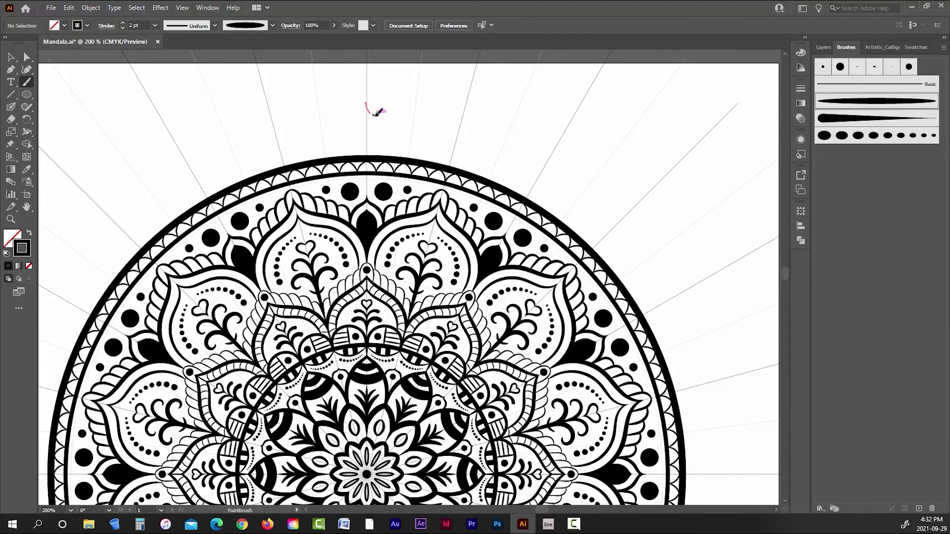
mouse_move(368, 106)
left_mouse_down()
mouse_move(403, 157)
mouse_move(435, 165)
mouse_move(430, 146)
mouse_move(428, 161)
mouse_move(451, 167)
left_mouse_up()
key("ctrl+z")
key("ctrl+z")
key("ctrl+z")
key("ctrl+z")
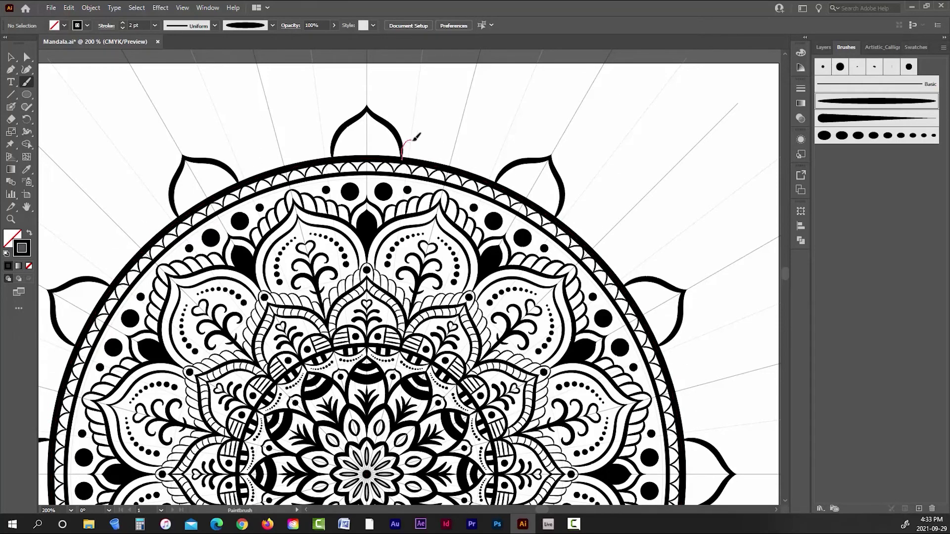
Step: Paint a row of rounded scallops along the outside of the border circle between the pointed petals
mouse_move(414, 140)
left_mouse_down()
mouse_move(430, 160)
mouse_move(451, 167)
left_mouse_up()
scroll(514, 110, "down", 3)
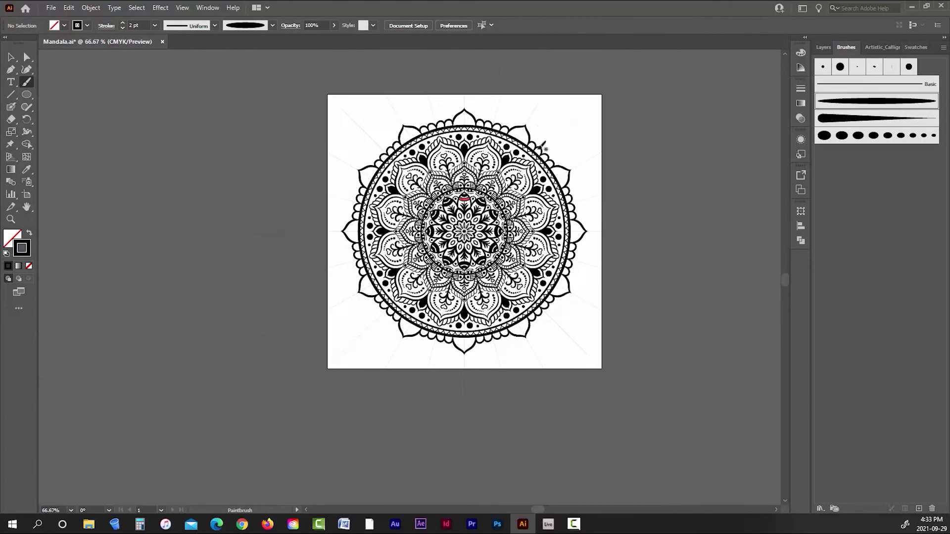
scroll(534, 126, "up", 3)
Step: Try to draw a narrow vertical ellipse about 0.08 by 0.27 in with a 1 pt stroke inside the pointed outer petal
left_click(26, 94)
scroll(441, 187, "up", 3)
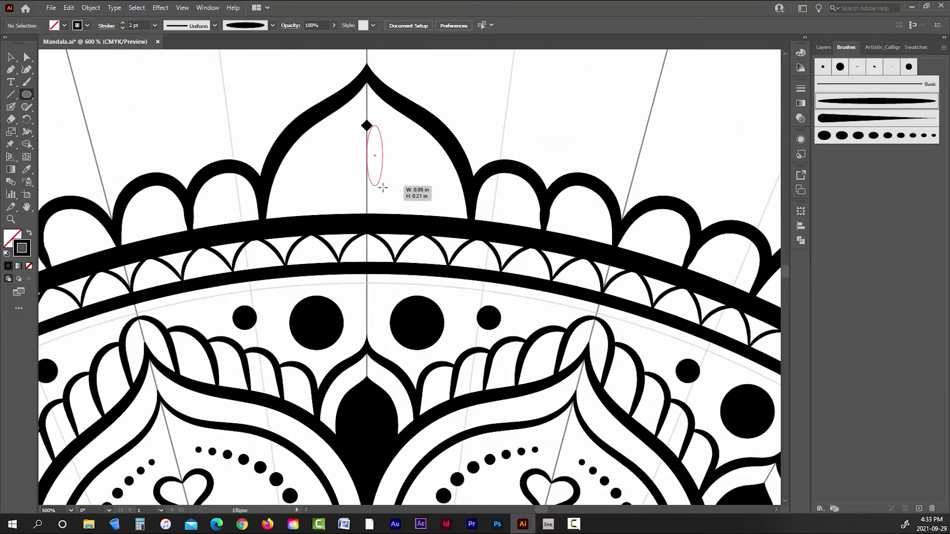
left_click_drag(384, 188, 383, 189)
key("ctrl+z")
left_click_drag(355, 124, 379, 200)
left_click(122, 29)
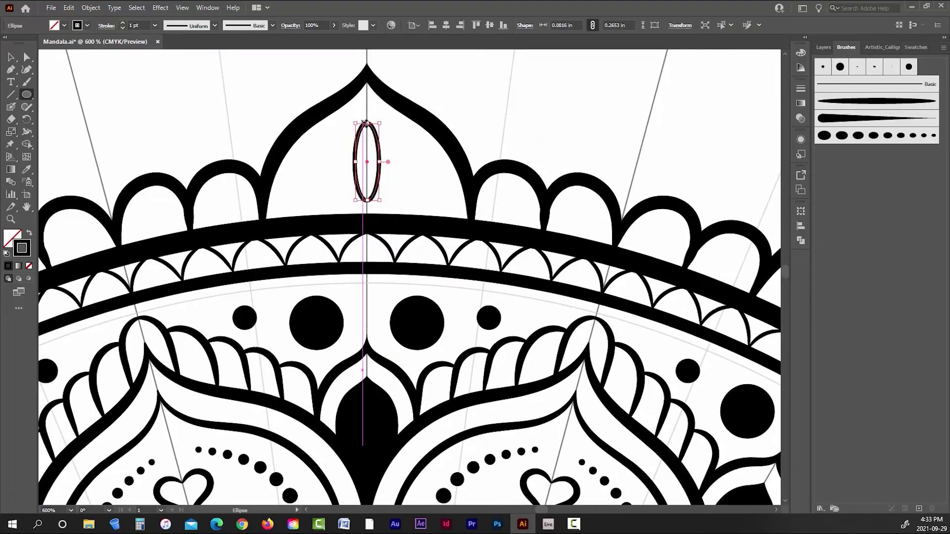
key("ctrl+z")
Step: Paint a narrow leaf shape along the centre line inside the pointed outer petal with the 1 pt tapered brush
key("b")
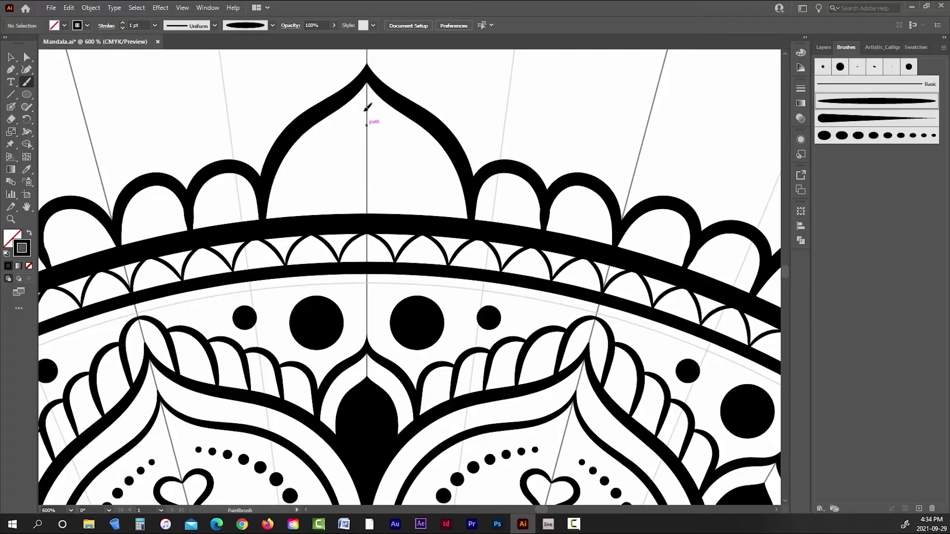
left_click_drag(366, 110, 367, 202)
scroll(456, 183, "down", 3)
scroll(429, 159, "up", 3)
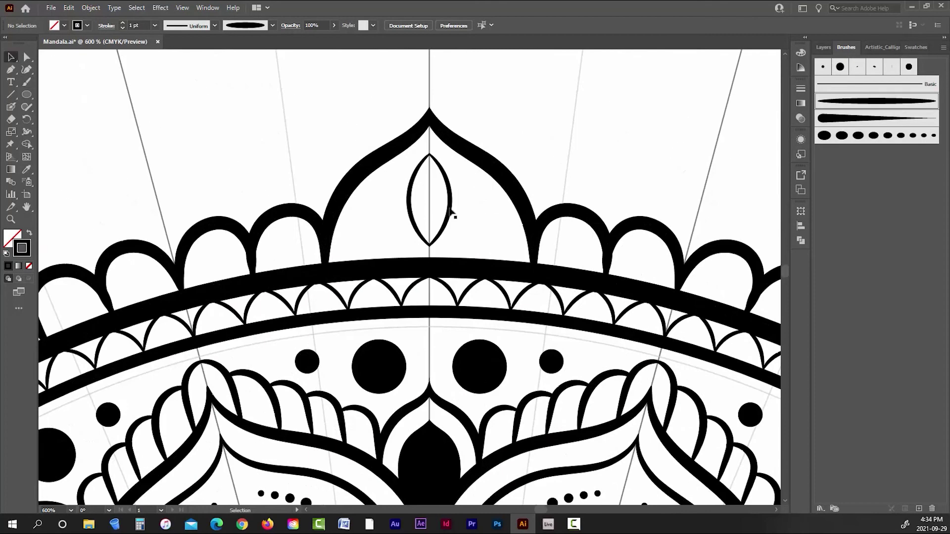
Step: Stretch the leaf inside the pointed outer petal upward and downward to about 0.42 in tall
key("ctrl+0")
scroll(444, 116, "up", 3)
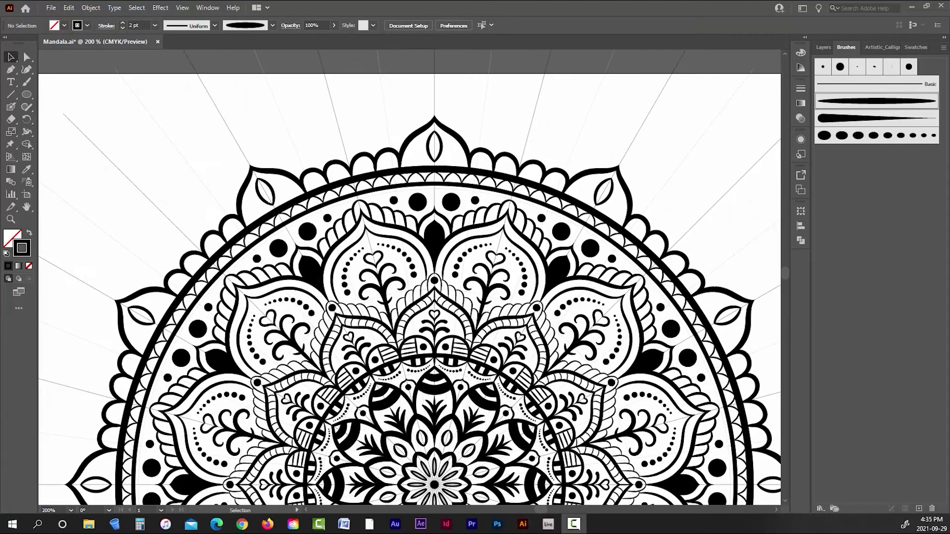
scroll(450, 134, "up", 4)
left_click(415, 163)
left_click_drag(399, 120, 400, 100)
left_click_drag(400, 255, 400, 266)
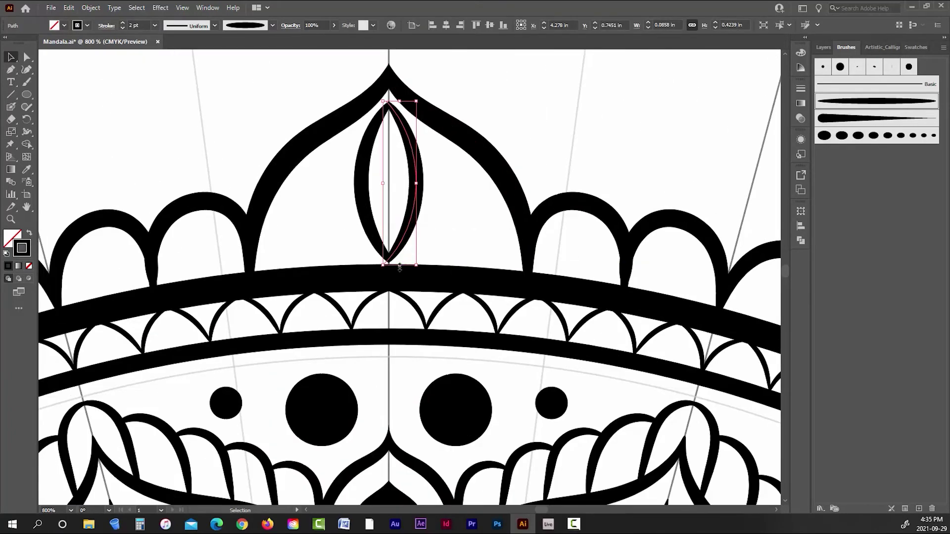
left_click(525, 111)
Step: Paint four curved lines with the tapered brush from the central leaf to the edge of the pointed outer petal
key("ctrl+0")
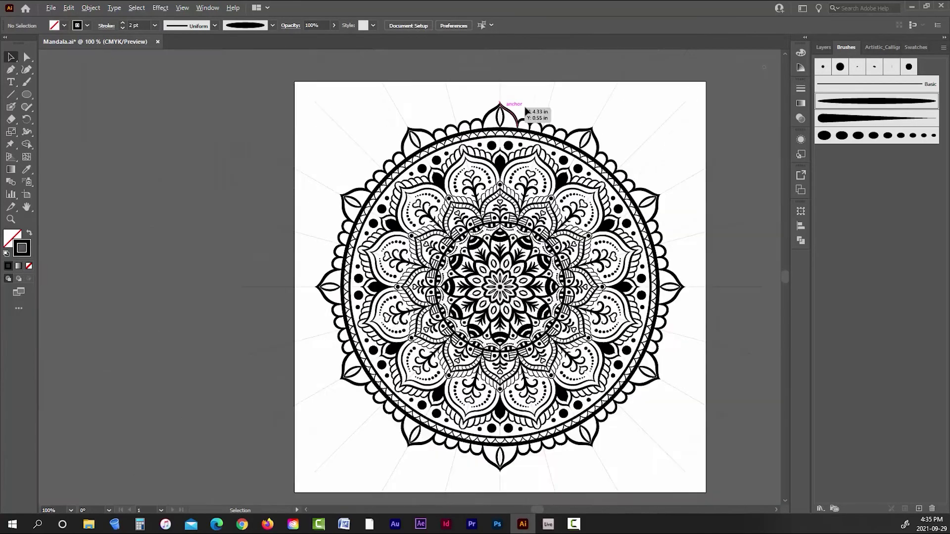
scroll(526, 112, "up", 3)
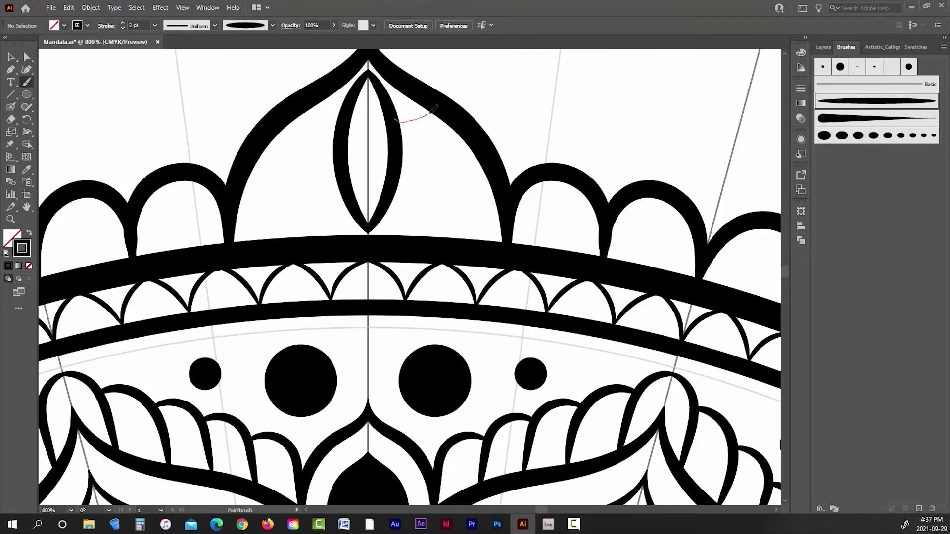
left_click_drag(398, 184, 481, 163)
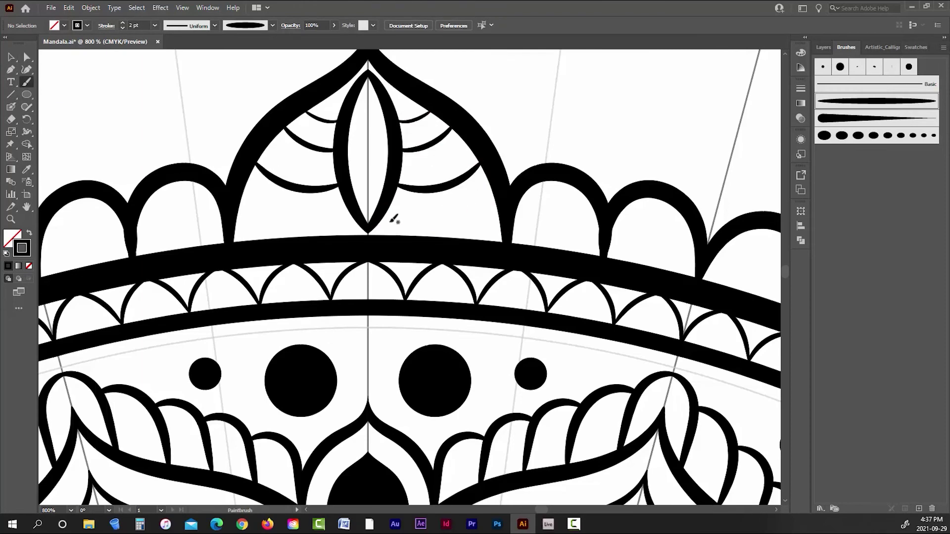
left_click_drag(500, 194, 503, 191)
scroll(516, 172, "down", 6)
scroll(506, 175, "up", 6)
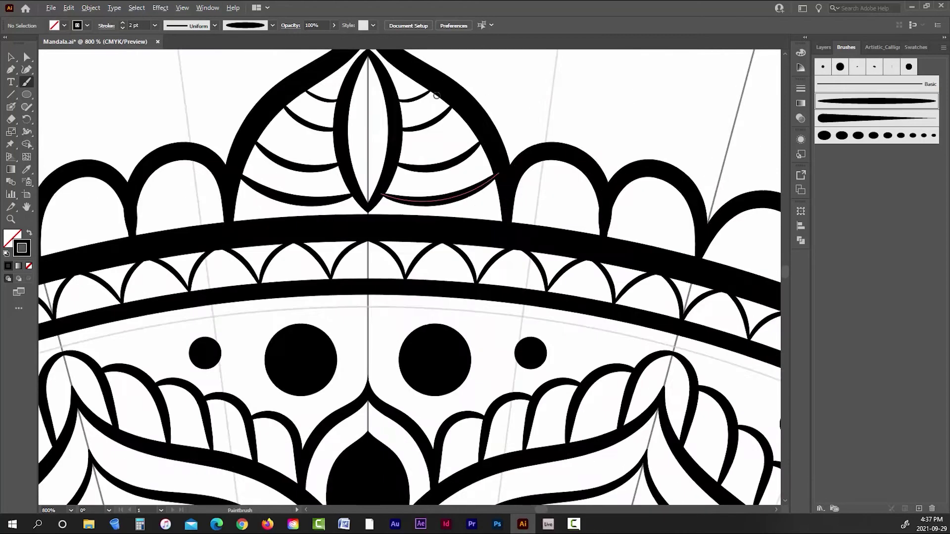
Step: Fill alternate bands between the curved lines of the outer petal solid black with the 5 pt. Round brush
scroll(431, 104, "up", 1)
left_click(823, 66)
mouse_move(398, 133)
left_mouse_down()
mouse_move(451, 102)
mouse_move(445, 93)
left_mouse_up()
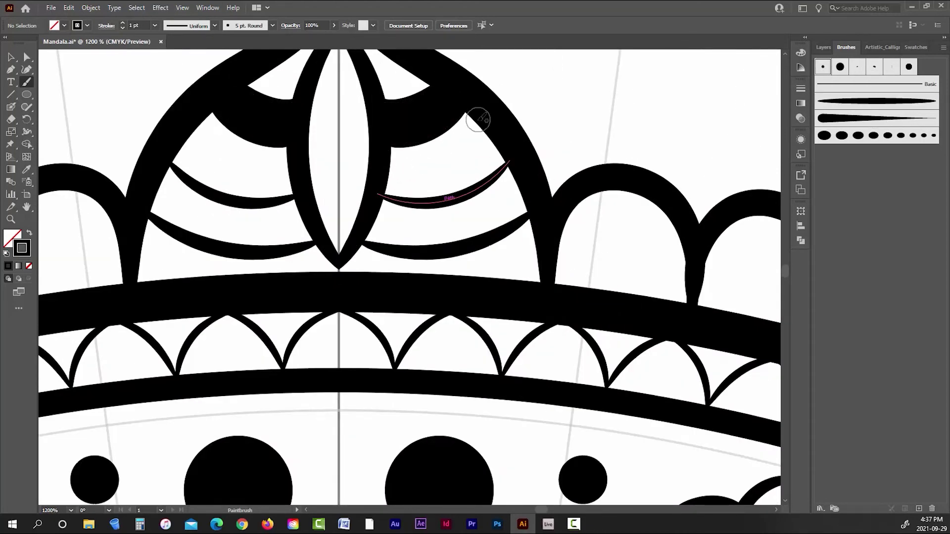
mouse_move(391, 212)
left_mouse_down()
mouse_move(484, 199)
mouse_move(432, 236)
mouse_move(374, 226)
mouse_move(423, 227)
left_mouse_up()
mouse_move(503, 198)
left_mouse_down()
mouse_move(508, 185)
mouse_move(523, 197)
left_mouse_up()
Step: Paint a wavy line with the tapered brush above the scallops, from the pointed petal's edge to the neighbouring guide line
key("ctrl+minus")
key("ctrl+minus")
key("ctrl+minus")
key("ctrl+minus")
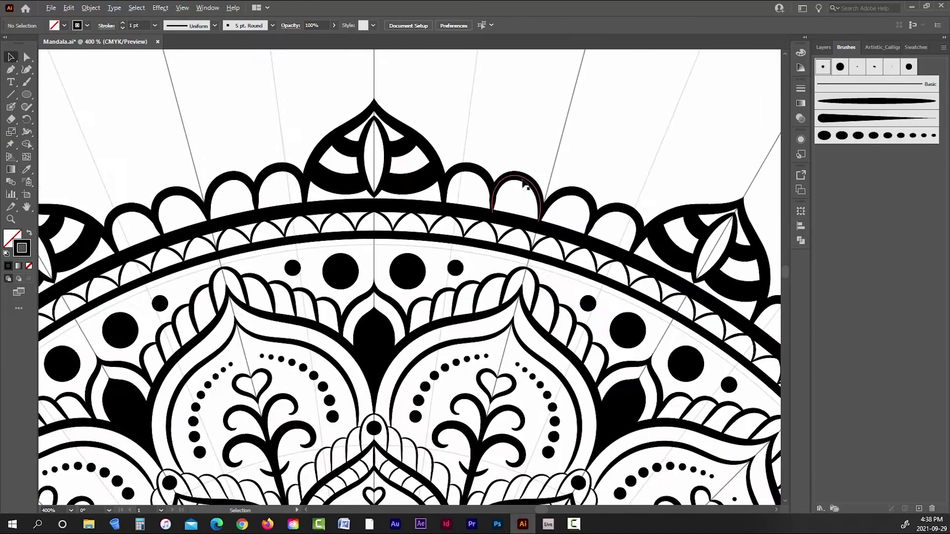
left_click(872, 102)
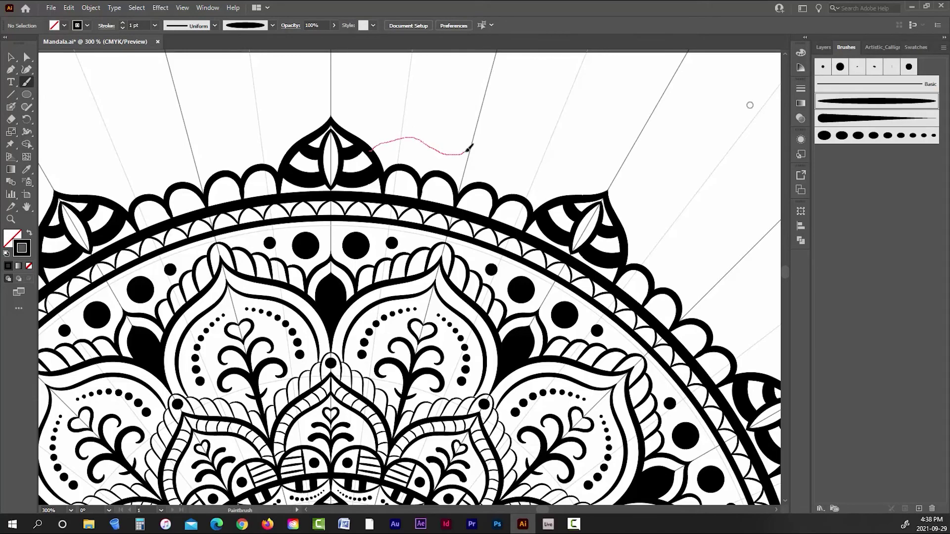
left_click_drag(469, 147, 470, 149)
scroll(454, 169, "up", 2)
key("v")
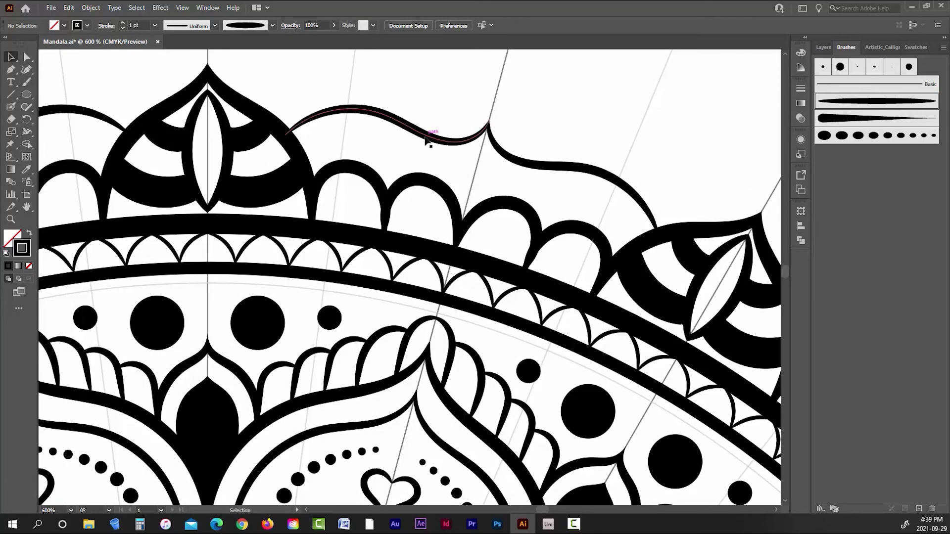
Step: Set the stroke weight of the wavy outer line to 1.5 pt
left_click(428, 141)
left_click(122, 22)
left_click(273, 66)
scroll(412, 139, "down", 4)
scroll(456, 146, "up", 3)
left_click(368, 129)
left_click_drag(128, 24, 218, 34)
type("1.5")
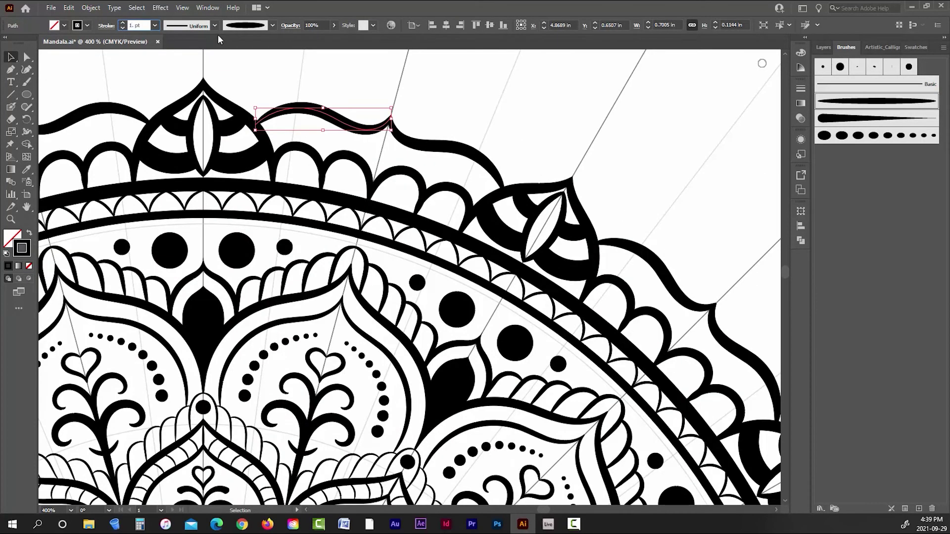
key("Return")
left_click(552, 109)
Step: Paint short curved lines across the band between the wavy outer line and the scallops with the 5 pt. Round brush
scroll(553, 109, "down", 6)
scroll(544, 102, "up", 6)
scroll(508, 134, "down", 2)
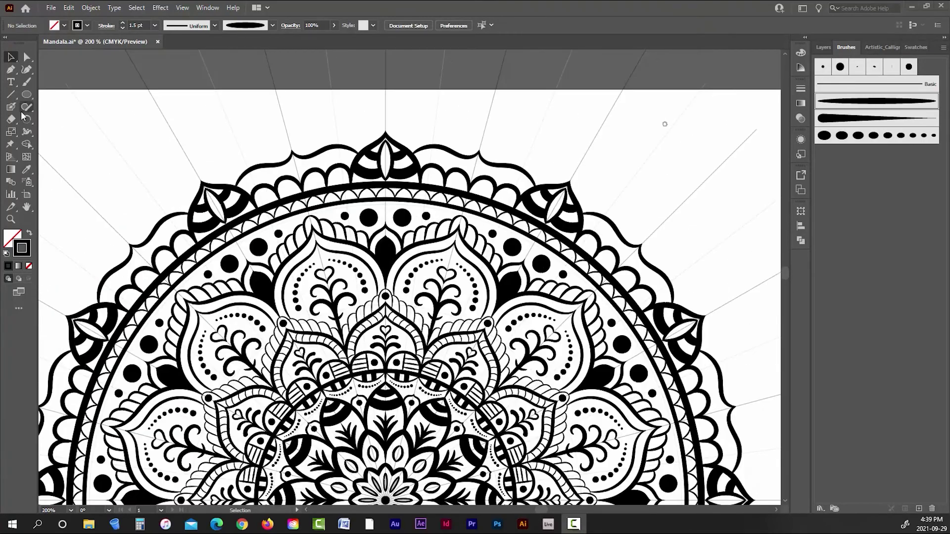
left_click(823, 66)
scroll(445, 148, "up", 2)
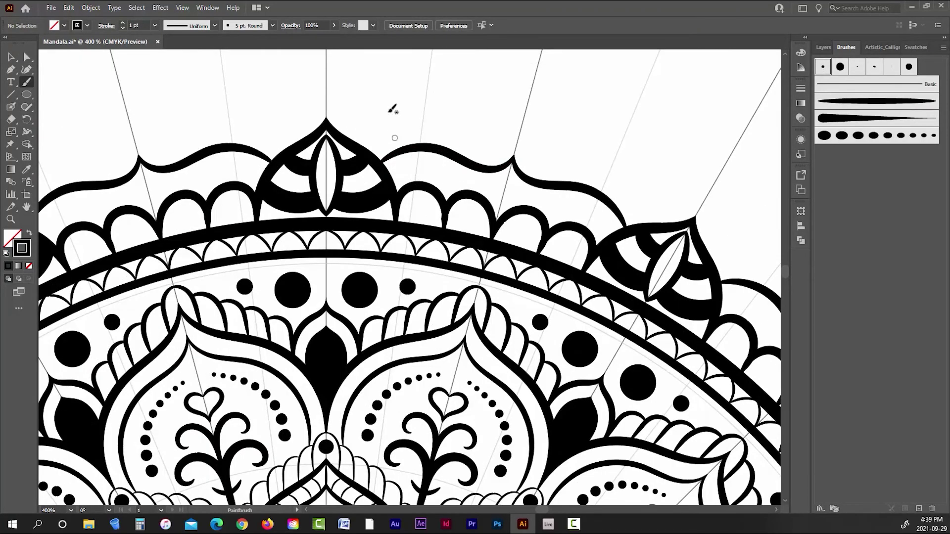
left_click_drag(417, 177, 415, 184)
mouse_move(423, 146)
left_mouse_down()
mouse_move(440, 191)
mouse_move(465, 207)
left_mouse_up()
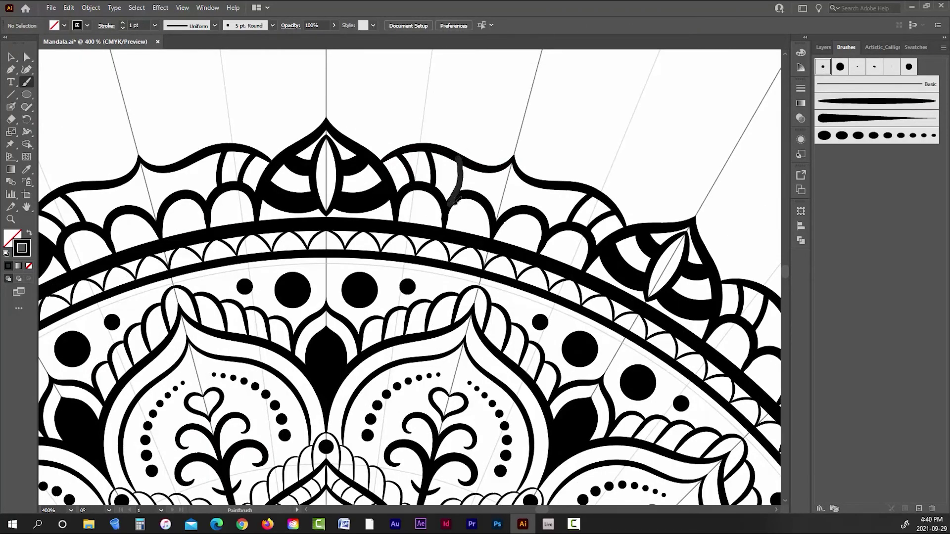
left_click_drag(481, 162, 494, 197)
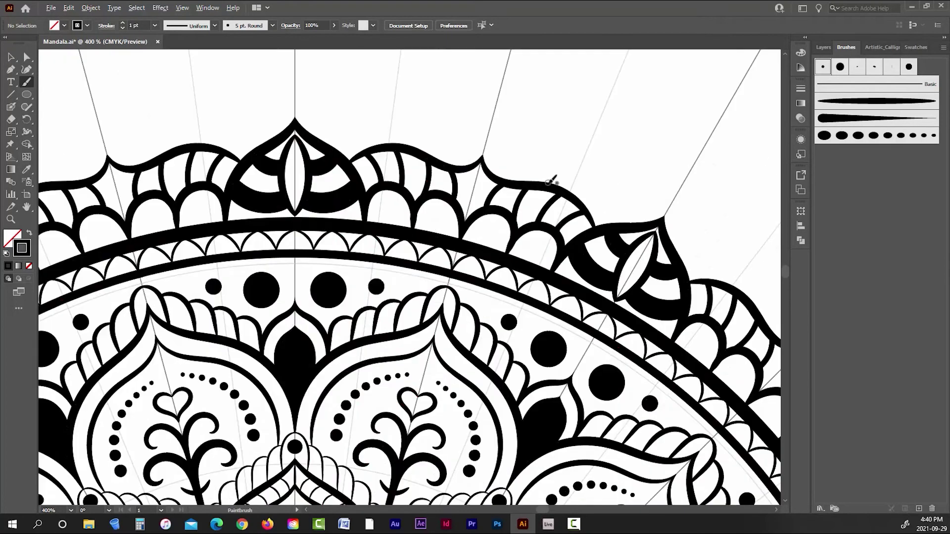
mouse_move(462, 200)
left_mouse_down()
mouse_move(460, 170)
mouse_move(430, 162)
left_mouse_up()
mouse_move(406, 188)
left_mouse_down()
mouse_move(404, 152)
mouse_move(372, 153)
left_mouse_up()
Step: Undo the band lines nearest the pointed petal and repaint them more evenly spaced
left_click(14, 55)
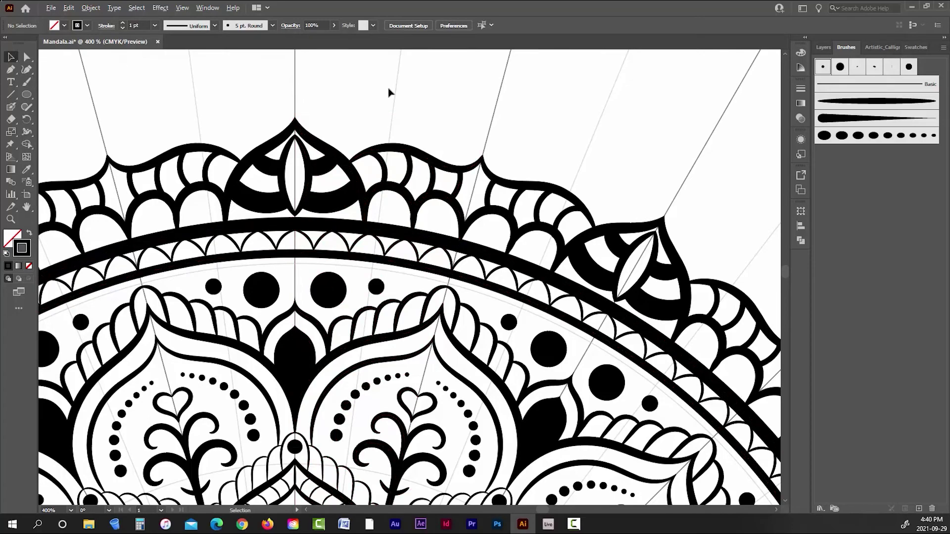
scroll(470, 101, "down", 5)
scroll(466, 103, "up", 6)
key("ctrl+z")
key("ctrl+z")
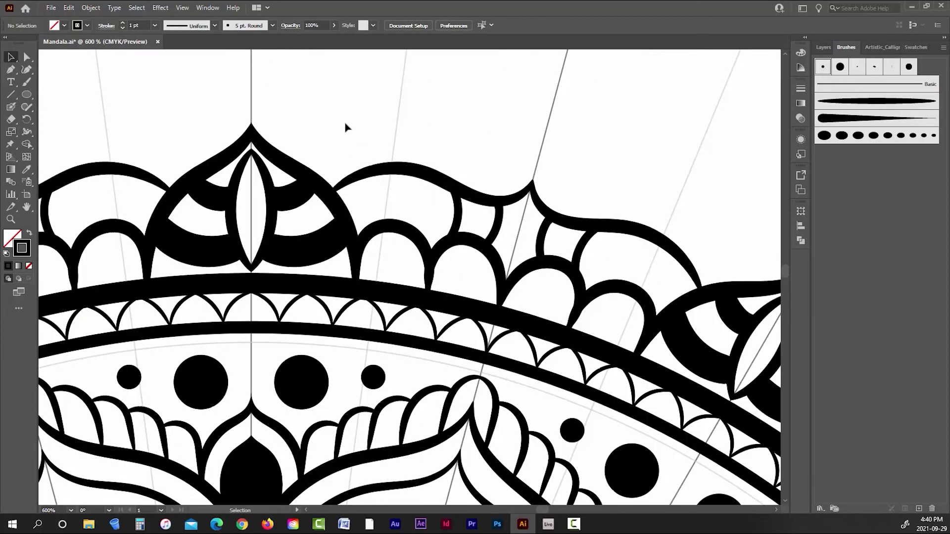
left_click_drag(414, 172, 410, 228)
mouse_move(368, 176)
left_mouse_down()
mouse_move(385, 207)
mouse_move(379, 221)
mouse_move(373, 186)
mouse_move(380, 226)
left_mouse_up()
key("ctrl+z")
key("ctrl+0")
scroll(613, 191, "down", 2)
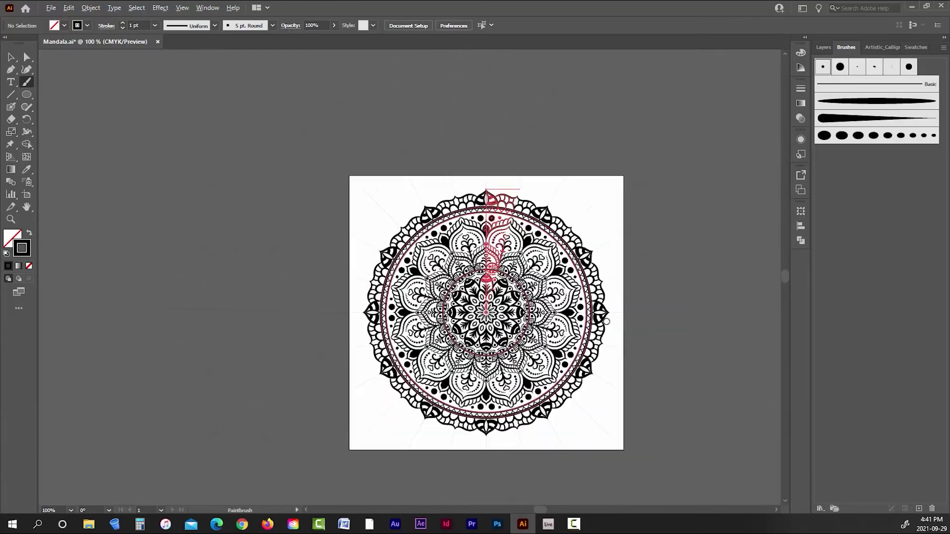
scroll(503, 196, "up", 5)
scroll(563, 172, "up", 3)
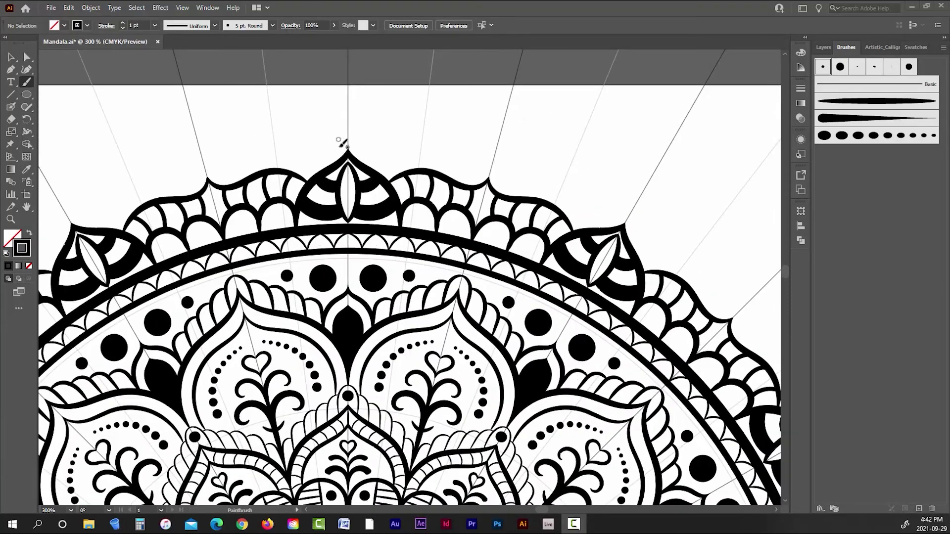
Step: Delete the wavy outer line, its short cross lines and the scallops beside the pointed outer petal
left_click(11, 57)
left_click(422, 171)
key("Delete")
mouse_move(530, 174)
left_mouse_down()
mouse_move(467, 207)
mouse_move(413, 213)
left_mouse_up()
key("Delete")
key("Delete")
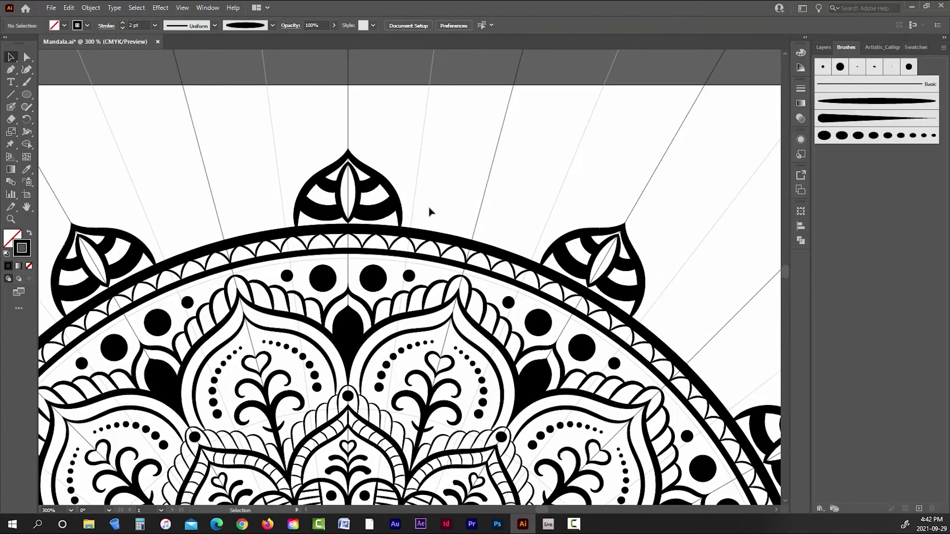
Step: Paint one large rounded arch with the tapered brush from the pointed petal's base to the neighbouring guide line
key("b")
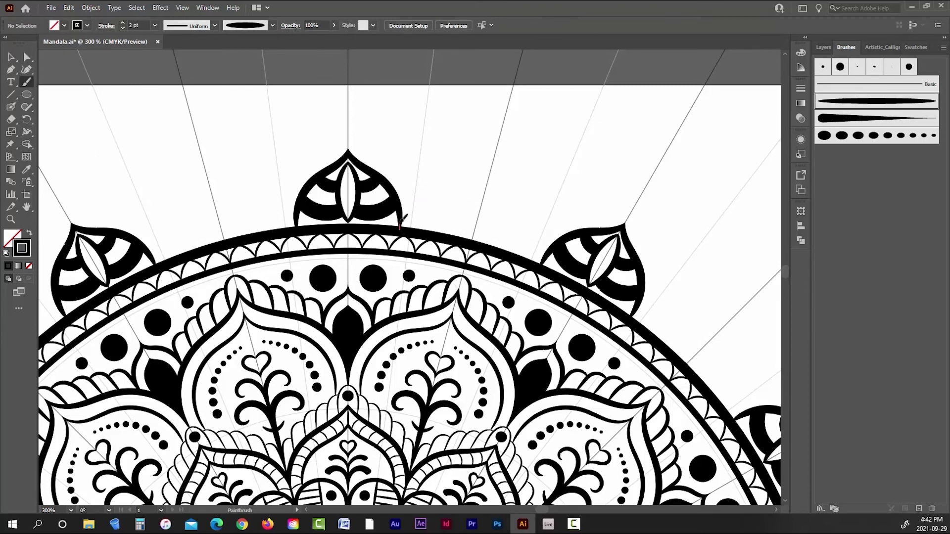
left_click_drag(476, 234, 477, 235)
key("ctrl+z")
left_click_drag(400, 227, 419, 192)
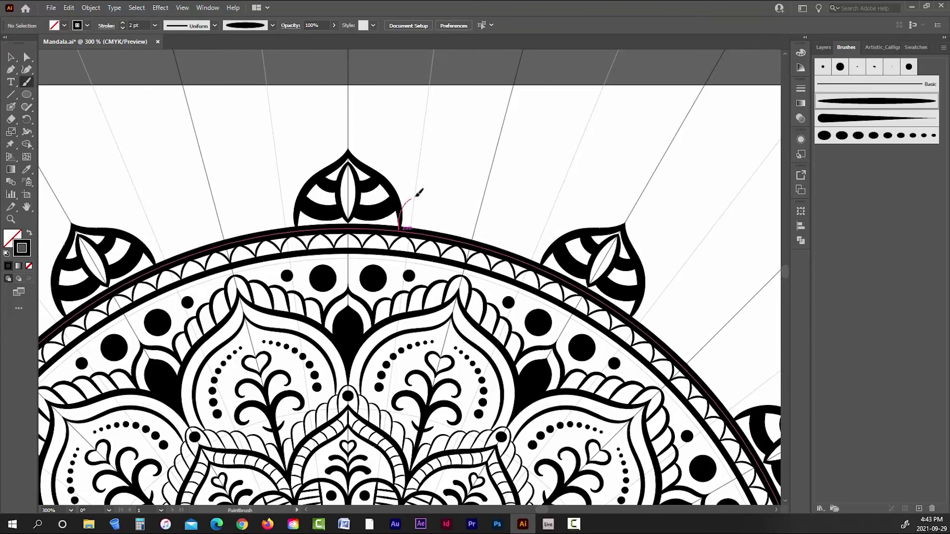
left_click_drag(481, 271, 483, 276)
Step: Adjust the large arch's position and width so its ends meet the petal's edge and the guide line
left_click(11, 57)
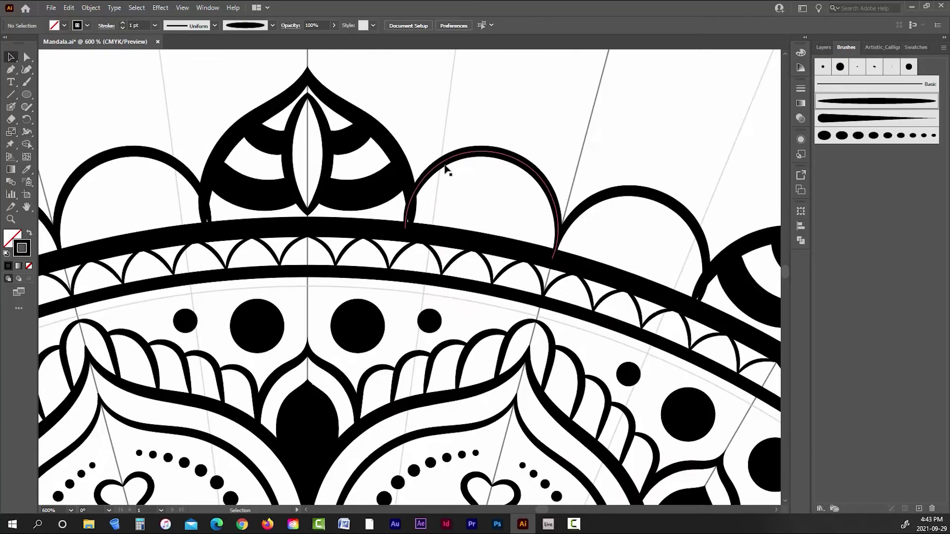
left_click_drag(428, 191, 426, 192)
left_click_drag(551, 205, 561, 206)
left_click(577, 184)
scroll(540, 185, "down", 7)
scroll(429, 193, "up", 6)
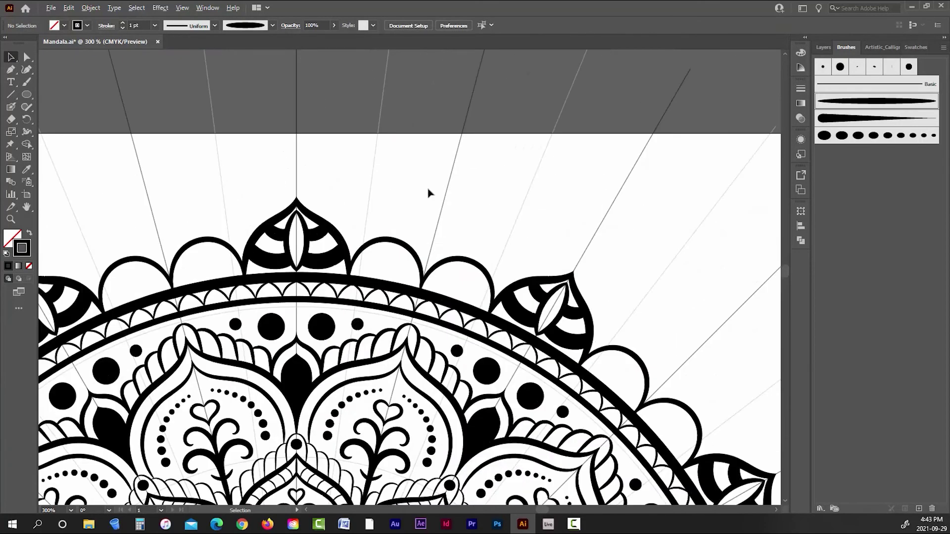
Step: Try to stretch the pointed outer petal's outline slightly taller
left_click(316, 228)
left_click_drag(317, 193, 321, 188)
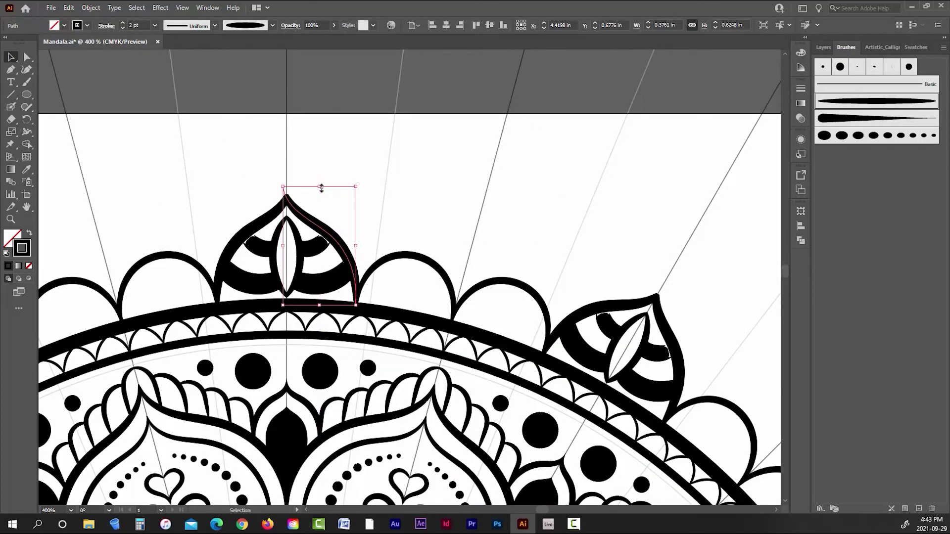
key("a")
key("ctrl+shift+a")
scroll(322, 192, "up", 3)
scroll(333, 192, "down", 5)
scroll(375, 311, "up", 1)
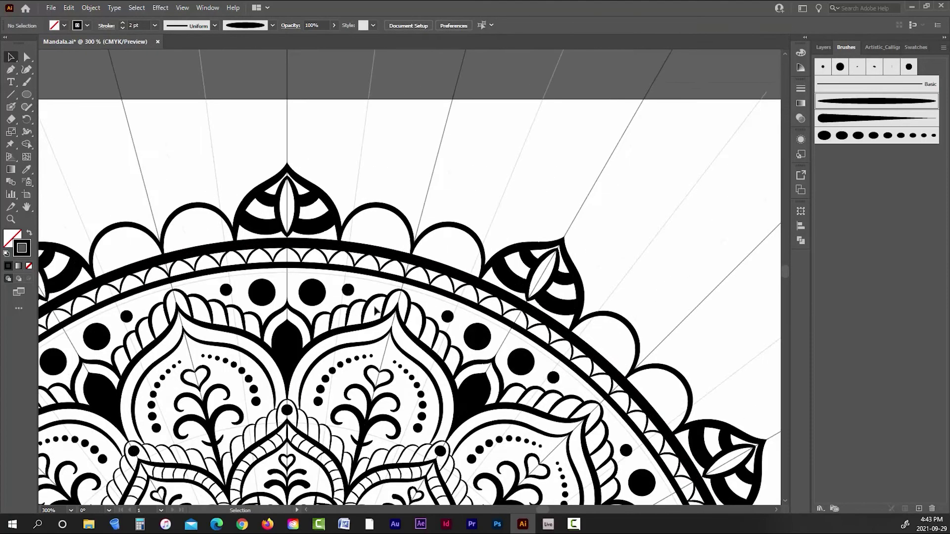
Step: Paint a wavy line with the tapered brush above the large arch, from the pointed petal to the neighbouring guide line
key("b")
mouse_move(348, 190)
left_mouse_down()
mouse_move(424, 212)
mouse_move(433, 184)
mouse_move(424, 175)
left_mouse_up()
key("ctrl+z")
key("ctrl+z")
scroll(484, 208, "down", 3)
scroll(470, 199, "up", 8)
key("v")
left_click(407, 186)
left_click(458, 144)
scroll(458, 144, "down", 7)
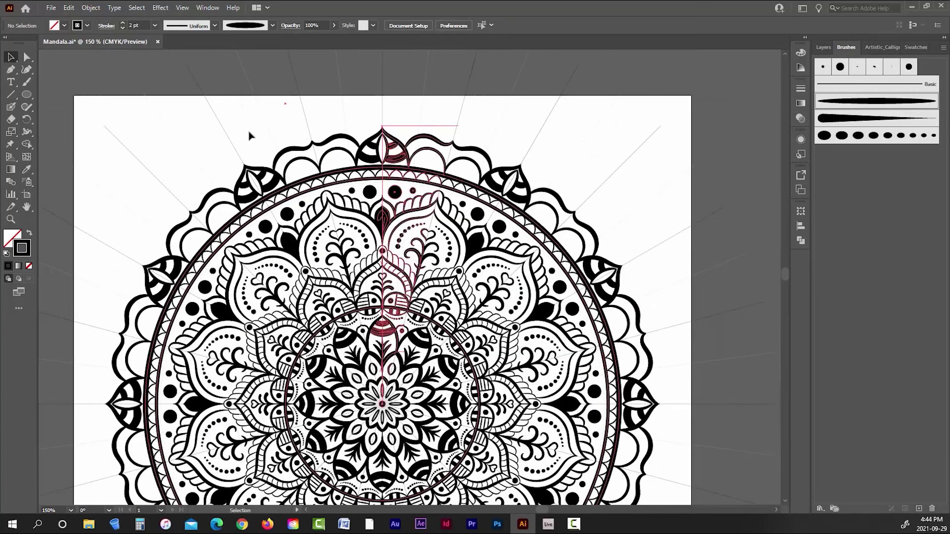
Step: Divide the band between the wavy line and the large arch with short curved lines using the 5 pt. Round brush
left_click(26, 82)
left_click(823, 66)
scroll(407, 149, "up", 3)
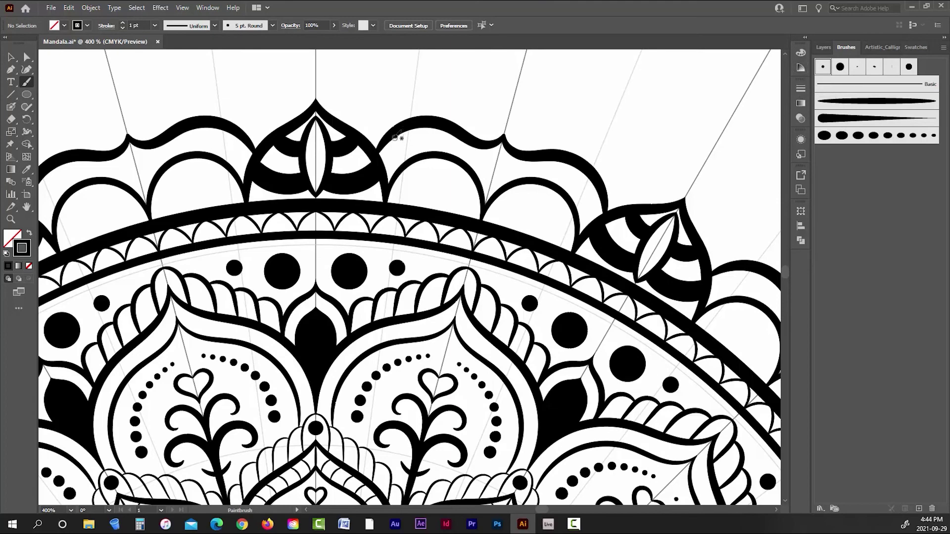
mouse_move(402, 131)
left_mouse_down()
mouse_move(409, 155)
mouse_move(430, 132)
mouse_move(475, 174)
left_mouse_up()
scroll(505, 148, "down", 4)
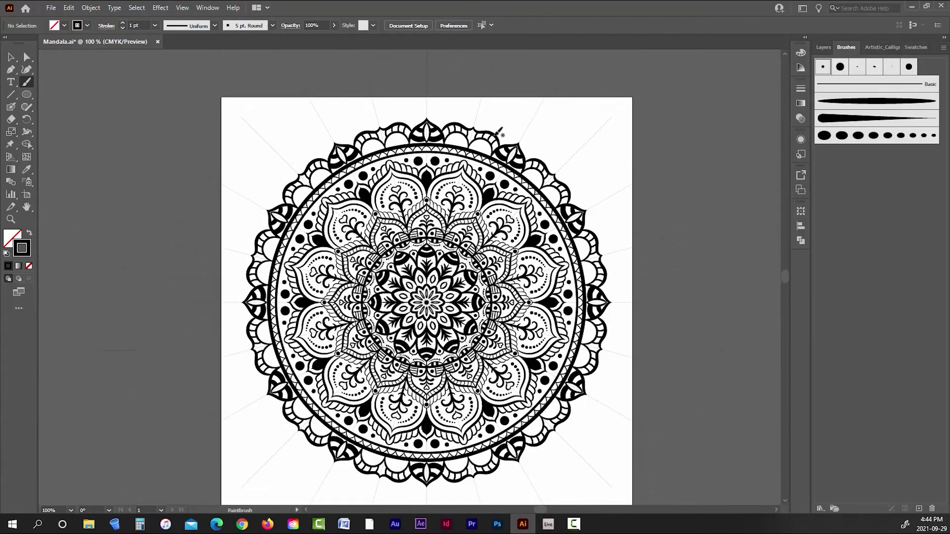
Step: Paint a spiral inside the large arch with the teardrop-shaped brush, its thin tail ending near the circular border
scroll(498, 133, "up", 2)
left_click(856, 119)
scroll(513, 184, "up", 3)
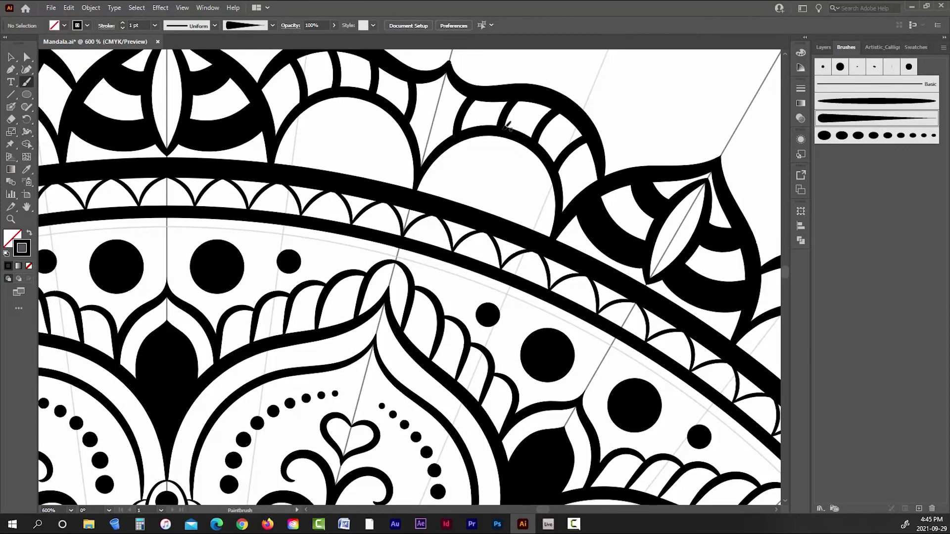
left_click_drag(381, 183, 382, 183)
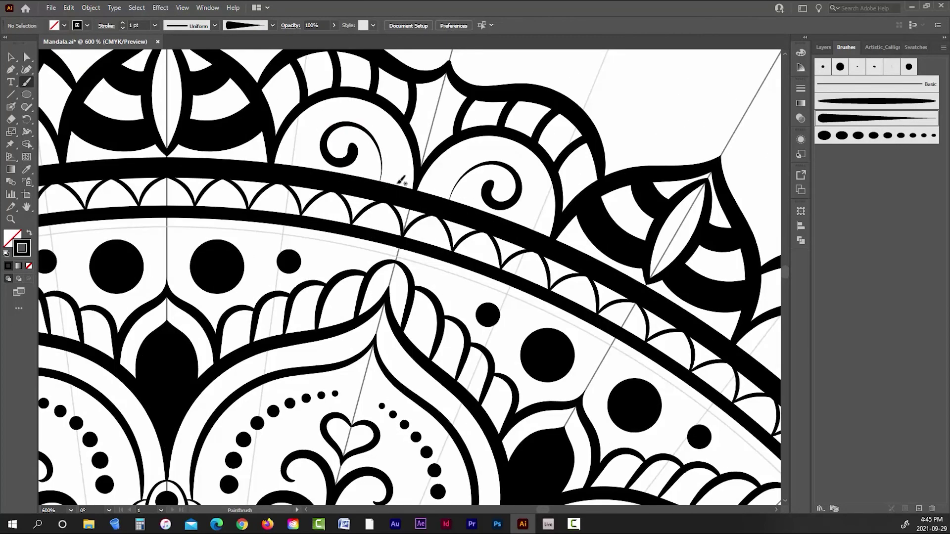
scroll(441, 169, "down", 3)
scroll(427, 167, "up", 3)
Step: Try the double-tapered brush with a 2 pt stroke weight on the spiral
left_click(11, 58)
left_click_drag(370, 132, 364, 125)
left_click(271, 25)
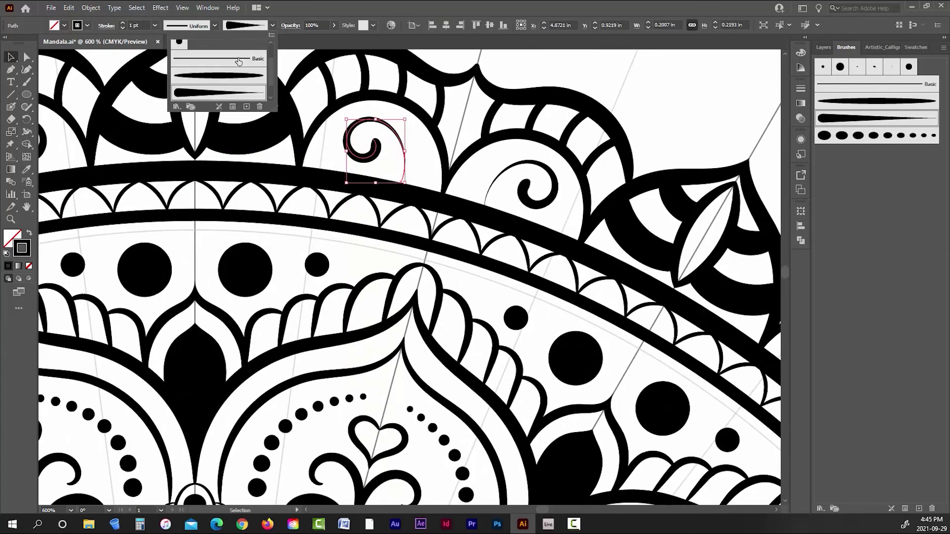
left_click(238, 61)
left_click(240, 75)
left_click(122, 23)
left_click(122, 22)
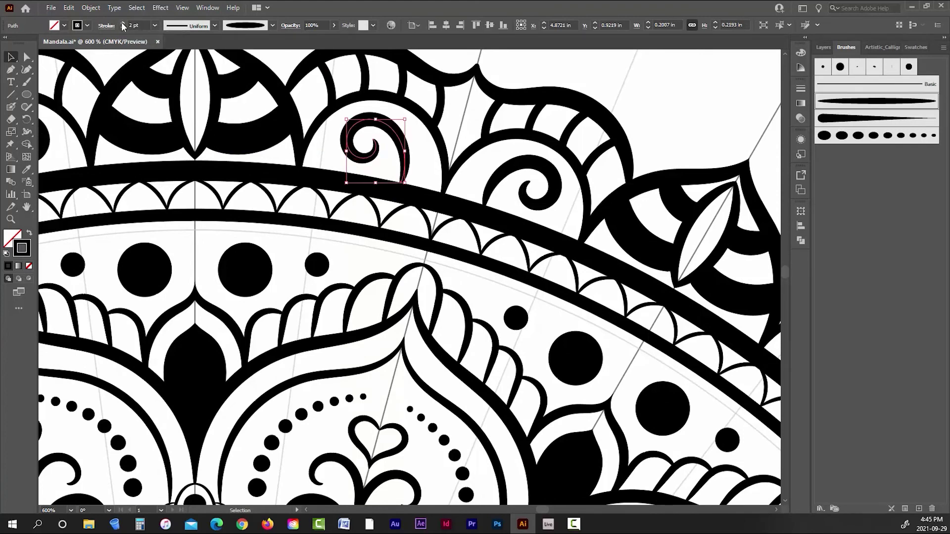
Step: Apply the teardrop-shaped brush to the spiral again and set its stroke weight to 1.4 pt
left_click(273, 25)
left_click(218, 93)
left_click_drag(132, 26, 118, 27)
type("1.4")
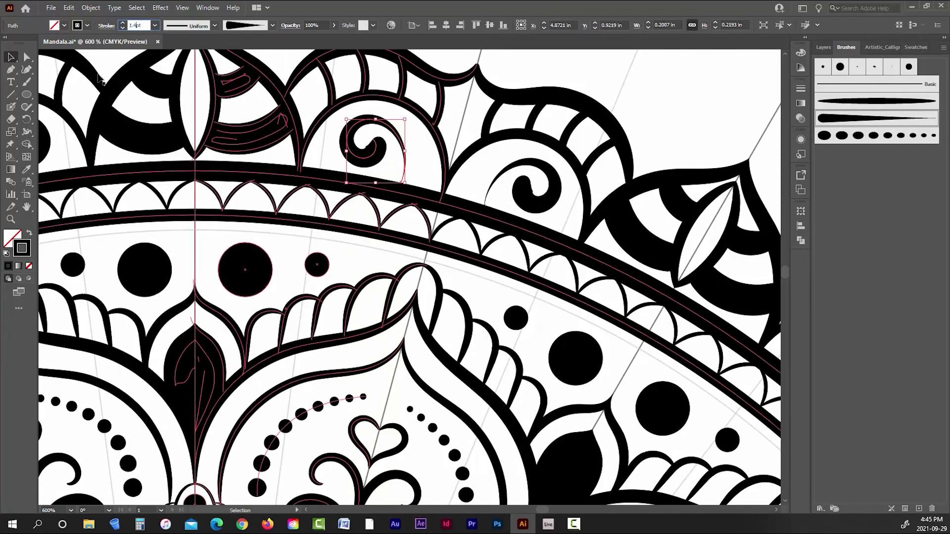
key("Return")
mouse_move(389, 123)
left_mouse_down()
mouse_move(395, 131)
mouse_move(348, 120)
left_mouse_up()
left_click(498, 121)
key("ctrl+1")
scroll(407, 141, "up", 6)
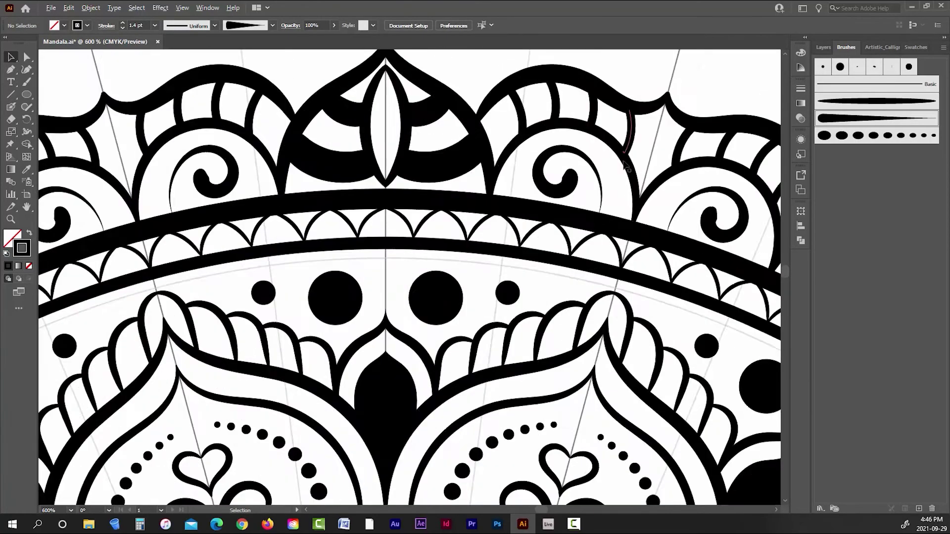
Step: Reduce the spiral's stroke weight to 1 pt
left_click(586, 159)
left_click(123, 27)
left_click(232, 122)
scroll(341, 94, "down", 6)
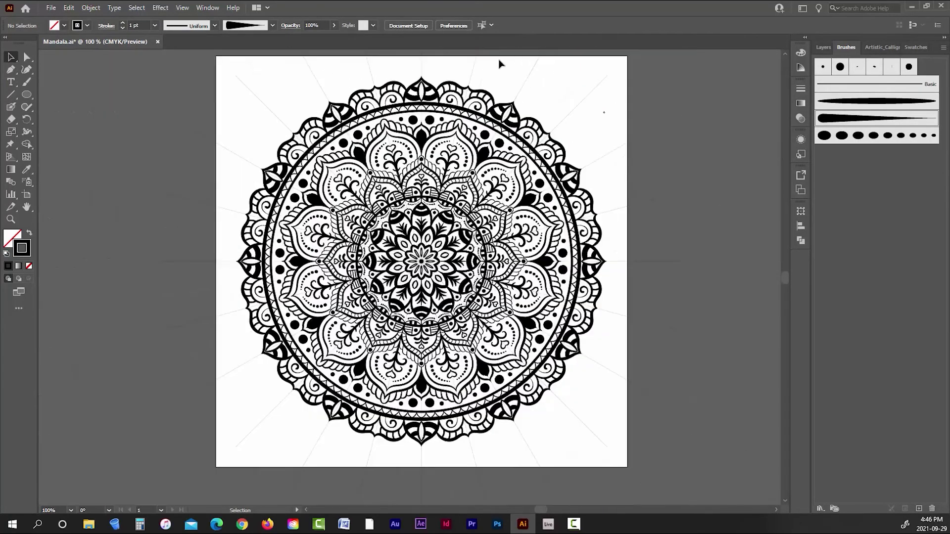
Step: Remove the wavy line and its short cross lines above the large arch, keeping the arch and spiral
scroll(466, 105, "up", 6)
key("ctrl+minus")
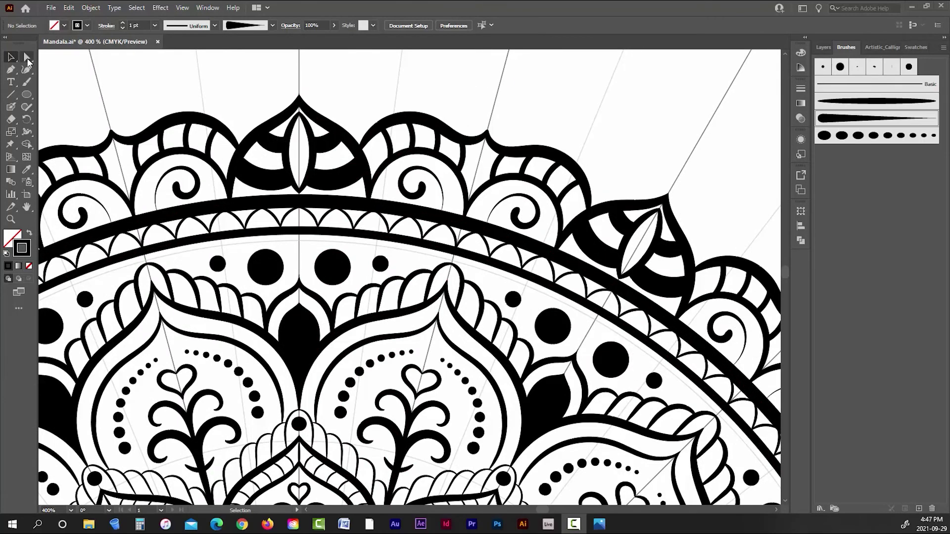
key("ctrl+z")
key("ctrl+z")
key("ctrl+z")
key("ctrl+z")
key("ctrl+z")
Step: Paint a rounded outer line with the tapered brush from the pointed petal's side over the arch, down to the guide line
key("b")
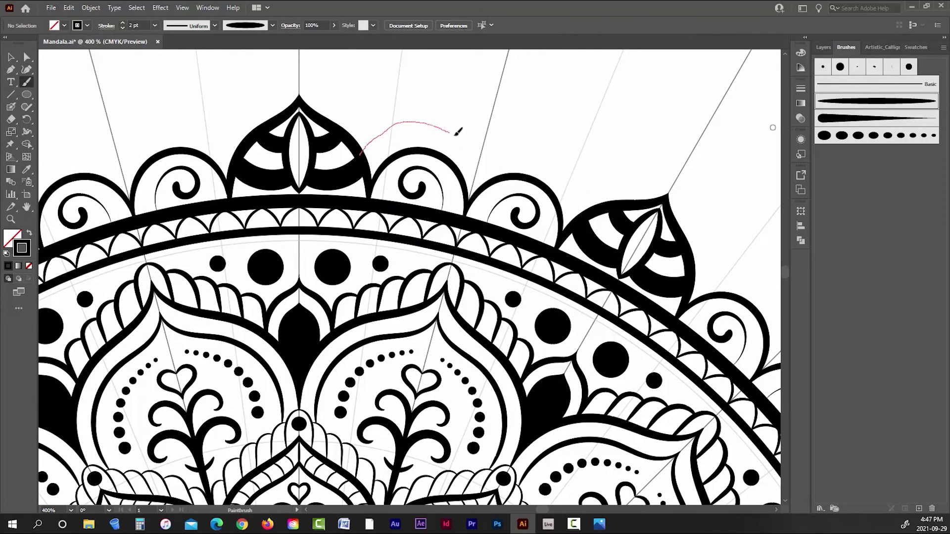
left_click_drag(458, 132, 479, 160)
key("ctrl+z")
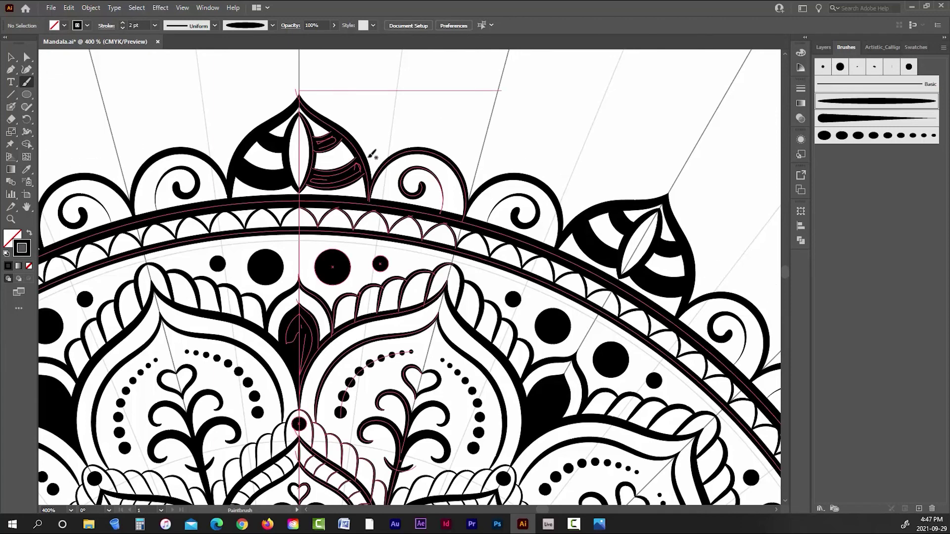
left_click_drag(406, 127, 479, 160)
key("v")
scroll(426, 122, "down", 4)
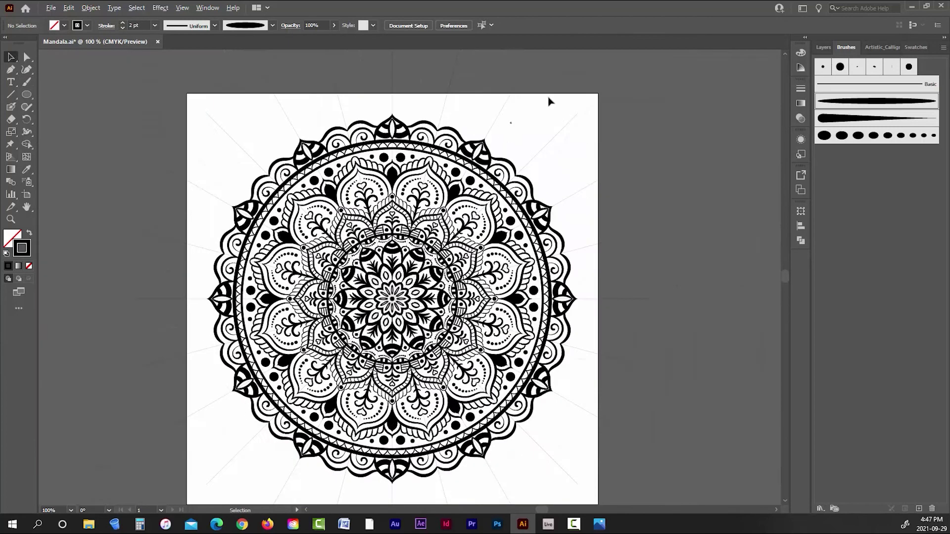
Step: Paint short curved lines between the new rounded outer line and the arch with the 5 pt. Round brush
scroll(434, 118, "up", 5)
left_click(27, 82)
left_click(822, 67)
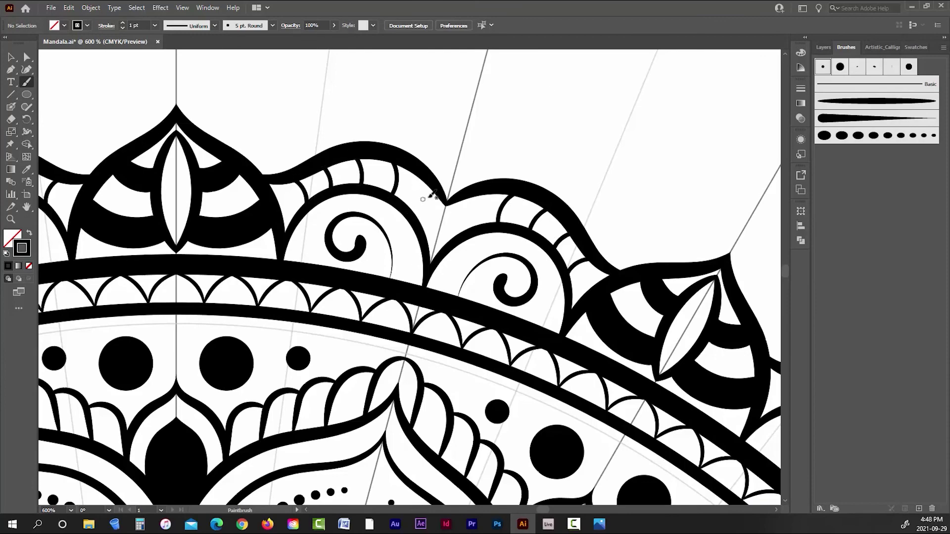
scroll(602, 152, "down", 5)
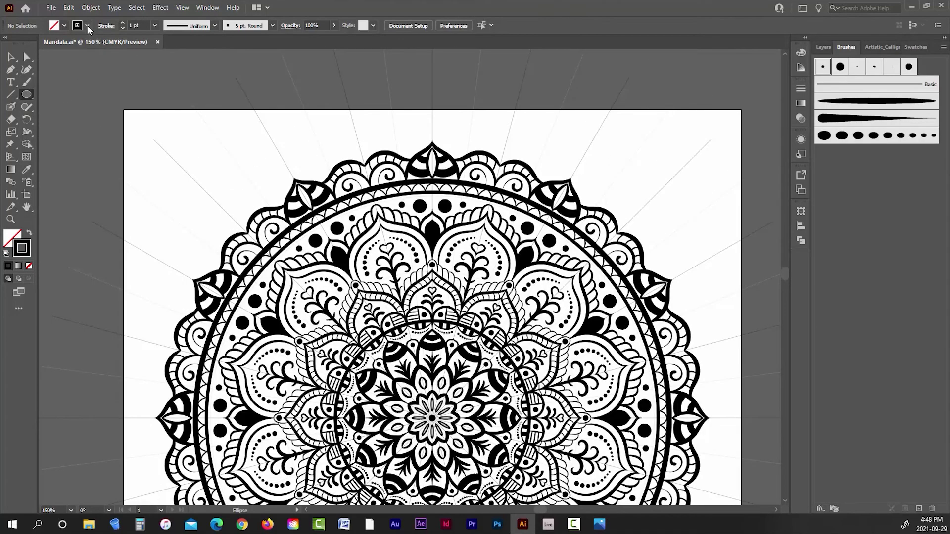
Step: Draw a circle about 0.1 in across with black fill and no stroke above the notch between the rounded outer lines
left_click(87, 26)
left_click(7, 43)
left_click(62, 25)
left_click(20, 75)
left_click(211, 50)
scroll(513, 160, "up", 4)
left_click_drag(477, 147, 492, 159)
Step: Move the black circle so it is centred on the guide line above the notch
key("v")
scroll(458, 157, "up", 4)
mouse_move(522, 119)
left_mouse_down()
mouse_move(493, 119)
mouse_move(503, 147)
left_mouse_up()
scroll(485, 116, "up", 1)
scroll(489, 167, "down", 3)
scroll(535, 144, "up", 2)
scroll(526, 142, "down", 1)
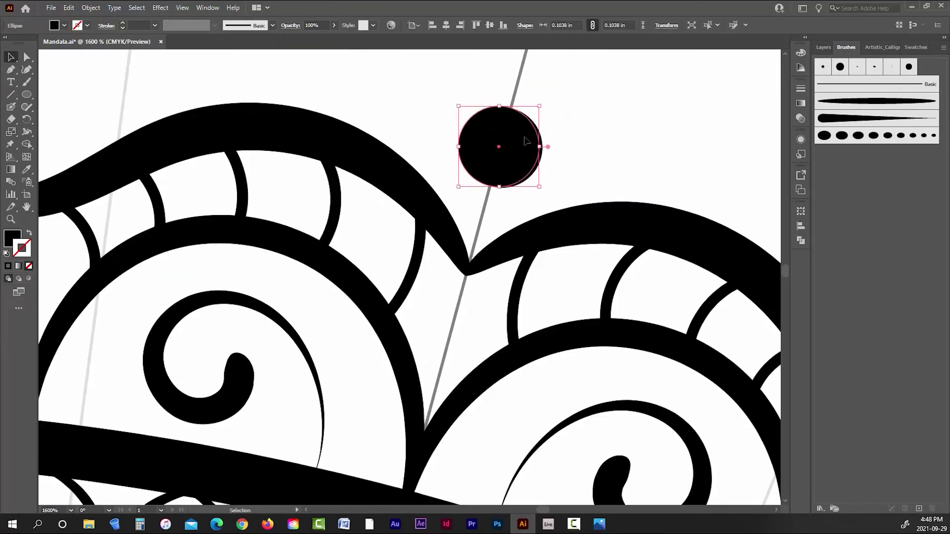
left_click(551, 141)
Step: Shift the black circle along the guide line slightly closer to the notch
scroll(548, 141, "down", 7)
scroll(518, 142, "up", 7)
mouse_move(460, 180)
left_mouse_down()
mouse_move(457, 195)
mouse_move(461, 179)
left_mouse_up()
left_click(501, 159)
left_click(451, 205)
scroll(452, 202, "up", 2)
left_click(518, 126)
scroll(513, 124, "down", 7)
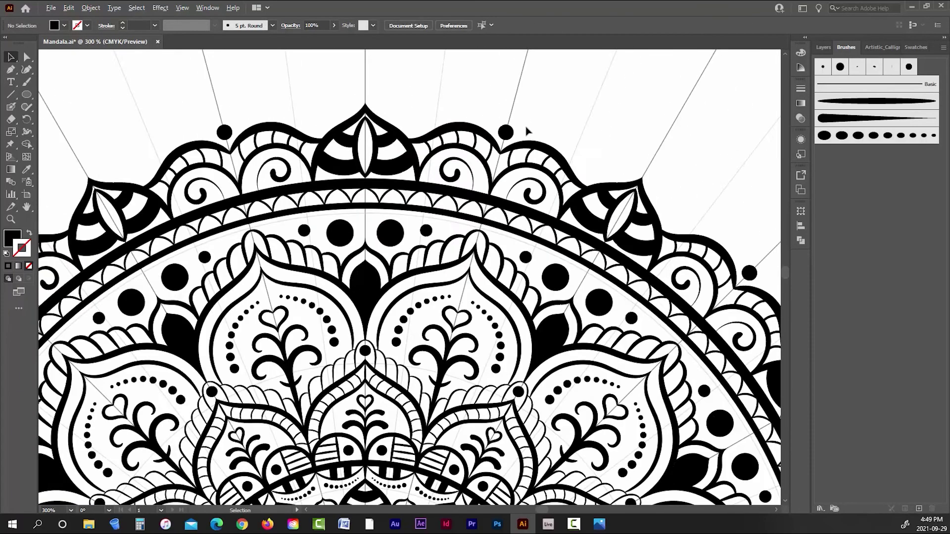
Step: Paint a dotted line along the rounded outer line, from beside the black circle towards the pointed petal, with the graduated dots brush and no fill
scroll(526, 131, "down", 1)
left_click(27, 82)
left_click(88, 25)
left_click(28, 43)
left_click(64, 25)
left_click(7, 43)
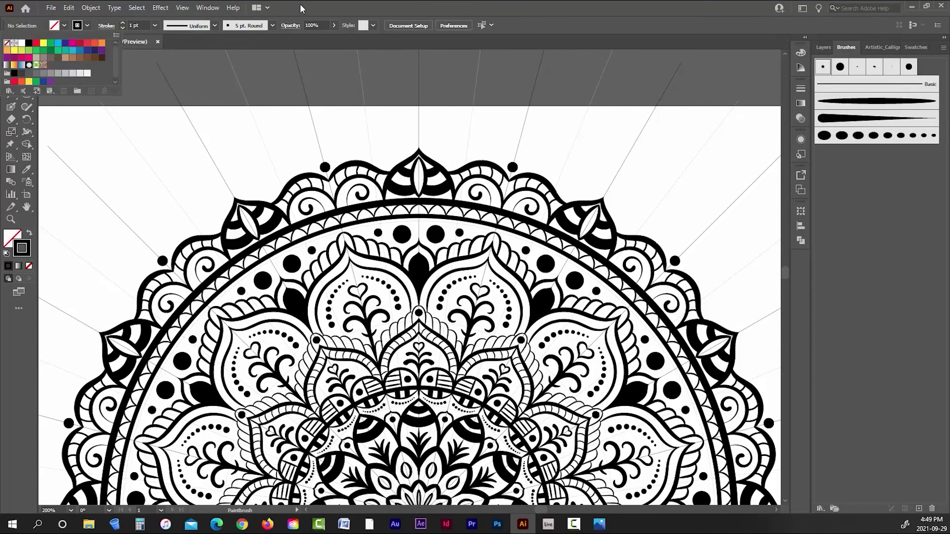
left_click(876, 136)
scroll(475, 144, "up", 3)
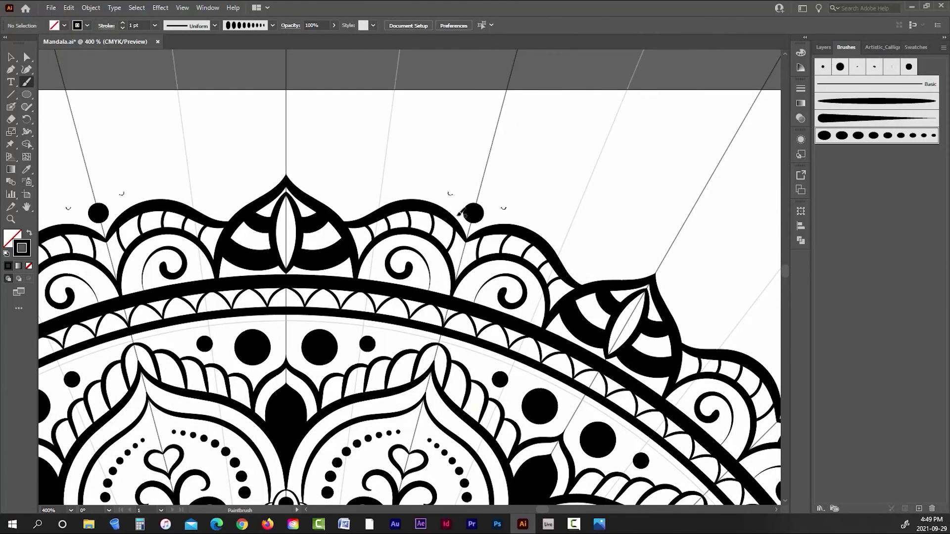
left_click_drag(423, 185, 345, 202)
key("ctrl+z")
left_click_drag(459, 199, 358, 199)
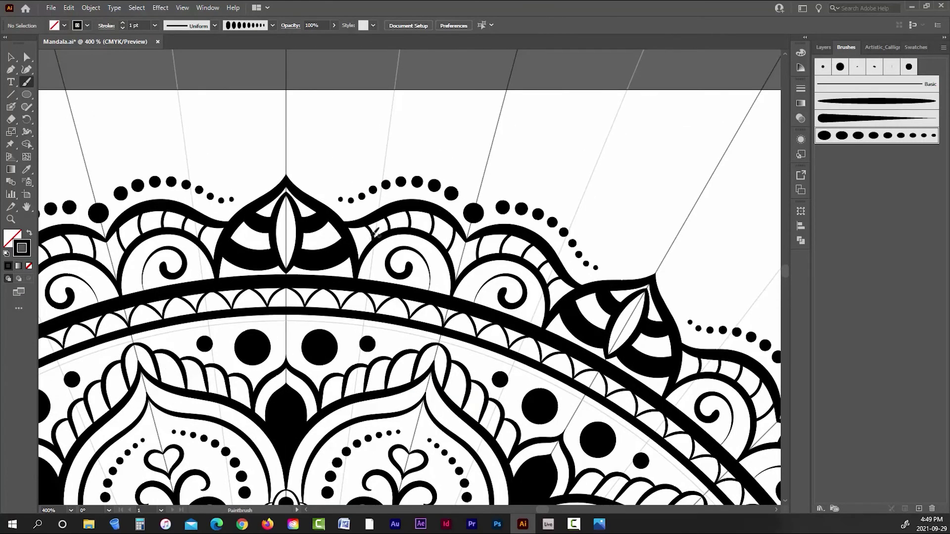
scroll(547, 144, "down", 5)
scroll(657, 248, "up", 1)
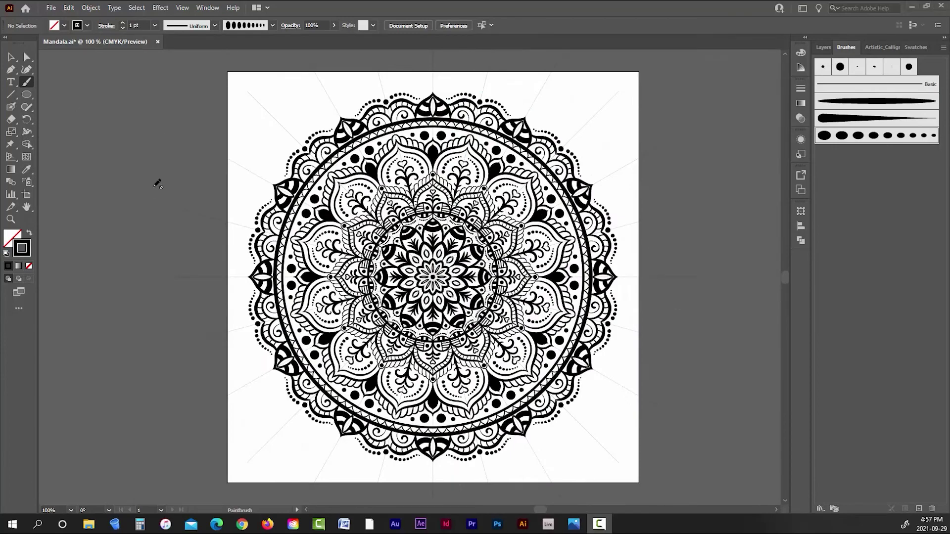
Step: Set the stroke weight of the rounded arch just outside the inner ring to 1.4 pt
left_click(11, 57)
scroll(470, 198, "up", 4)
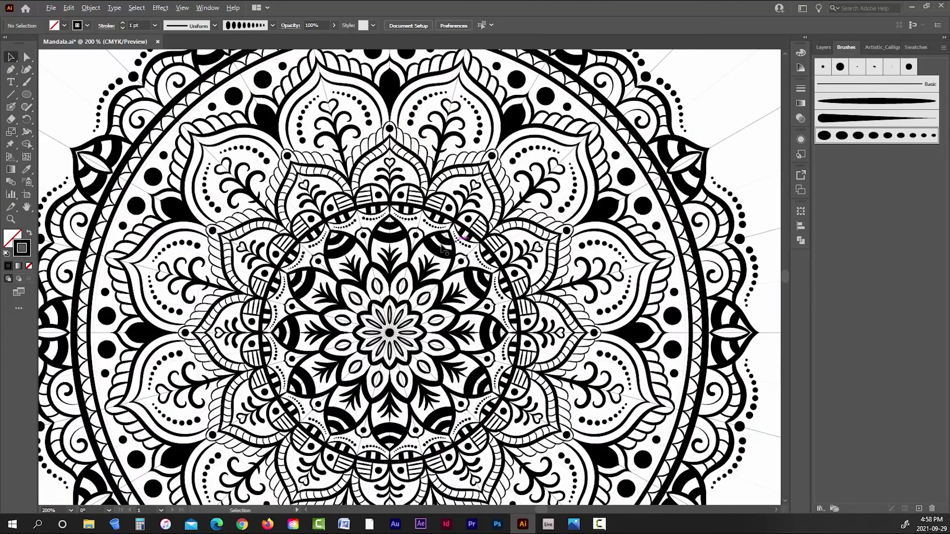
left_click(376, 125)
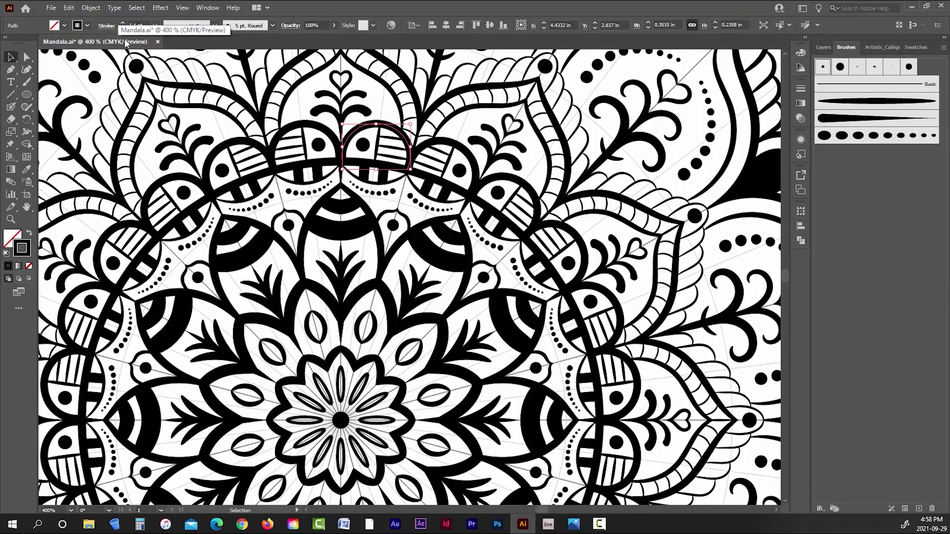
key("ctrl+1")
left_click(569, 226)
scroll(321, 154, "up", 4, "alt")
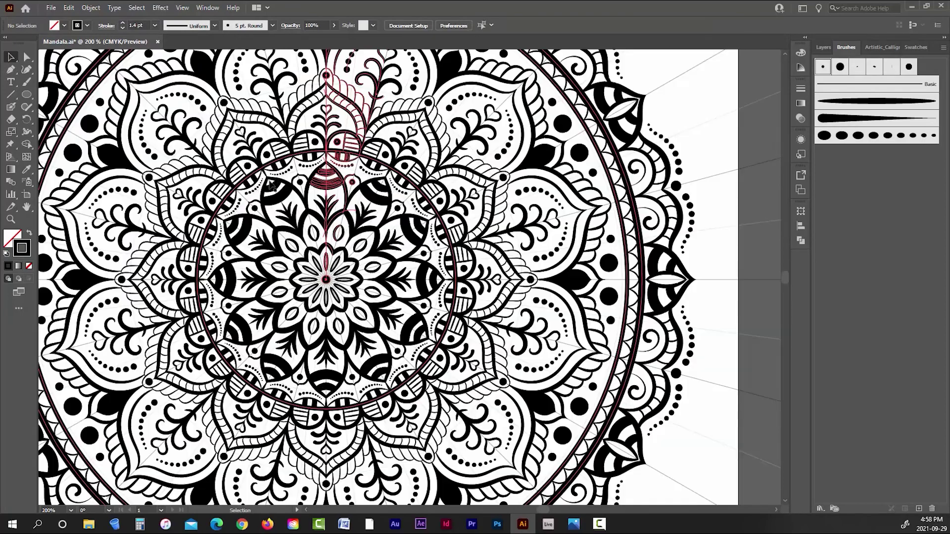
Step: Set the stroke weight of the outer outline of the small pointed petal to 1.4 pt
left_click(373, 139)
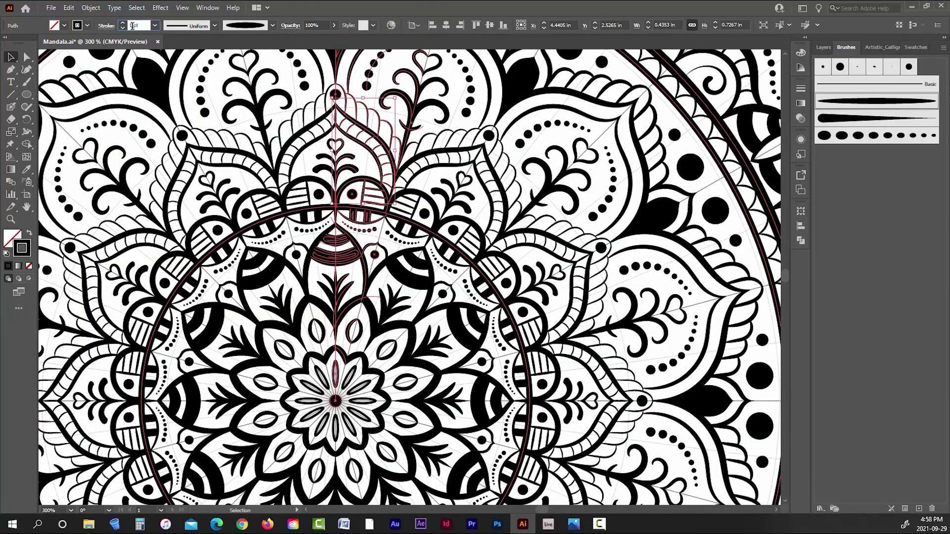
left_click(125, 74)
key("ctrl+1")
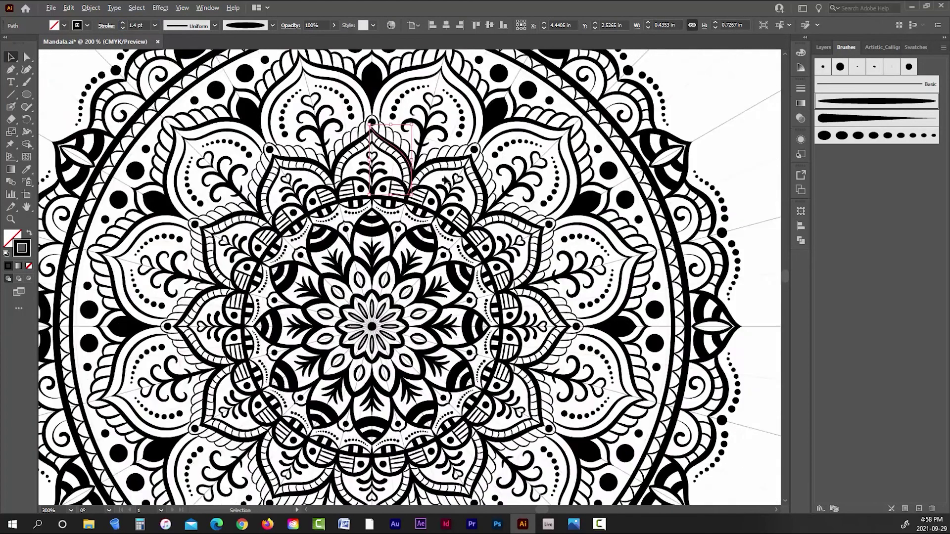
Step: Set the stroke weight of the outer outline of the large heart-sprig petal to 1.4 pt
scroll(461, 148, "up", 5, "alt")
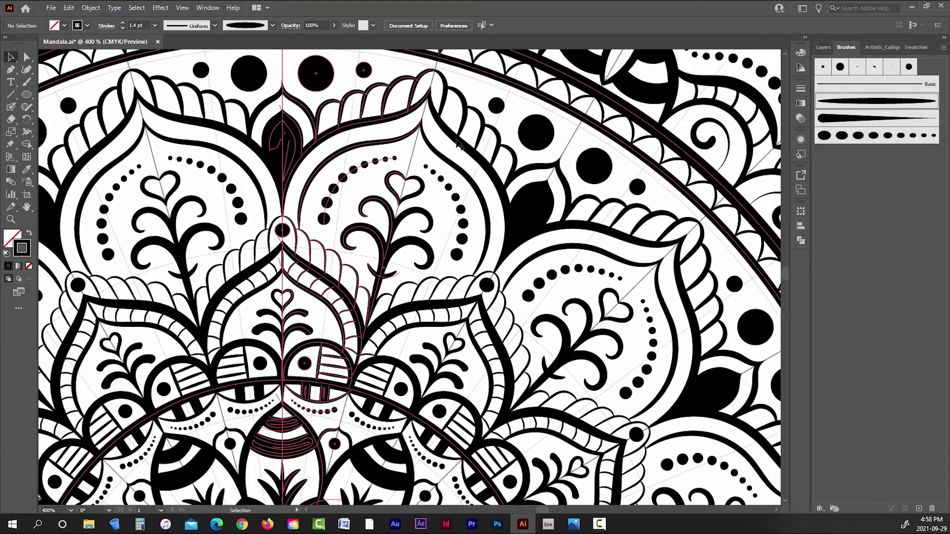
left_click(391, 120)
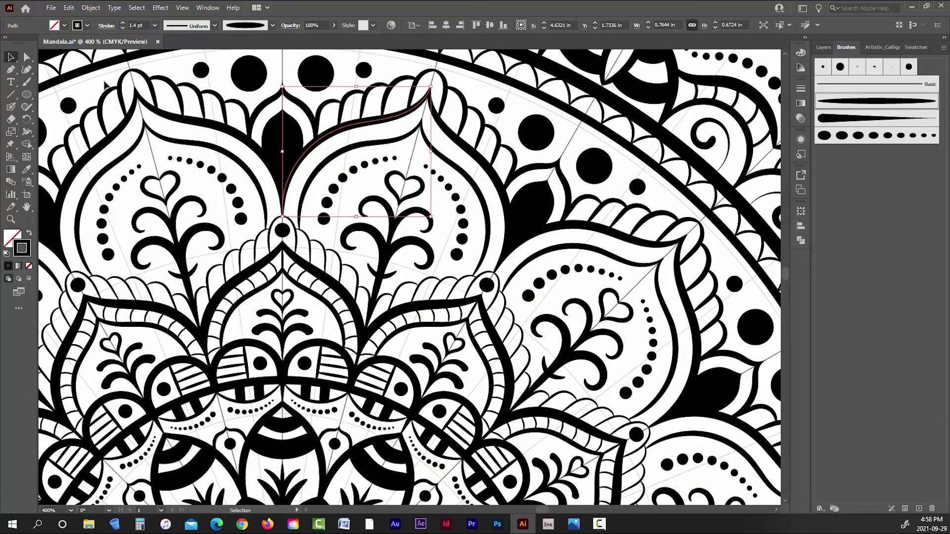
key("ctrl+1")
left_click(679, 199)
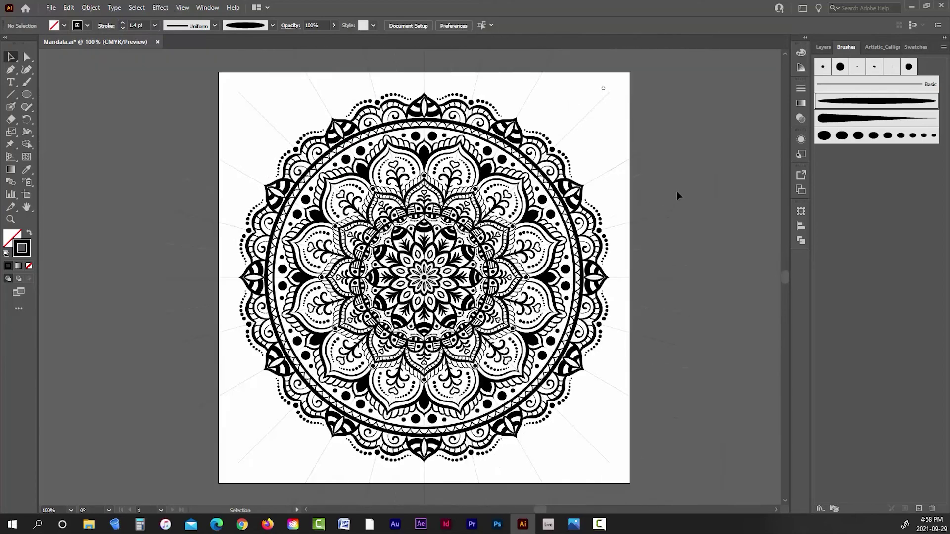
Step: Enlarge the big black circle above the large petals to about 0.21 in, and shift it and its neighbouring small dot away from the centre line
scroll(451, 163, "up", 1, "alt")
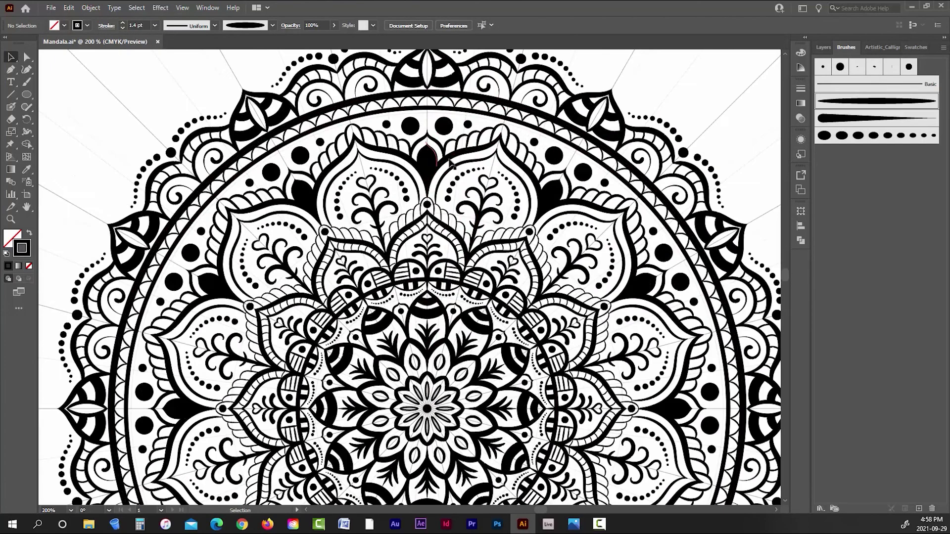
scroll(456, 166, "up", 4, "alt")
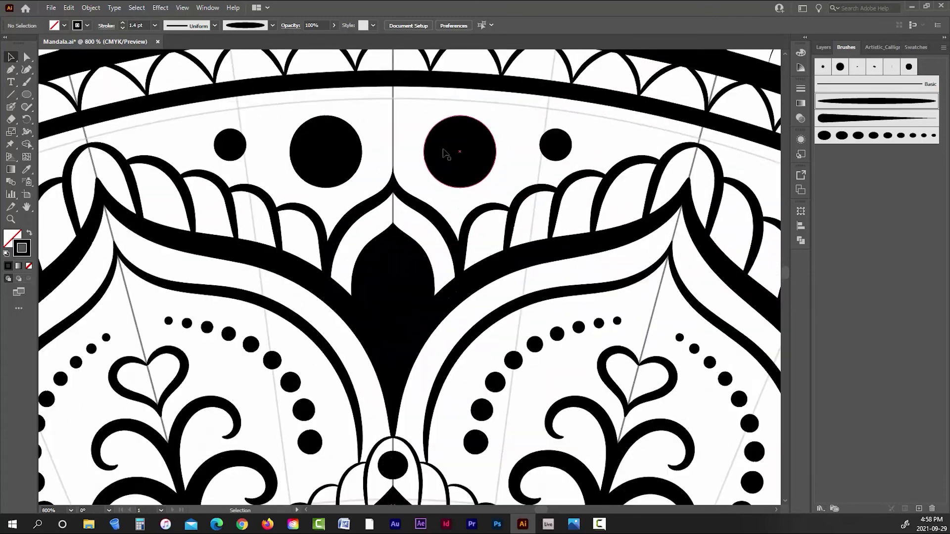
left_click(445, 153)
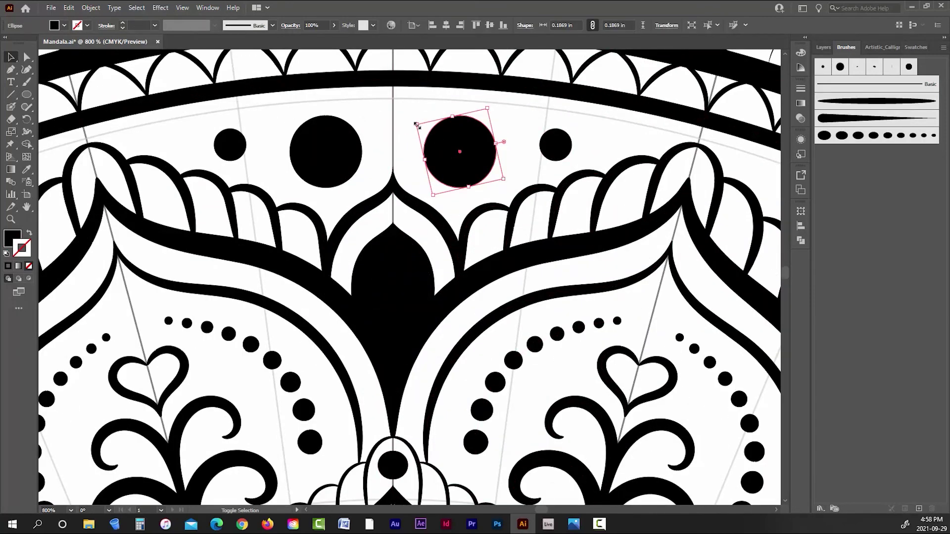
left_click_drag(416, 125, 406, 117)
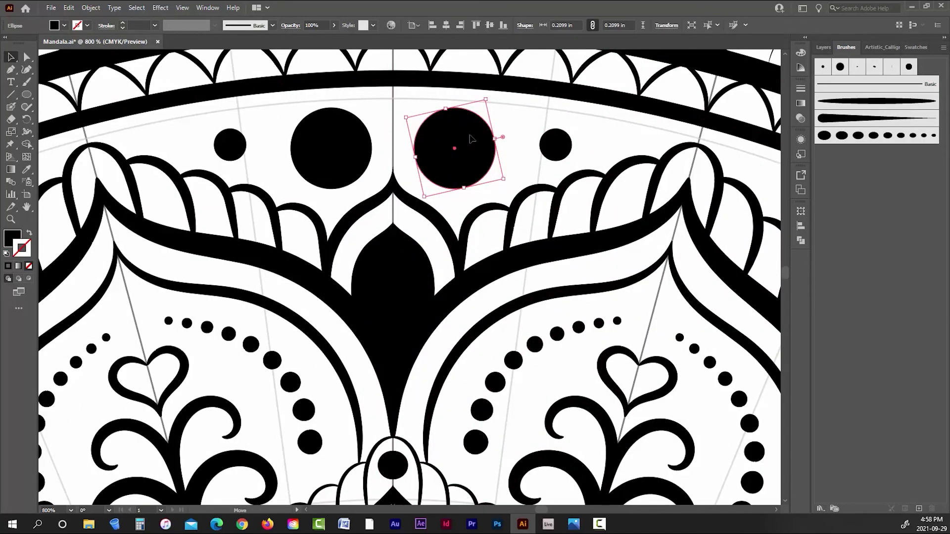
key("Right")
left_click_drag(555, 147, 577, 139)
left_click(589, 144)
scroll(525, 110, "down", 6)
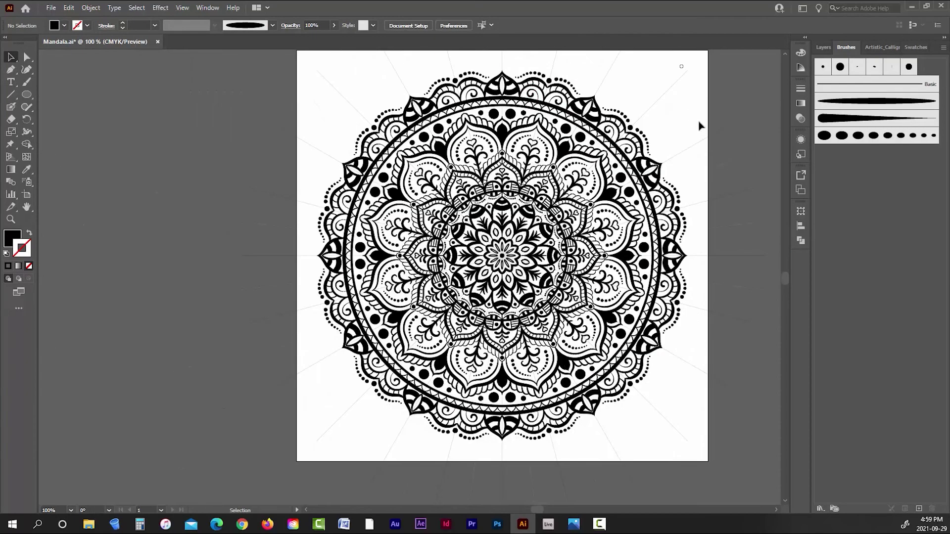
Step: Set the stroke weight of the spiral inside the outer arch to 1.4 pt
scroll(696, 124, "down", 1)
scroll(670, 136, "up", 1)
scroll(664, 127, "up", 2)
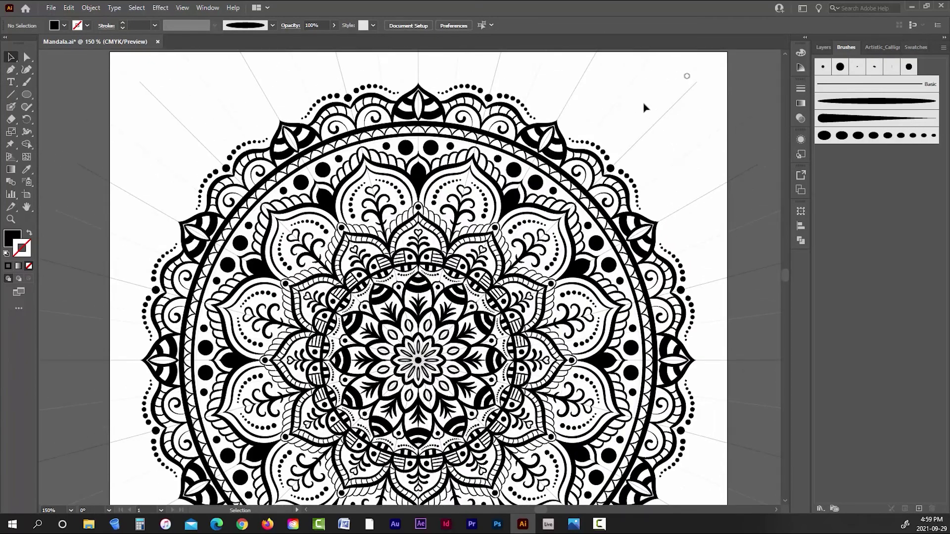
scroll(484, 106, "up", 3)
left_click(441, 115)
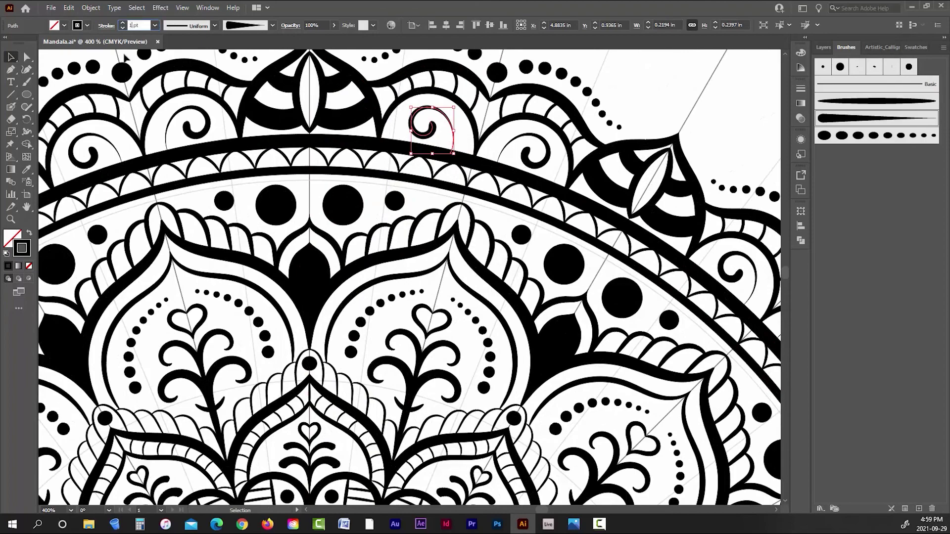
left_click(640, 80)
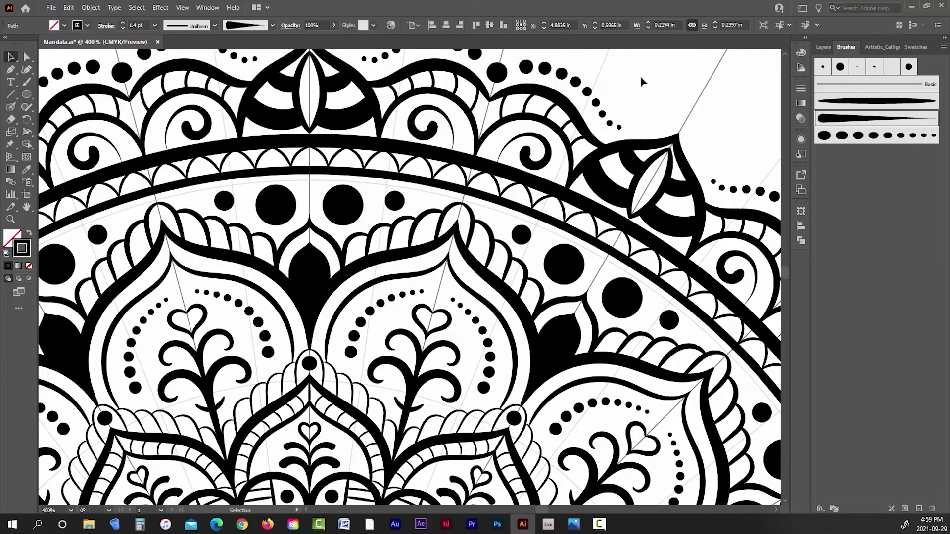
Step: Paint the scallop beside the small pointed petal's tip loop solid black with the 5 pt. Round brush
scroll(619, 81, "down", 3)
scroll(709, 192, "down", 1)
left_click_drag(777, 254, 697, 245)
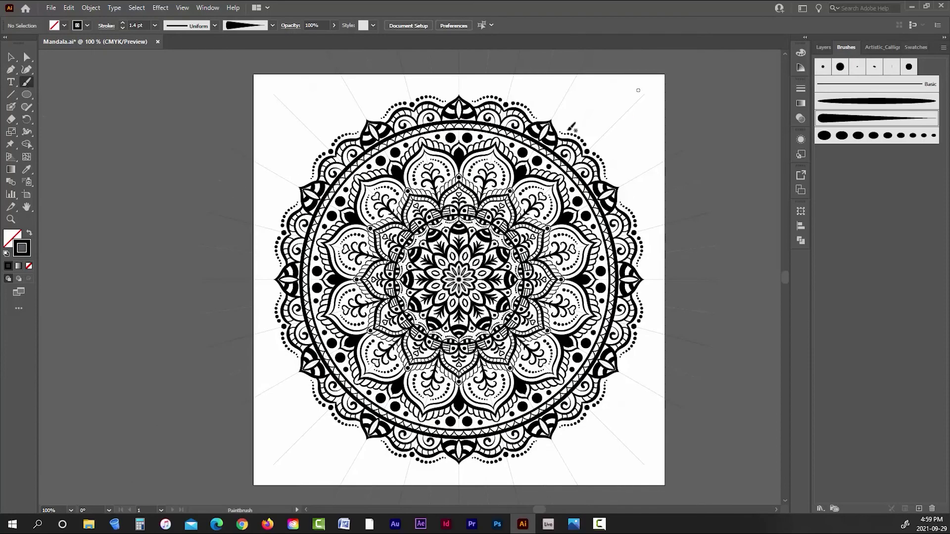
left_click(824, 67)
scroll(464, 181, "up", 5)
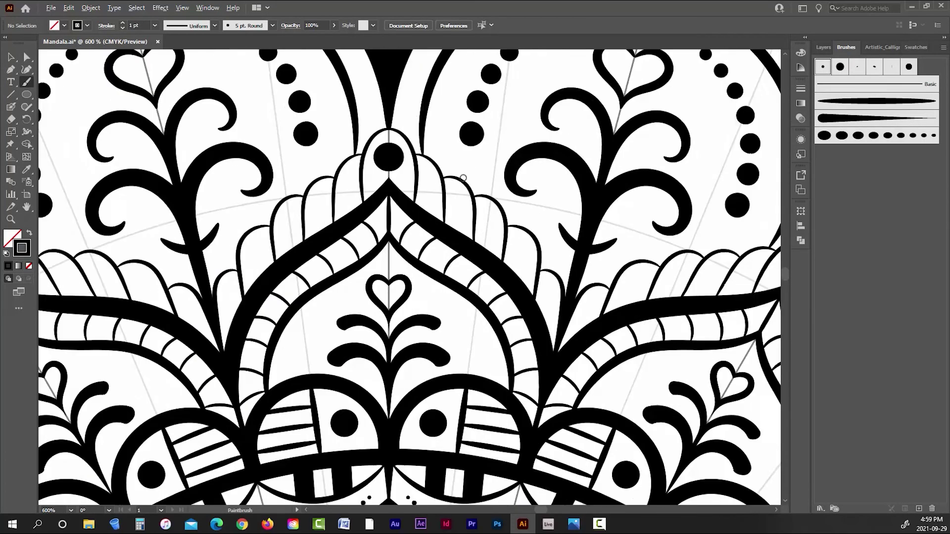
scroll(463, 178, "up", 3)
mouse_move(371, 227)
left_mouse_down()
mouse_move(369, 141)
mouse_move(415, 258)
mouse_move(386, 194)
mouse_move(401, 218)
left_mouse_up()
key("ctrl+z")
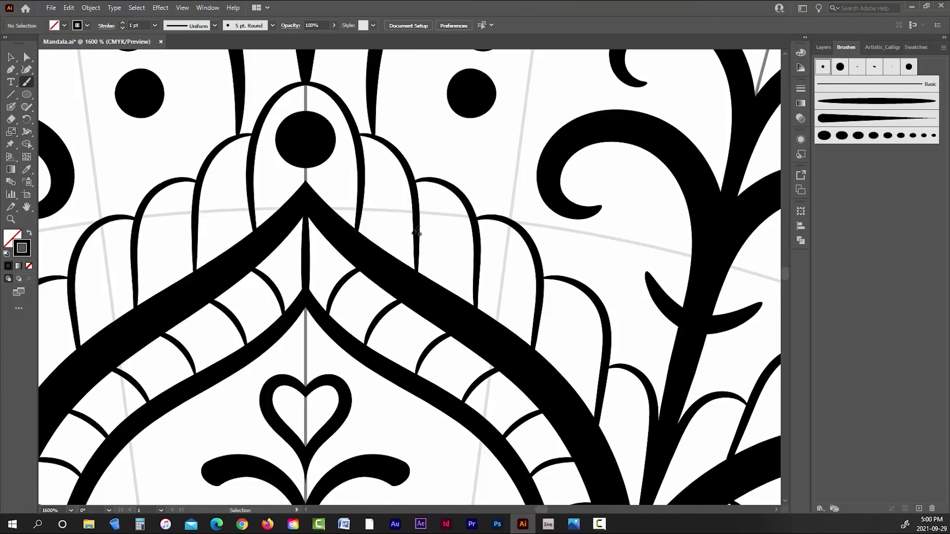
mouse_move(370, 139)
left_mouse_down()
mouse_move(401, 161)
mouse_move(415, 263)
mouse_move(376, 219)
left_mouse_up()
mouse_move(397, 173)
left_mouse_down()
mouse_move(386, 210)
mouse_move(409, 270)
left_mouse_up()
Step: Paint the third scallop from the small petal's tip loop solid black, leaving the second one white
left_click_drag(487, 227, 534, 256)
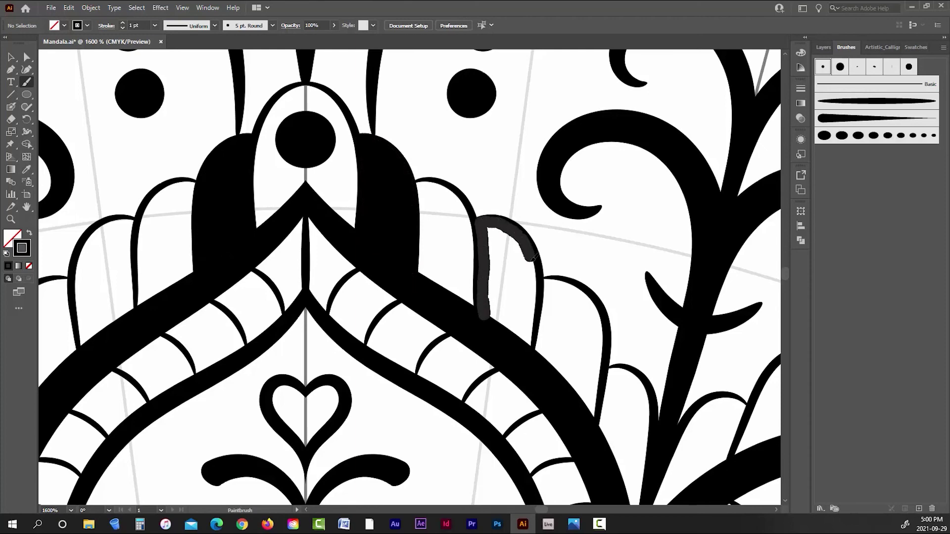
mouse_move(523, 329)
left_mouse_down()
mouse_move(494, 313)
mouse_move(492, 226)
mouse_move(501, 302)
mouse_move(500, 233)
left_mouse_up()
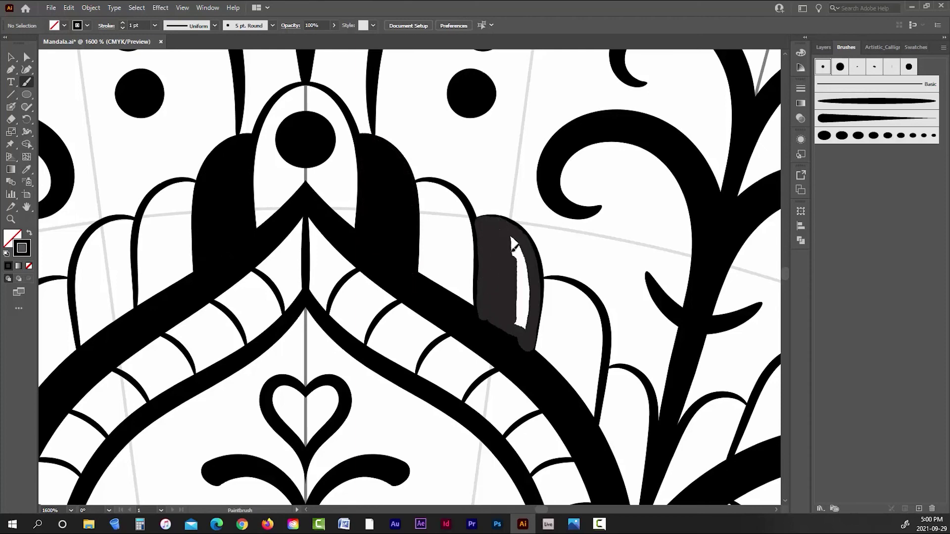
mouse_move(519, 306)
left_mouse_down()
mouse_move(489, 270)
mouse_move(485, 298)
mouse_move(557, 302)
mouse_move(561, 268)
mouse_move(582, 267)
mouse_move(600, 333)
mouse_move(578, 374)
left_mouse_up()
Step: Paint the last scallop at the base of the small pointed petal solid black
scroll(544, 327, "down", 5)
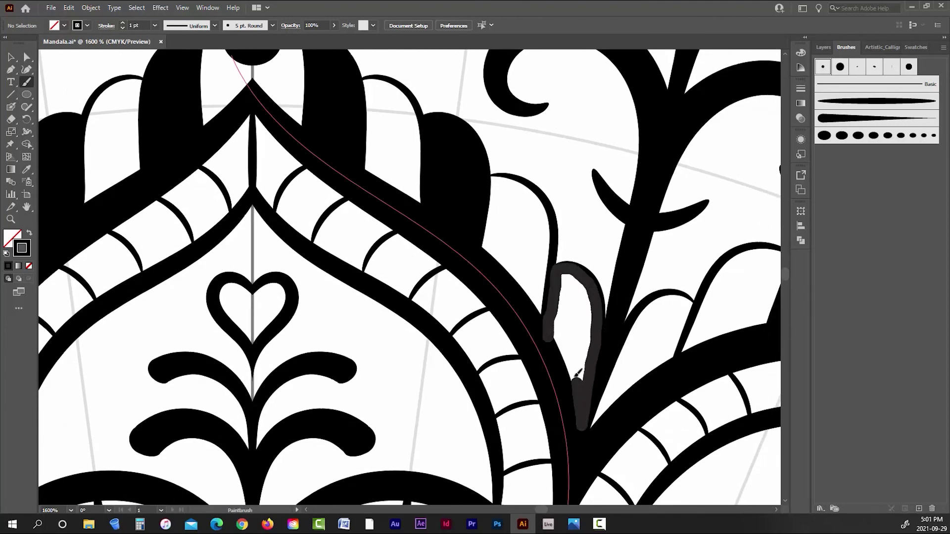
left_click_drag(570, 303, 570, 329)
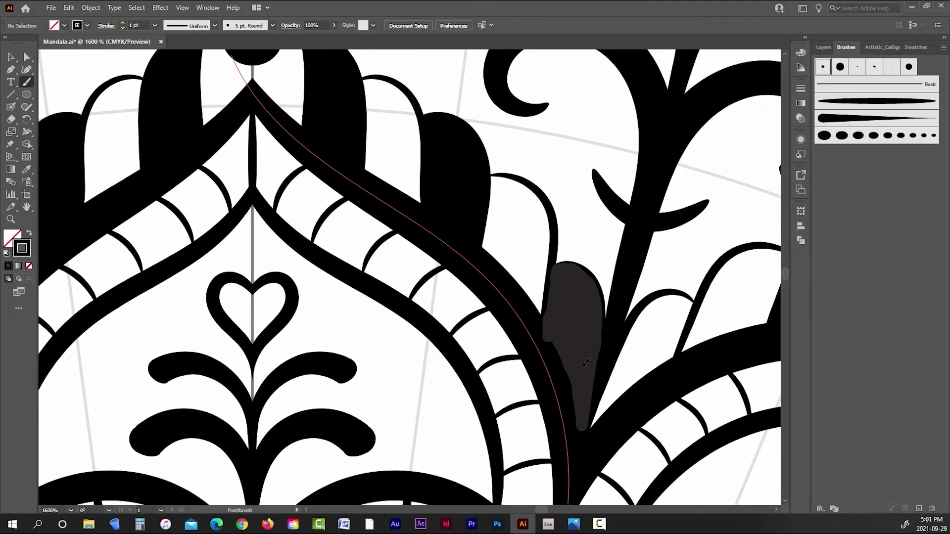
left_click_drag(586, 363, 585, 364)
left_click_drag(581, 287, 573, 274)
Step: Delete the dotted line above the rounded outer border
scroll(565, 272, "down", 8)
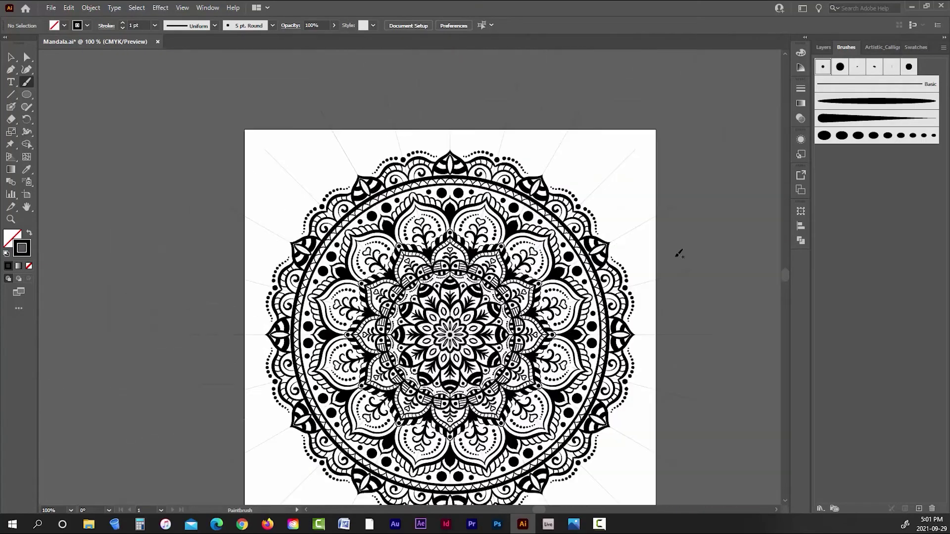
scroll(679, 252, "down", 1)
scroll(679, 253, "up", 1)
scroll(688, 257, "up", 1)
left_click(11, 57)
scroll(402, 100, "up", 4)
left_click(403, 142)
key("Delete")
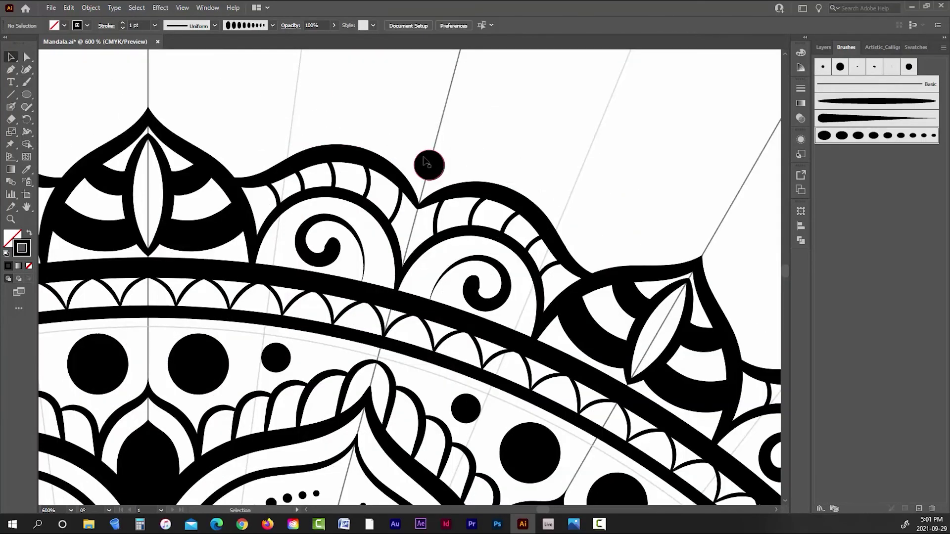
Step: Enlarge the black circle above the notch between the rounded outer lines
left_click(430, 160)
left_click_drag(451, 141, 455, 138)
scroll(435, 147, "up", 3)
left_click(532, 124)
scroll(541, 117, "down", 7)
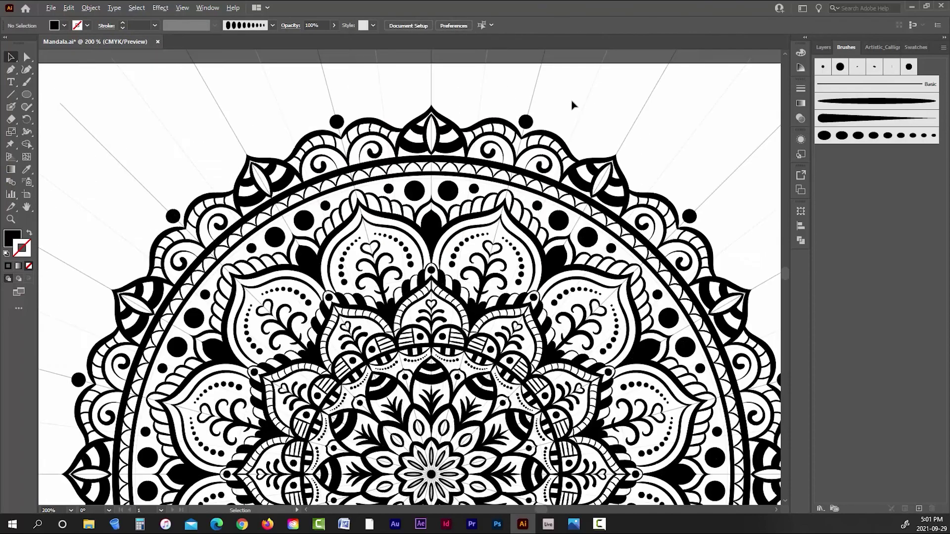
Step: Paint a new dotted line above the rounded outer border, from the enlarged circle towards the pointed petal, with the graduated dots brush and no fill
scroll(573, 102, "up", 4)
key("b")
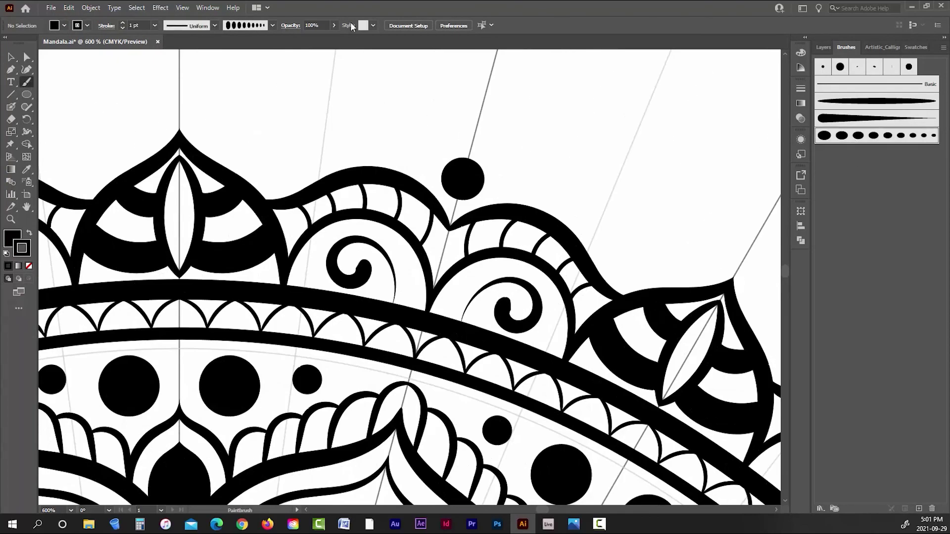
left_click_drag(419, 150, 285, 157)
scroll(512, 156, "down", 5)
scroll(651, 169, "down", 1)
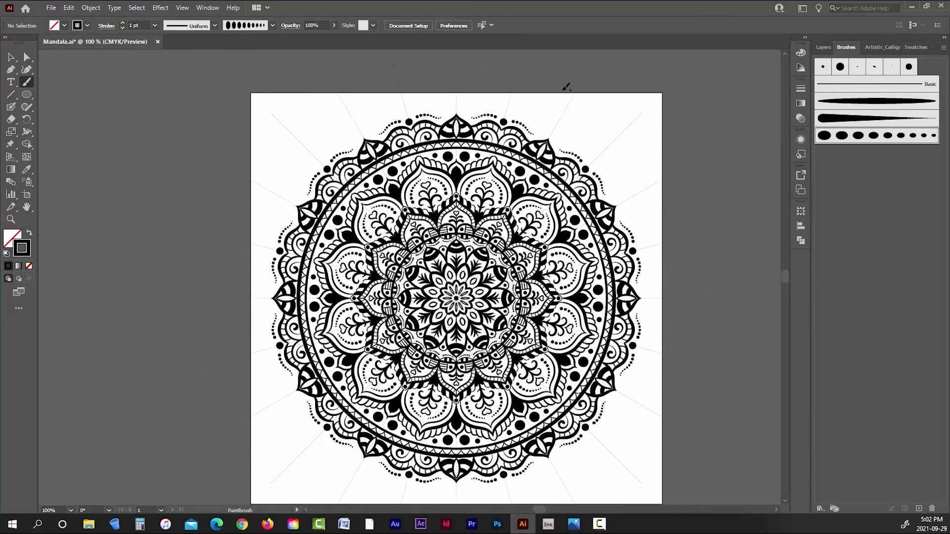
scroll(572, 121, "down", 1)
Step: Hide the Guides layer so that only the Line Art layer shows
scroll(670, 148, "up", 1, "alt")
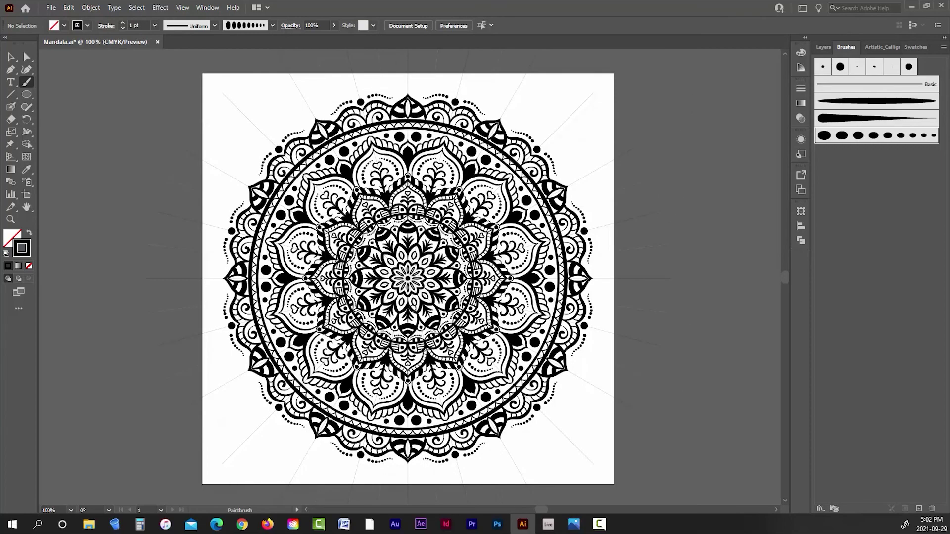
scroll(406, 316, "up", 2, "alt")
scroll(458, 308, "down", 2, "alt")
left_click(823, 47)
left_click(844, 63)
left_click(820, 75)
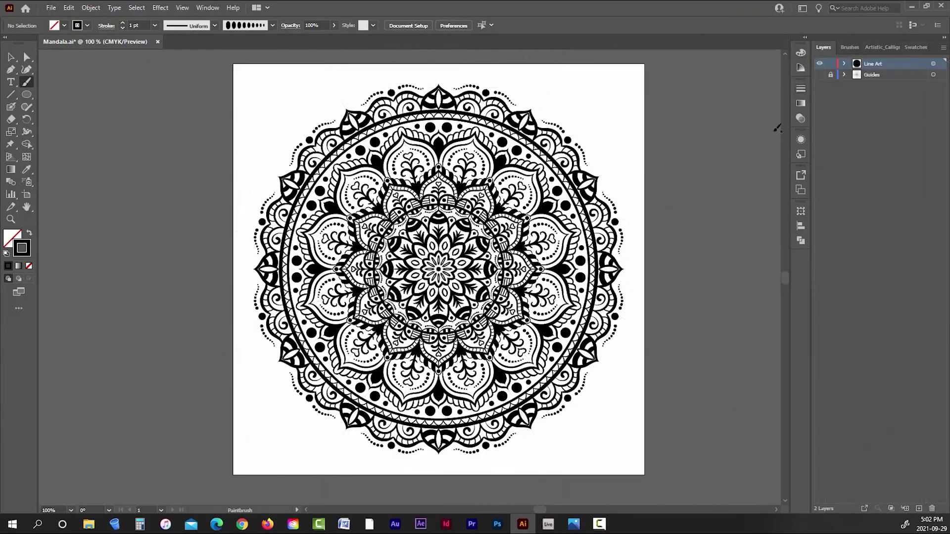
scroll(439, 261, "up", 6, "alt")
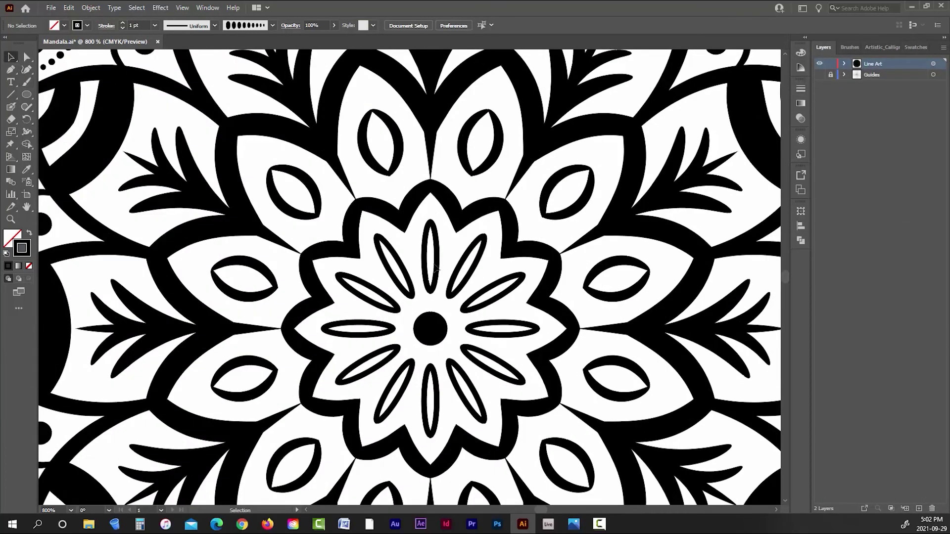
Step: Replace the narrow oval petals around the central black circle with petals drawn in the tapered oval brush at 1.4 pt
left_click(438, 261)
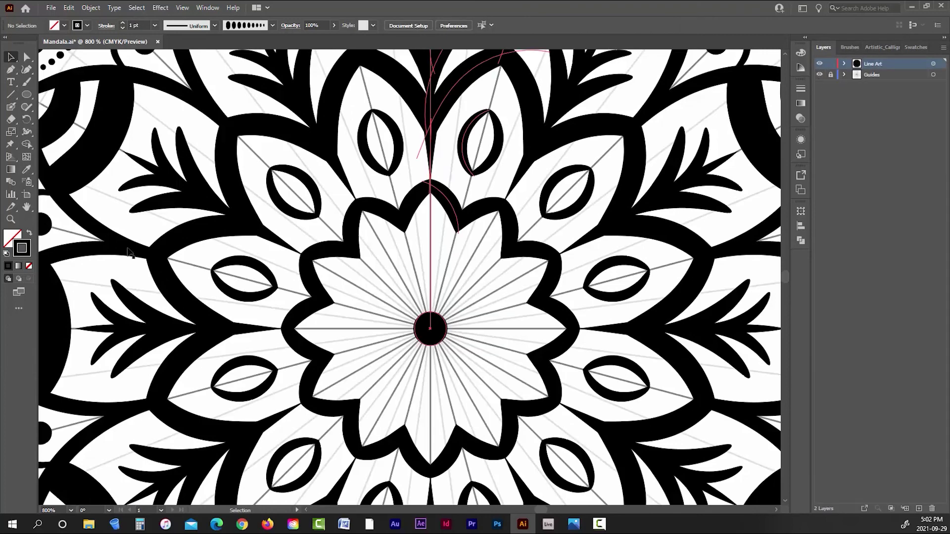
left_click(866, 101)
scroll(489, 269, "up", 1, "alt")
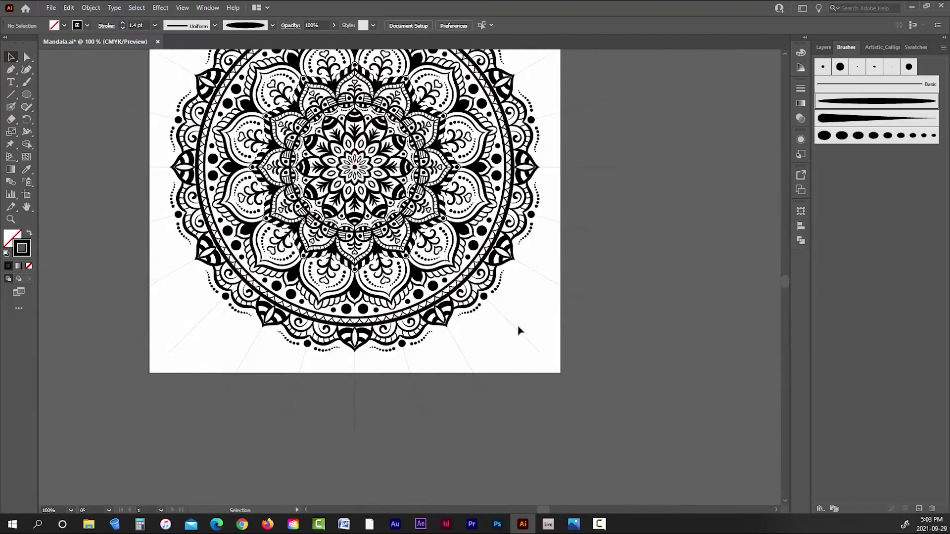
Step: Hide the Guides layer again, leaving only the Line Art layer on the artboard
scroll(518, 330, "up", 4)
left_click(182, 7)
left_click(228, 153)
left_click(822, 47)
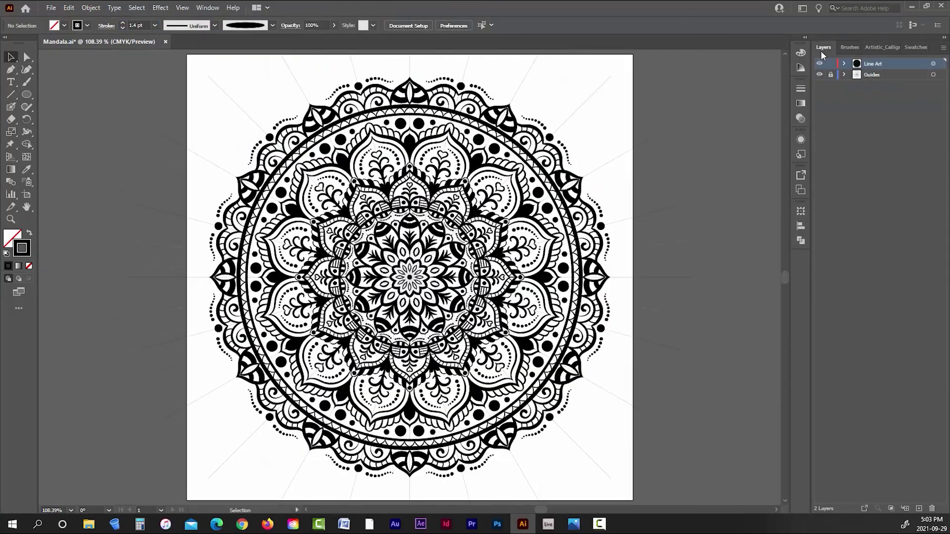
left_click(819, 75)
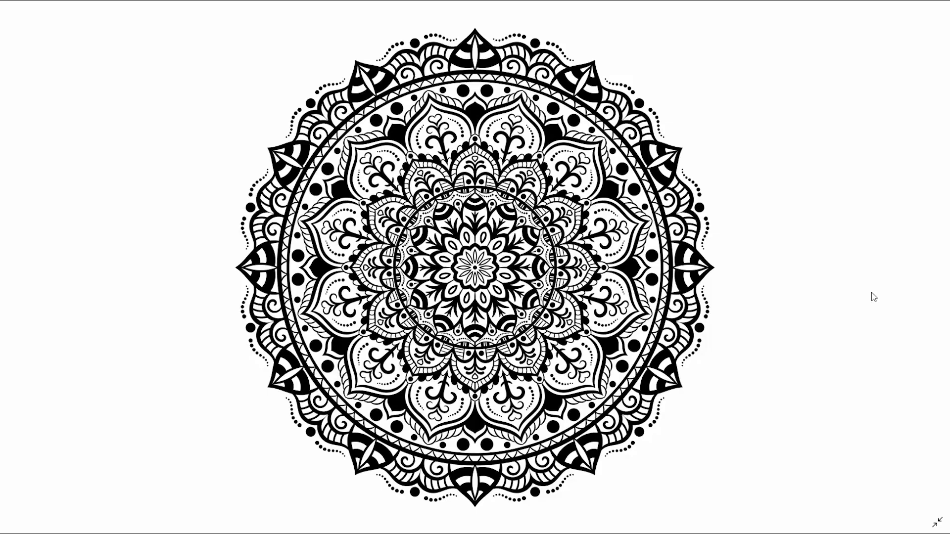
Step: Examine the mandala up close from its upper half down to its lower dotted border, and return to the whole design
scroll(872, 293, "up", 4)
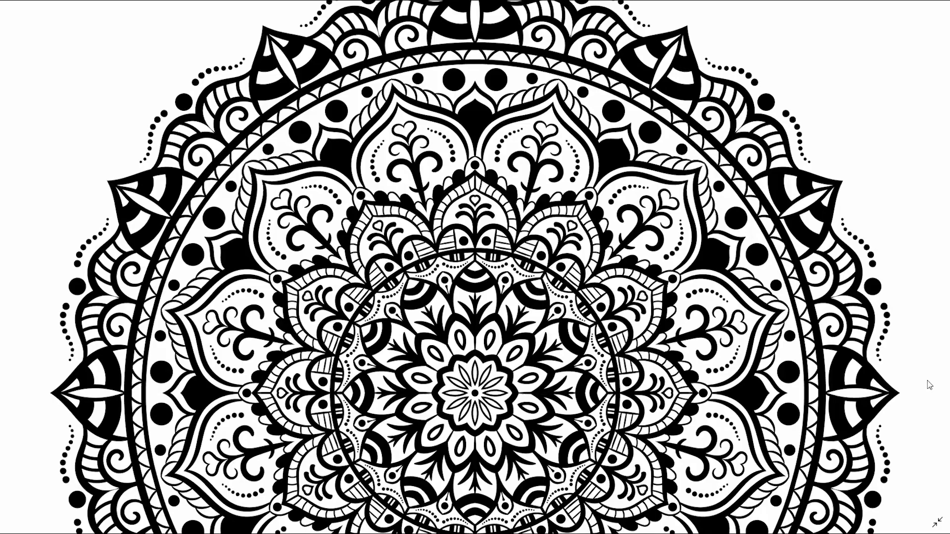
left_click_drag(928, 380, 949, 73)
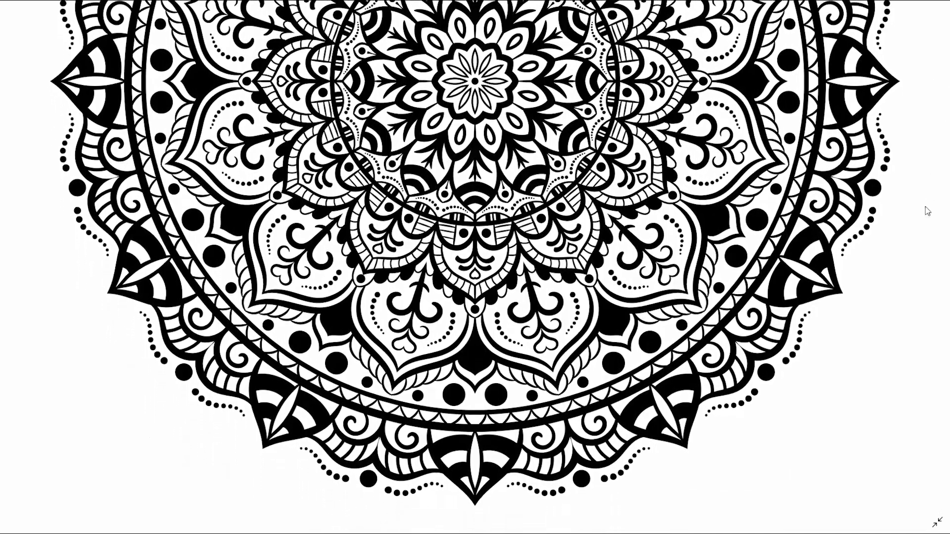
double_click(921, 234)
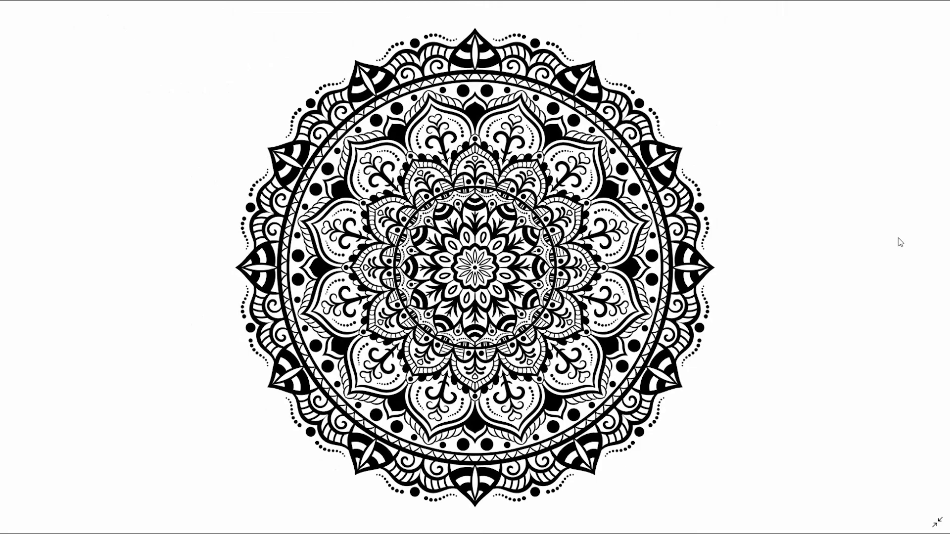